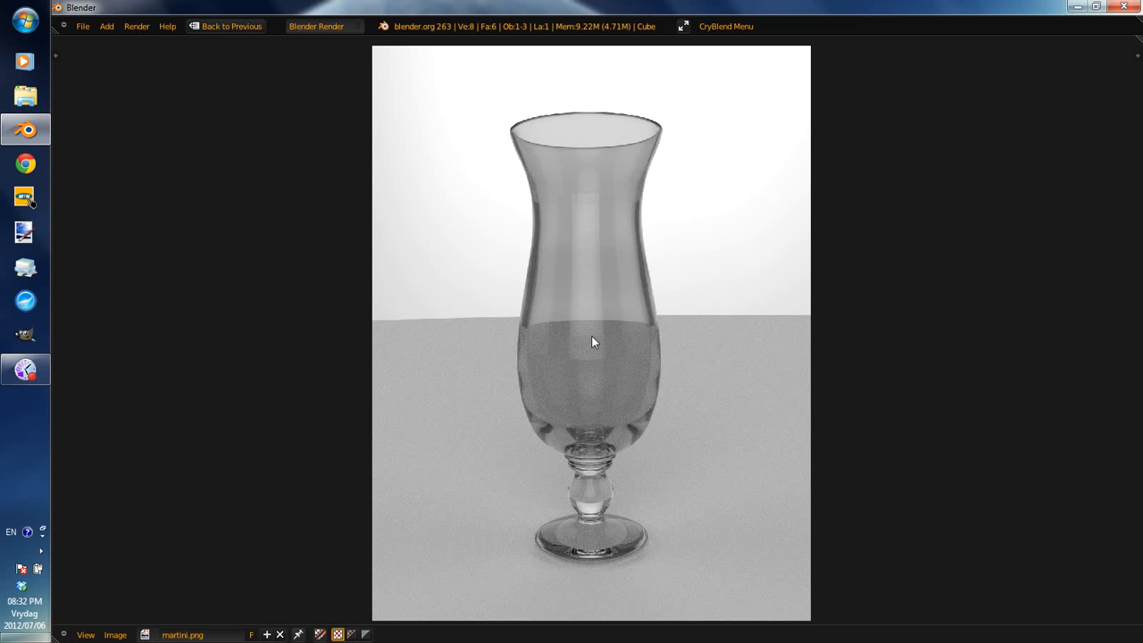
Examine the rendered cocktail glass image martini.png up close, from its base to its rim.
scroll(592, 335, up, 1)
scroll(330, 195, up, 1)
scroll(614, 306, up, 1)
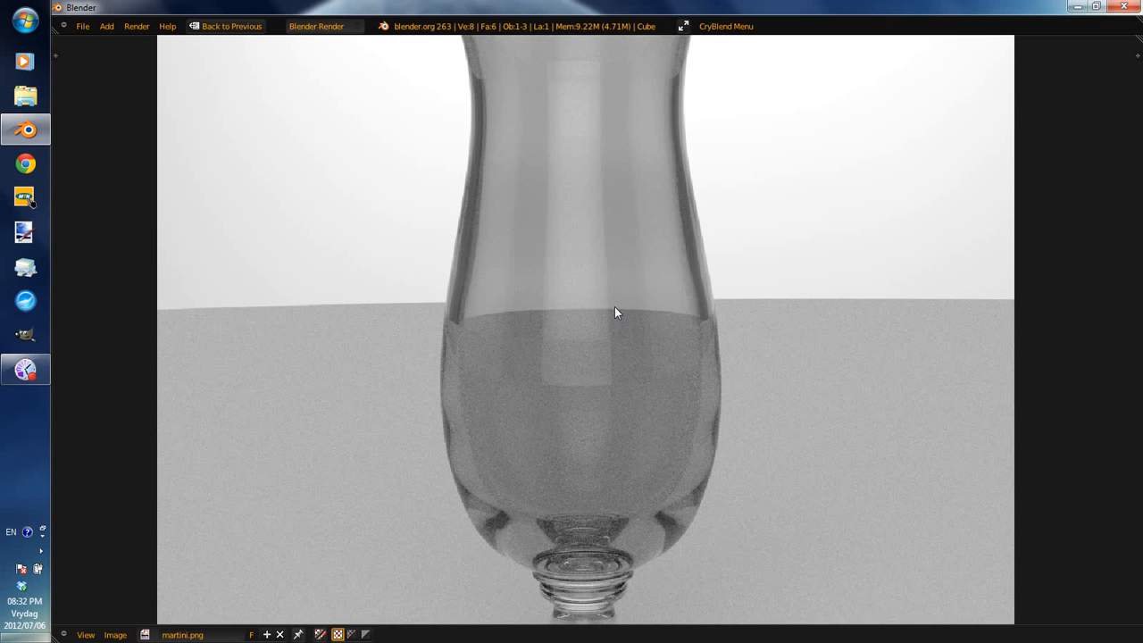
scroll(614, 296, up, 2)
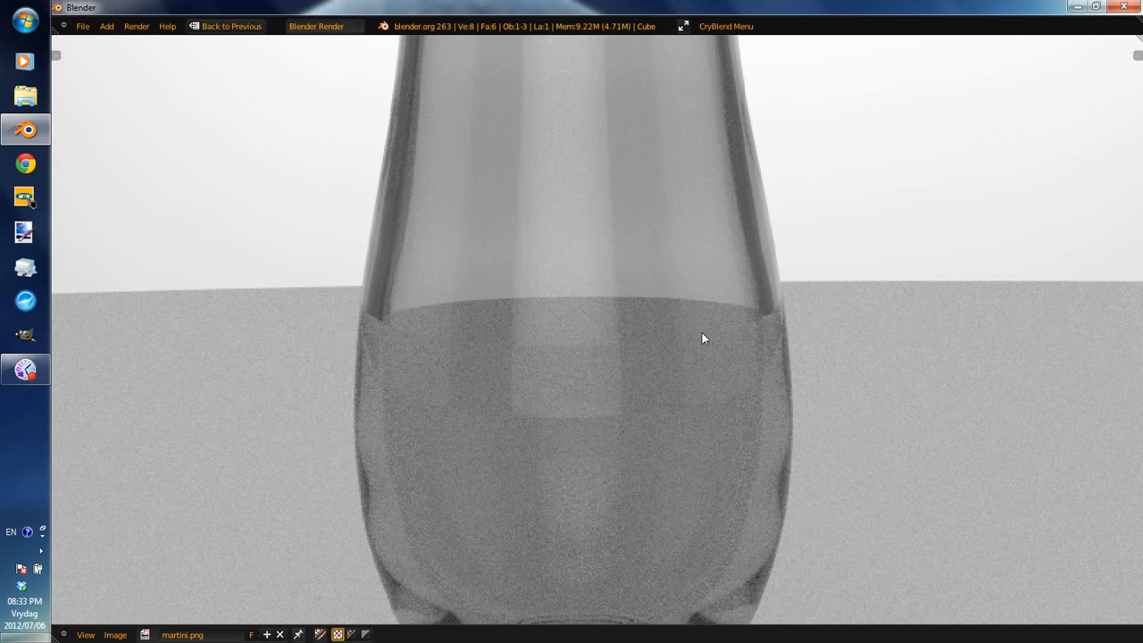
middle_drag(728, 237, 706, 162)
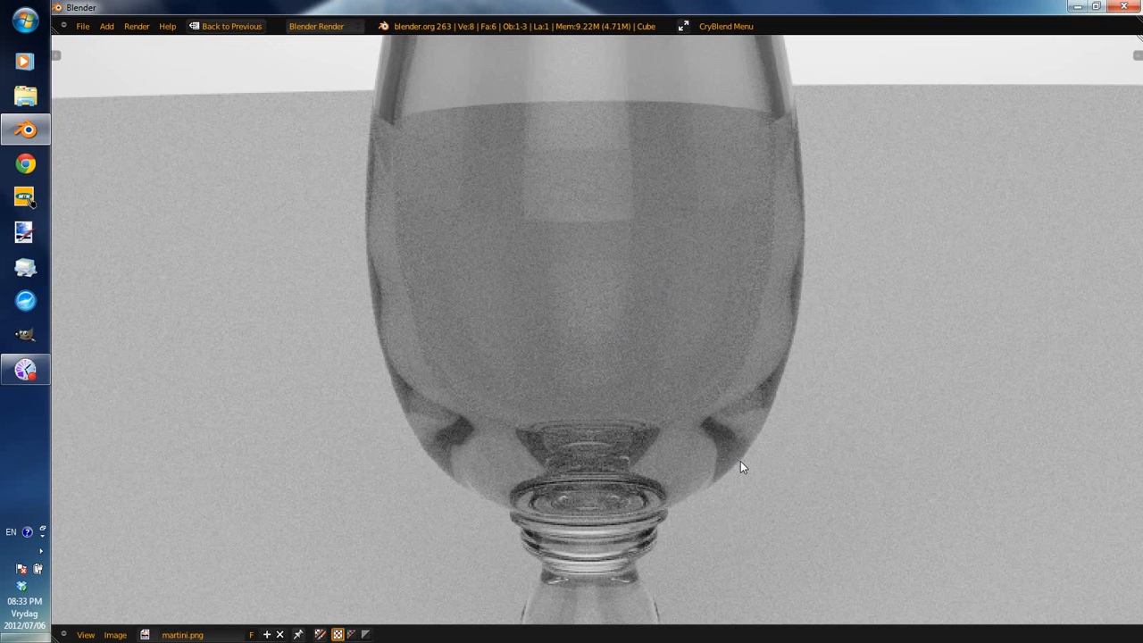
middle_drag(740, 461, 712, 234)
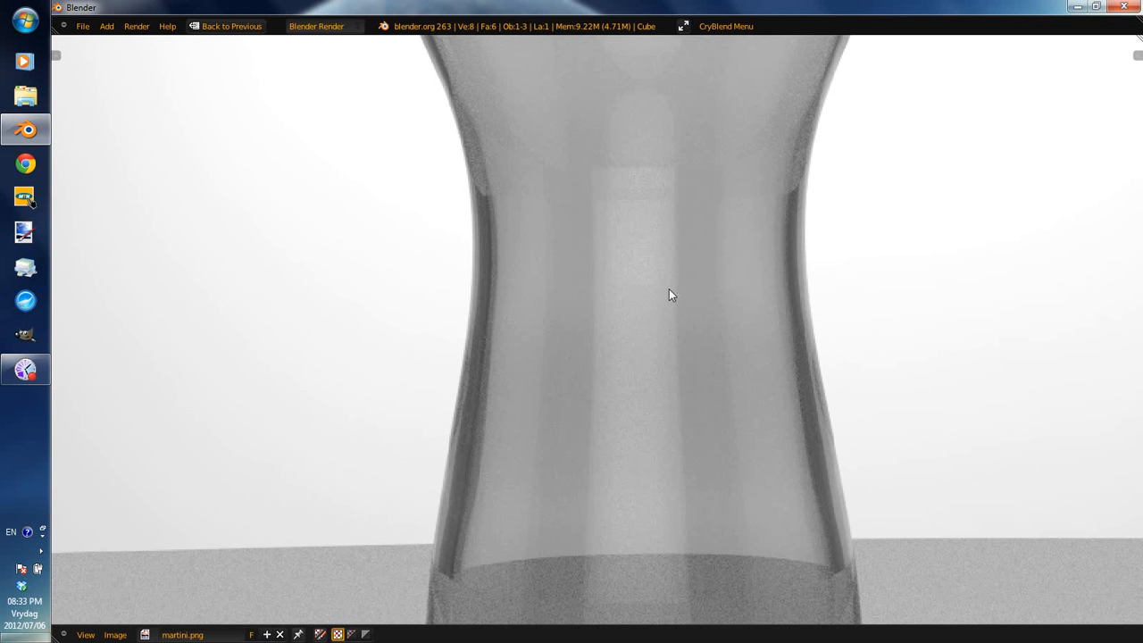
middle_drag(670, 296, 657, 490)
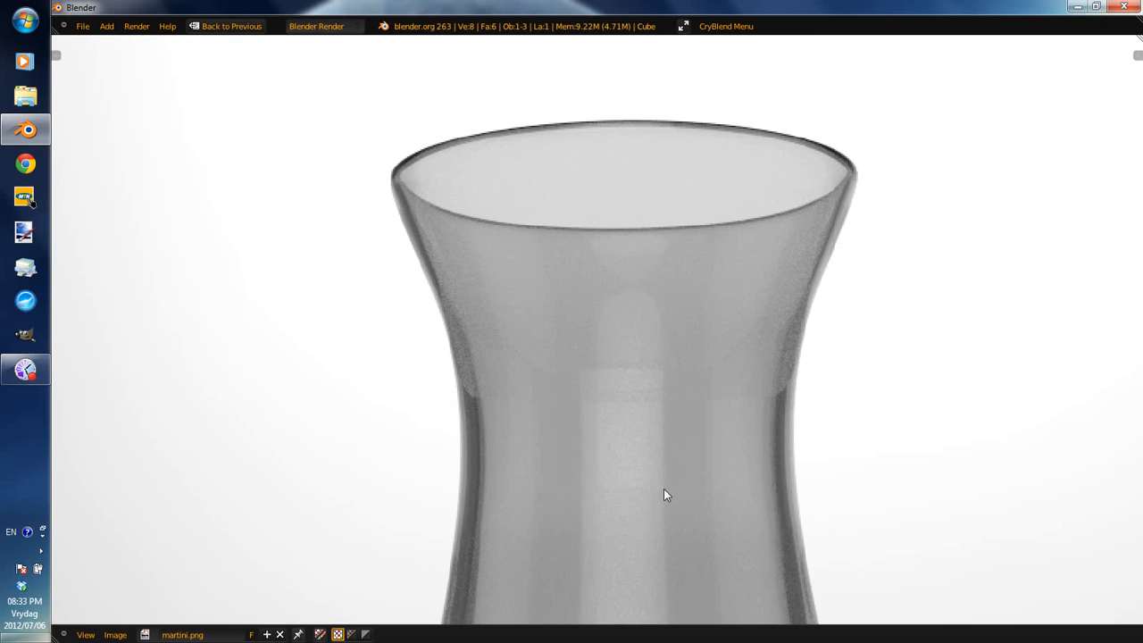
scroll(650, 410, down, 2)
middle_drag(558, 369, 554, 347)
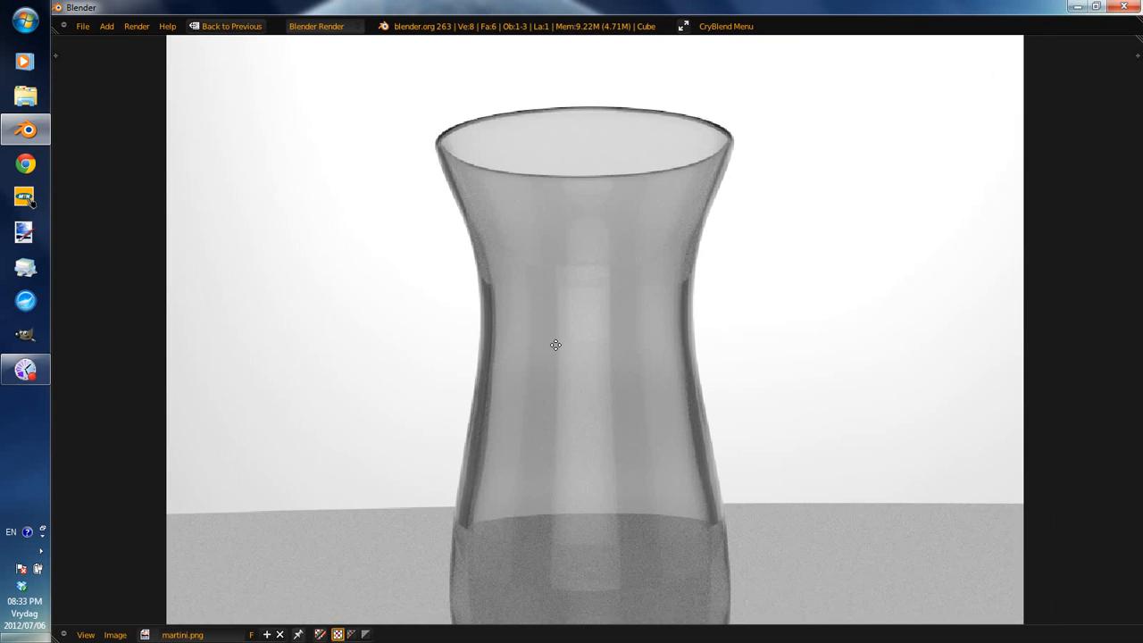
scroll(564, 350, up, 2)
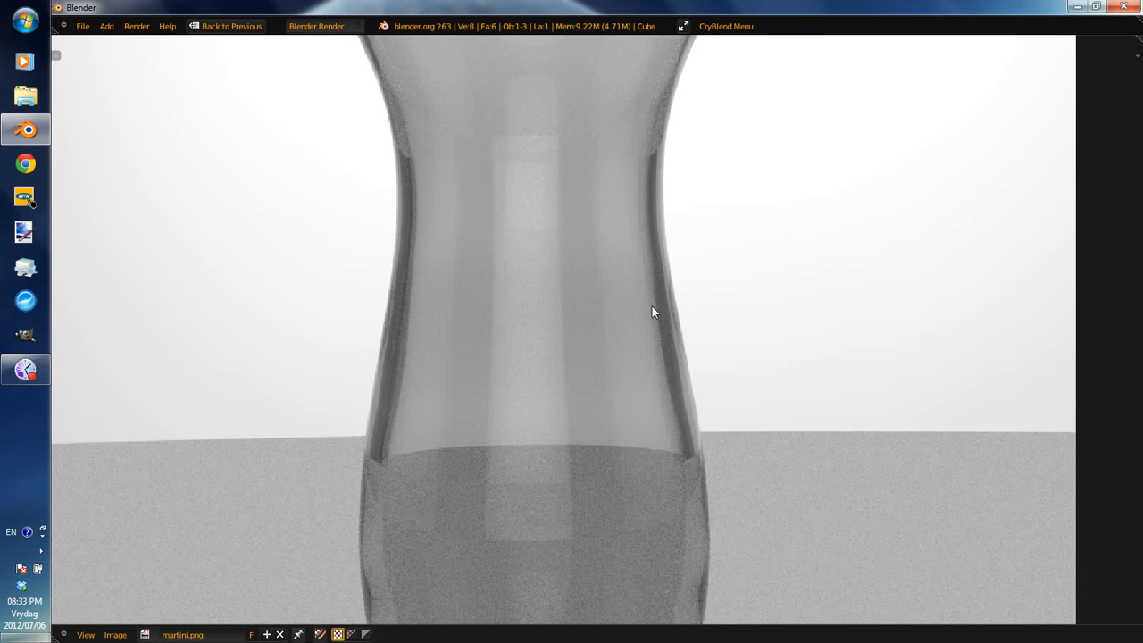
middle_drag(652, 306, 611, 464)
middle_drag(495, 134, 496, 135)
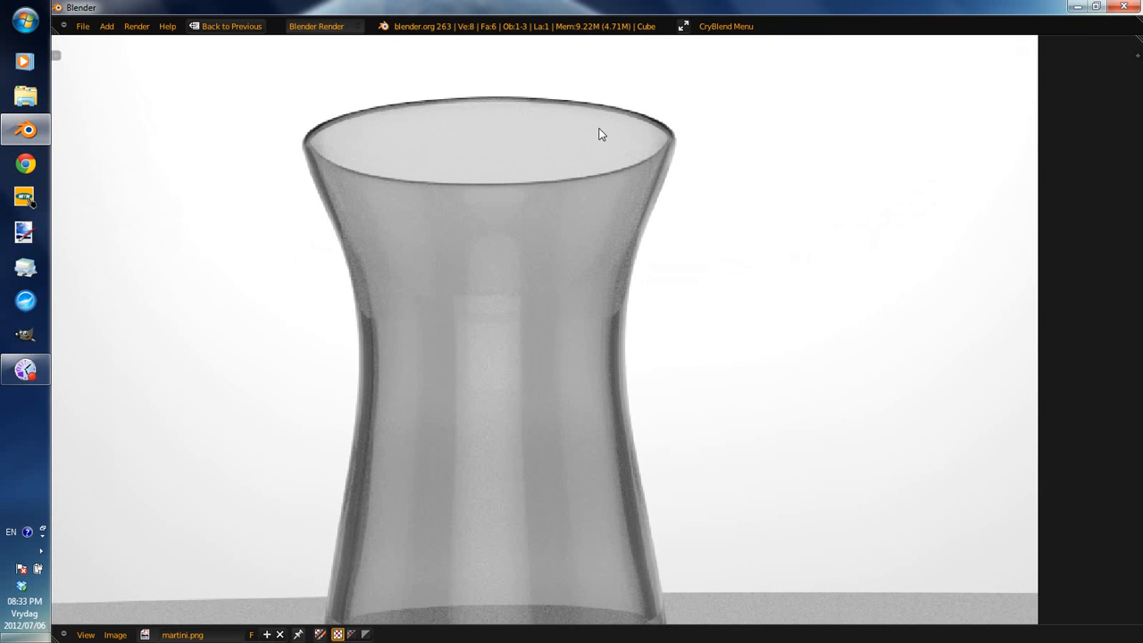
Open a new Blender window with the default scene and dismiss the splash screen.
right_click(28, 130)
click(365, 250)
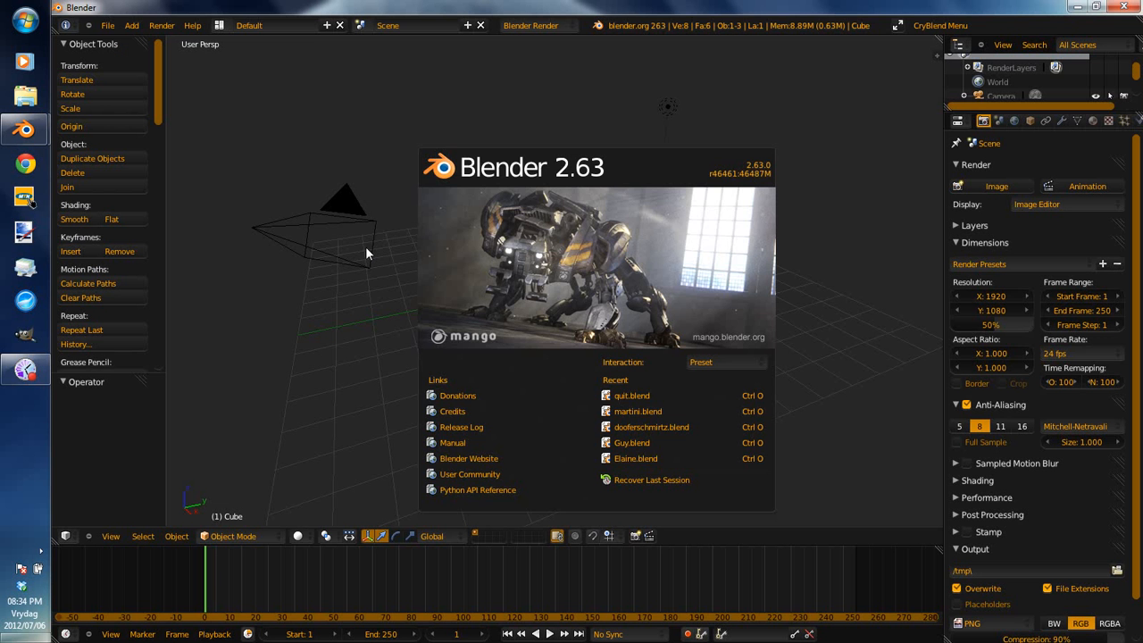
click(645, 273)
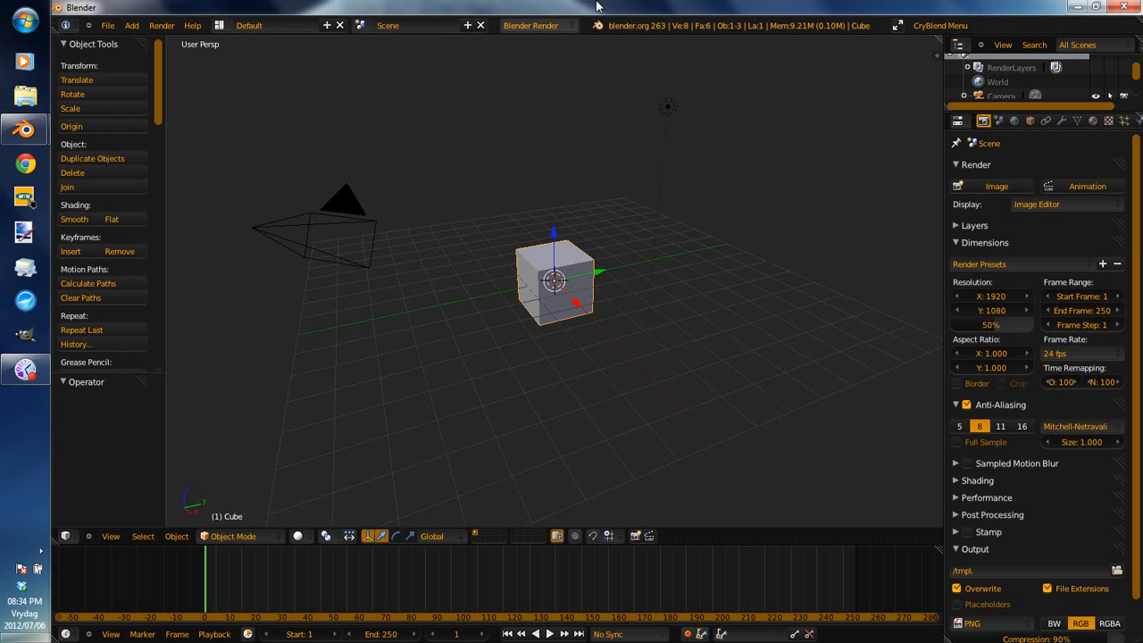
click(599, 27)
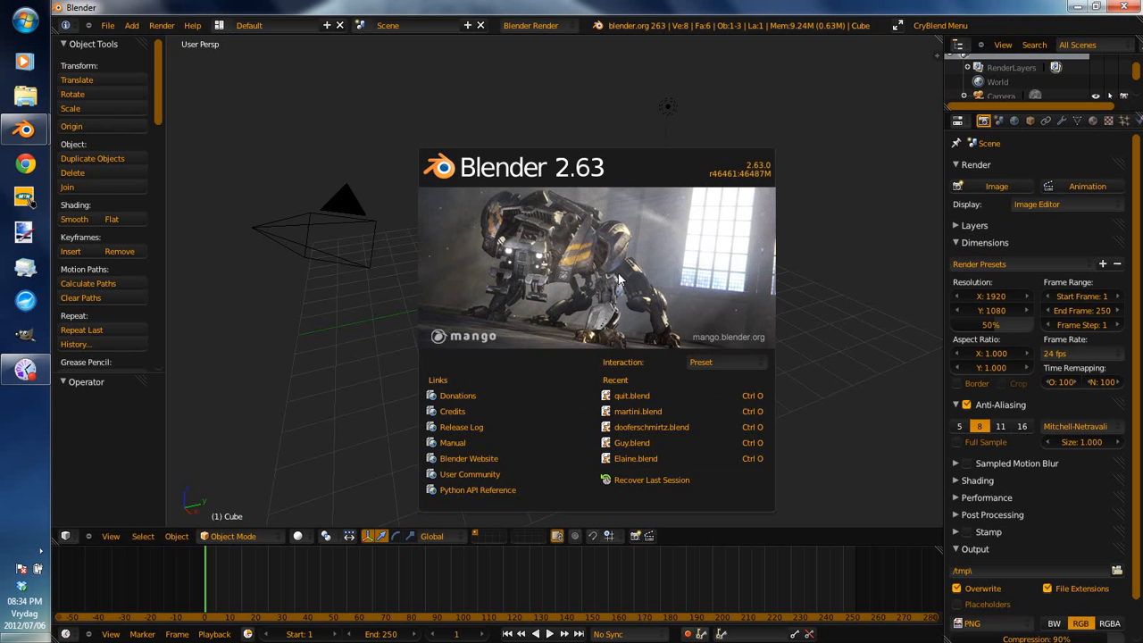
click(642, 253)
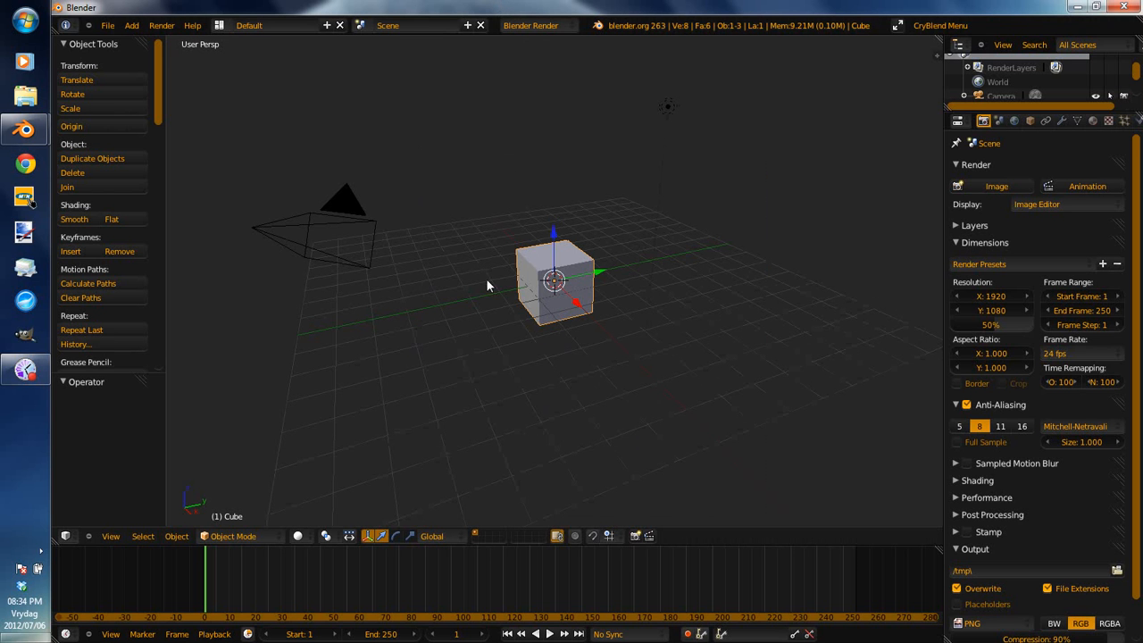
Delete the default cube and add a mesh plane at the origin in its place.
scroll(479, 289, up, 2)
key(x)
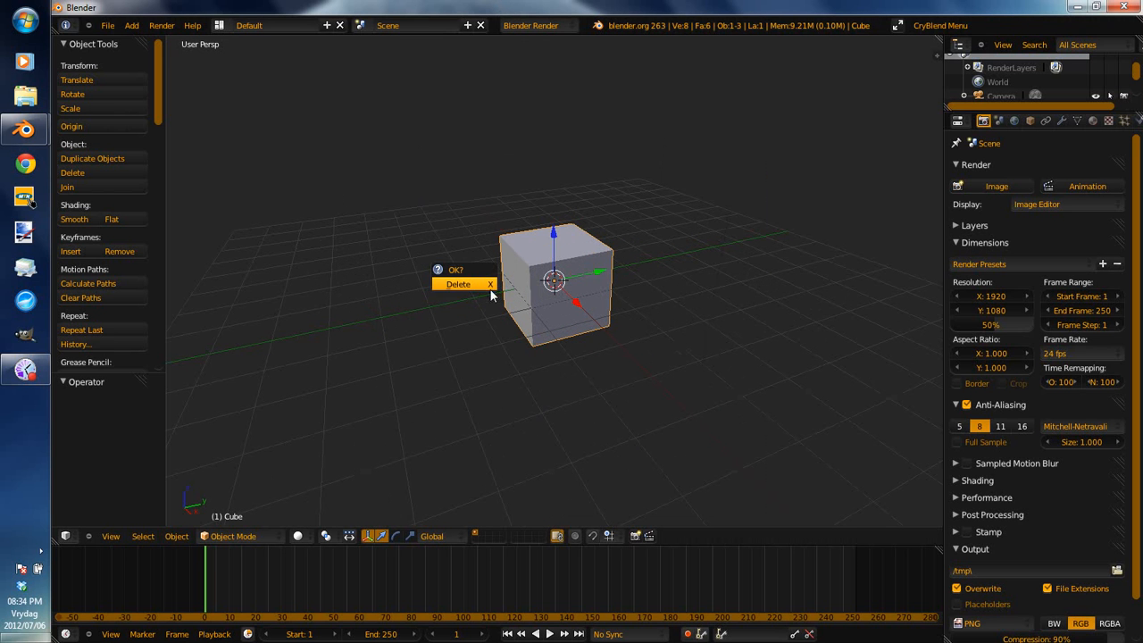
click(489, 286)
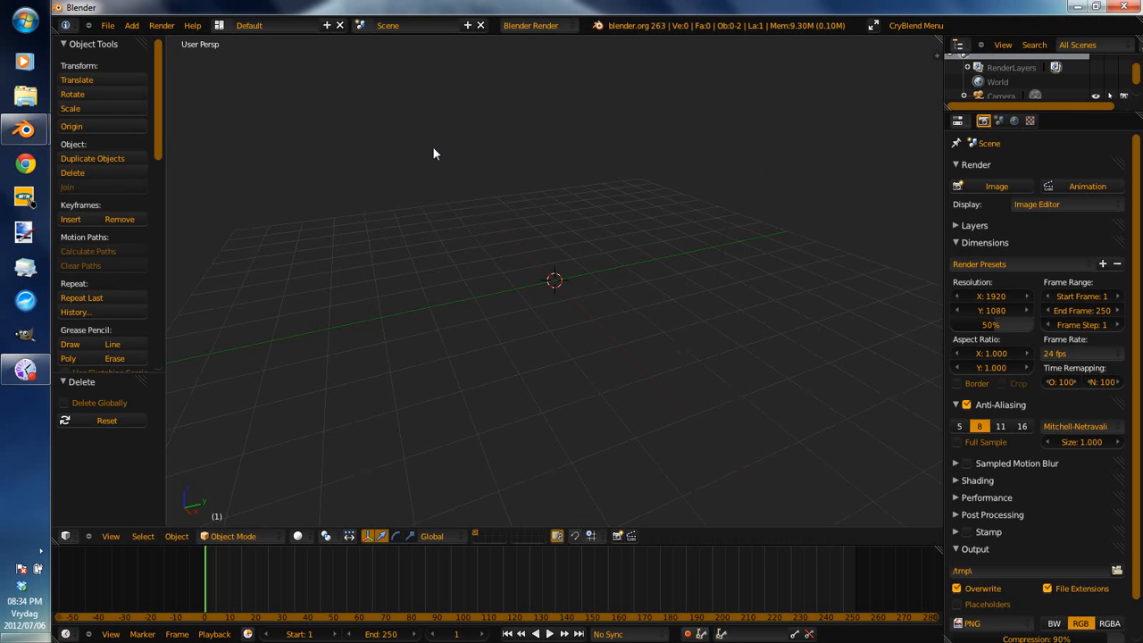
key(shift+a)
mouse_move(434, 146)
click(487, 145)
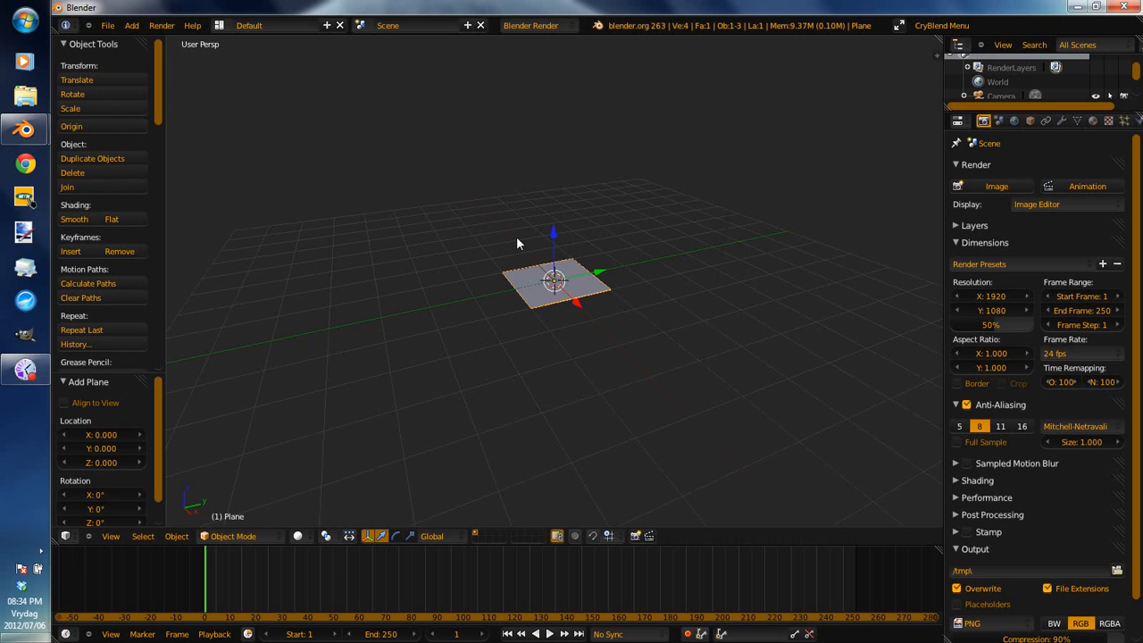
Start the Screencast Keys display in the 3D view with its current settings.
key(Tab)
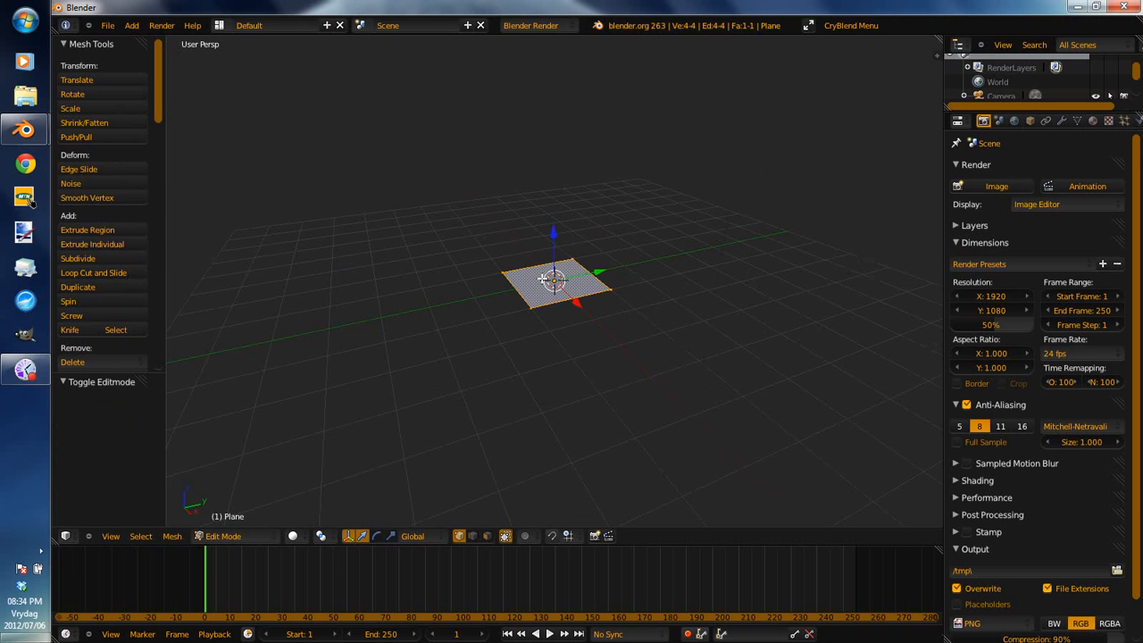
key(Tab)
key(n)
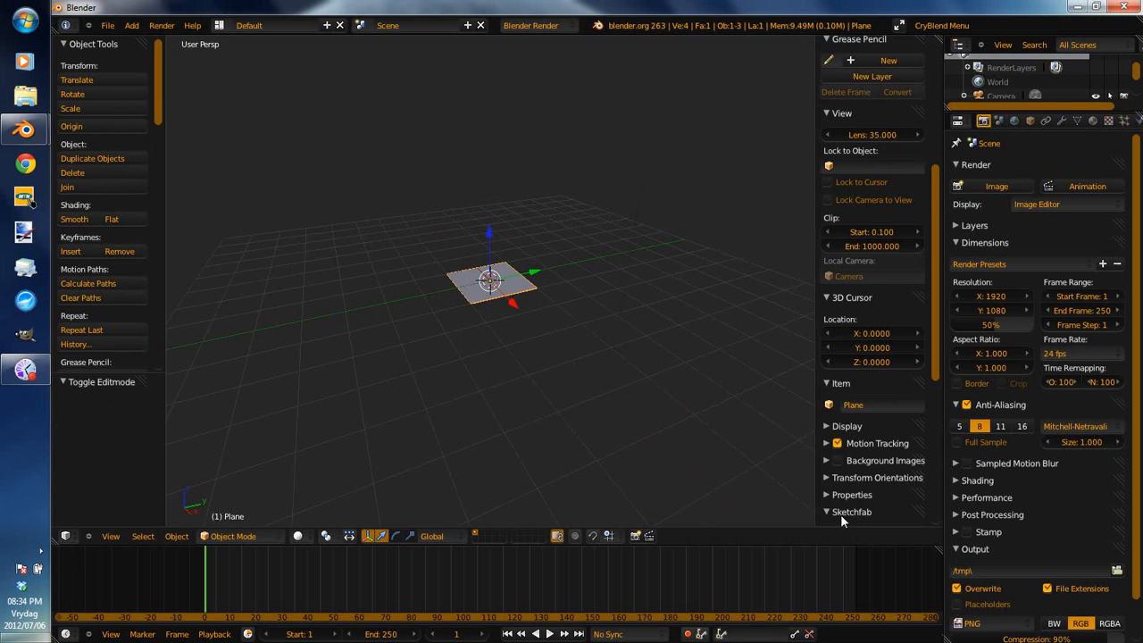
scroll(840, 514, down, 2)
click(830, 460)
scroll(835, 475, down, 1)
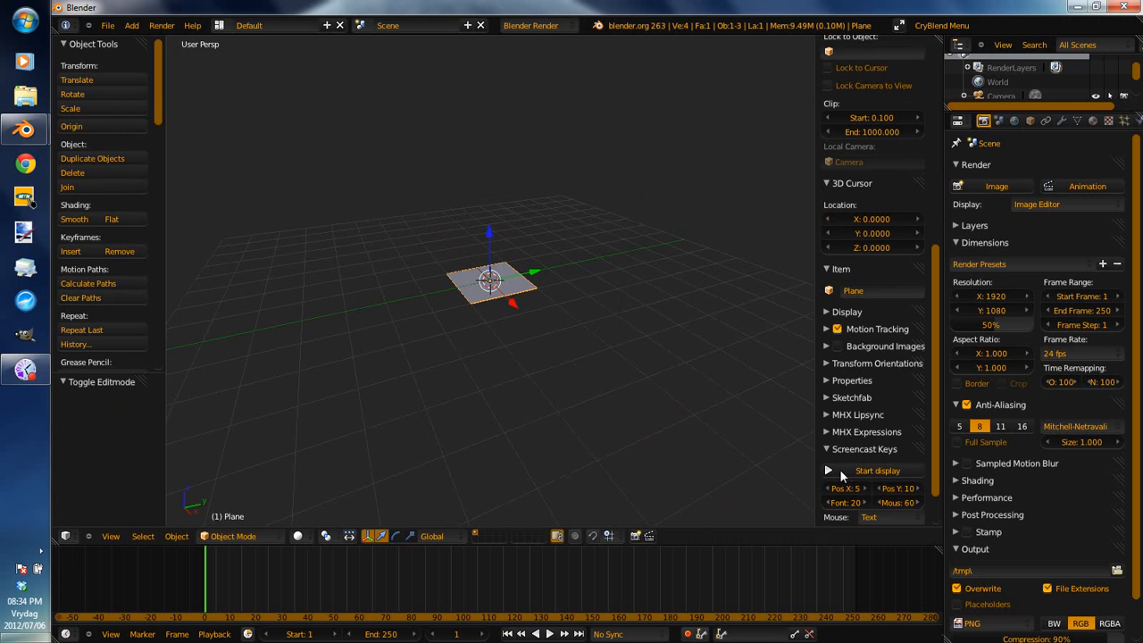
scroll(847, 468, down, 2)
click(845, 480)
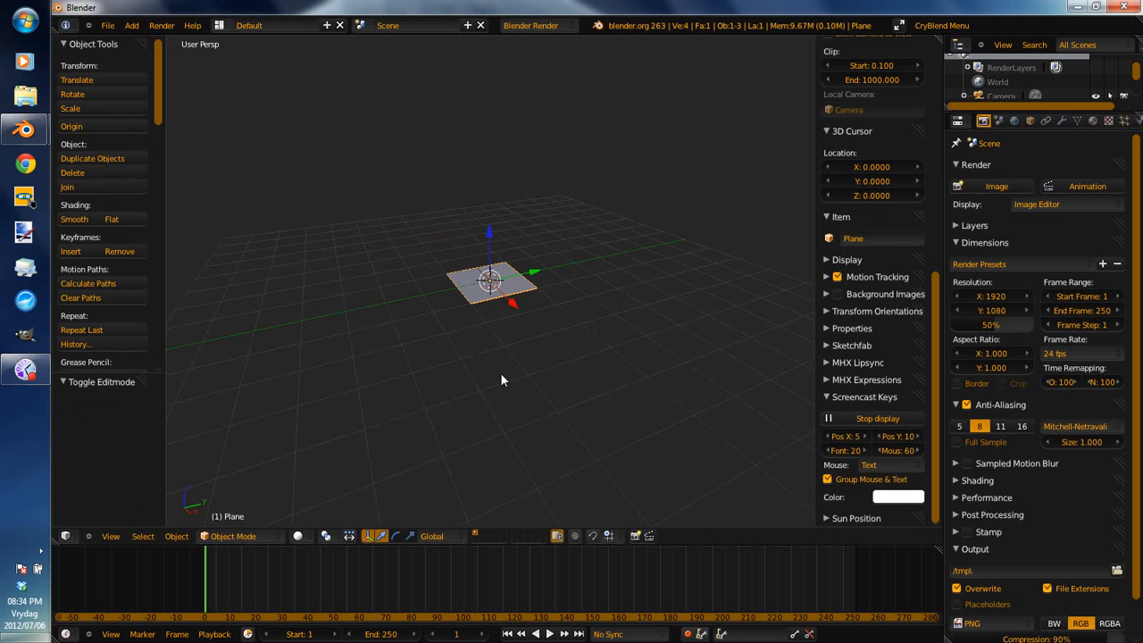
key(n)
scroll(587, 290, up, 1)
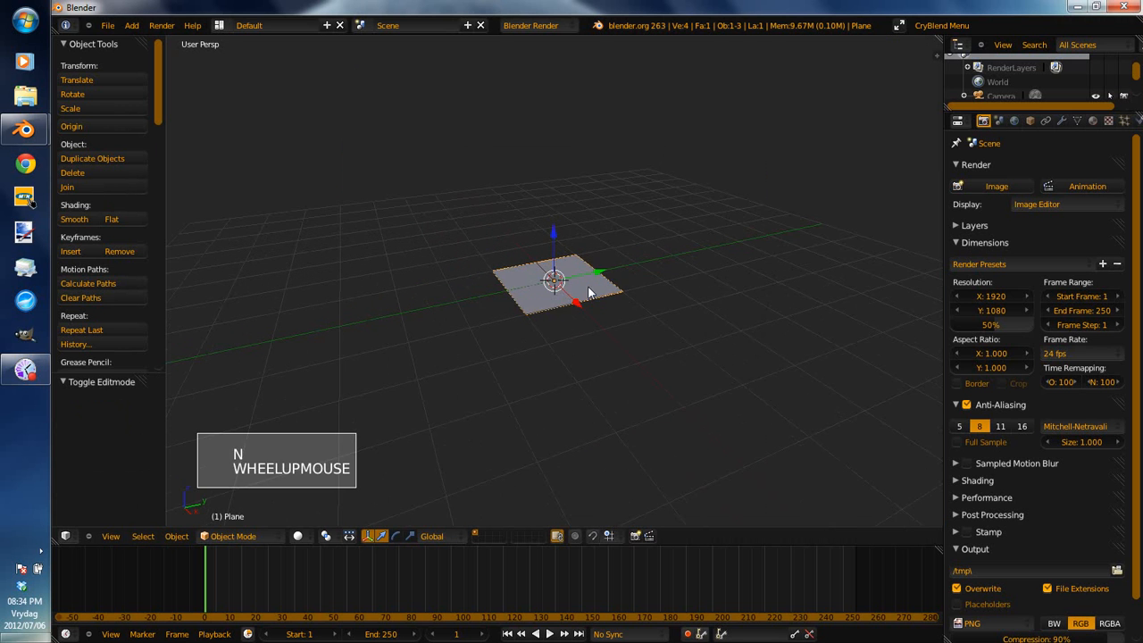
Delete three of the plane's four vertices so a single vertex is left, and return to Object Mode.
key(Tab)
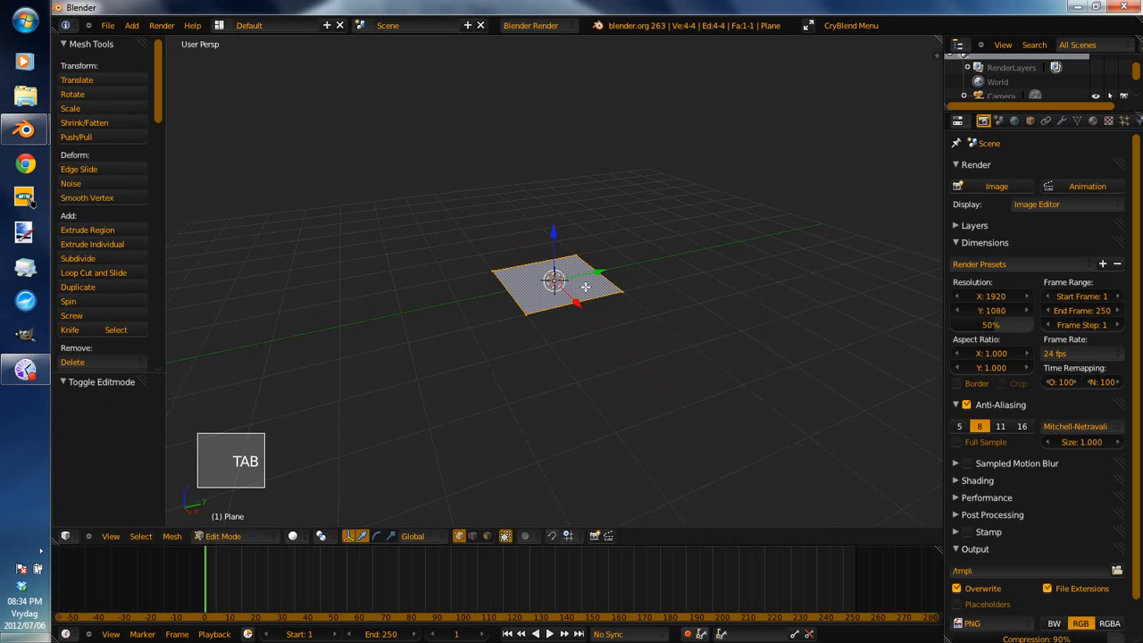
right_click(541, 324)
shift+right_click(636, 288)
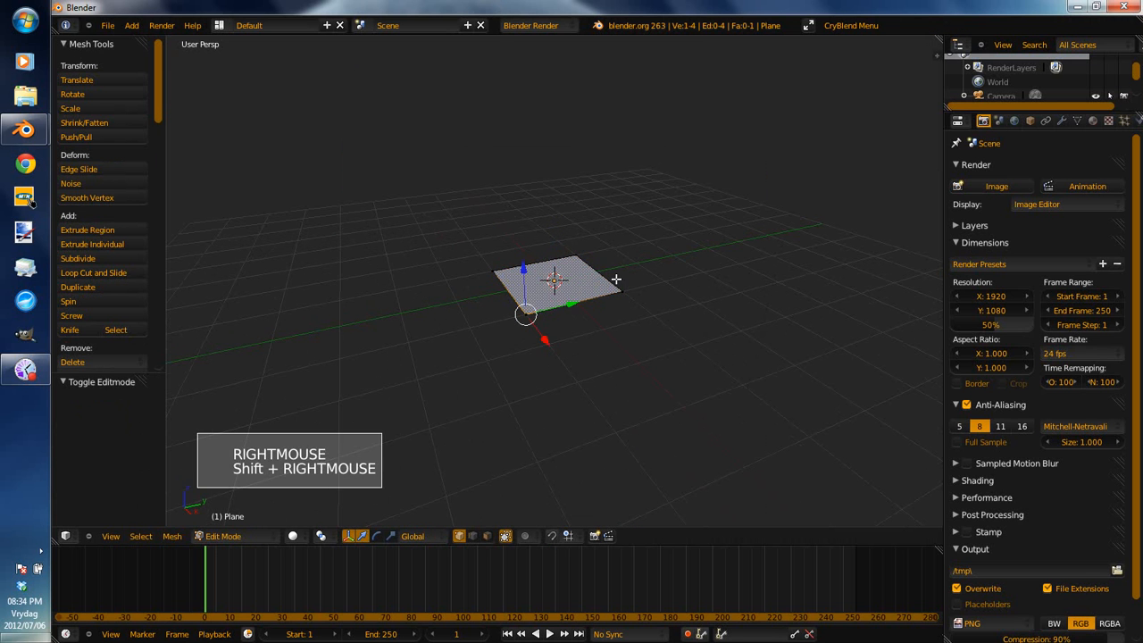
shift+right_click(583, 259)
shift+right_click(615, 290)
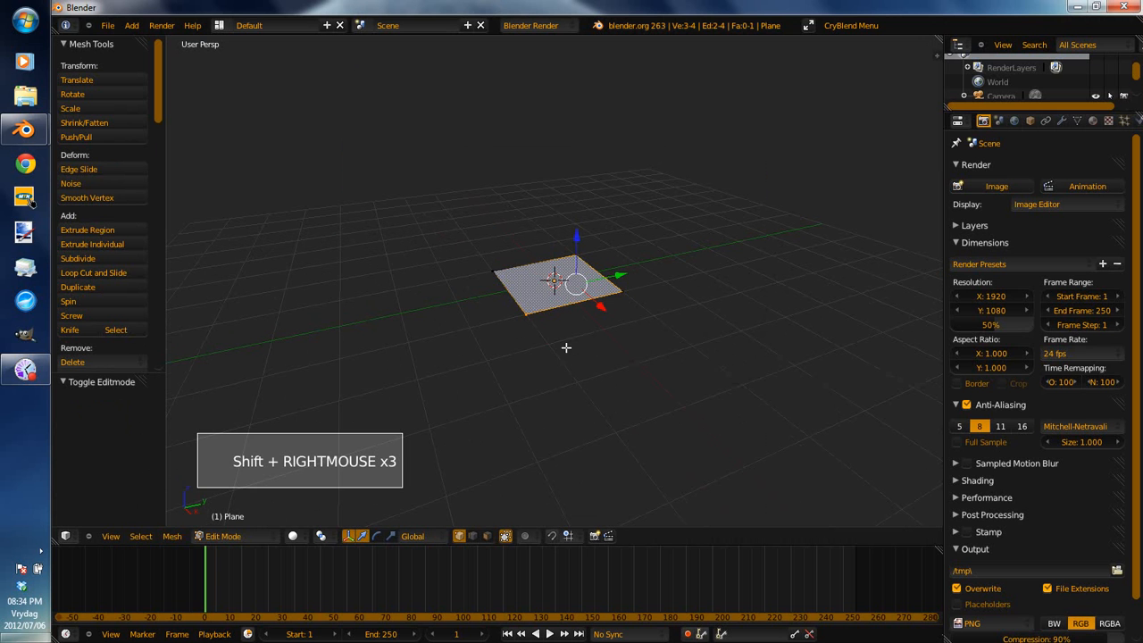
key(x)
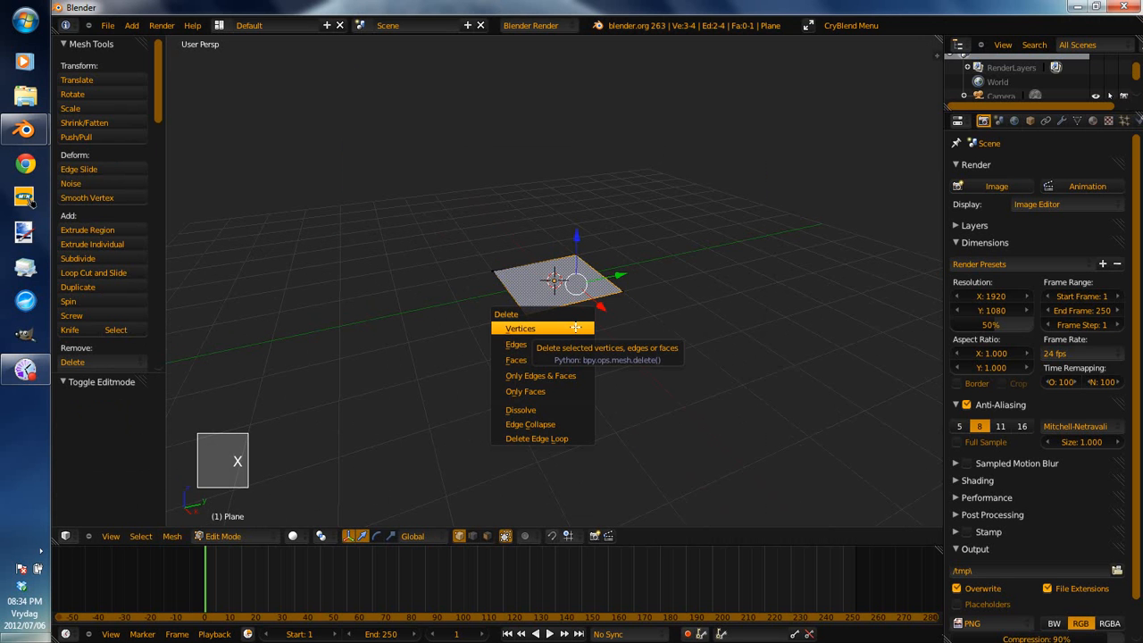
click(575, 328)
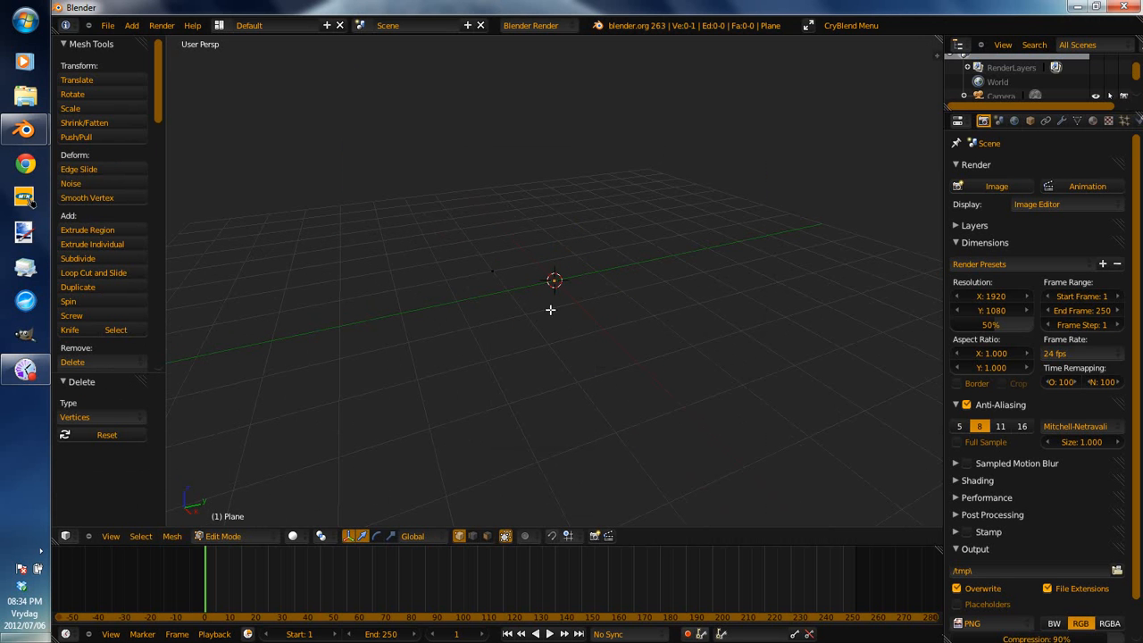
right_click(496, 270)
drag(554, 260, 578, 301)
key(Tab)
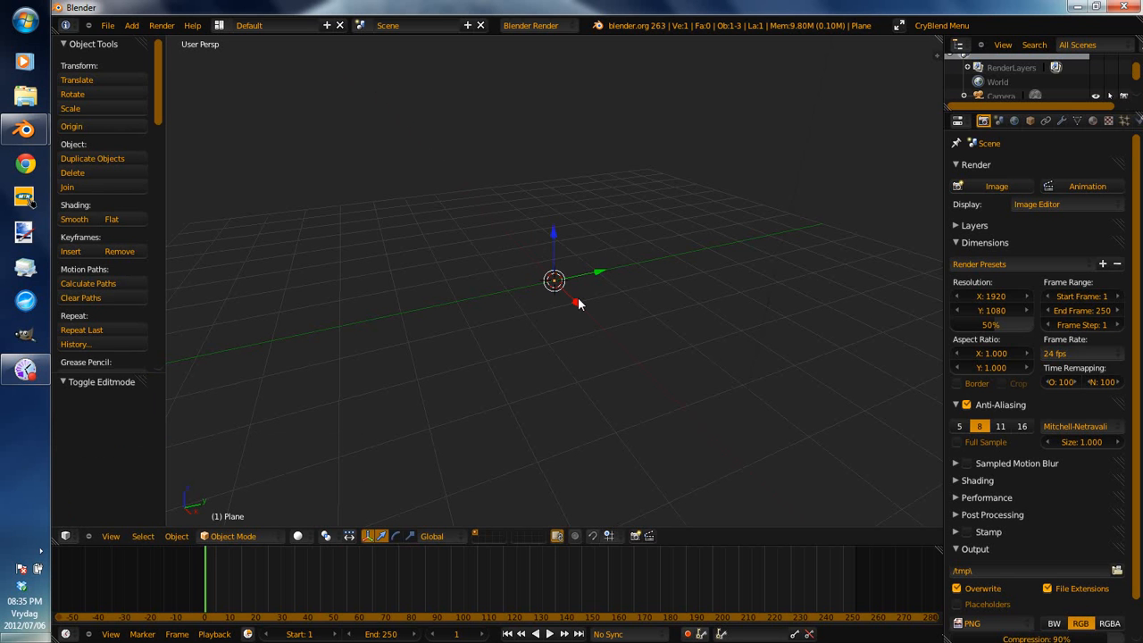
key(shift+a)
Enable background images for the 3D view and add an empty background image entry.
key(n)
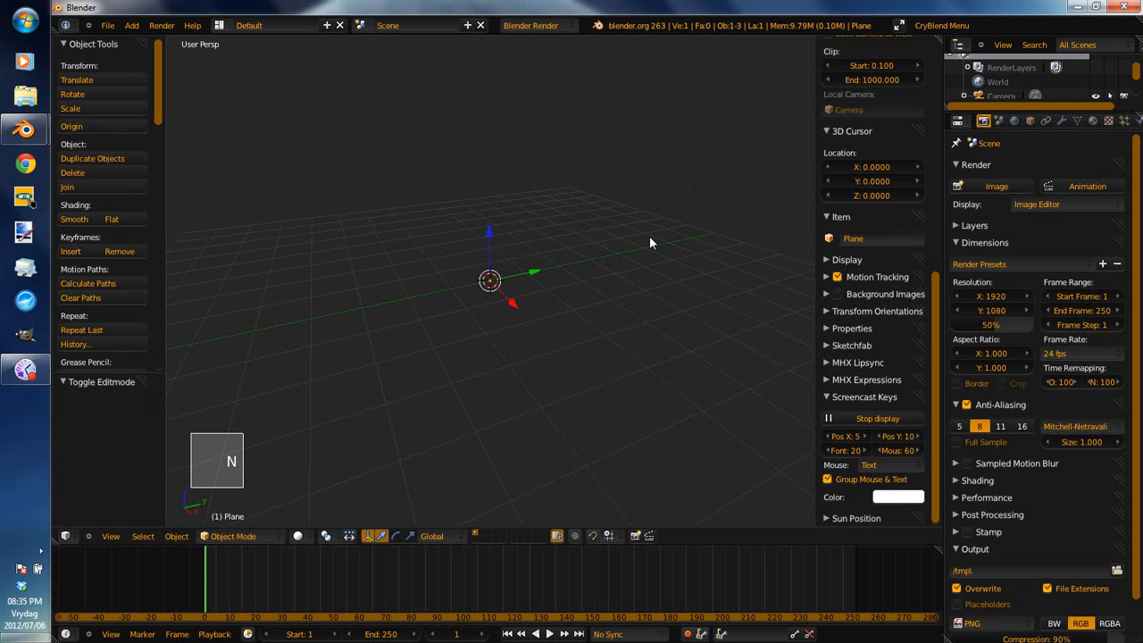
click(838, 293)
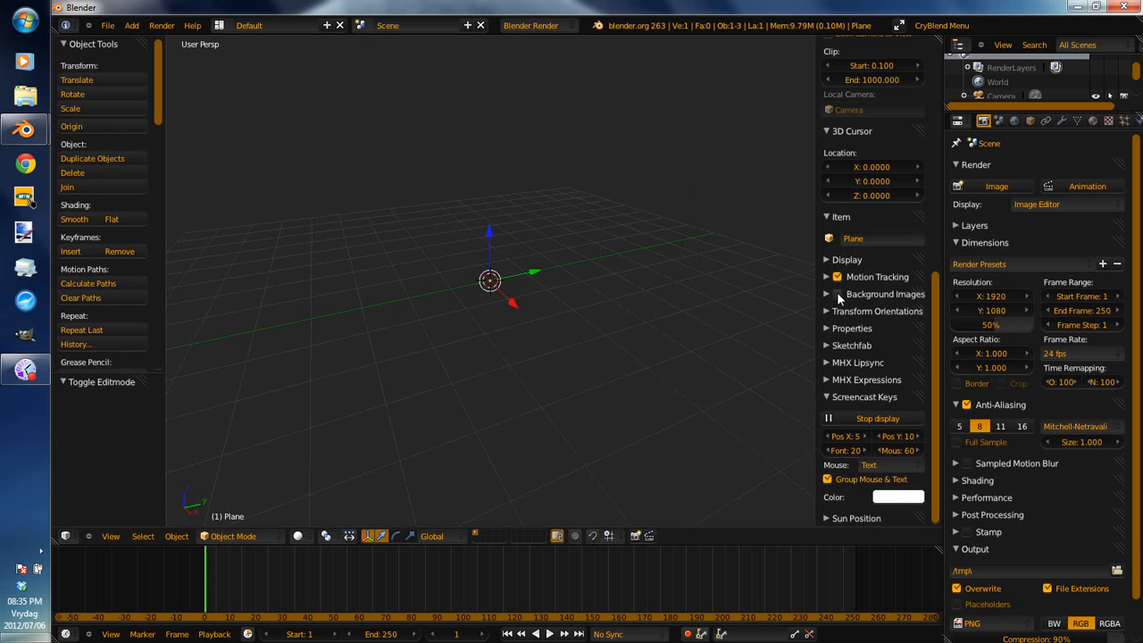
click(827, 294)
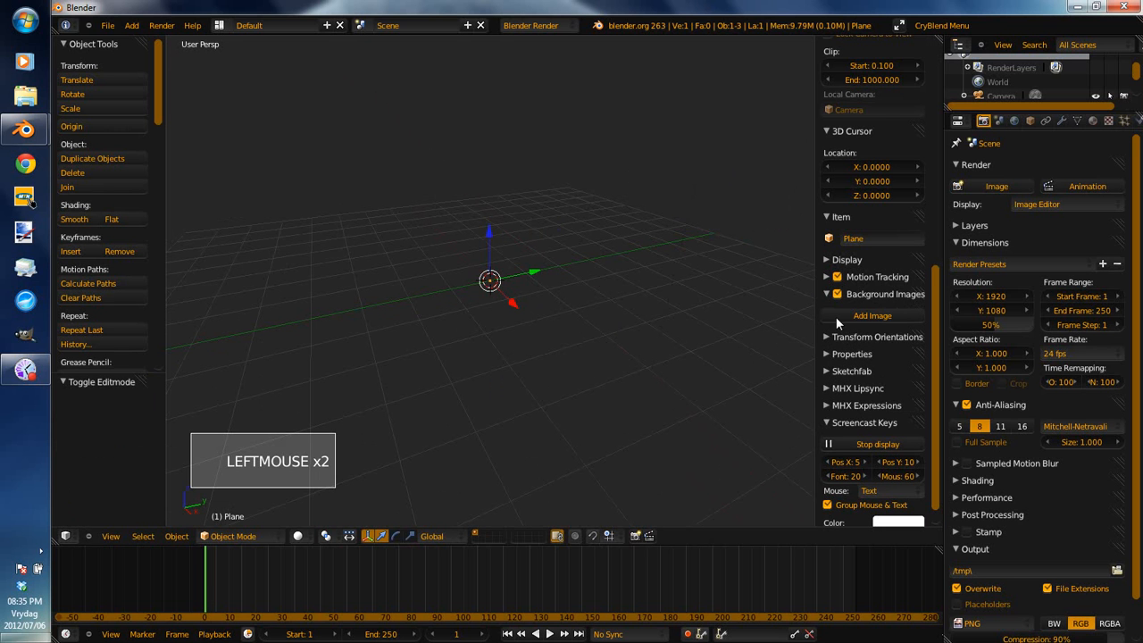
click(853, 316)
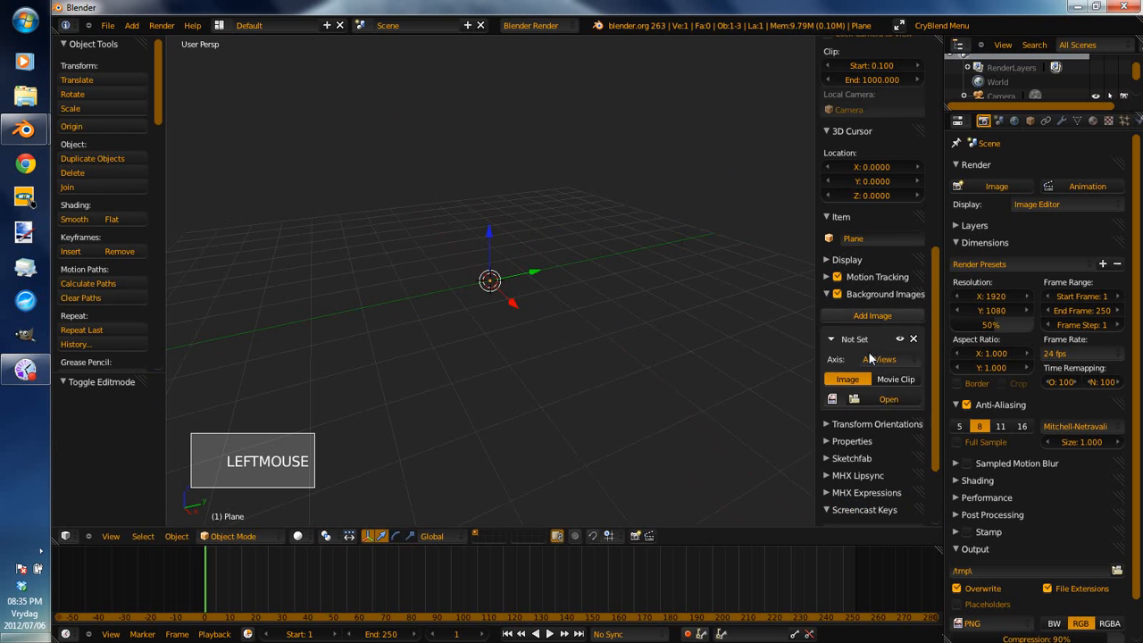
Load hurricane-cocktail-glass.jpg from the blueprints folder as the background image and switch to the front view.
click(887, 400)
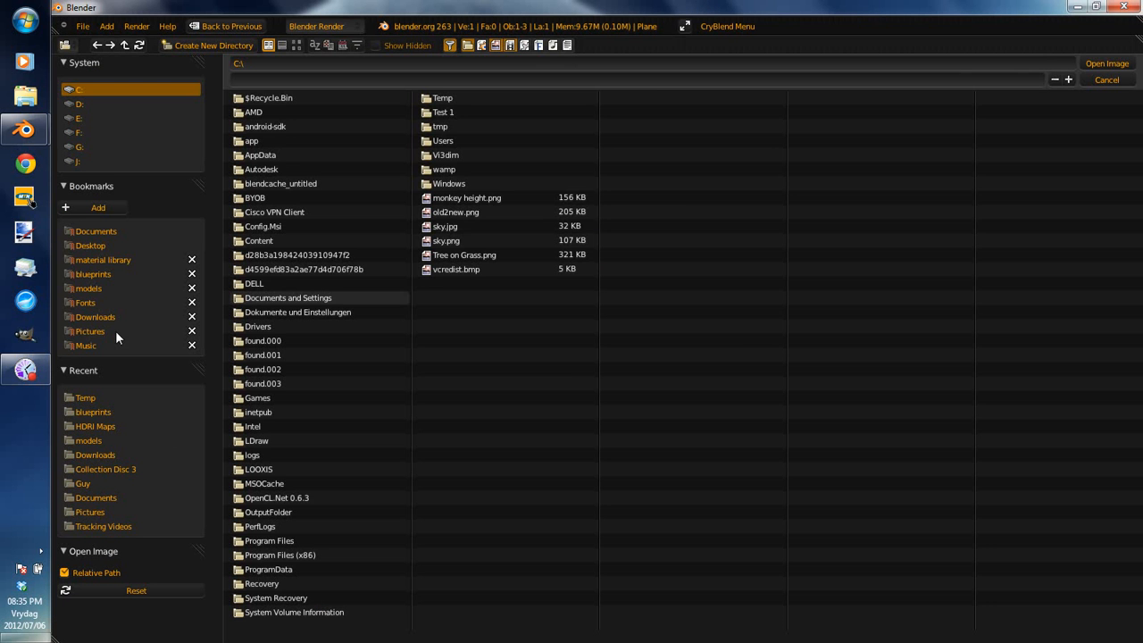
click(93, 274)
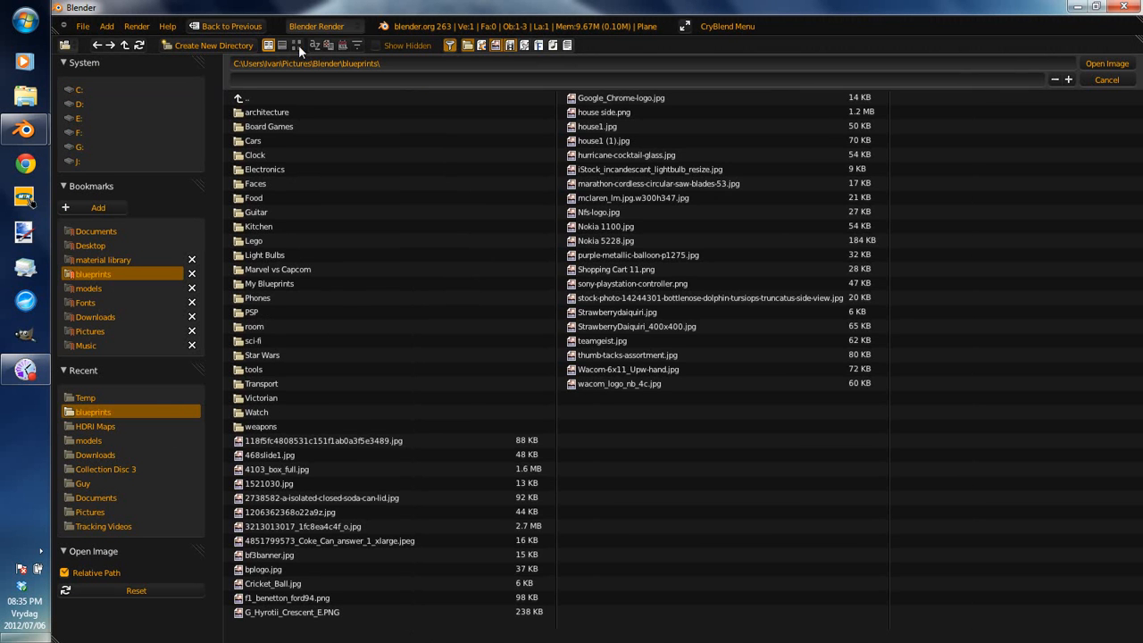
click(297, 45)
scroll(577, 340, down, 1)
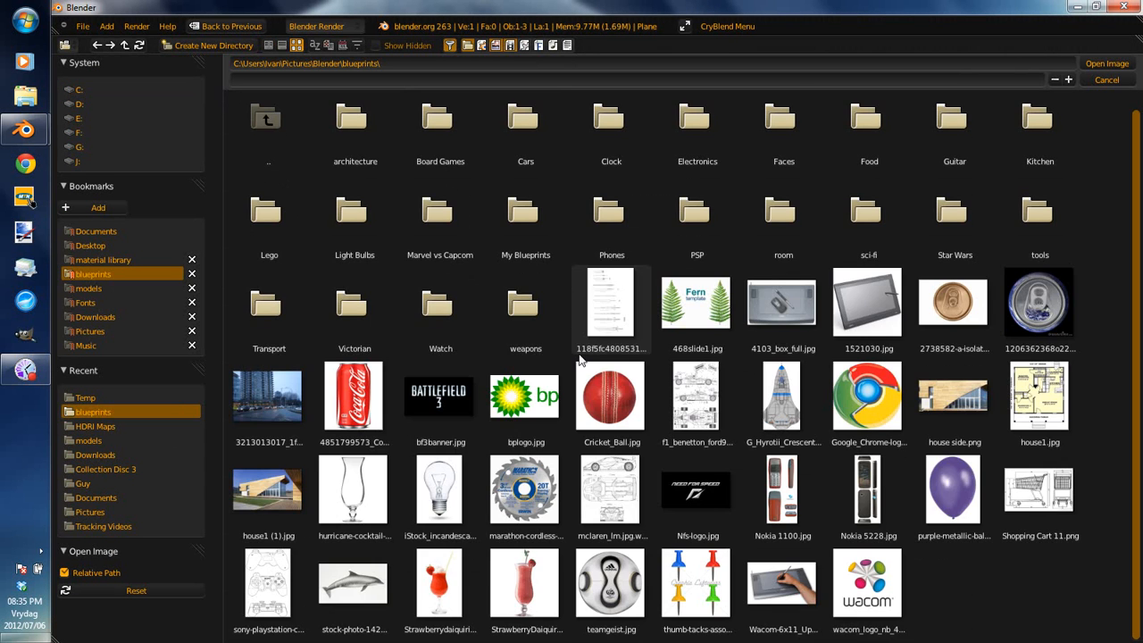
click(355, 506)
click(1107, 68)
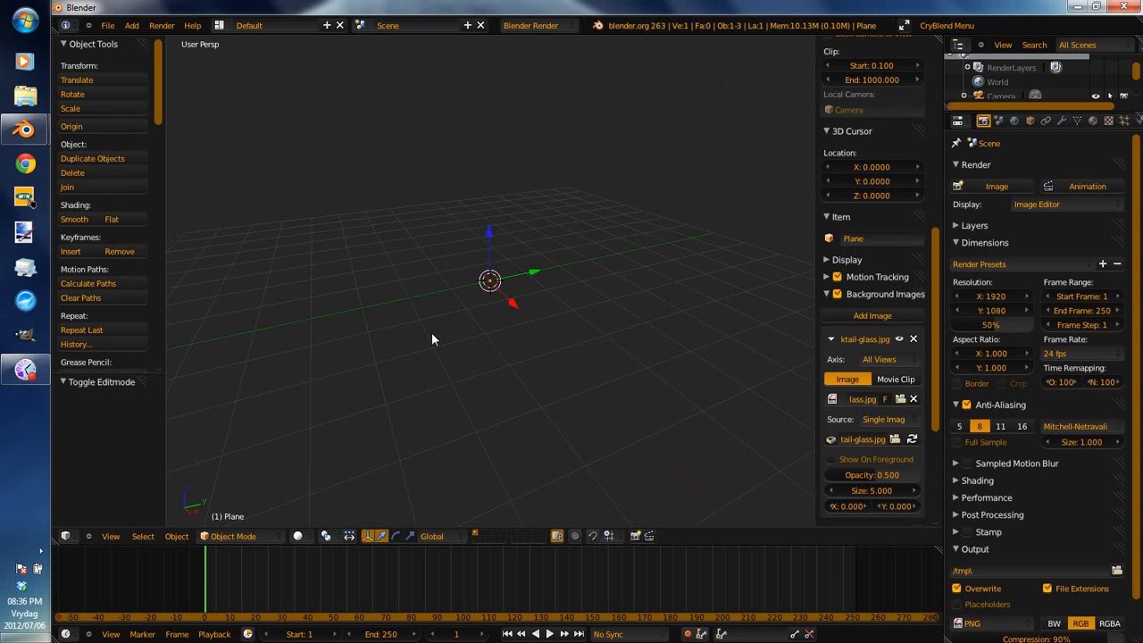
key(KP_1)
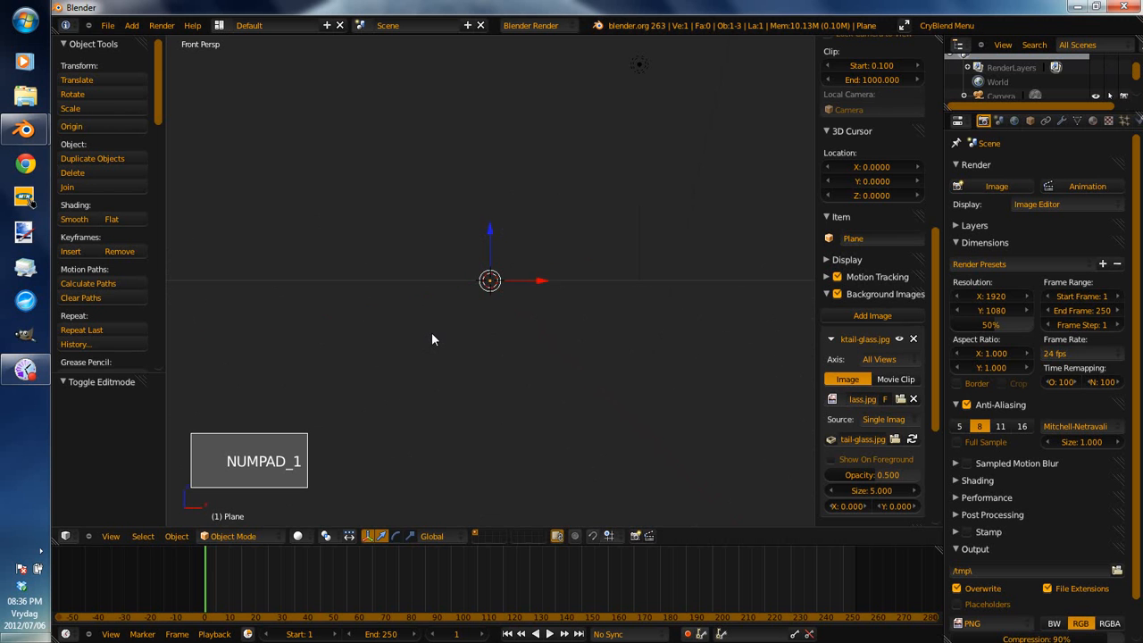
Switch the front view to orthographic projection to show the reference image and hide the 3D view's properties sidebar.
key(KP_5)
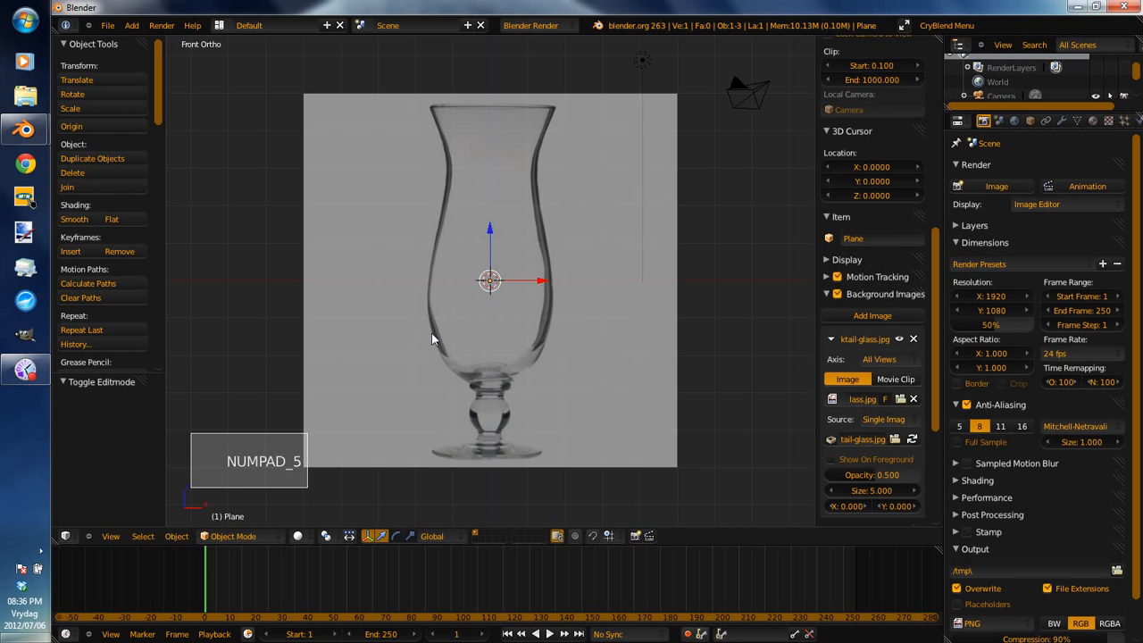
key(n)
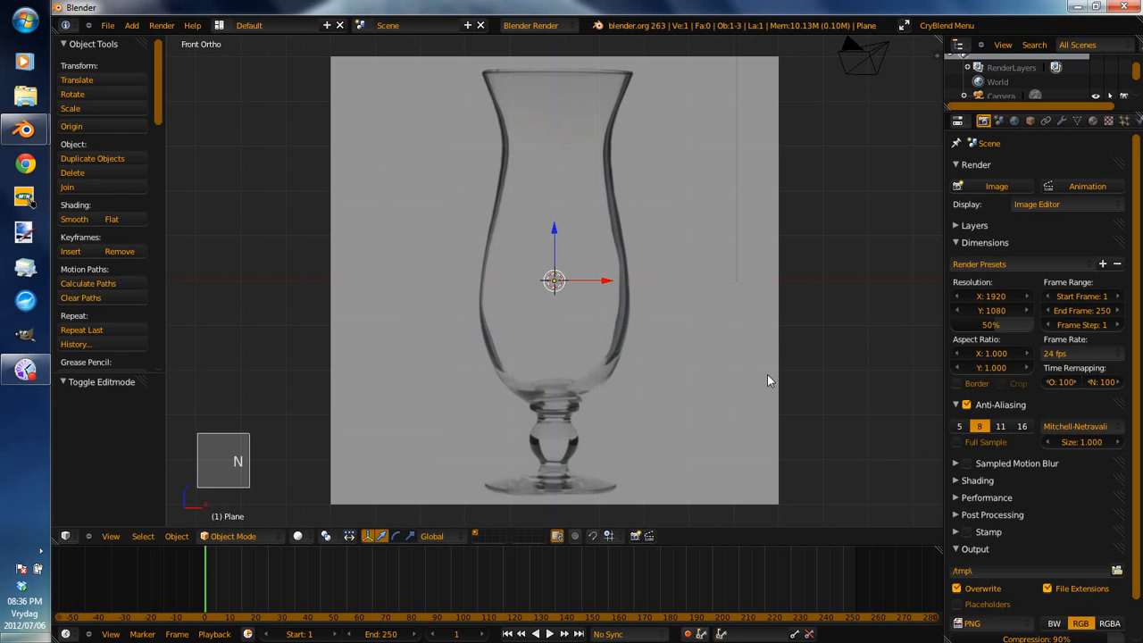
scroll(688, 283, up, 4)
scroll(684, 263, down, 4)
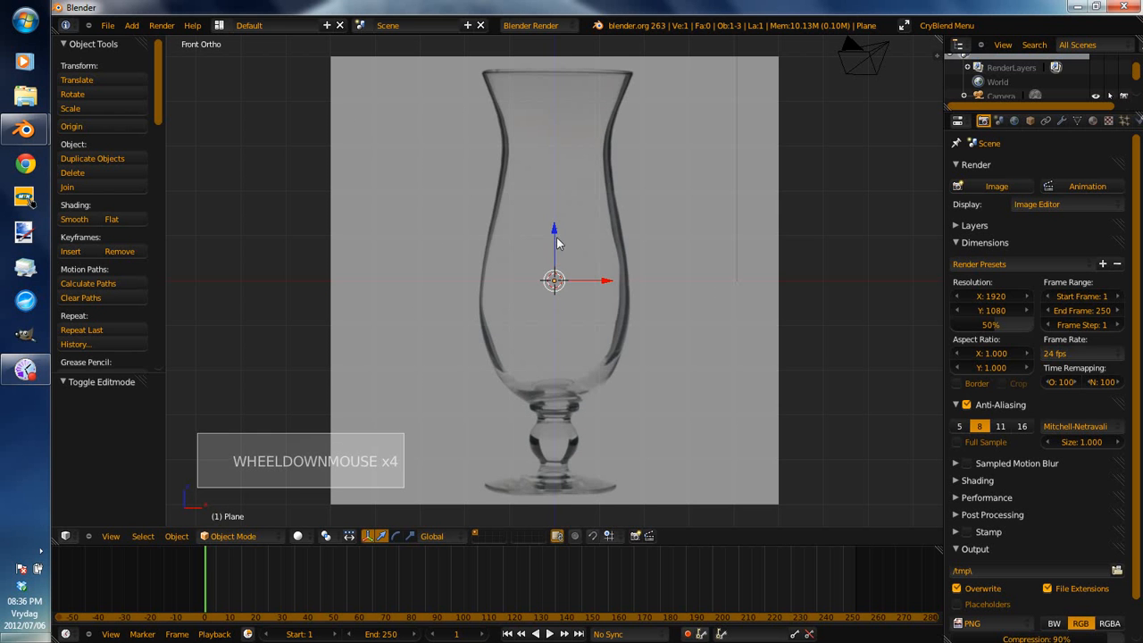
Move the single-vertex object by -4.758 along Z to the bottom centre of the glass's foot and enter Edit Mode.
drag(555, 226, 582, 427)
shift+middle_drag(648, 476, 668, 309)
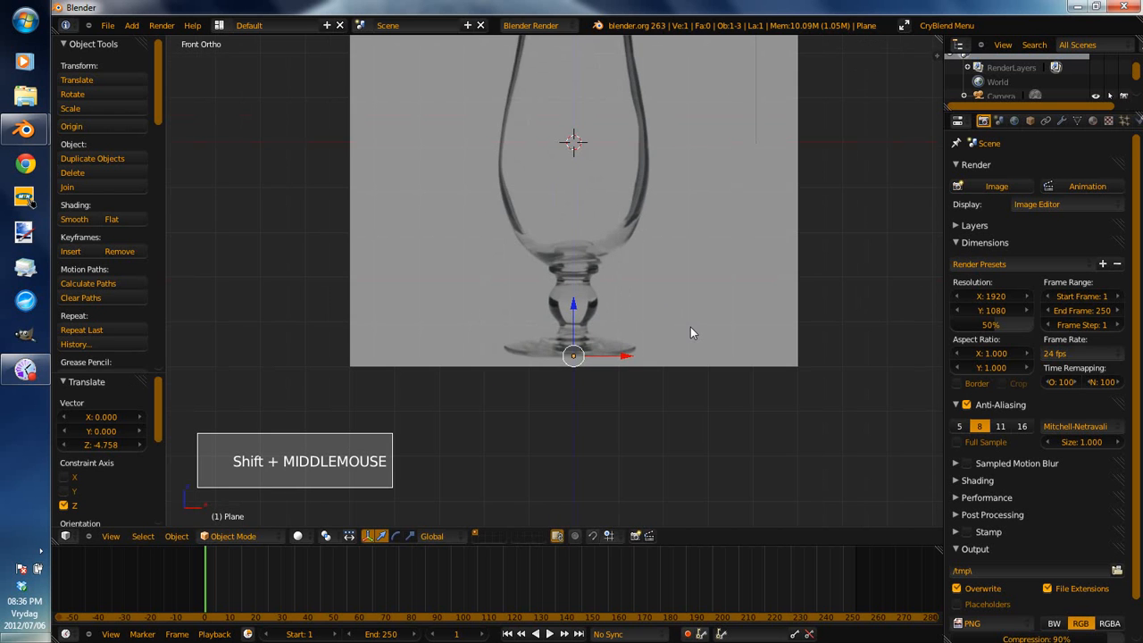
scroll(691, 326, up, 4)
shift+middle_drag(718, 384, 602, 318)
key(Tab)
scroll(585, 312, up, 2)
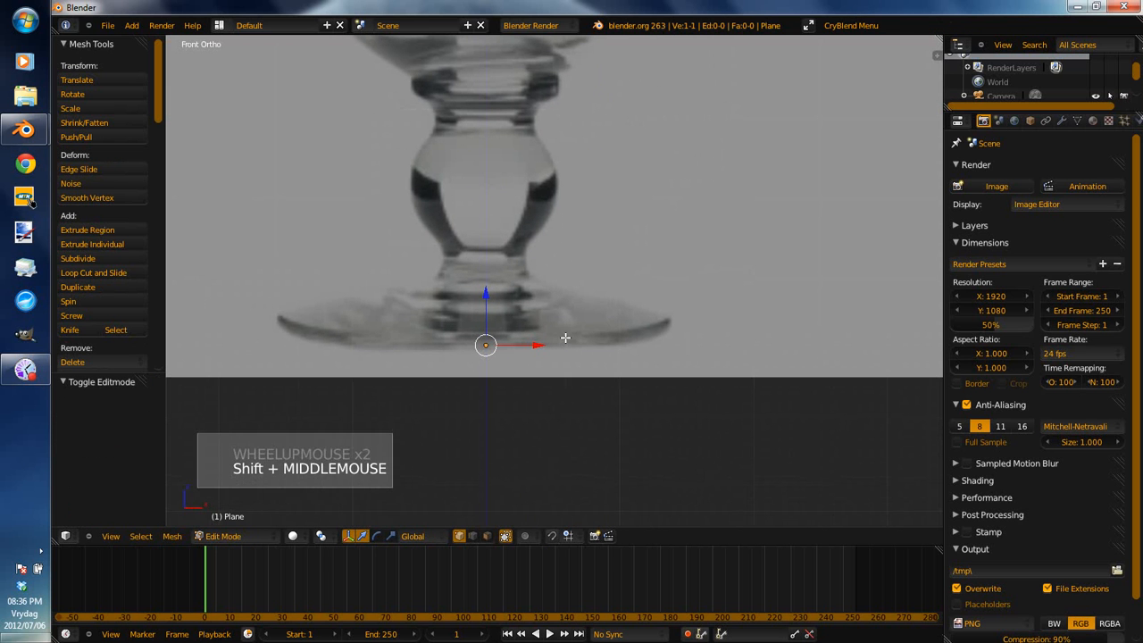
key(e)
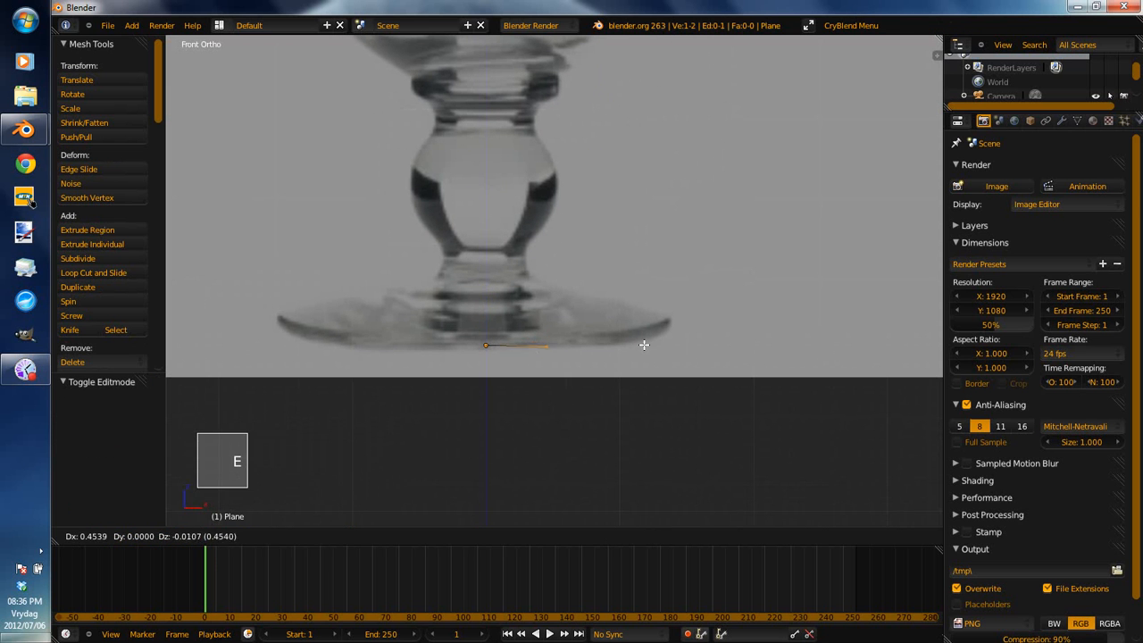
click(644, 345)
key(e)
click(720, 348)
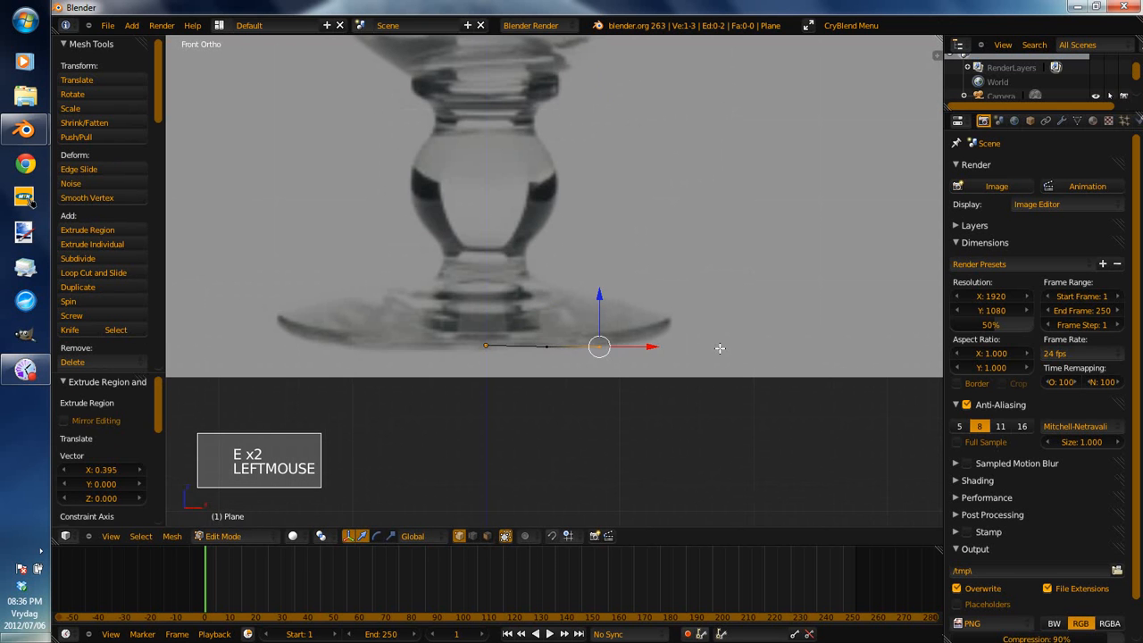
key(ctrl+z)
key(ctrl+z)
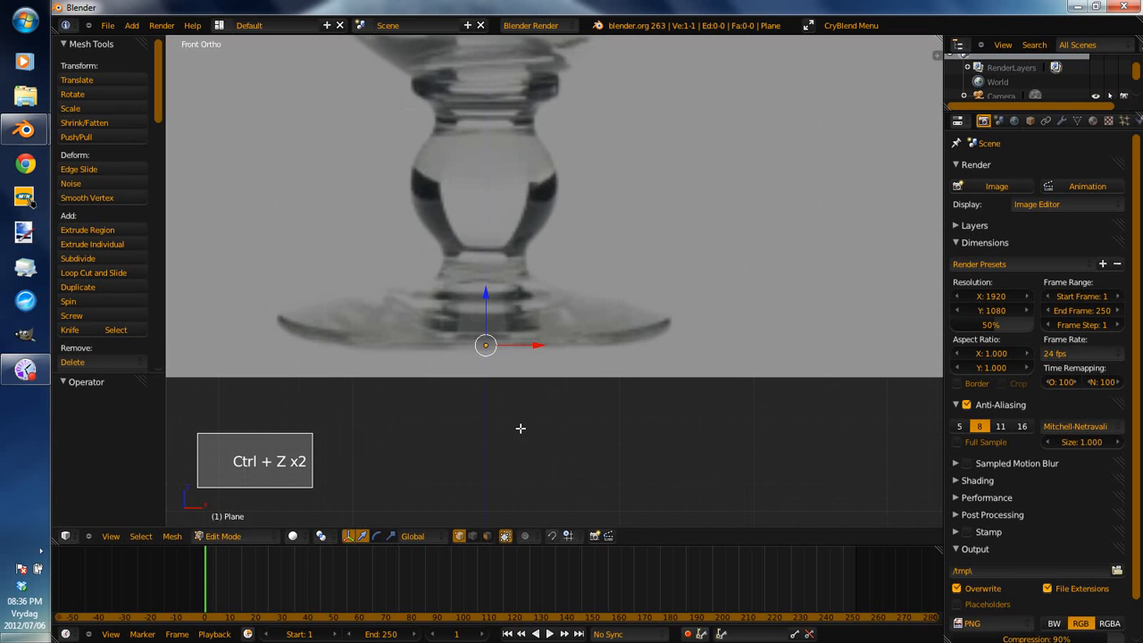
Hide the 3D manipulator and extrude vertices from the start vertex along the foot's underside and around its outer rim.
click(349, 537)
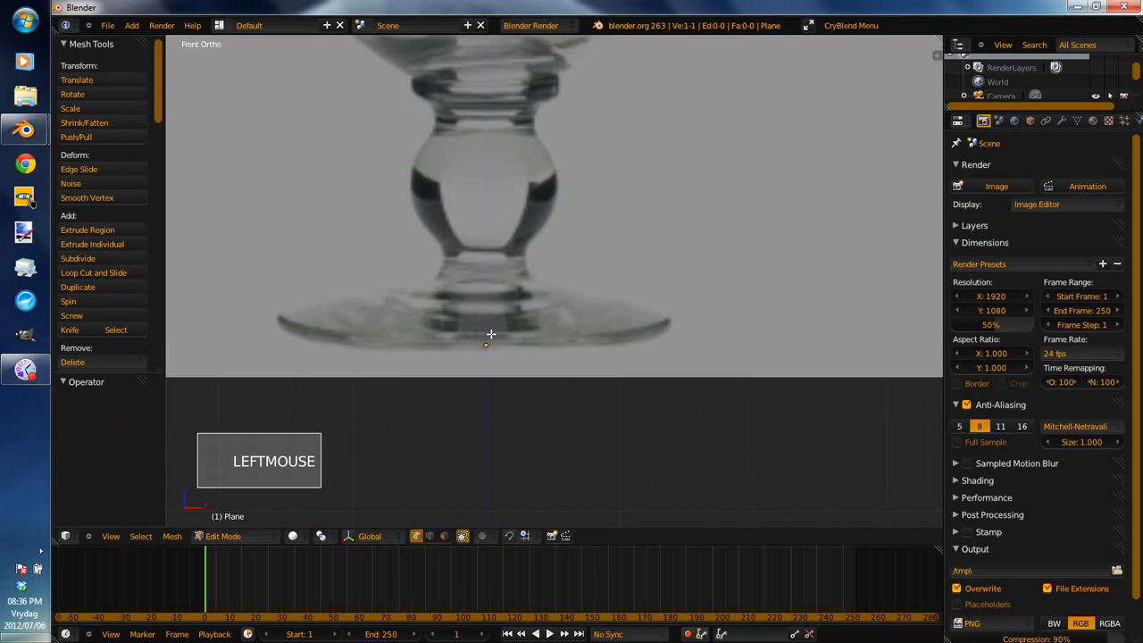
ctrl+click(539, 347)
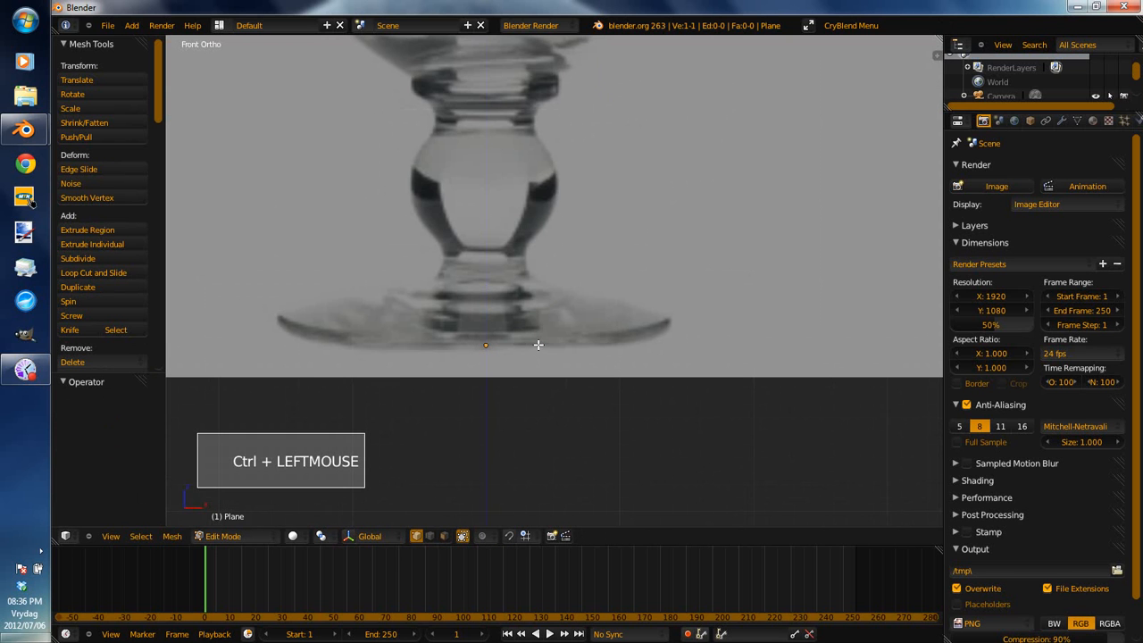
ctrl+click(588, 345)
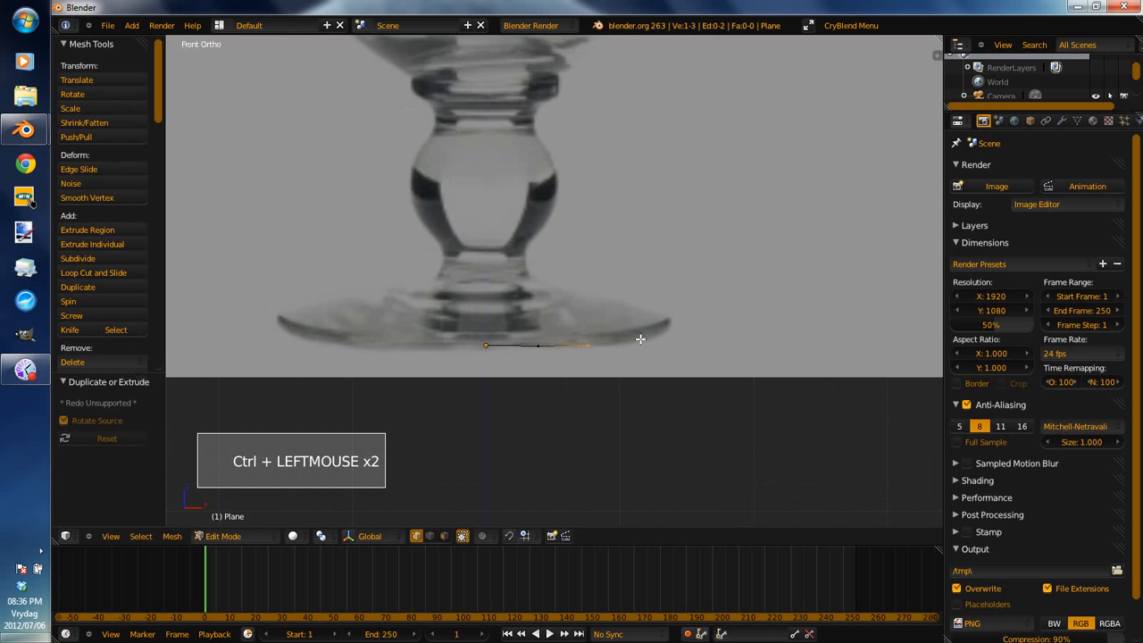
ctrl+click(636, 341)
ctrl+click(663, 330)
ctrl+click(669, 323)
ctrl+click(664, 316)
ctrl+click(621, 300)
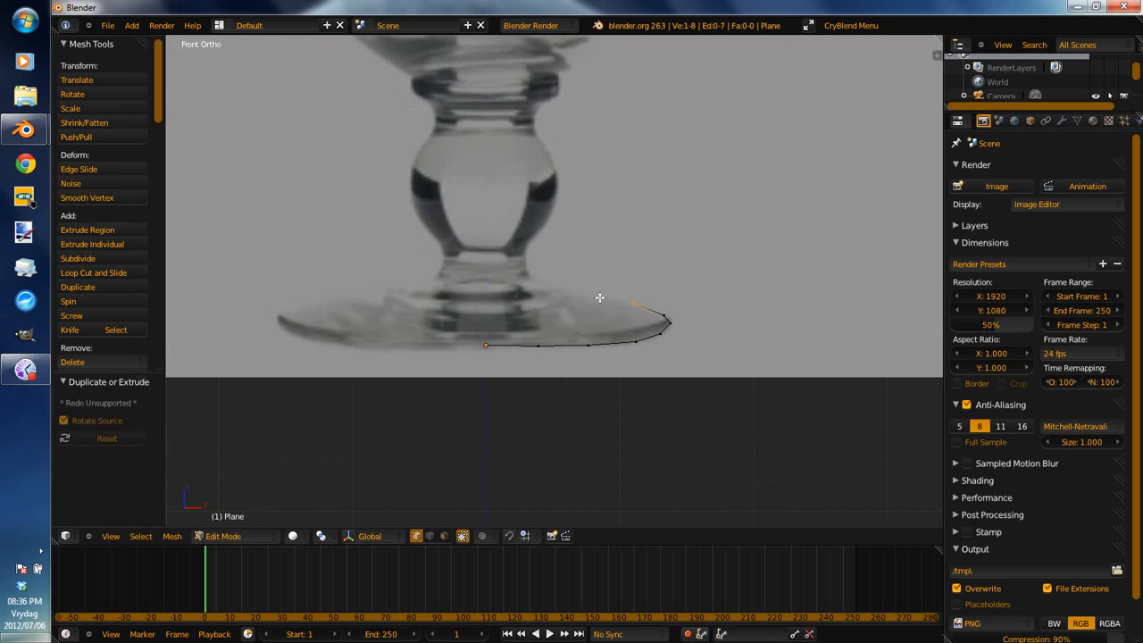
ctrl+click(599, 297)
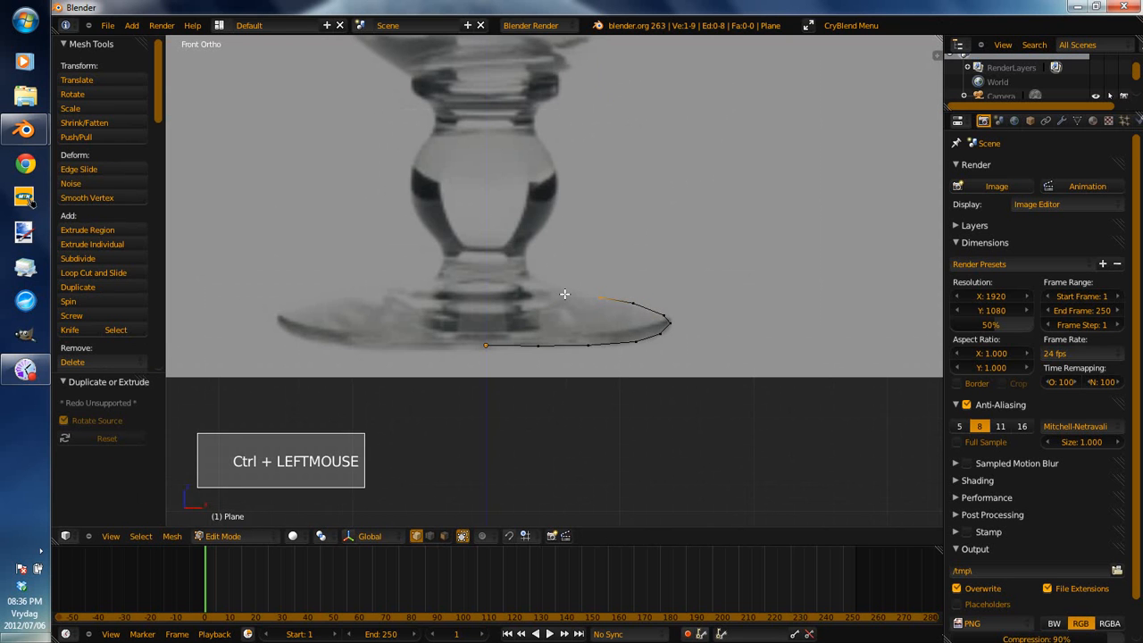
key(x)
click(616, 304)
right_click(634, 306)
right_click(634, 305)
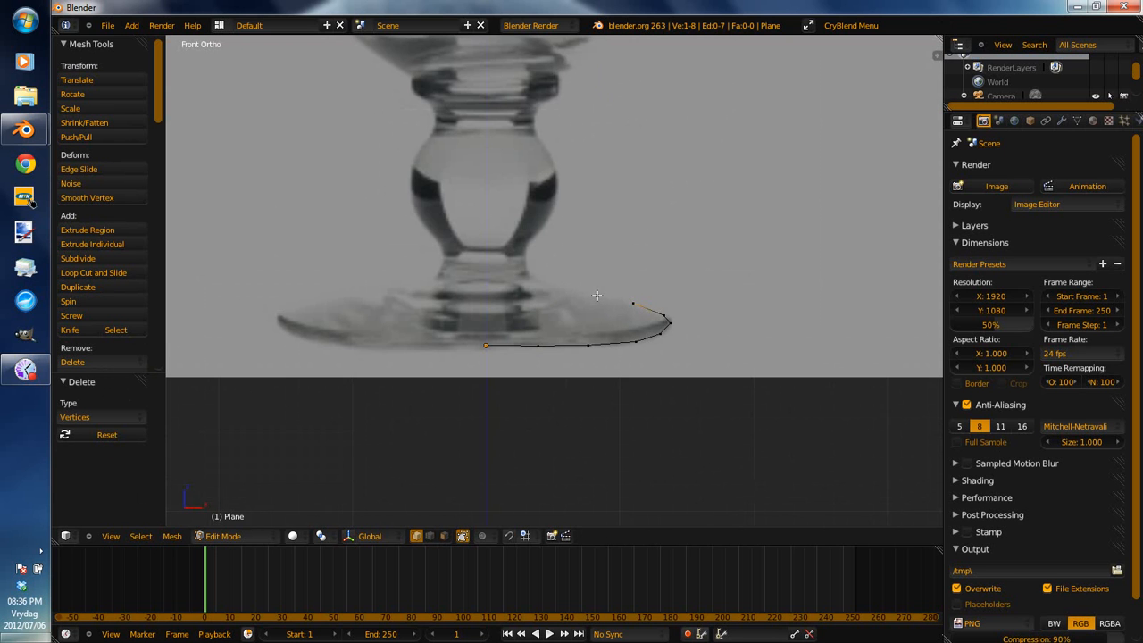
Extrude vertices along the foot's upper surface and up the narrow lower neck to the start of the stem's bulb.
ctrl+click(597, 295)
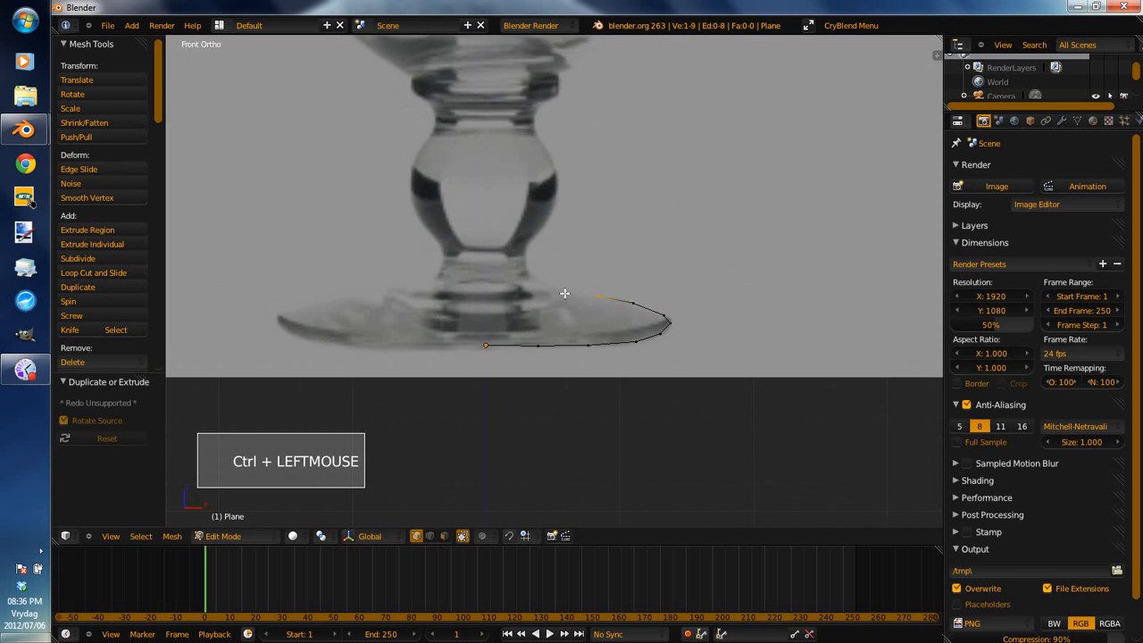
ctrl+click(564, 293)
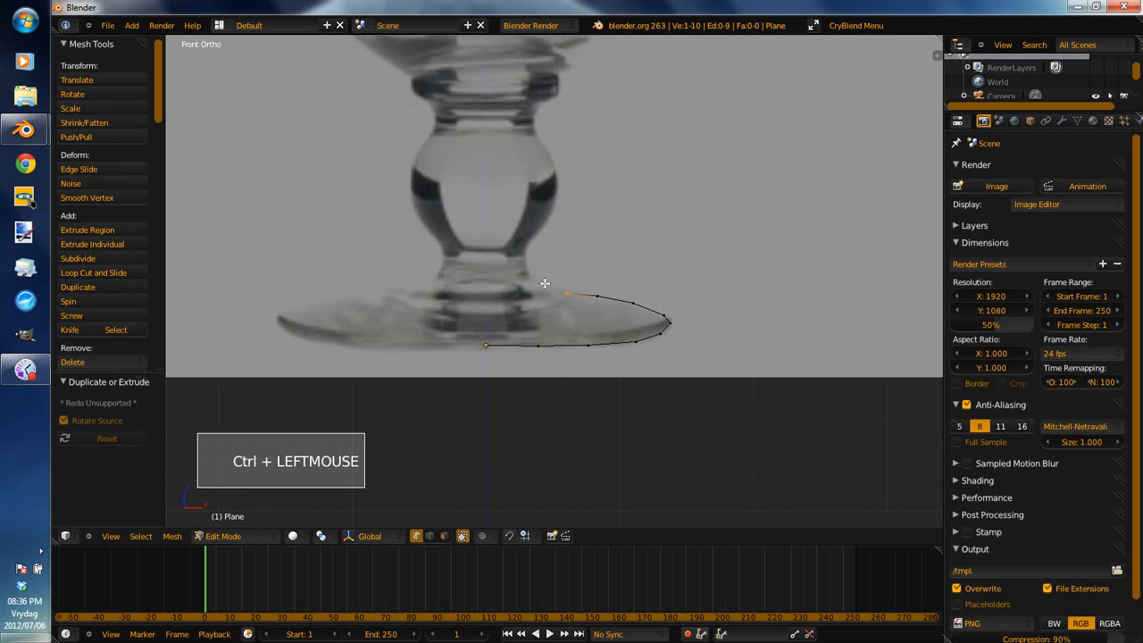
ctrl+click(542, 282)
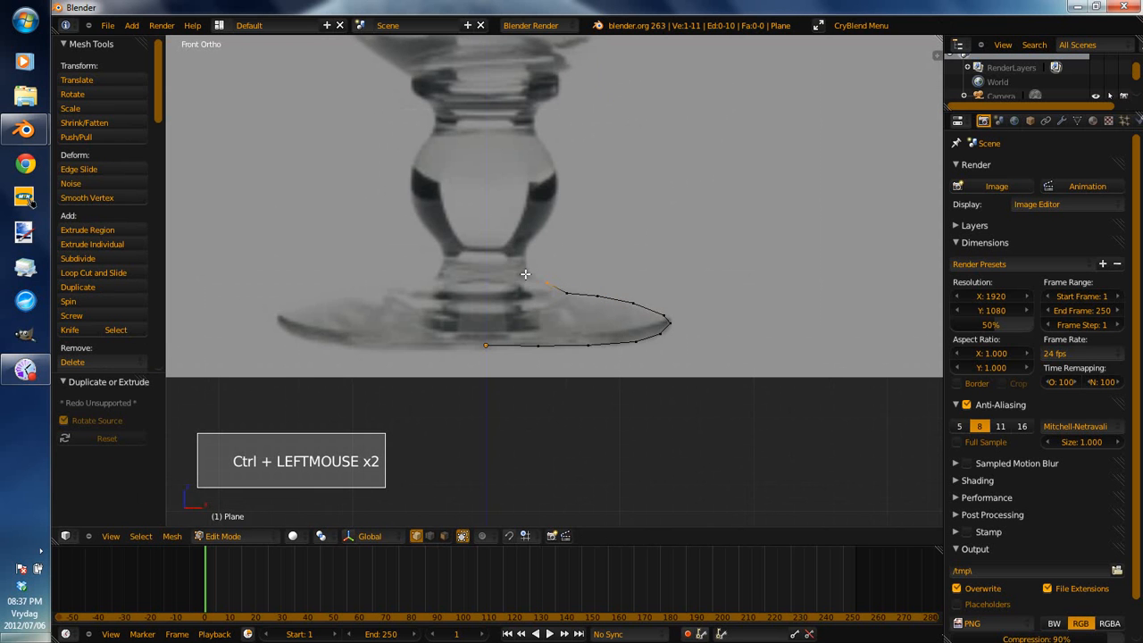
ctrl+click(526, 271)
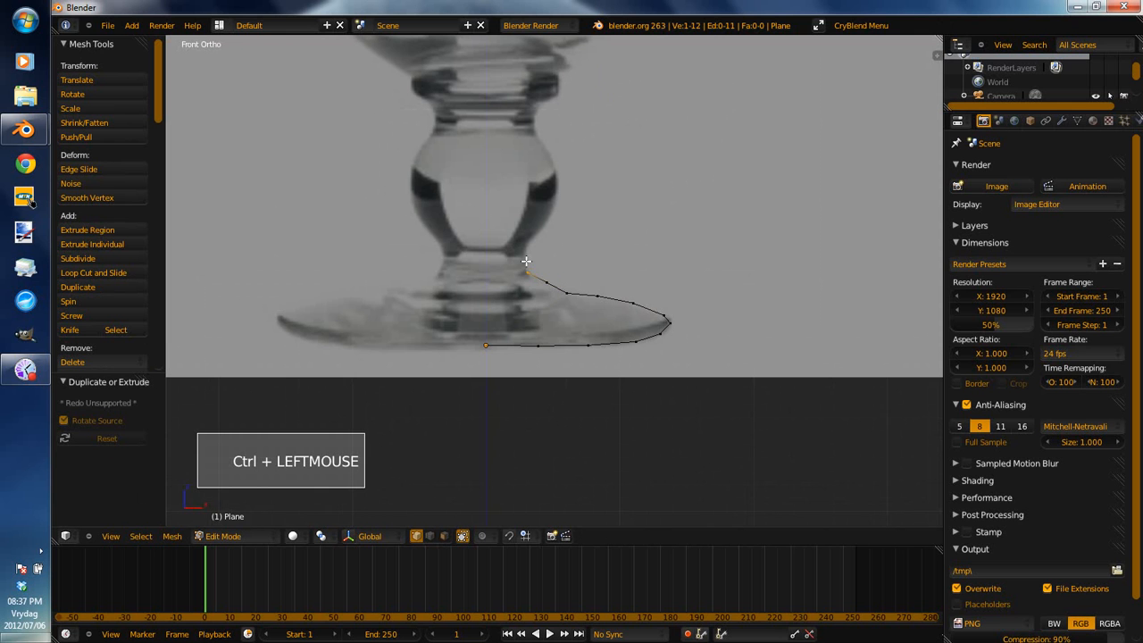
ctrl+click(527, 255)
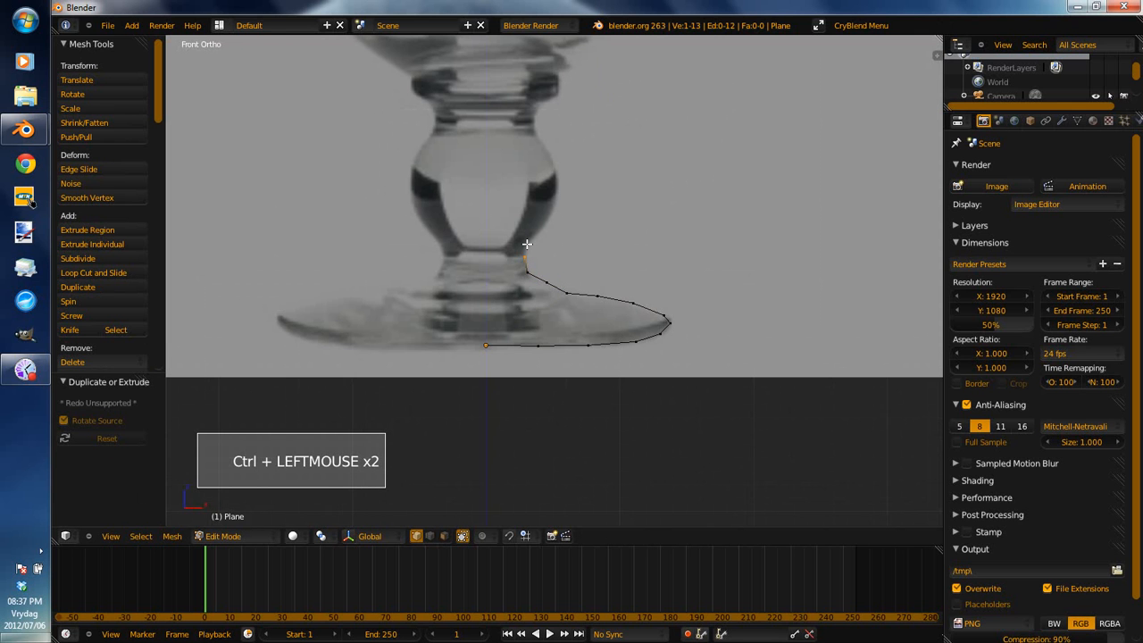
ctrl+click(527, 244)
ctrl+click(540, 232)
Extrude vertices around the outer edge of the stem's bulb and the upper neck to the underside of the collar.
shift+middle_drag(616, 248, 625, 313)
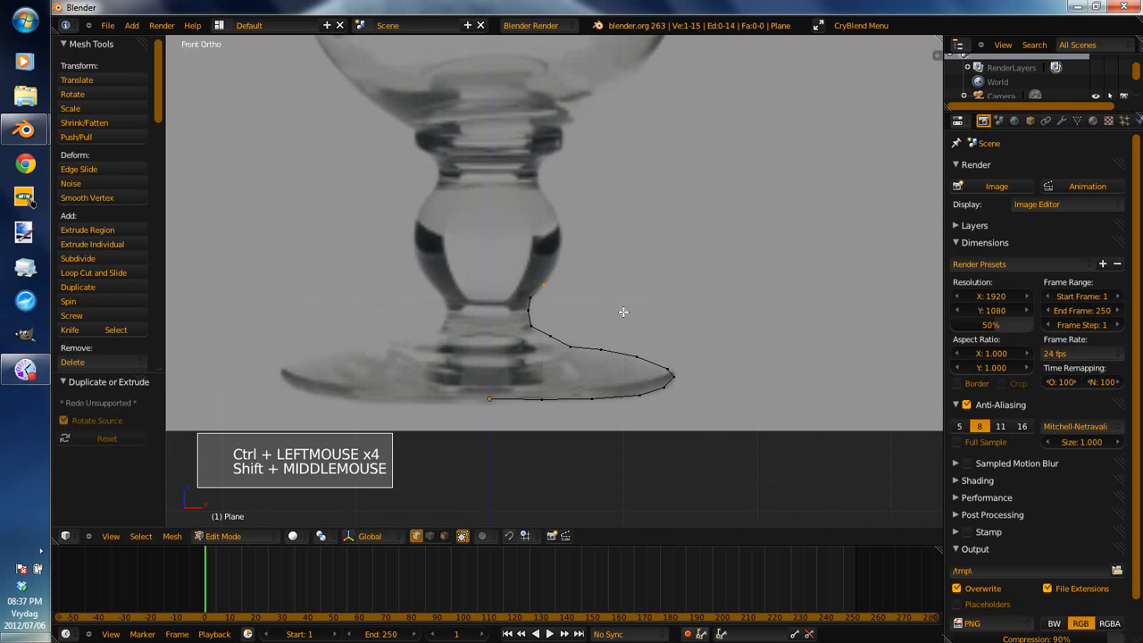
ctrl+click(554, 257)
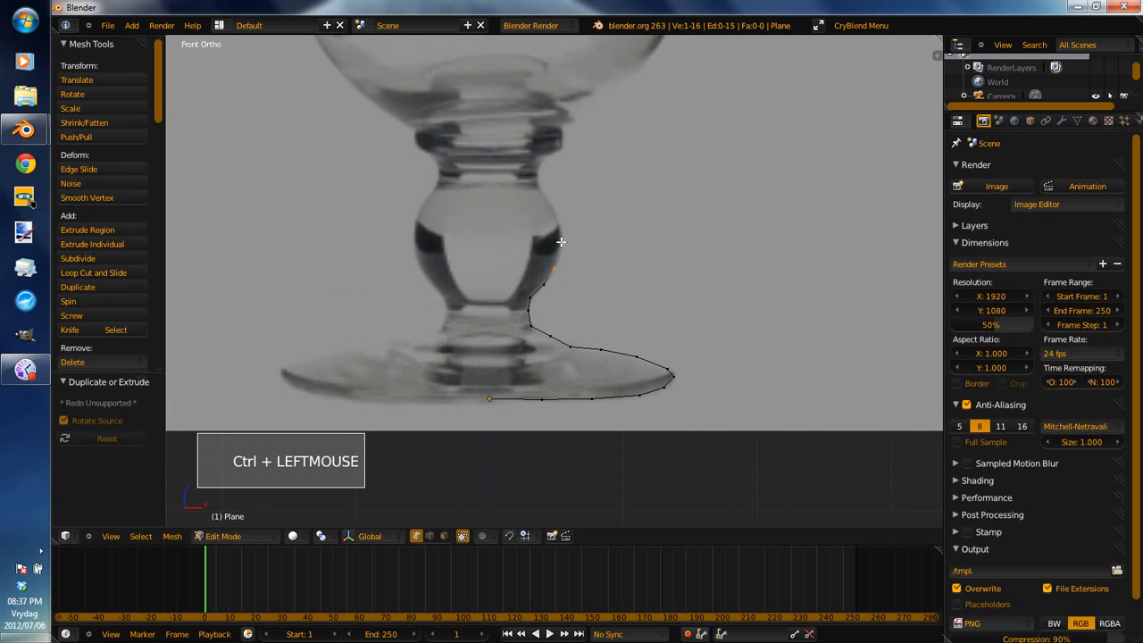
ctrl+click(556, 238)
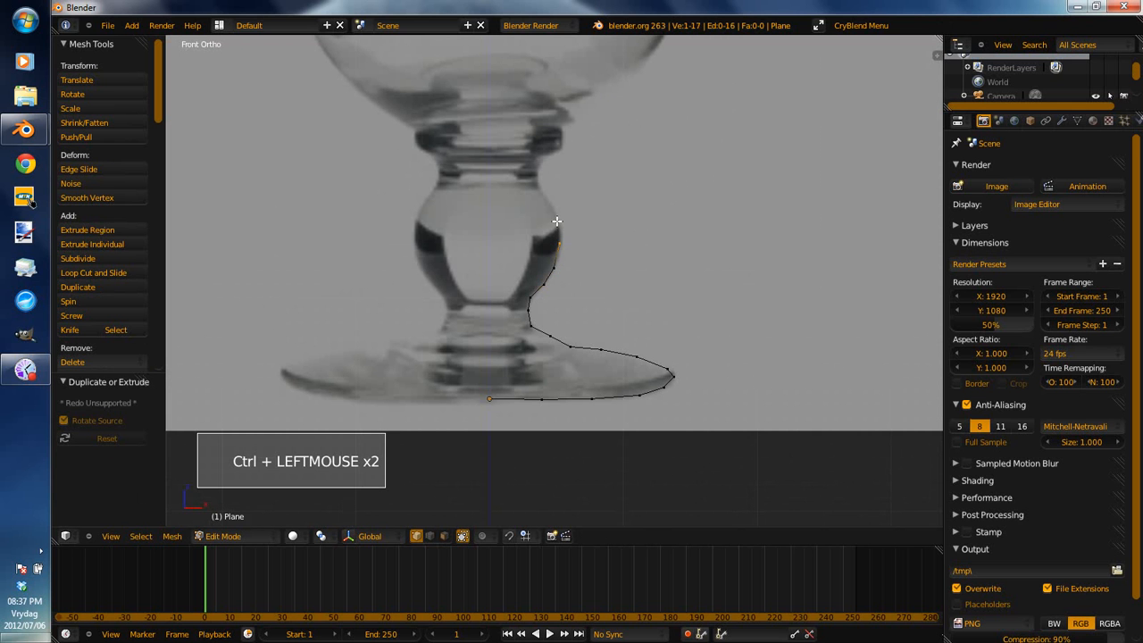
ctrl+click(555, 223)
ctrl+click(543, 196)
ctrl+click(538, 184)
ctrl+click(537, 178)
ctrl+click(539, 168)
ctrl+click(542, 160)
ctrl+click(552, 154)
Extrude vertices around the outer edge of the collar and inward into the groove beneath the bowl.
shift+middle_drag(635, 314, 619, 270)
scroll(620, 270, up, 2)
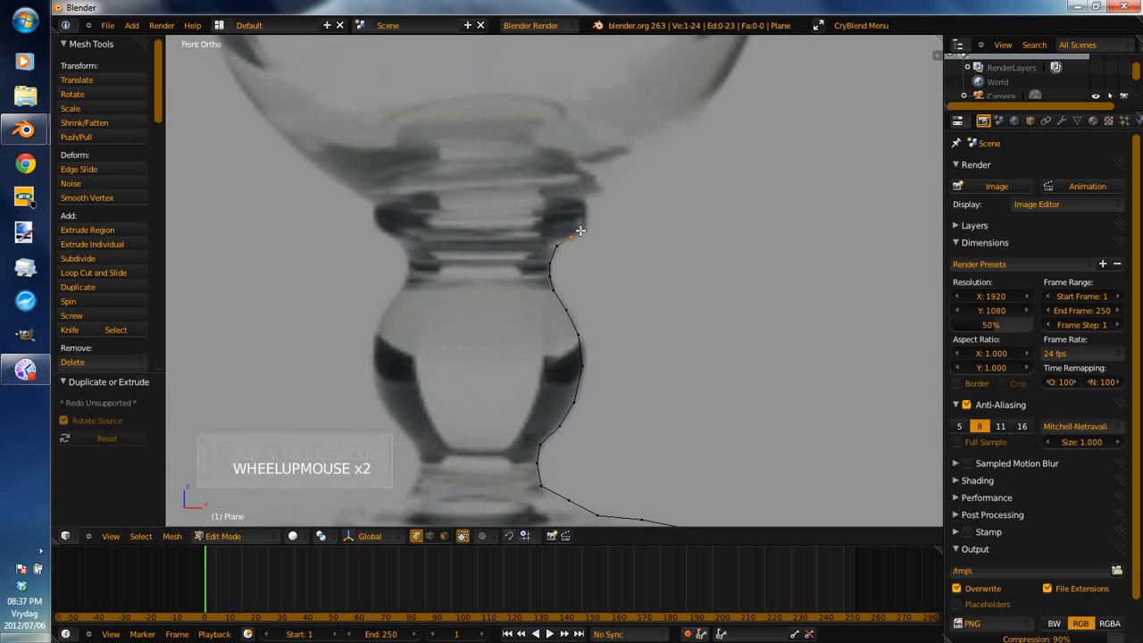
ctrl+click(581, 231)
ctrl+click(585, 204)
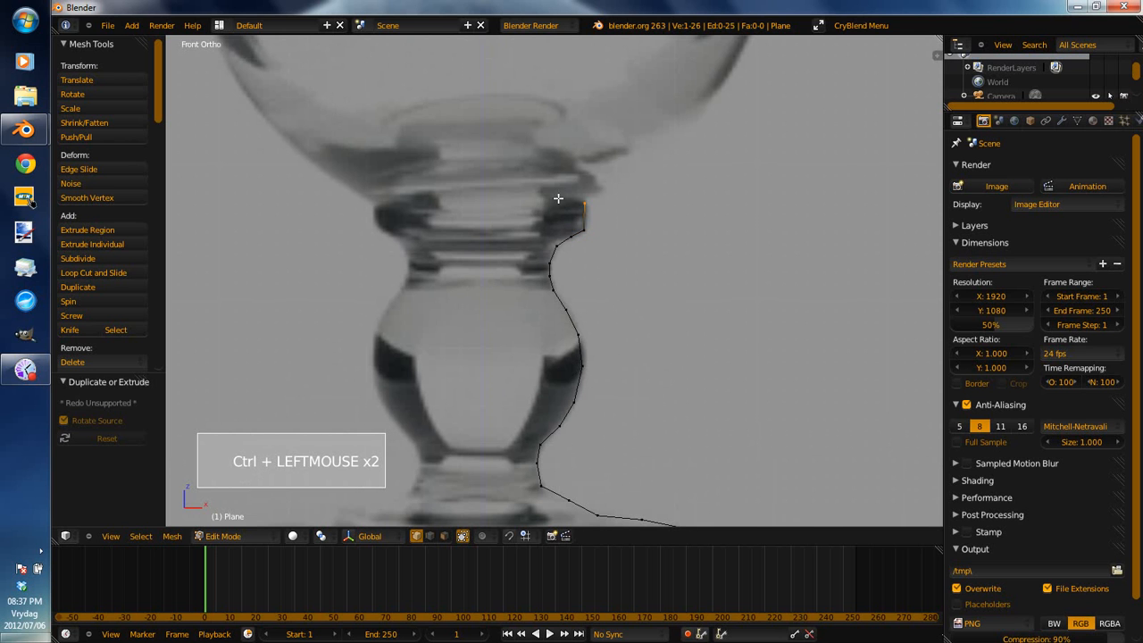
ctrl+click(554, 195)
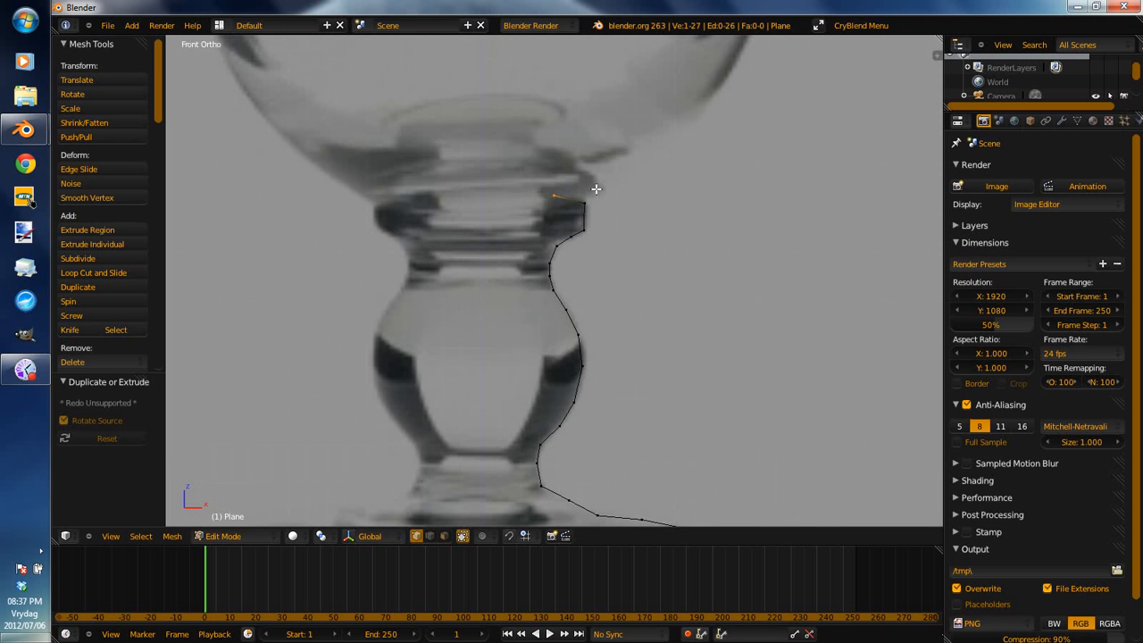
Extrude vertices outward from the groove and up along the outer curve of the lower bowl.
ctrl+click(593, 190)
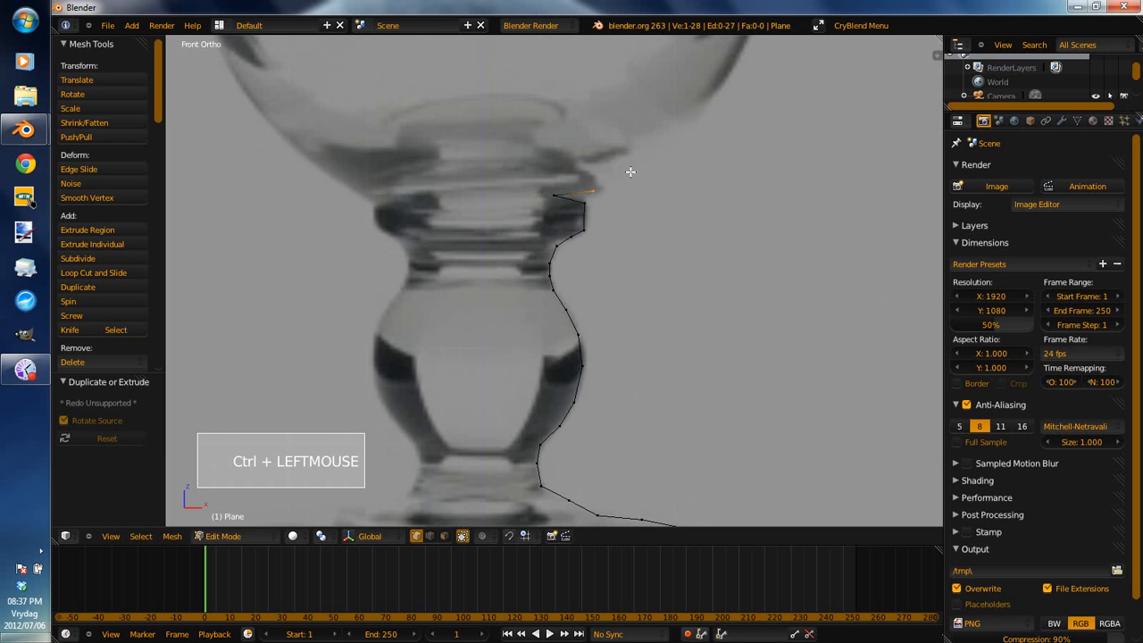
ctrl+click(630, 171)
shift+middle_drag(677, 276, 658, 391)
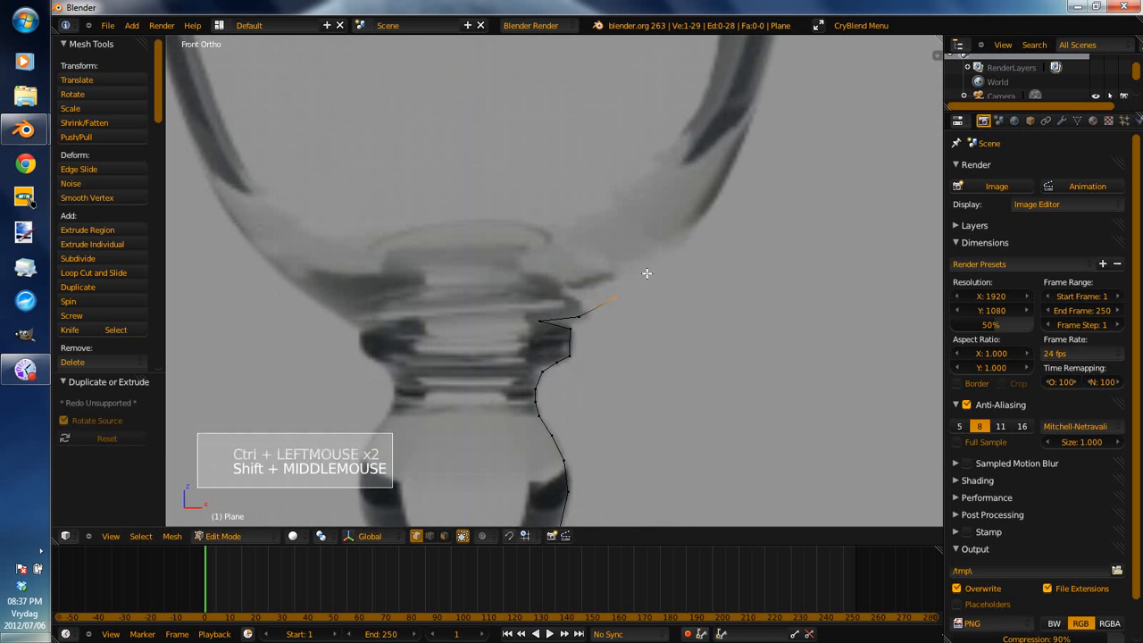
ctrl+click(655, 272)
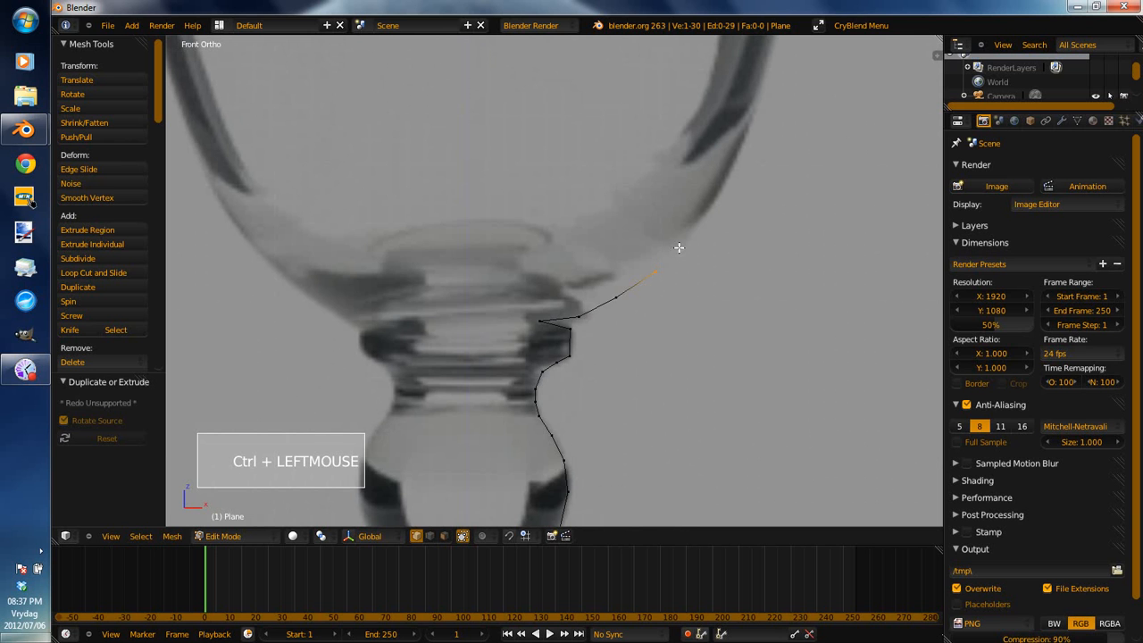
ctrl+click(679, 247)
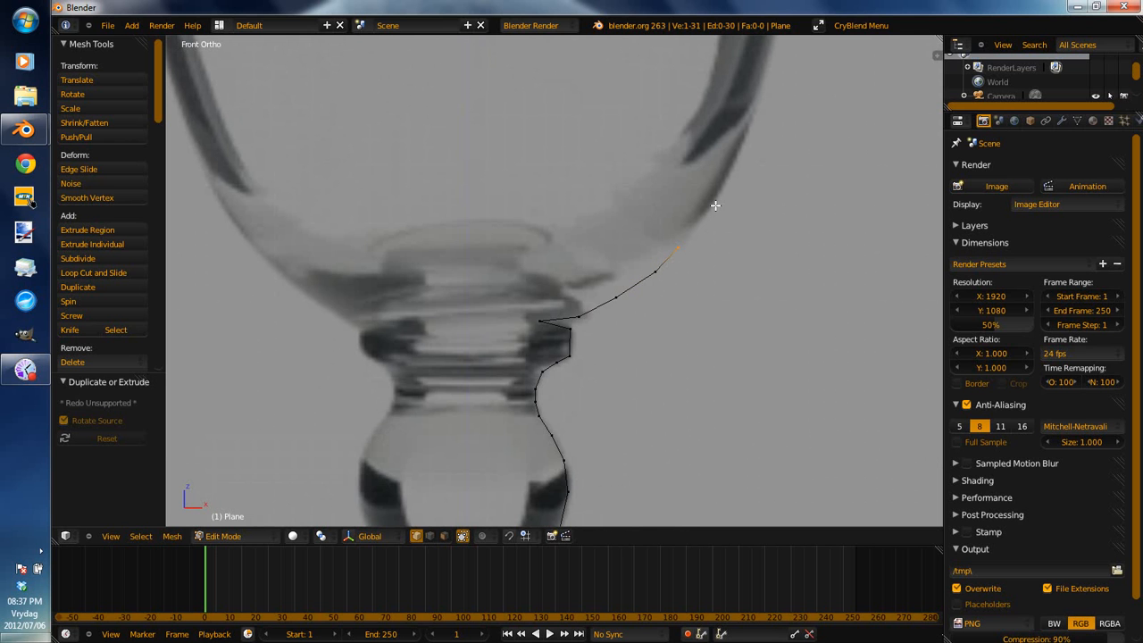
ctrl+click(711, 209)
Adjust the groove vertex between collar and bowl along X, moving it 0.126 outward and then -0.115 back inward.
right_click(544, 323)
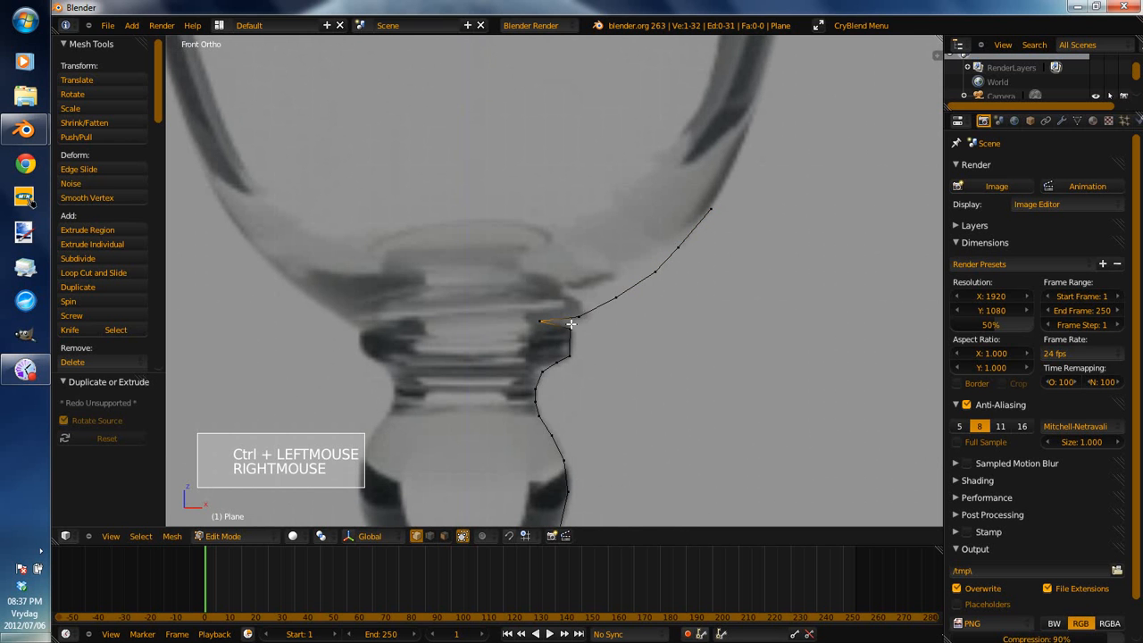
key(g)
key(x)
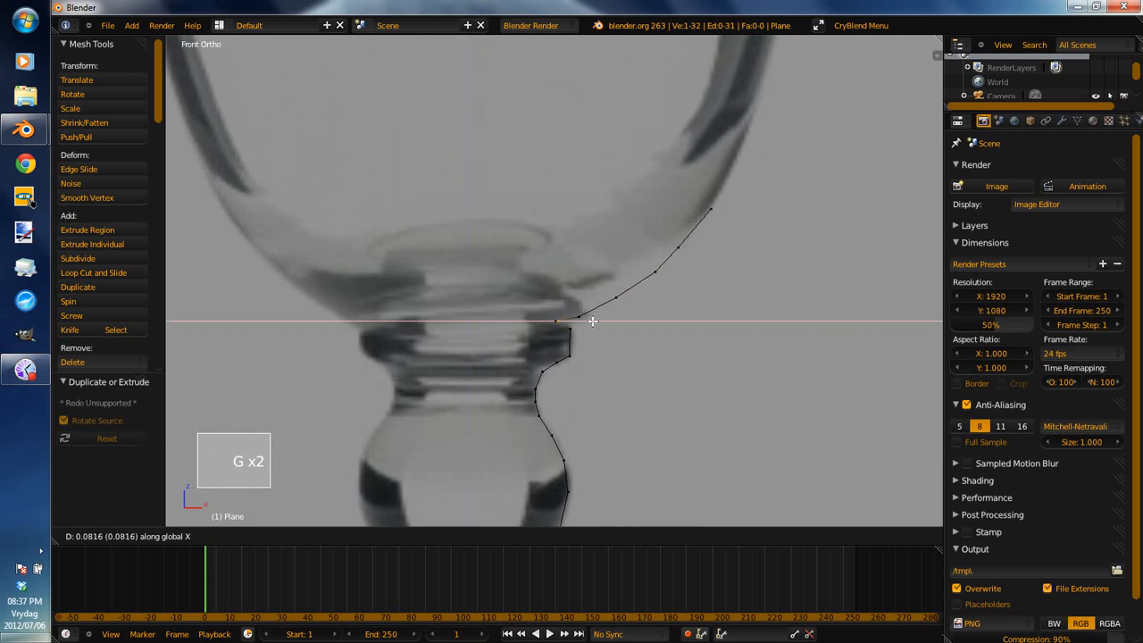
click(594, 321)
click(735, 208)
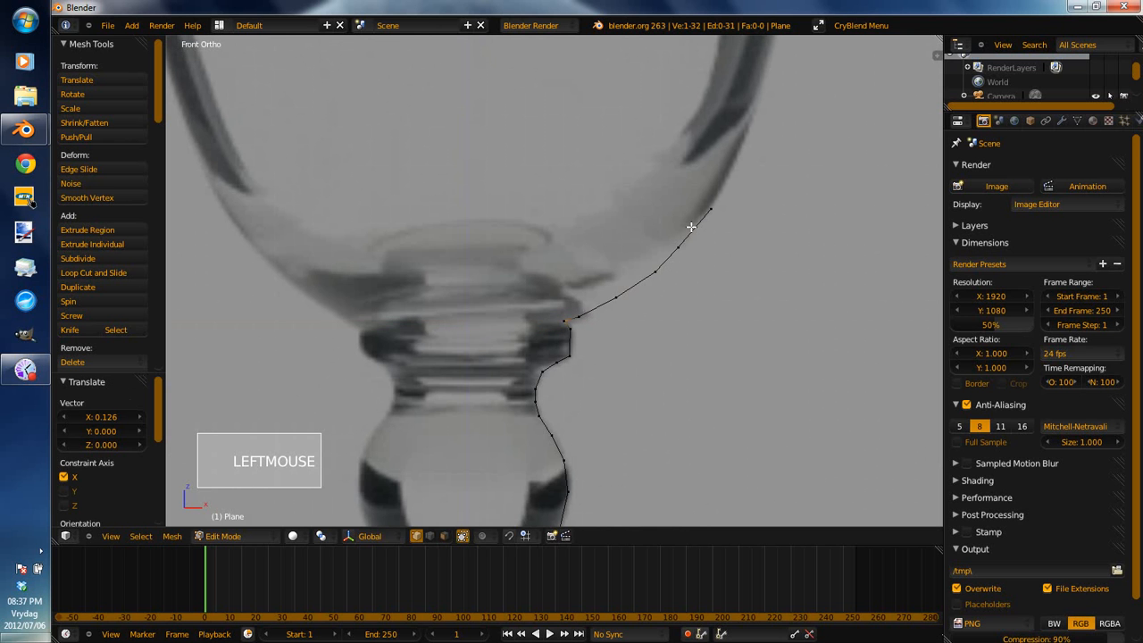
key(g)
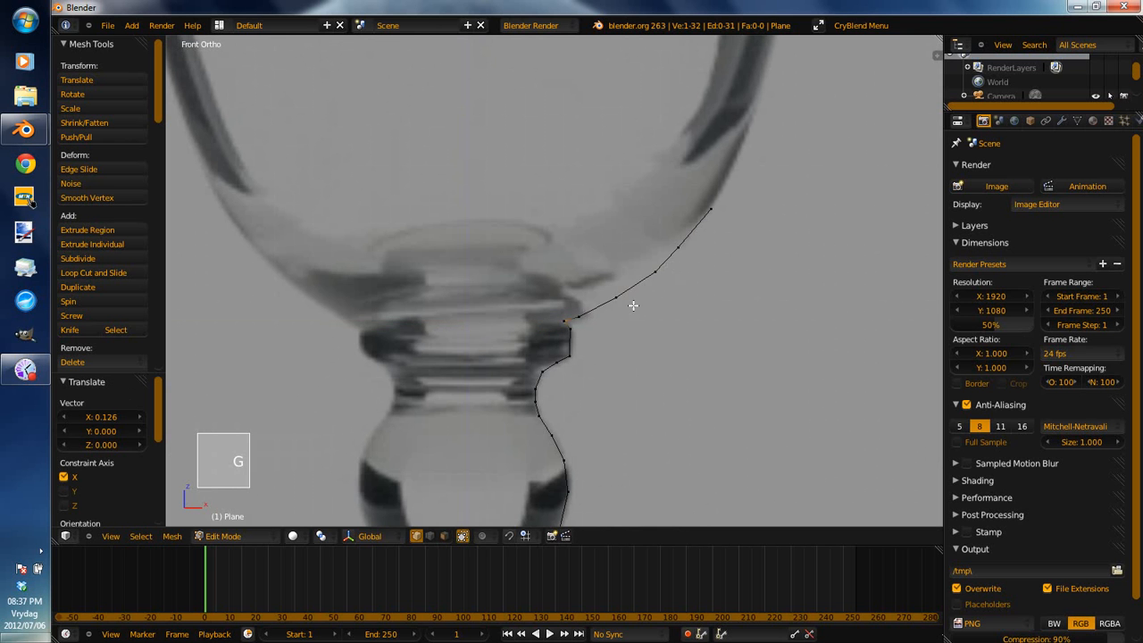
key(x)
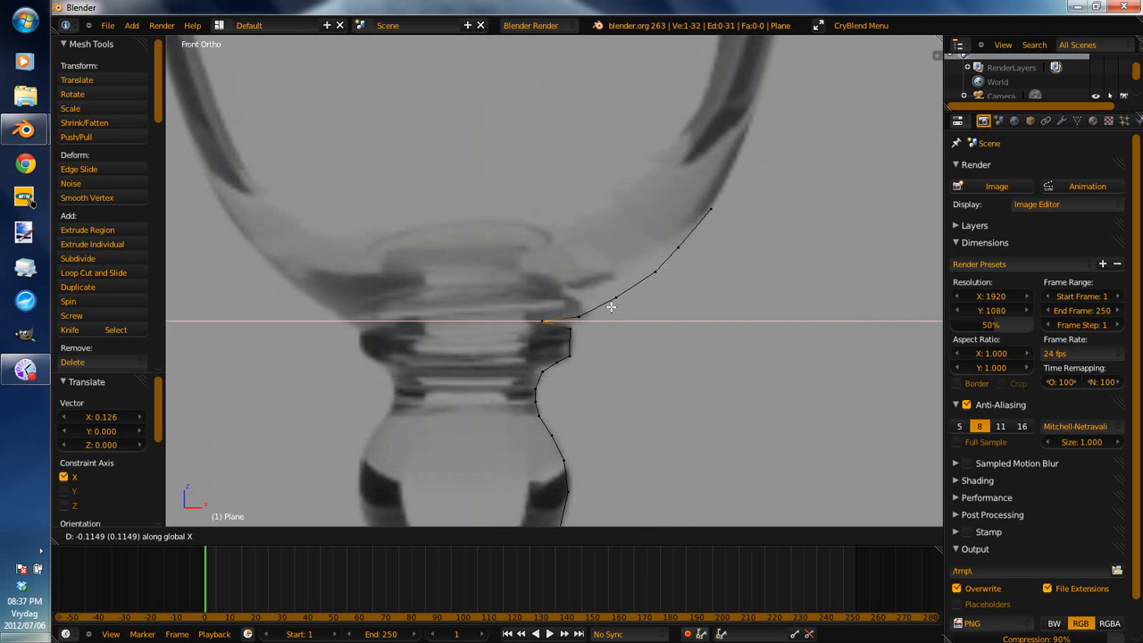
click(609, 307)
Extrude five vertices from the end of the profile up the outer curve of the bowl toward its widest part.
right_click(738, 200)
shift+middle_drag(748, 276, 658, 294)
right_click(660, 281)
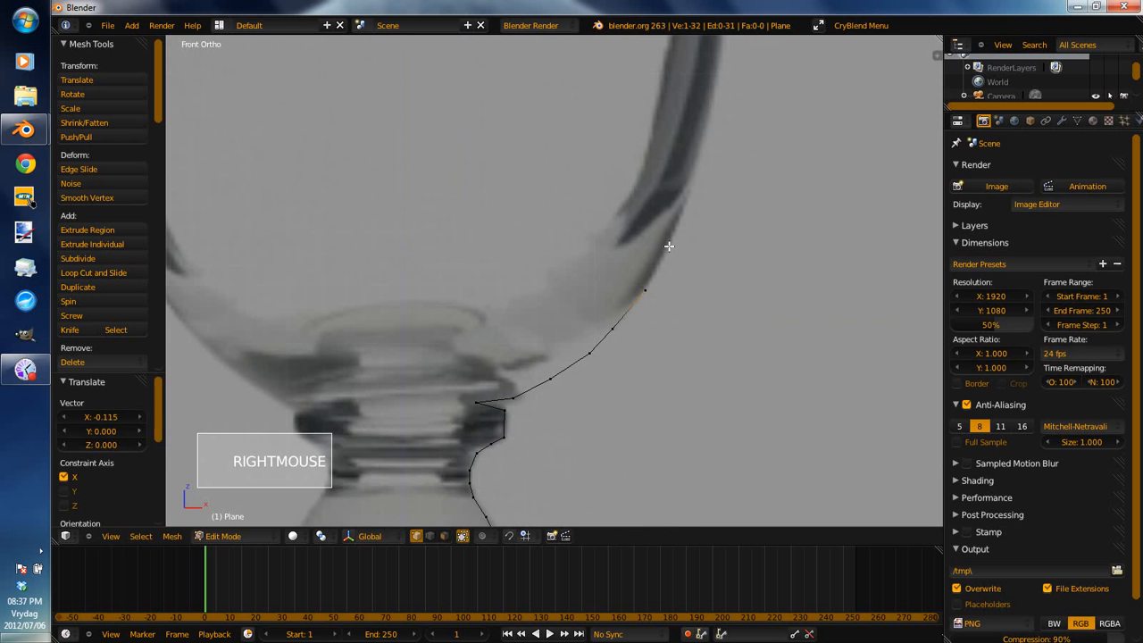
ctrl+click(670, 240)
ctrl+click(691, 187)
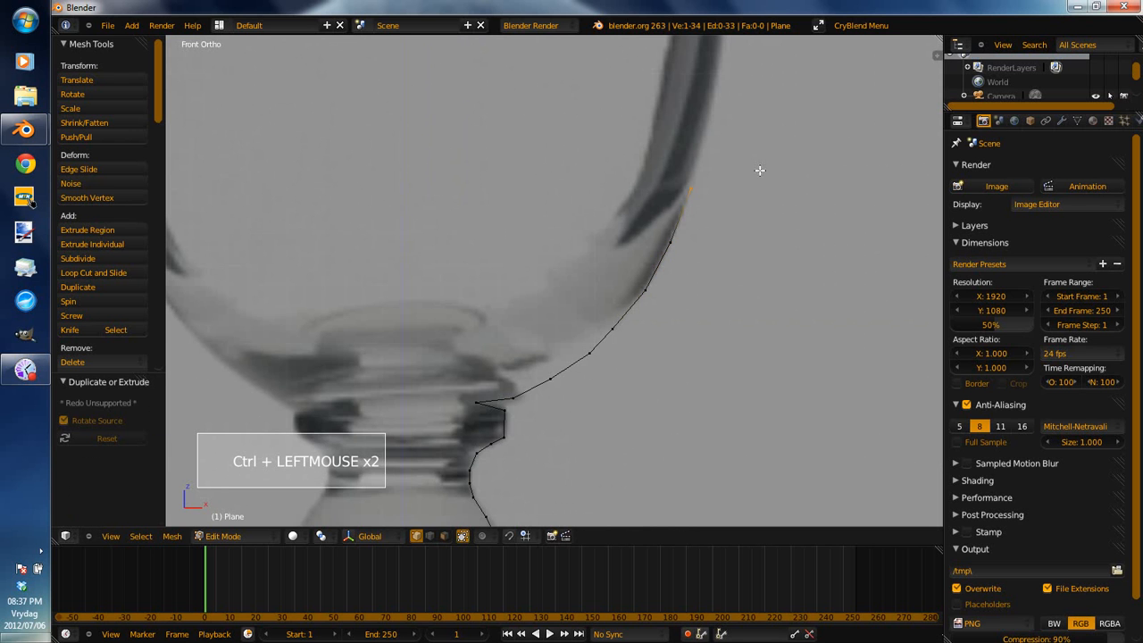
shift+middle_drag(758, 170, 712, 359)
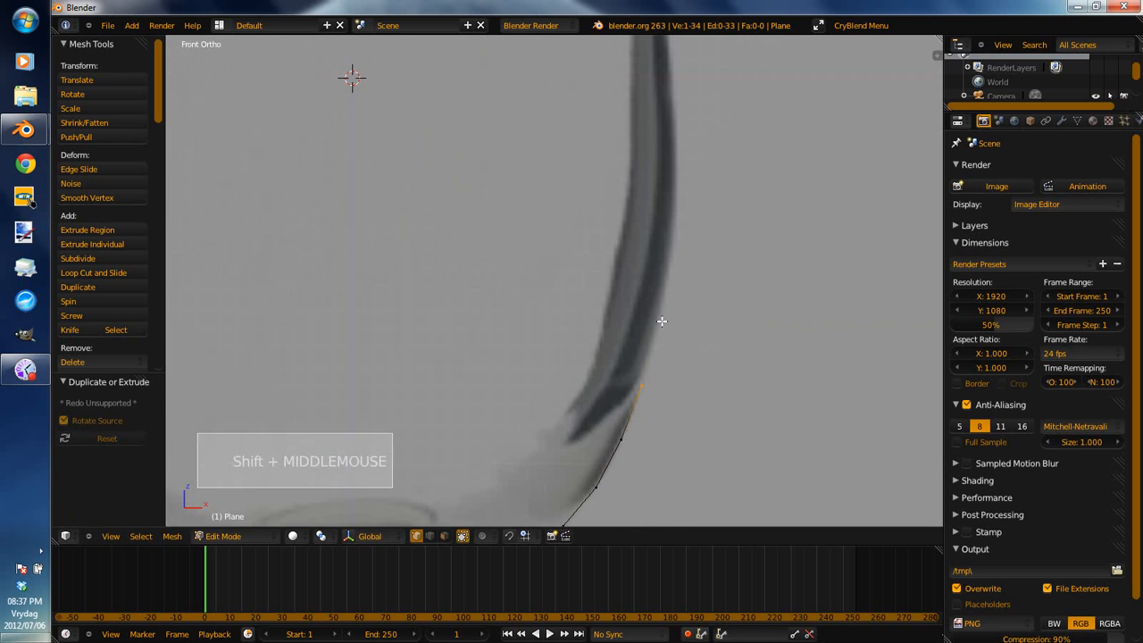
ctrl+click(660, 320)
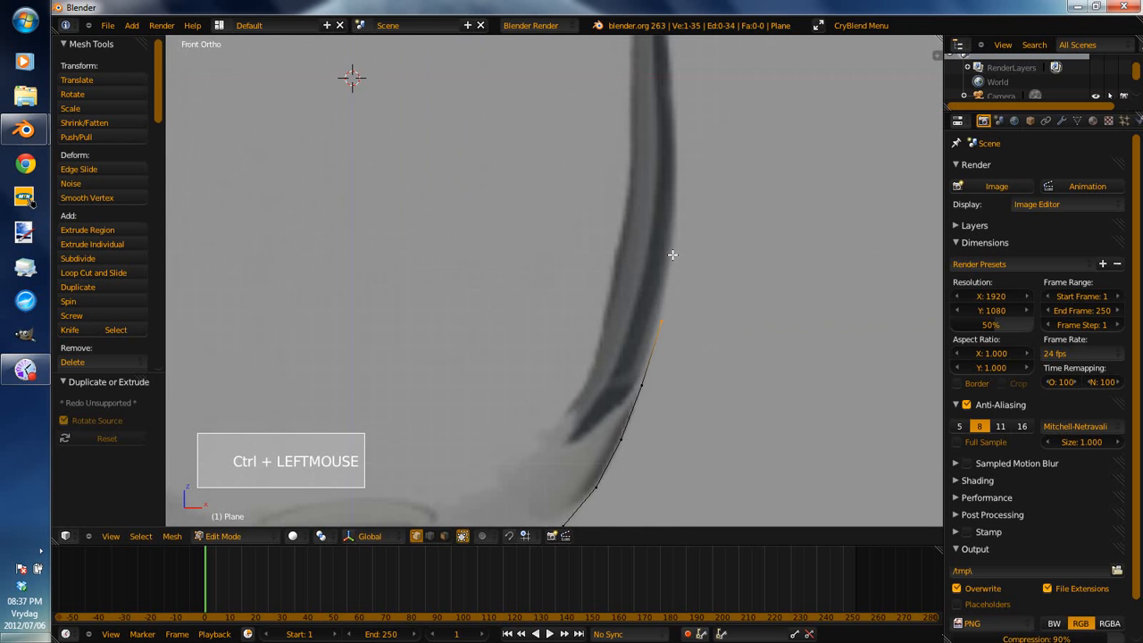
ctrl+click(672, 254)
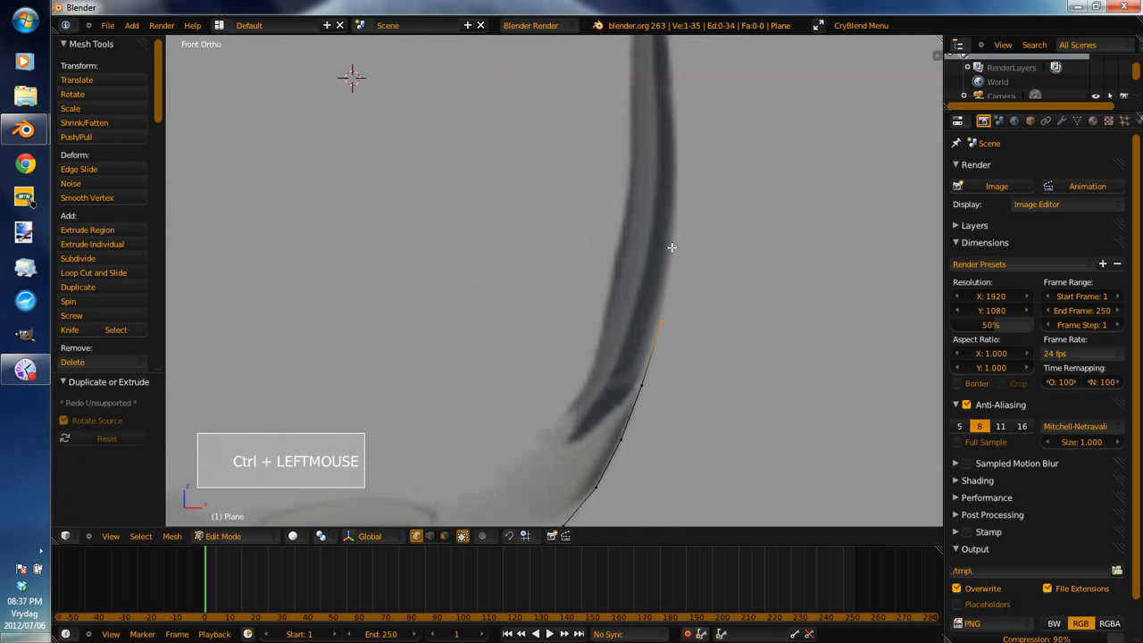
ctrl+click(677, 189)
Extrude vertices up past the bowl's widest part and along the outer edge where the glass begins to taper inward.
shift+middle_drag(724, 202, 718, 327)
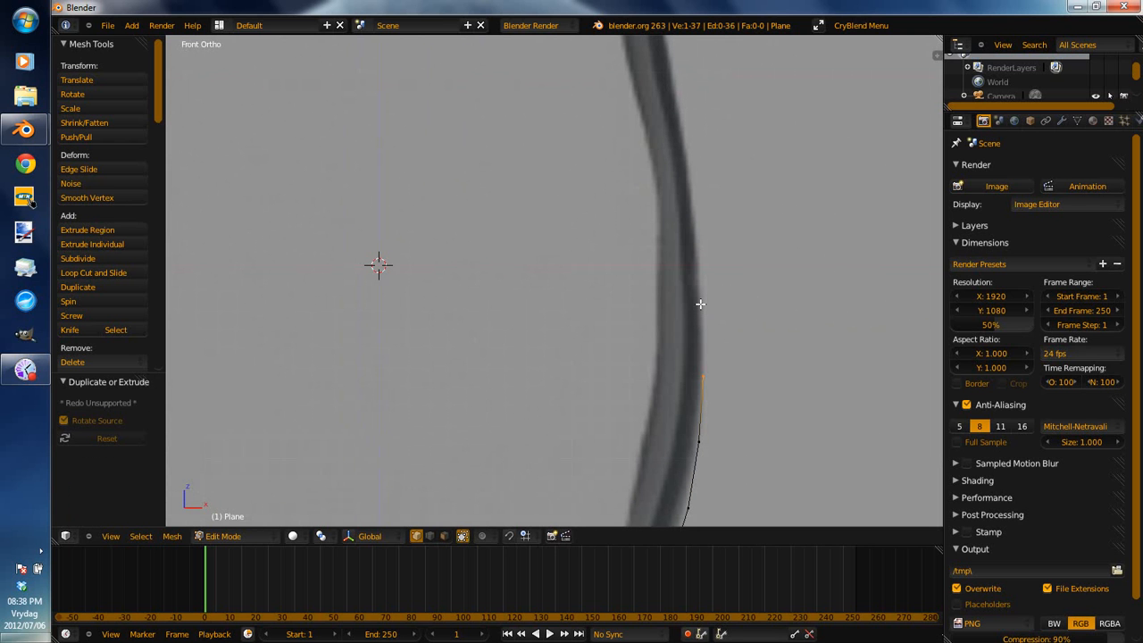
ctrl+click(699, 306)
ctrl+click(695, 238)
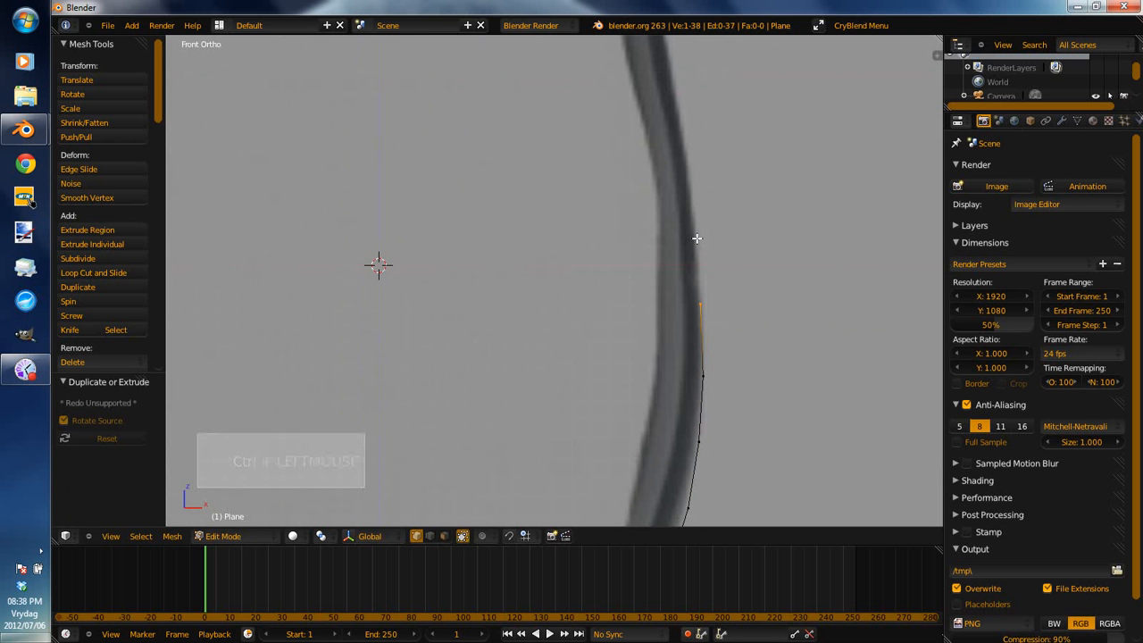
ctrl+click(690, 167)
shift+middle_drag(747, 192, 751, 207)
shift+middle_drag(788, 402, 730, 285)
ctrl+click(723, 272)
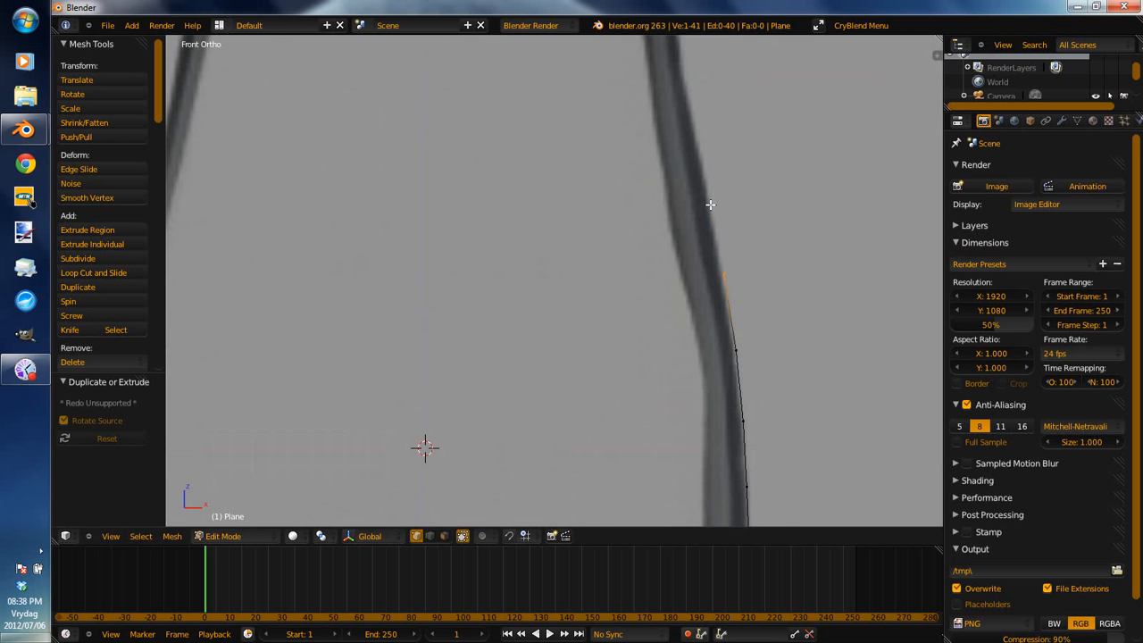
ctrl+click(710, 205)
Extrude four vertices up the outer edge of the tapering wall to just below the narrow waist.
shift+middle_drag(789, 352, 755, 332)
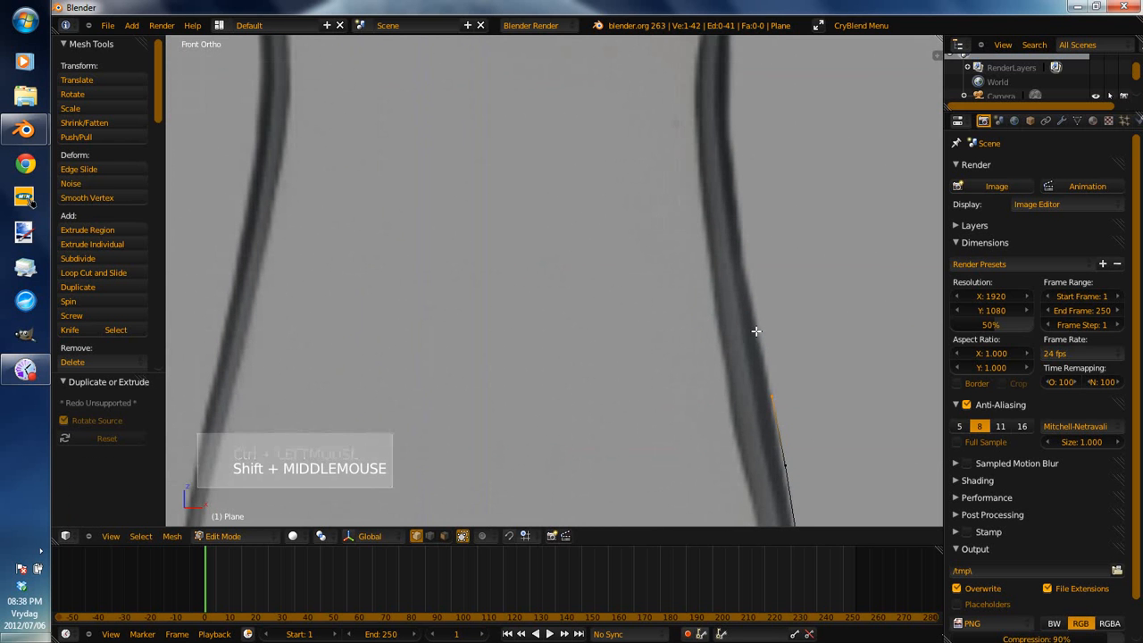
ctrl+click(756, 329)
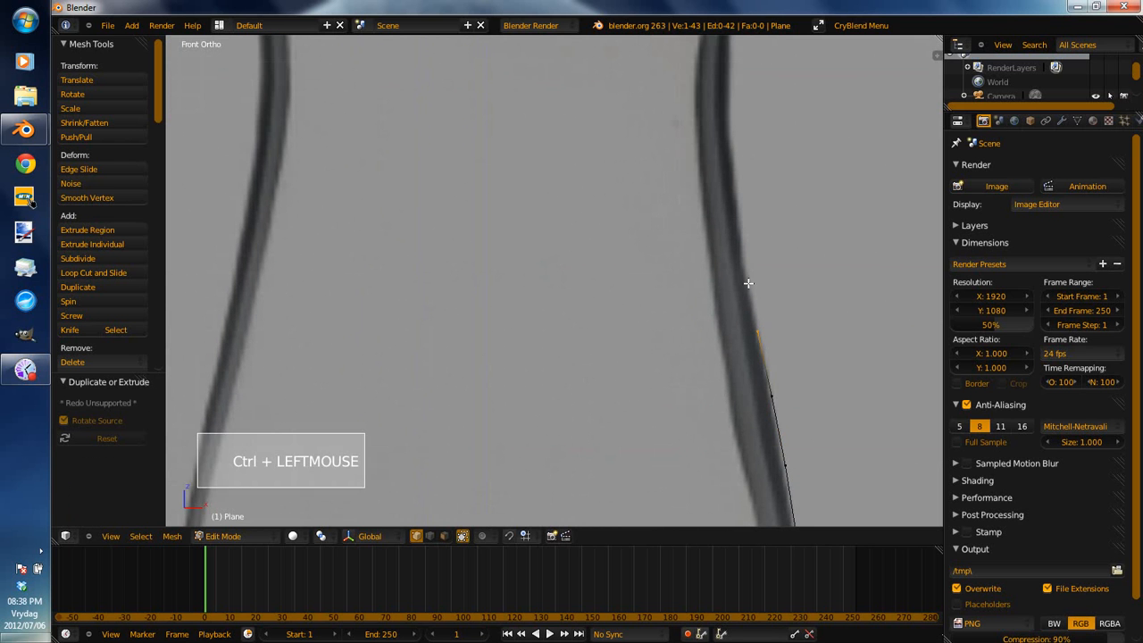
ctrl+click(744, 268)
ctrl+click(735, 197)
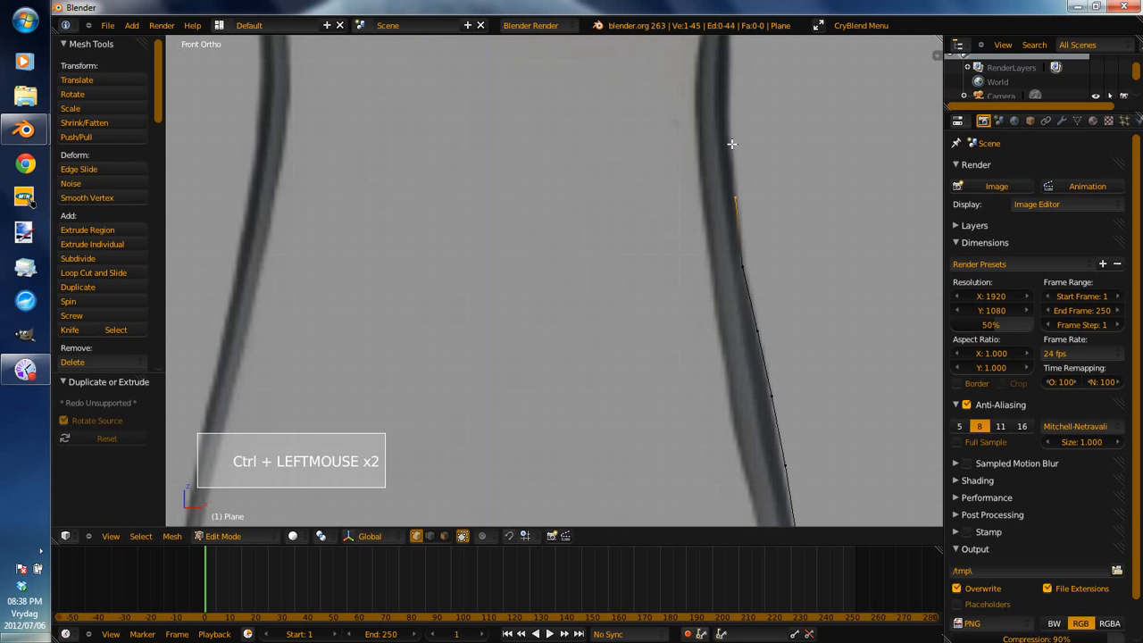
ctrl+click(729, 139)
Move the profile's second-to-last vertex -0.007416 and its end vertex -0.004079 along X to fit the outer edge below the waist.
right_click(766, 216)
key(g)
key(x)
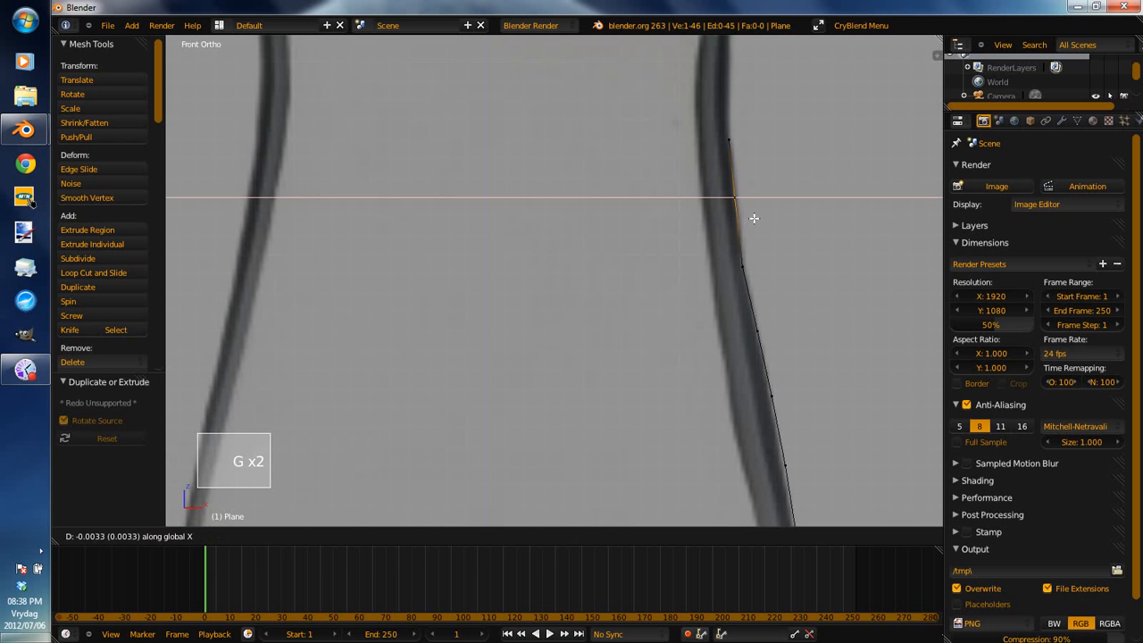
click(747, 228)
shift+middle_drag(748, 229, 722, 271)
right_click(738, 257)
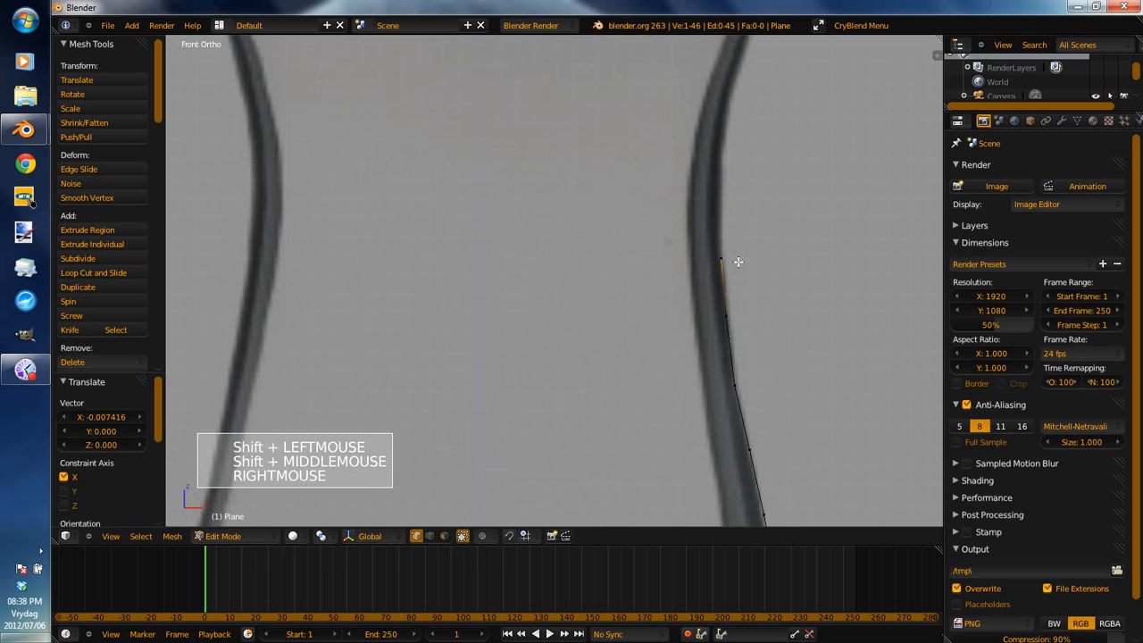
key(g)
key(x)
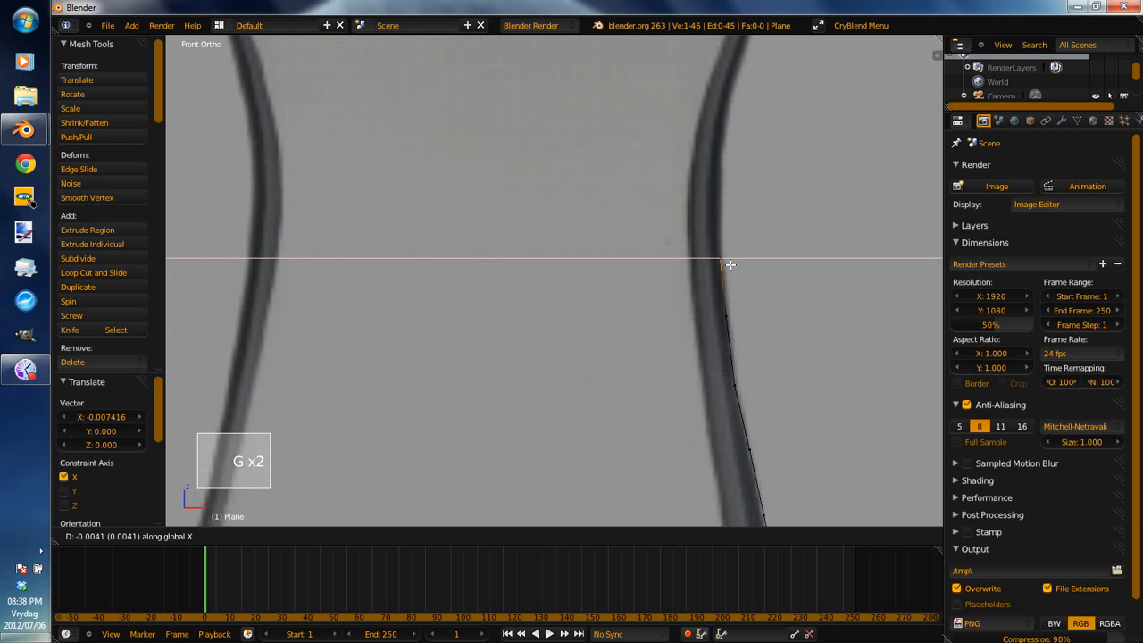
shift+click(738, 261)
Extrude four vertices up the outer edge through the waist and into the start of the upper flare.
shift+middle_drag(802, 392, 802, 409)
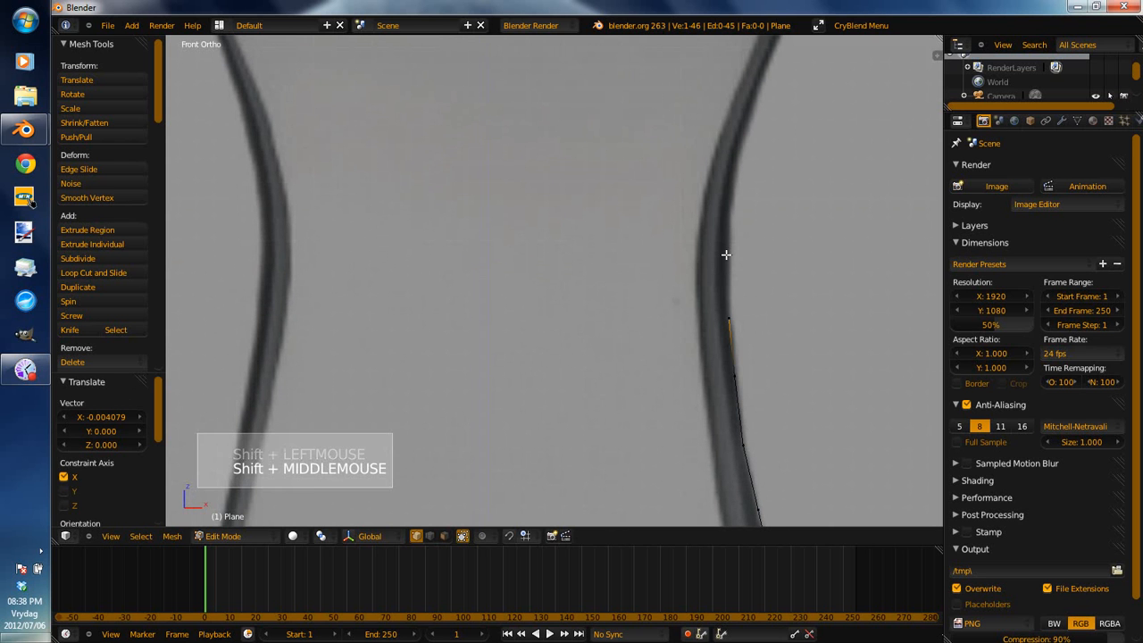
ctrl+click(727, 255)
ctrl+click(731, 197)
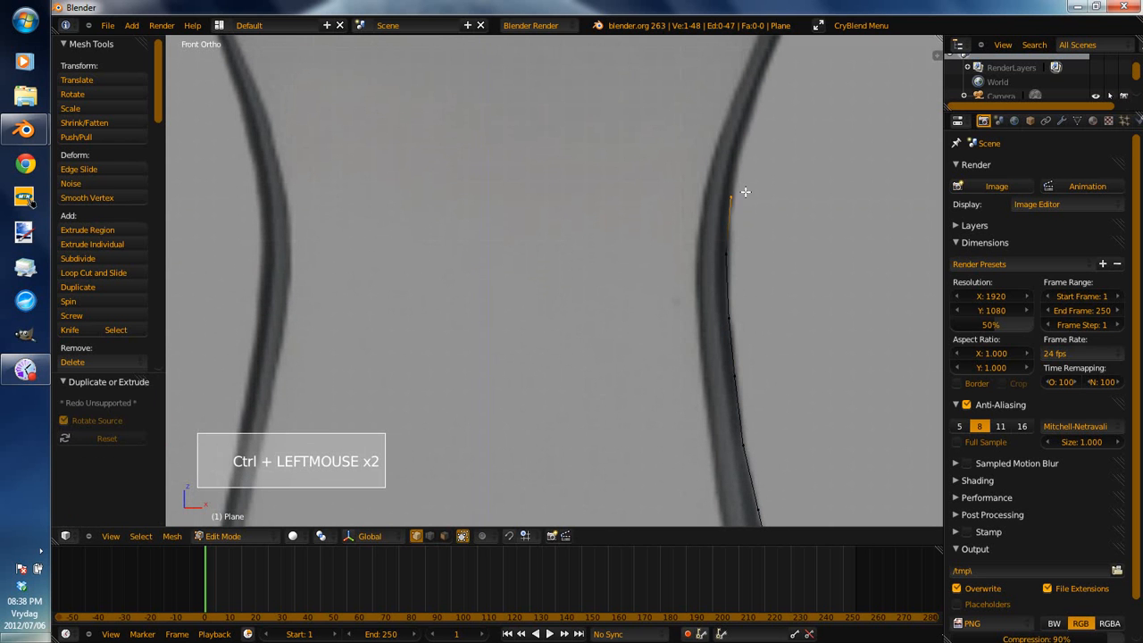
ctrl+click(742, 140)
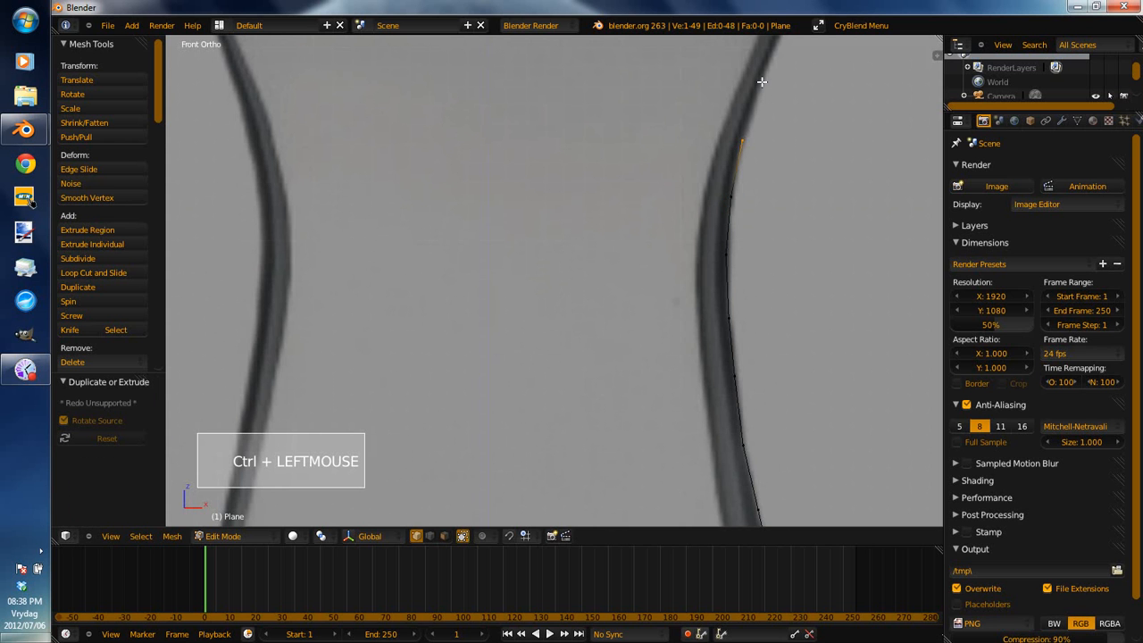
ctrl+click(764, 83)
Extrude three vertices up the outer edge of the flare to the outer corner of the rim.
shift+middle_drag(801, 113, 778, 222)
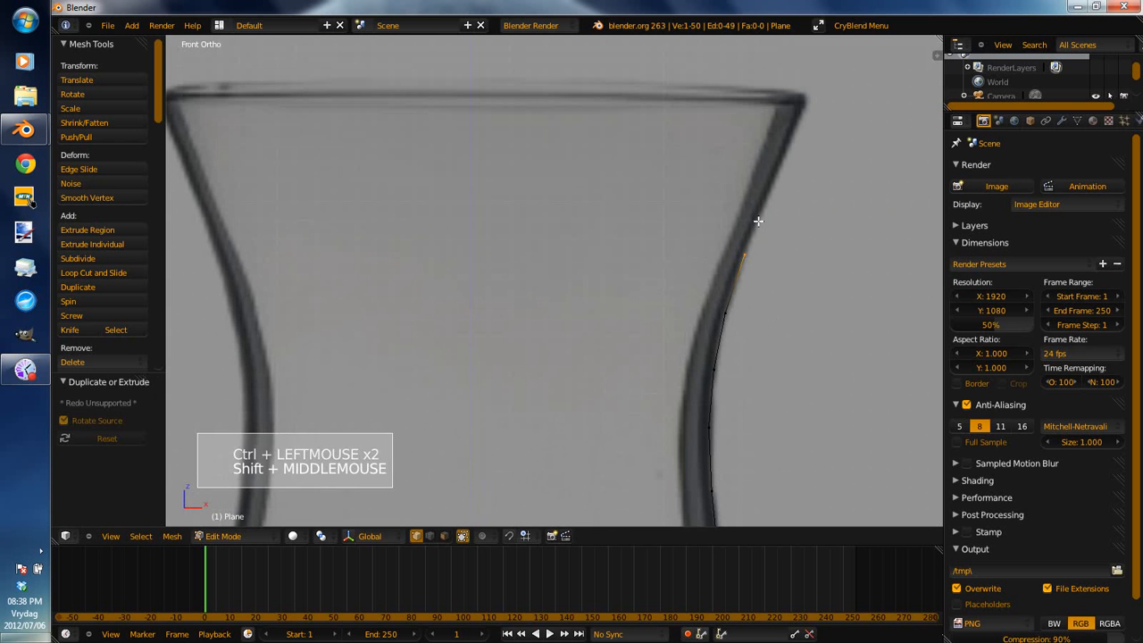
ctrl+click(767, 197)
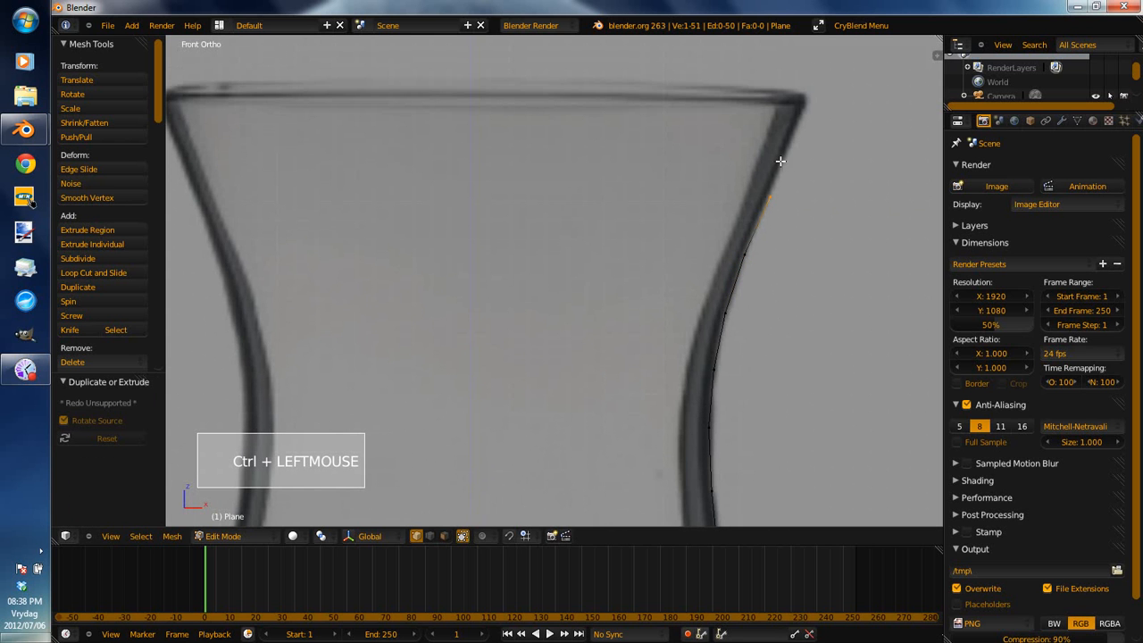
ctrl+click(788, 152)
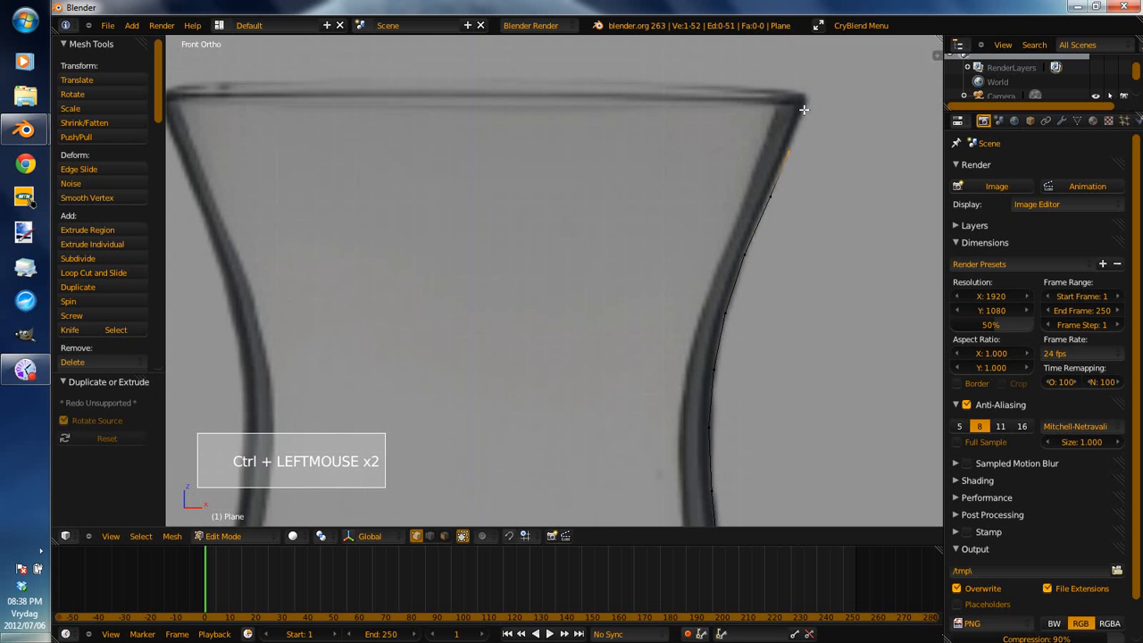
ctrl+click(802, 104)
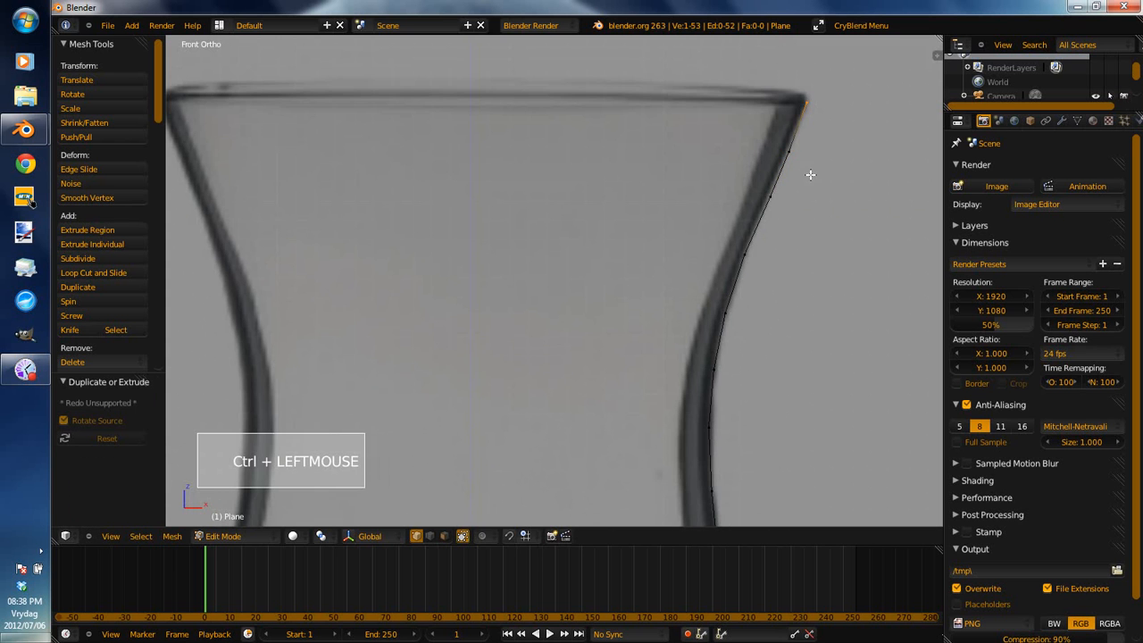
Move the outer vertex just below the rim -0.007787 along X onto the glass edge.
shift+middle_drag(809, 173, 801, 201)
right_click(807, 194)
key(g)
key(g)
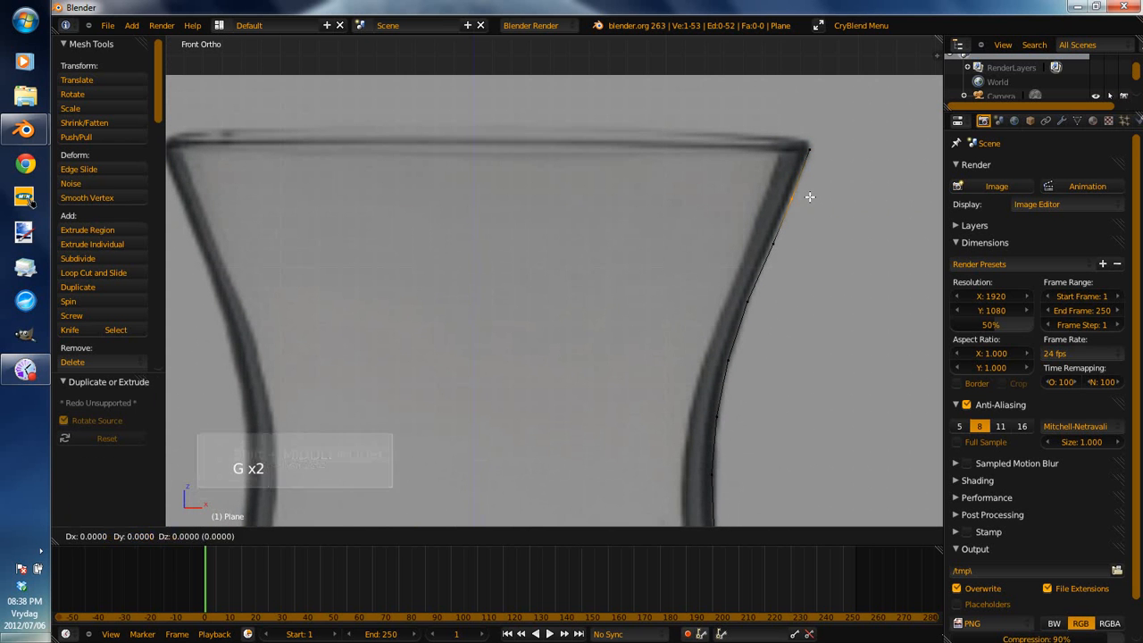
key(x)
shift+click(795, 192)
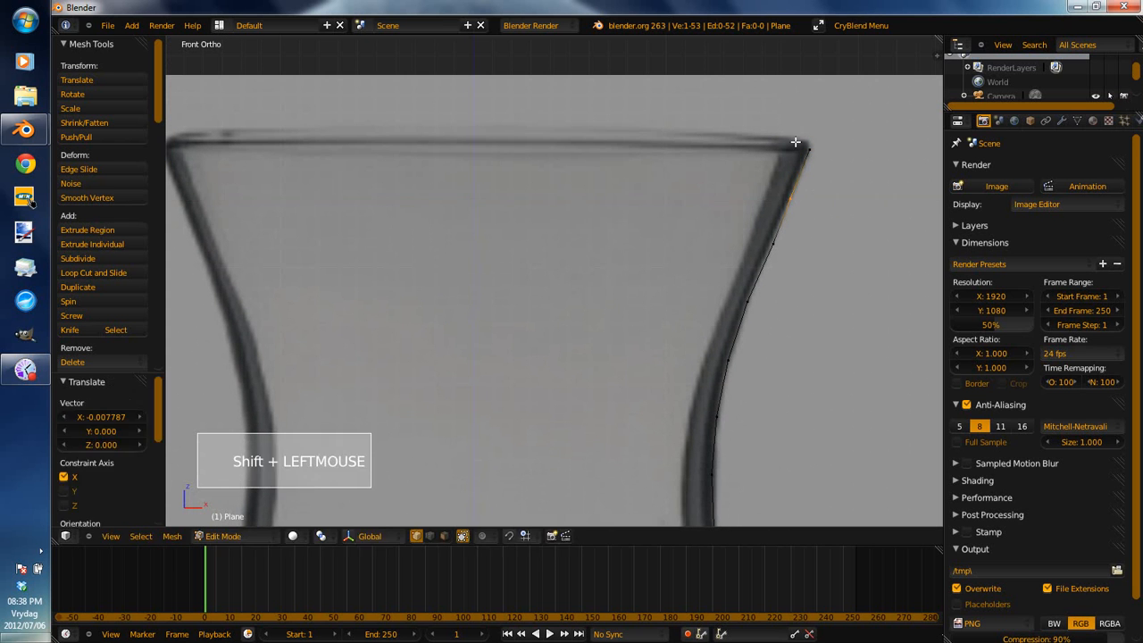
Extrude two vertices from the rim's outer corner over the top of the rim to its inner side.
right_click(828, 167)
mouse_move(827, 167)
shift+middle_down()
mouse_move(780, 224)
mouse_move(801, 181)
mouse_move(829, 182)
shift+middle_up()
scroll(794, 197, up, 2)
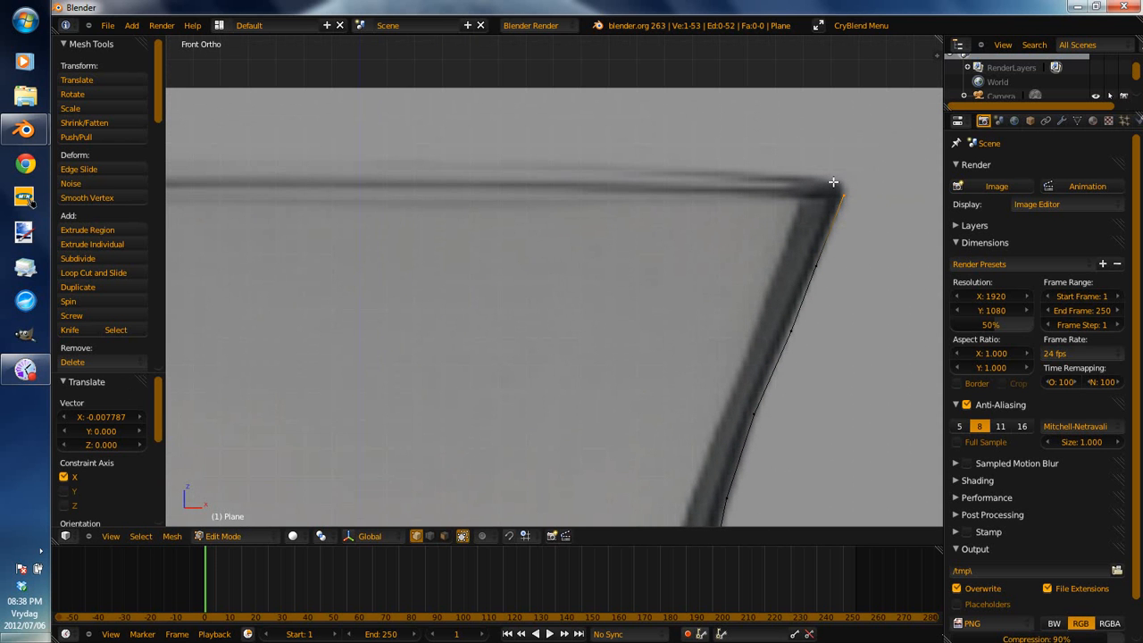
ctrl+click(818, 193)
ctrl+click(823, 200)
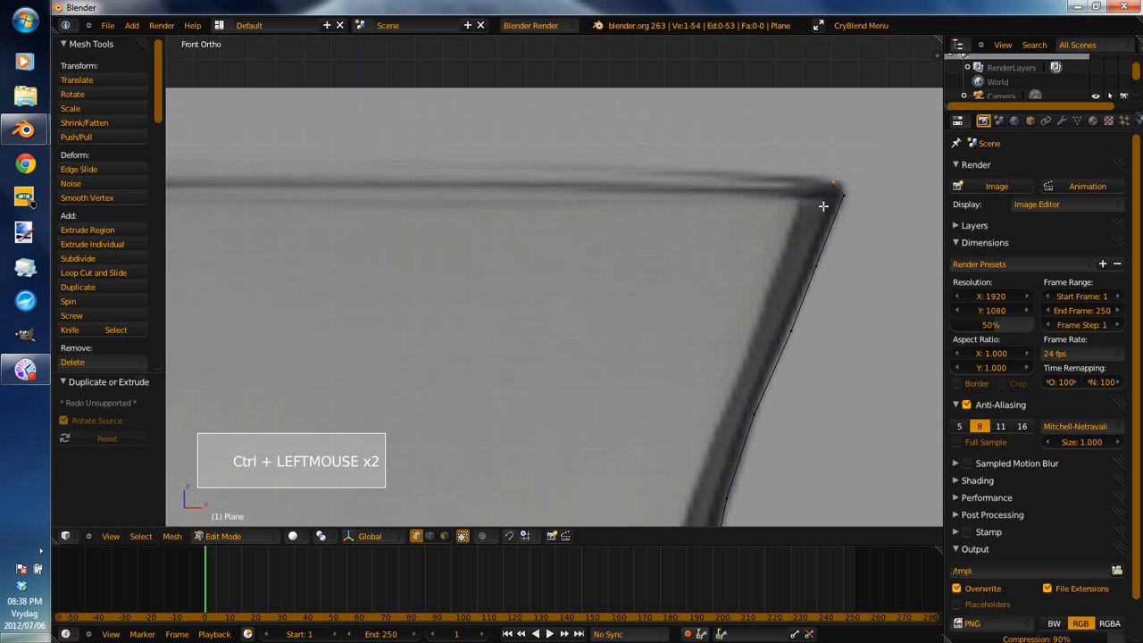
Extrude two vertices from the rim's inner side down within the glass wall.
shift+middle_drag(824, 204, 824, 230)
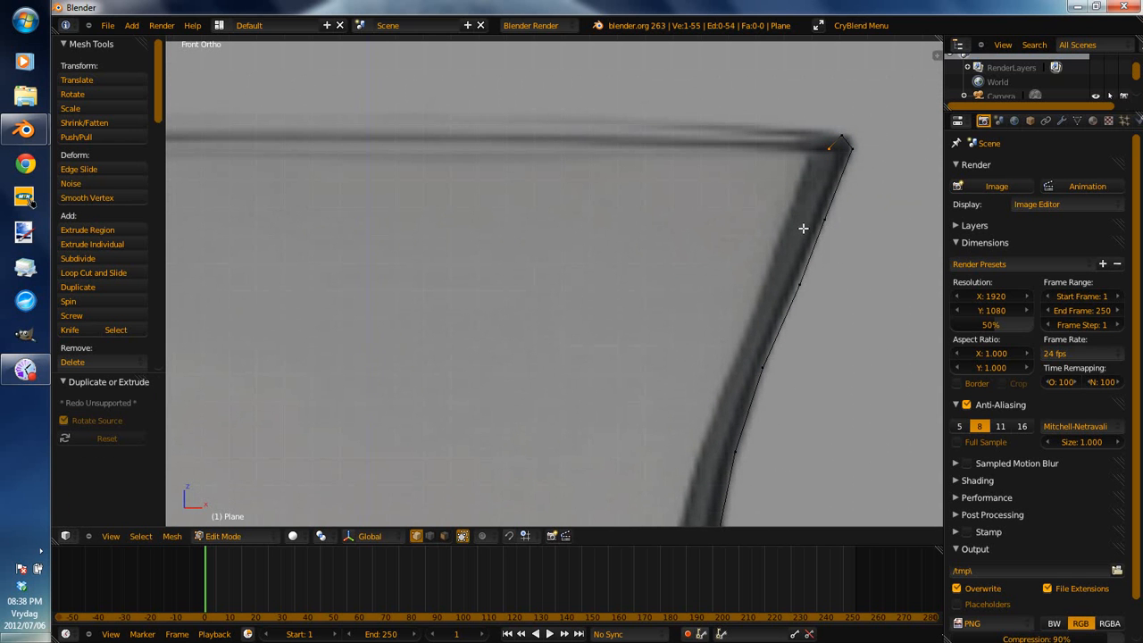
ctrl+click(810, 214)
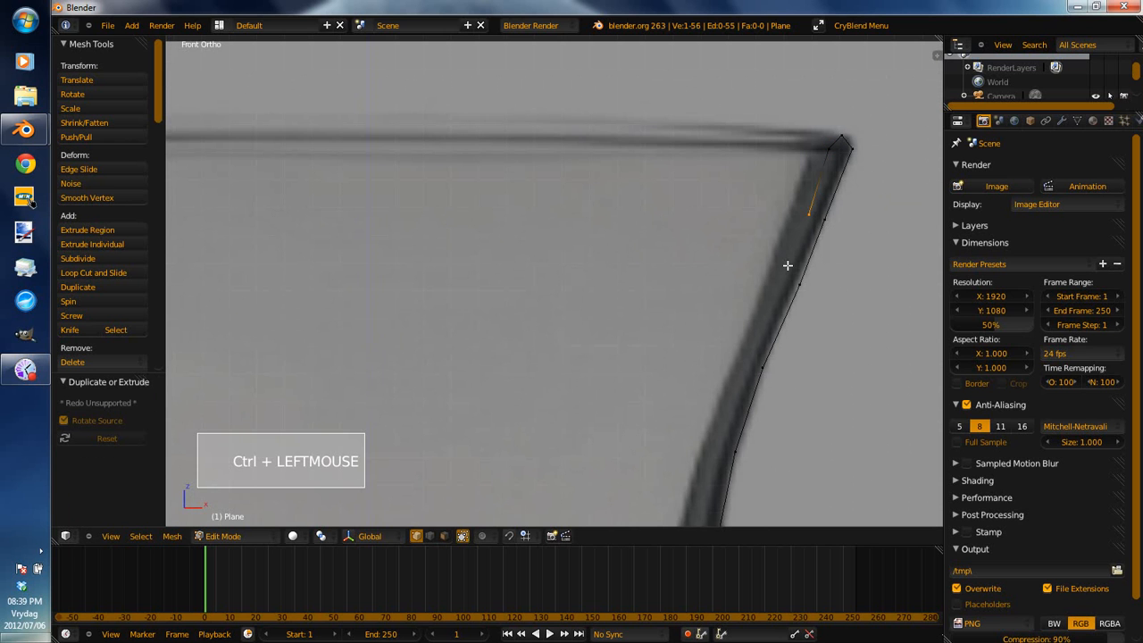
ctrl+click(796, 238)
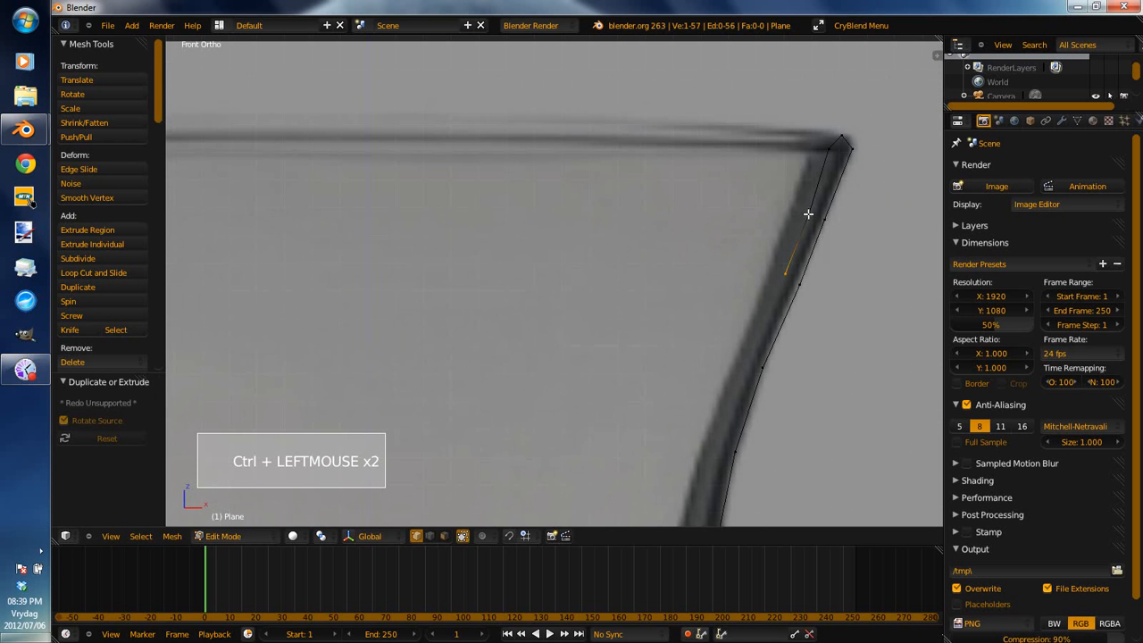
Move the first inner-wall vertex below the rim -0.00721 along X.
right_click(808, 215)
key(g)
key(g)
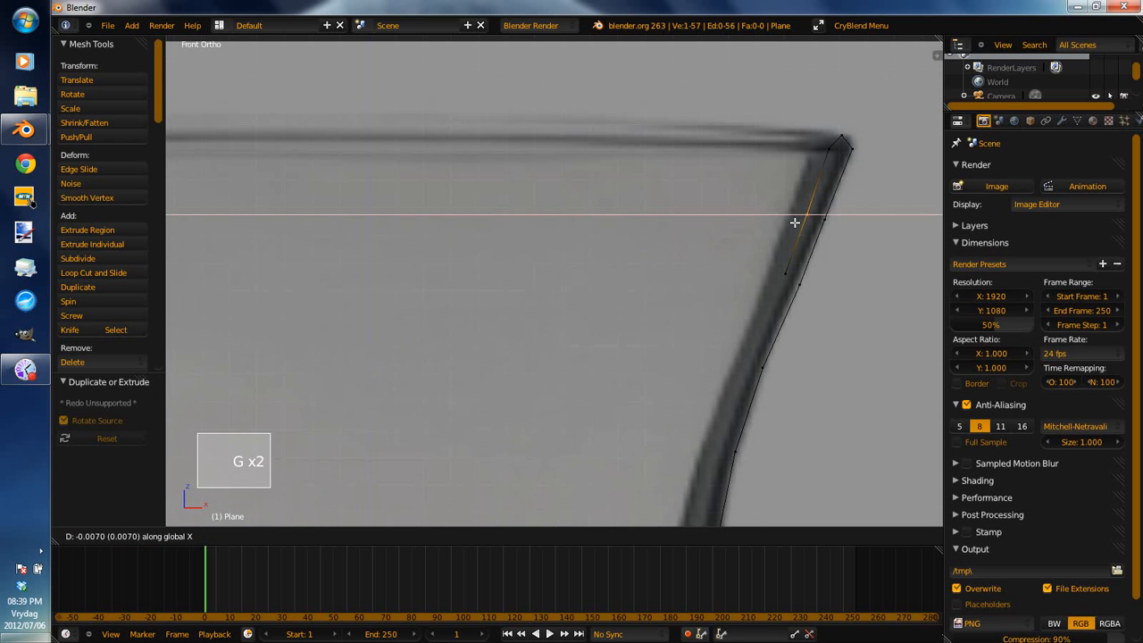
shift+click(783, 266)
Extrude two more vertices down the inner wall of the flare toward the waist.
right_click(755, 324)
shift+middle_drag(755, 324, 773, 254)
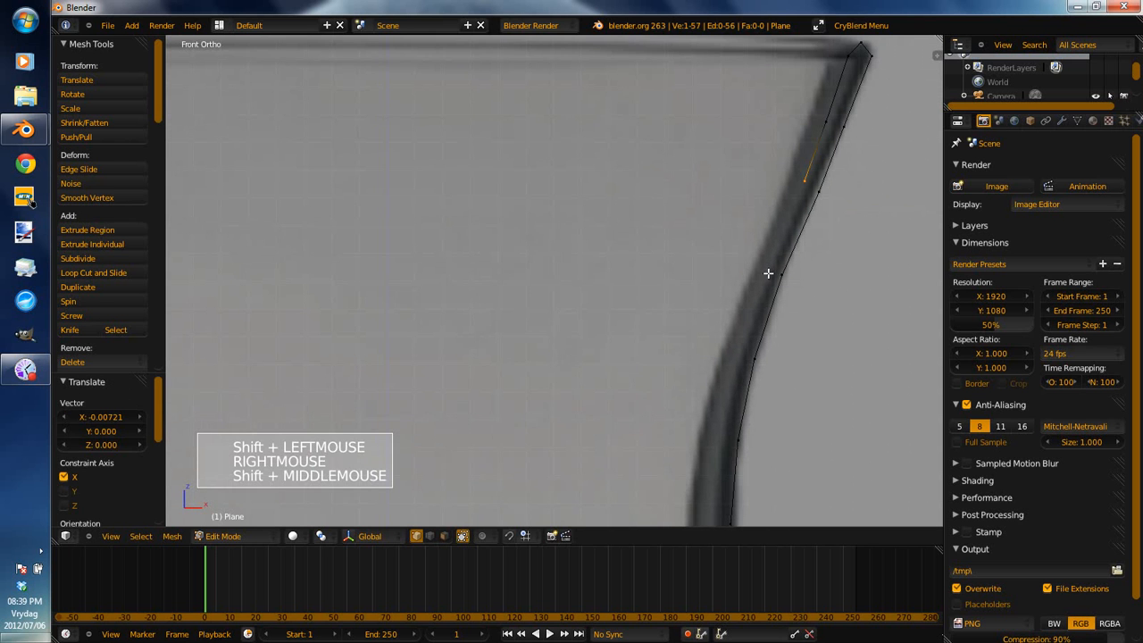
ctrl+click(768, 267)
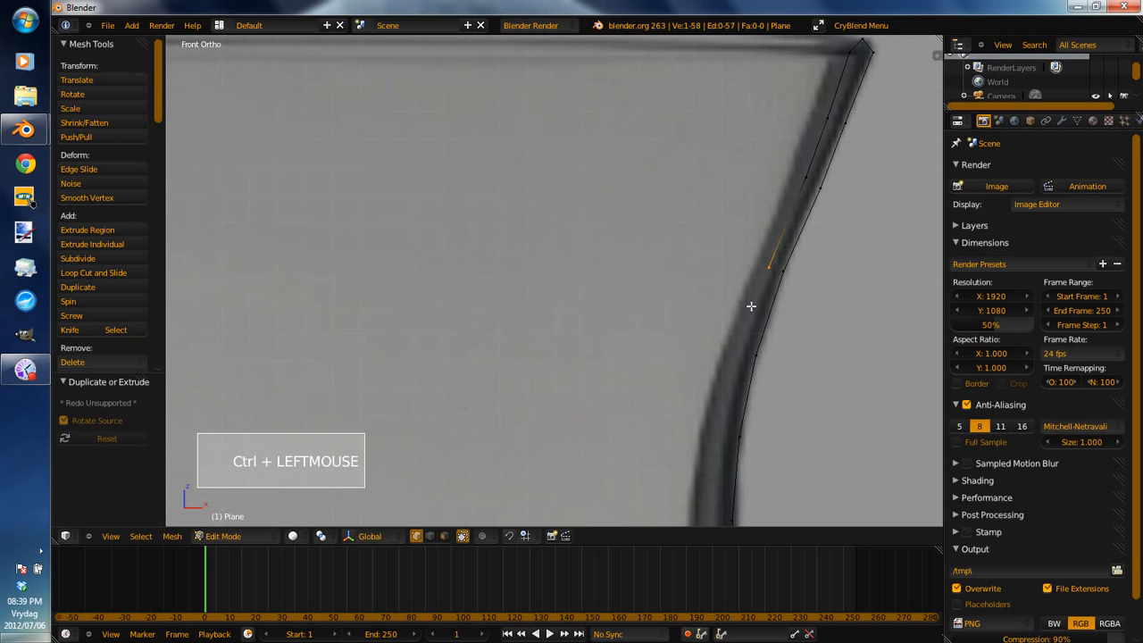
ctrl+click(740, 352)
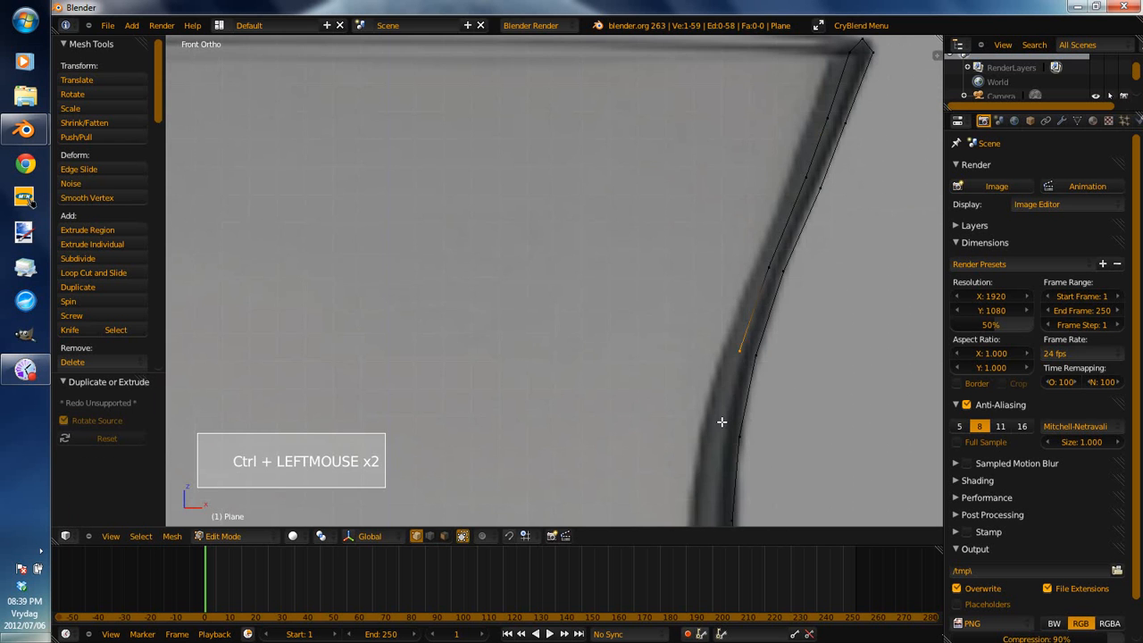
Restore the front view and move the lowest inner-wall vertex -0.04635 along X toward the inner edge.
middle_drag(722, 421, 721, 408)
key(KP_1)
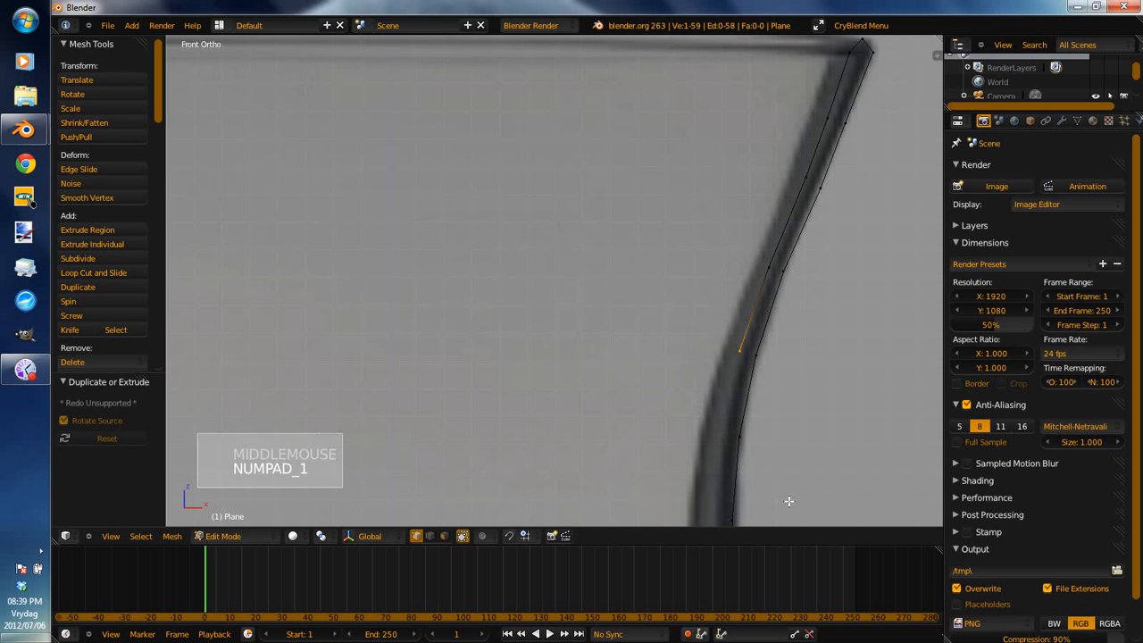
key(g)
key(x)
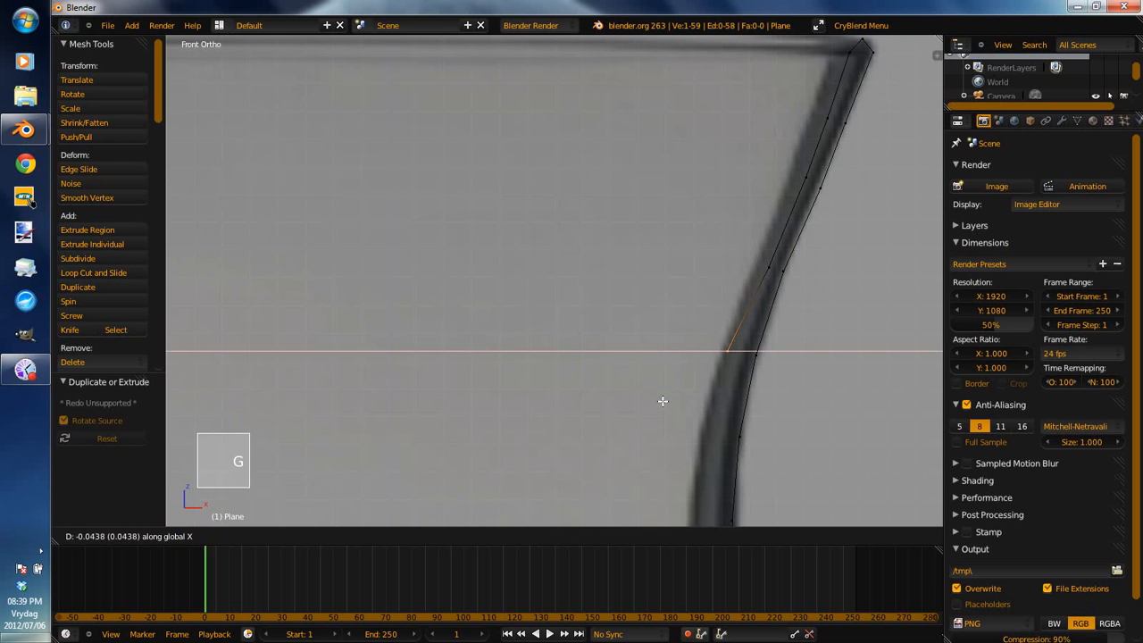
click(662, 401)
Move the two inner-wall vertices directly above the lowest one -0.04377 along X each, toward the wall's inner edge.
right_click(765, 271)
key(g)
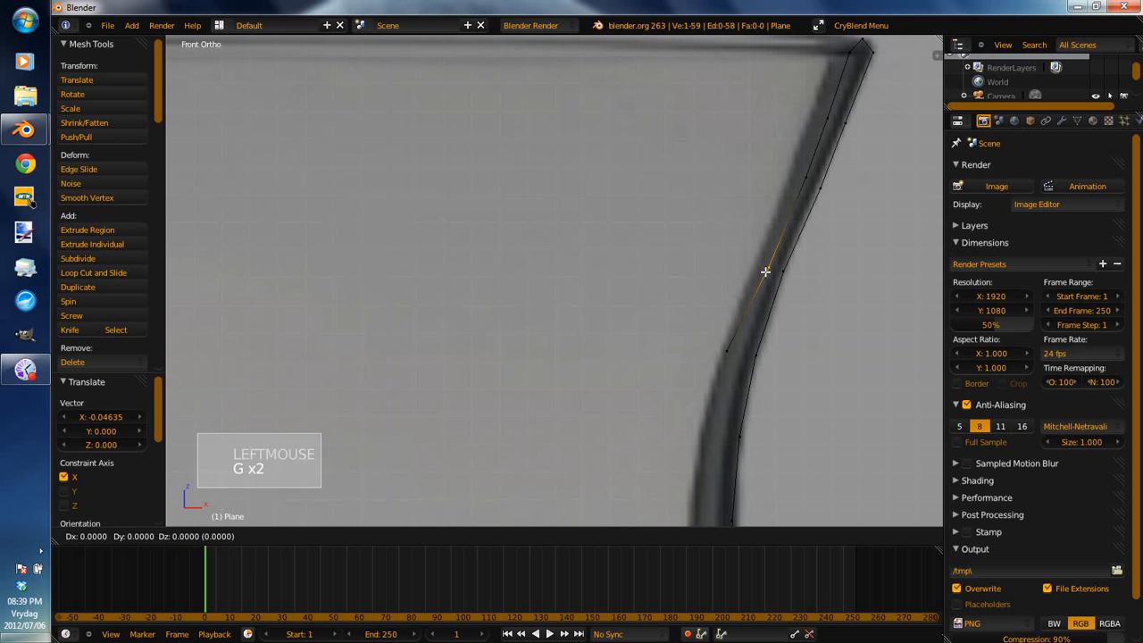
key(x)
click(757, 268)
right_click(806, 178)
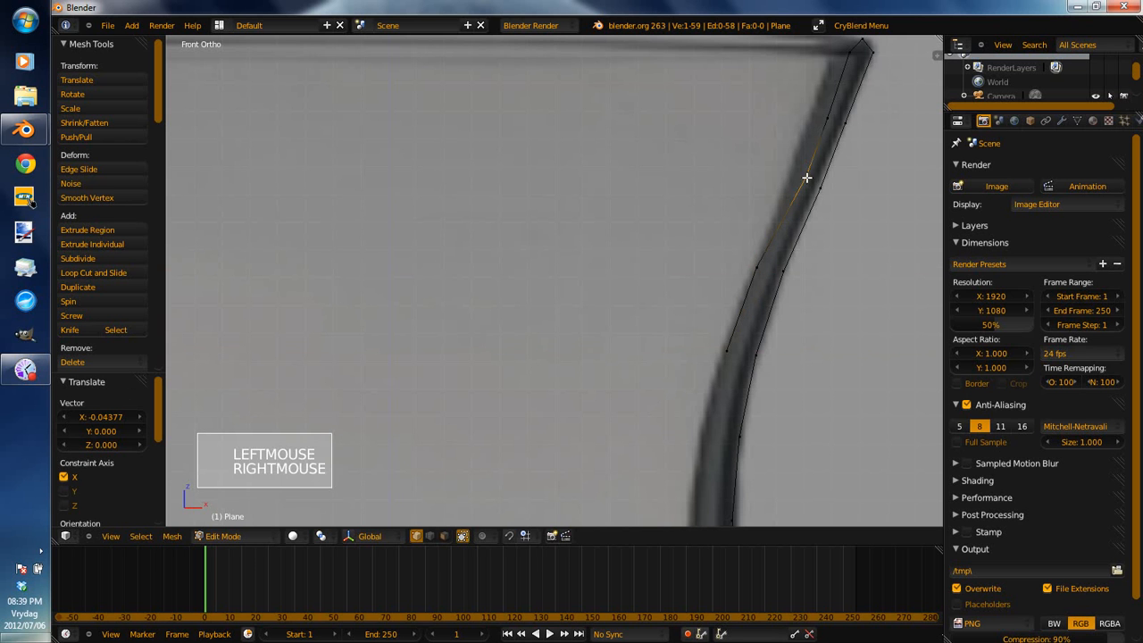
key(g)
key(x)
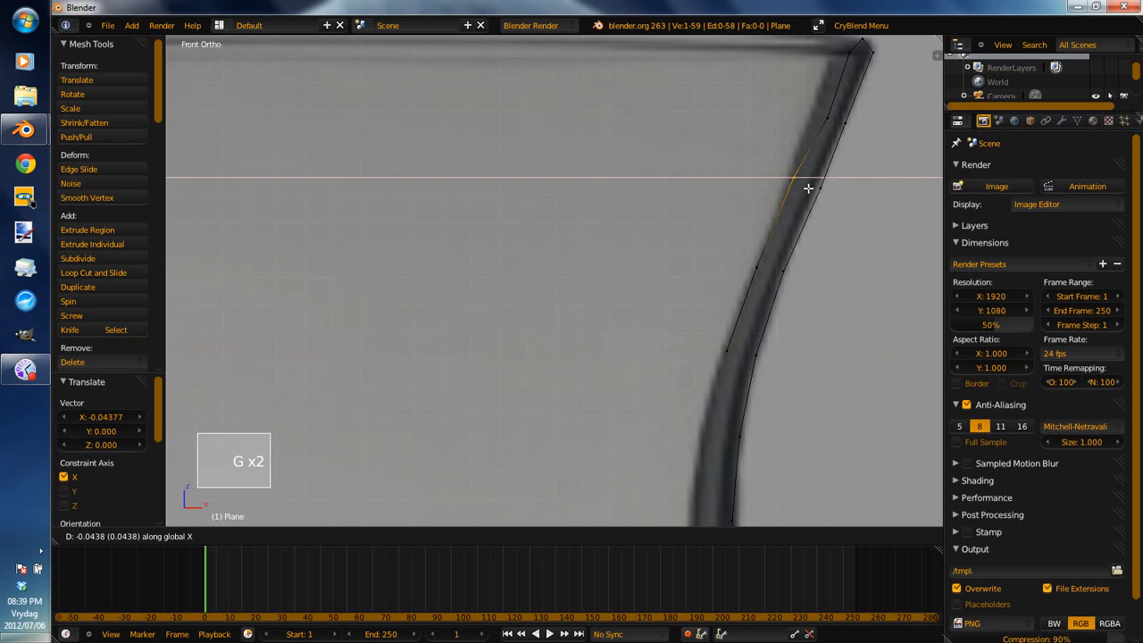
click(808, 188)
Move the first inner-wall vertex below the rim -0.04892 along X.
right_click(830, 112)
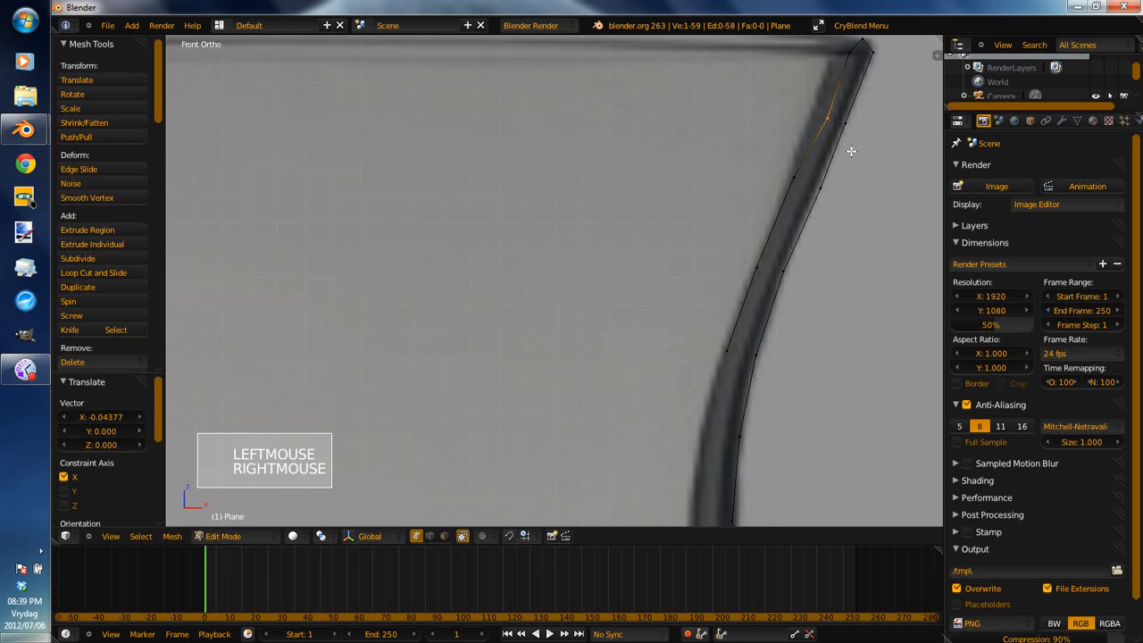
key(g)
key(x)
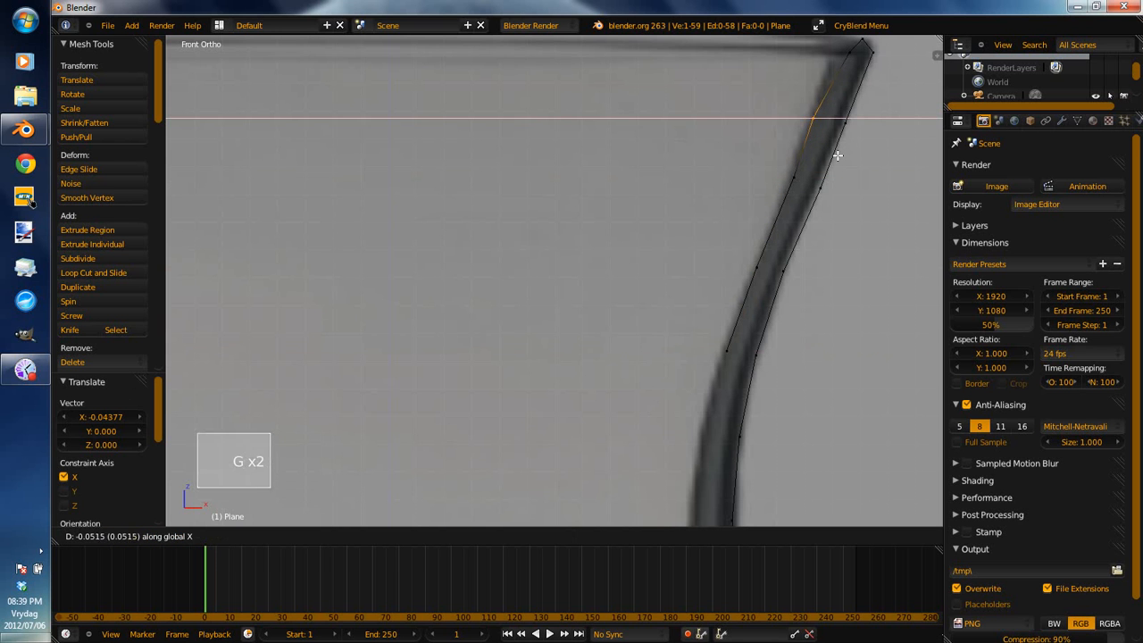
click(837, 156)
Move the rim's inner corner vertex -0.05922 and the rim's peak vertex -0.03347 along X.
shift+middle_drag(837, 155, 865, 223)
right_click(814, 193)
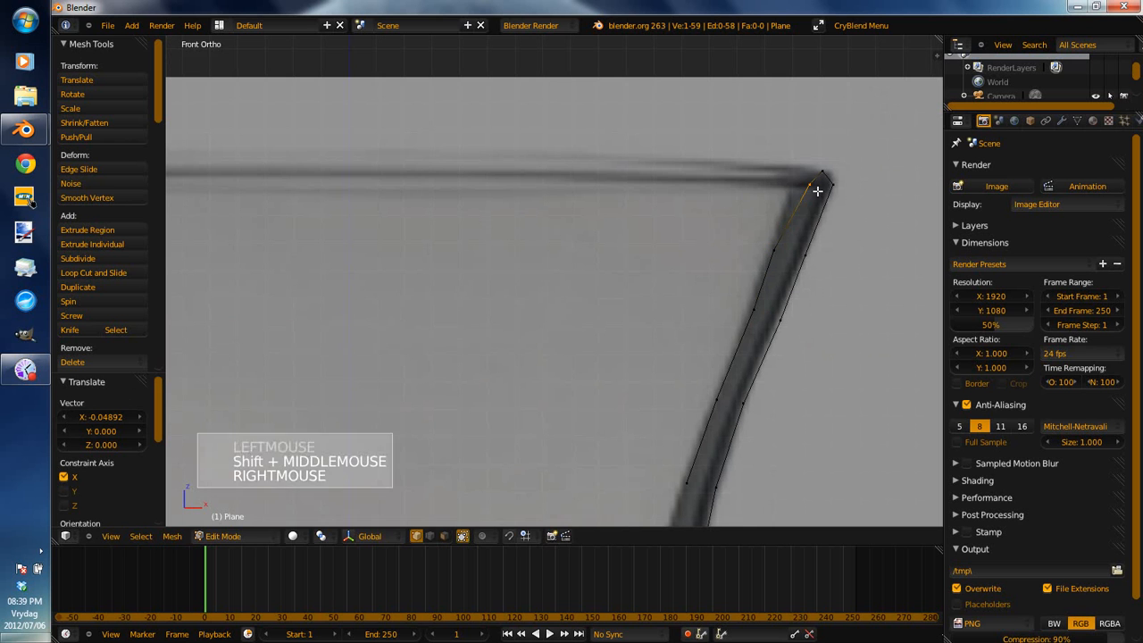
key(g)
key(g)
click(835, 170)
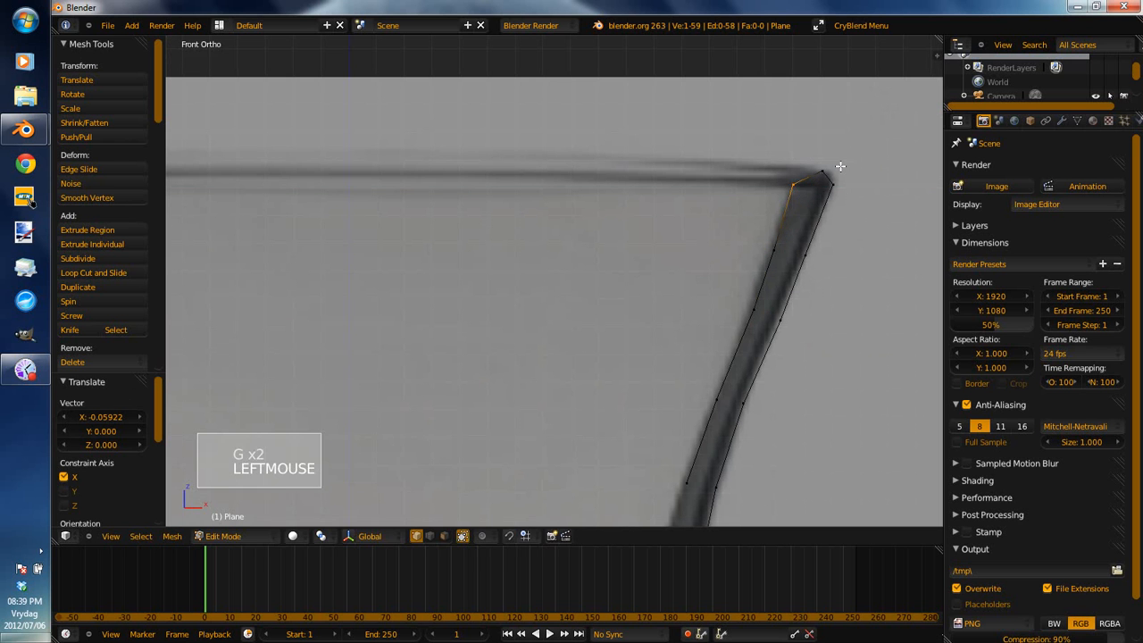
right_click(824, 174)
key(g)
key(g)
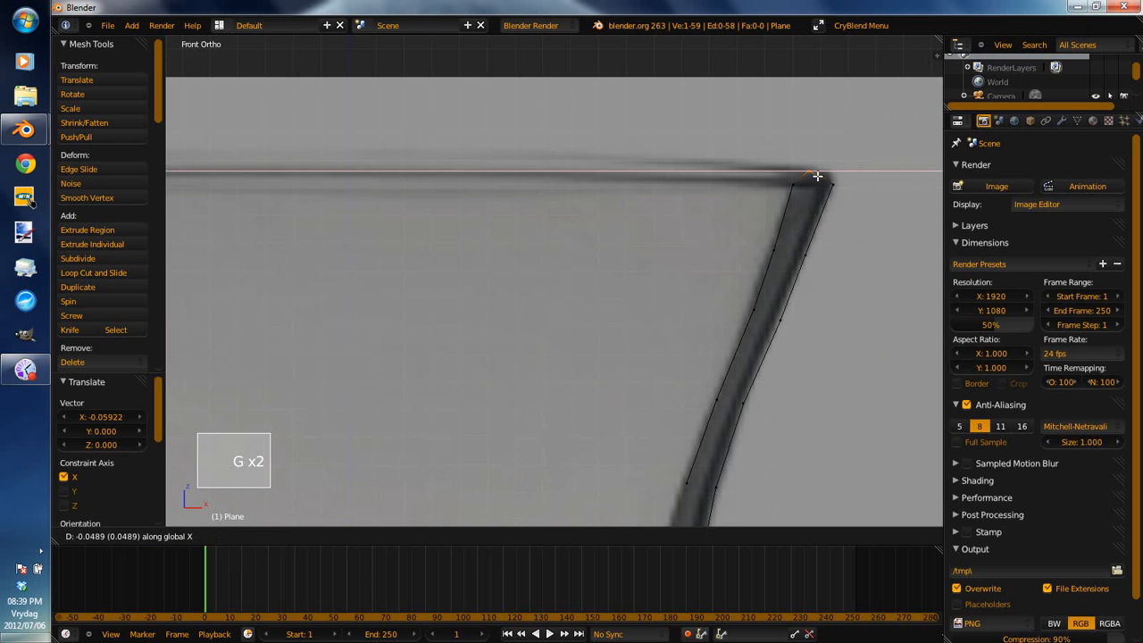
click(823, 179)
Select the rim's peak and inner corner vertices together and move them 0.02966 along X.
scroll(842, 214, down, 2)
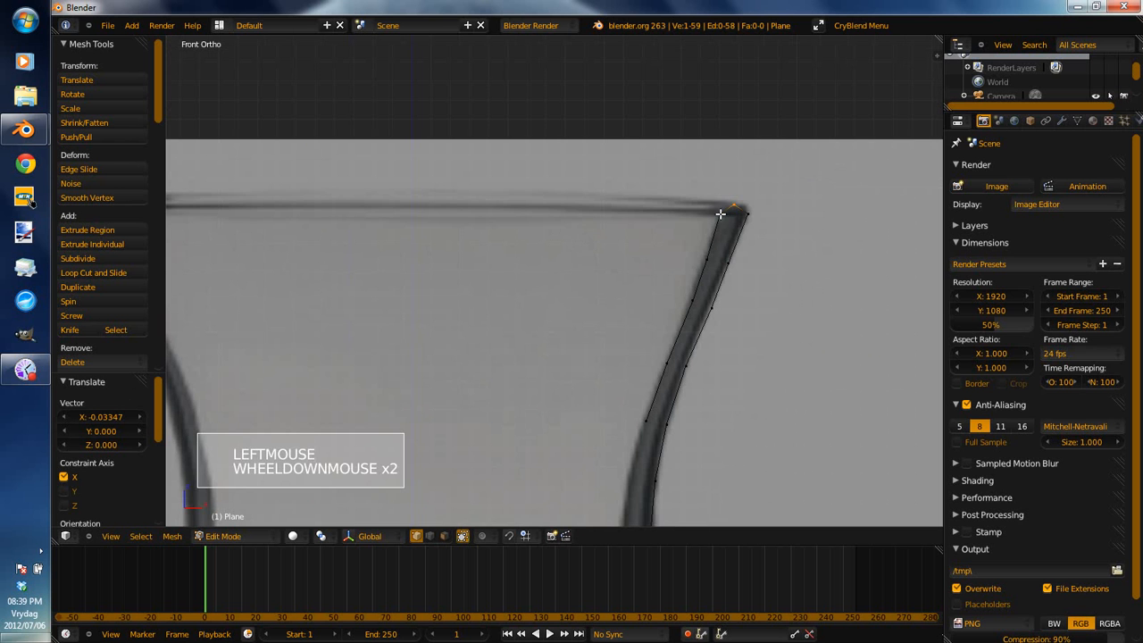
right_click(720, 214)
right_click(730, 208)
shift+right_click(740, 220)
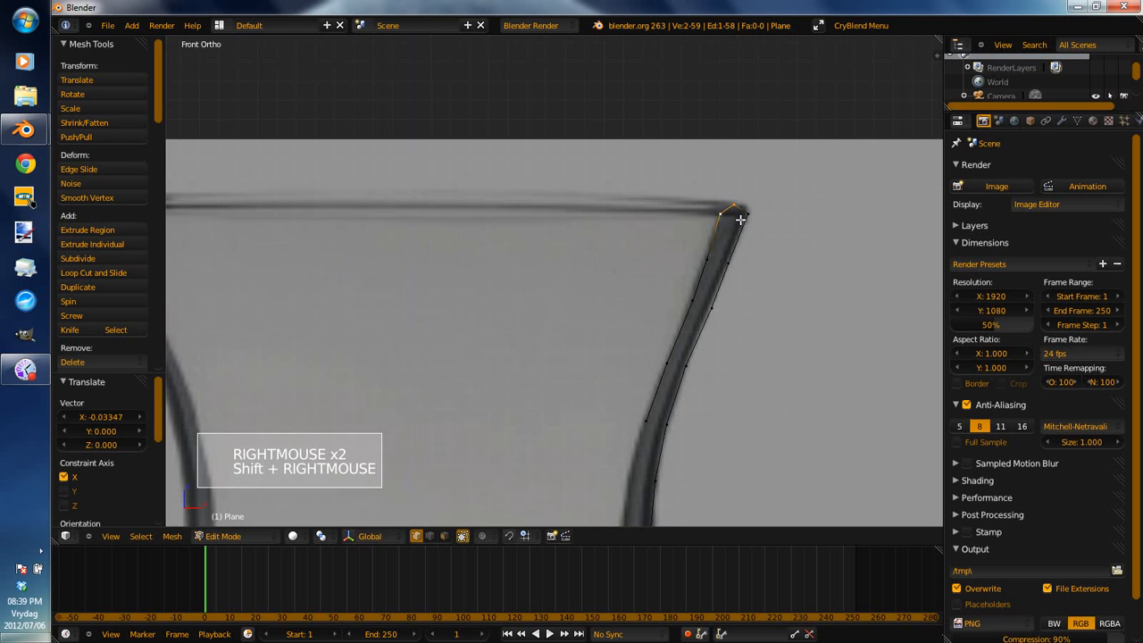
key(g)
key(x)
click(739, 220)
Move only the rim's inner corner vertex 0.01891 along X.
right_click(739, 220)
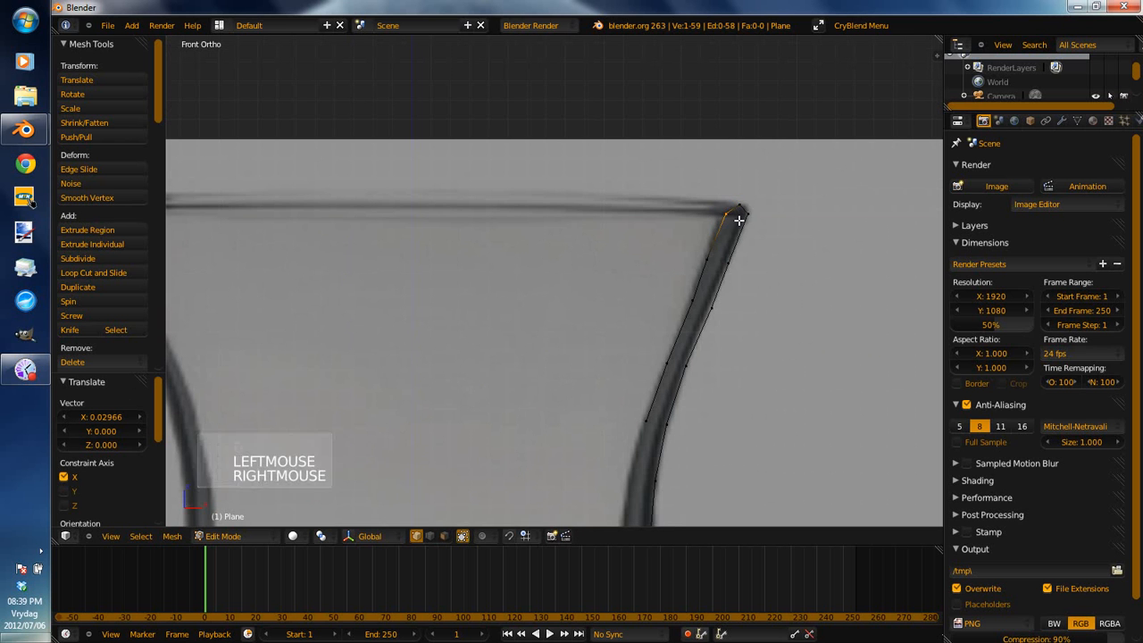
key(g)
key(x)
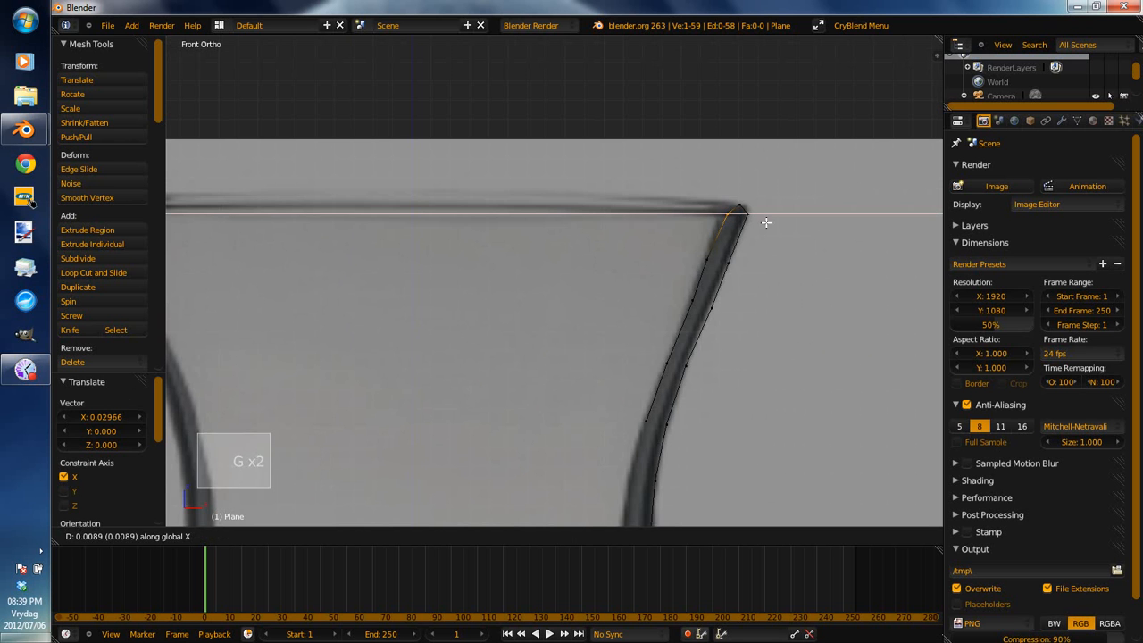
shift+click(738, 240)
Select the four inner-wall vertices below the rim and move them together 0.02521 along X.
right_click(714, 283)
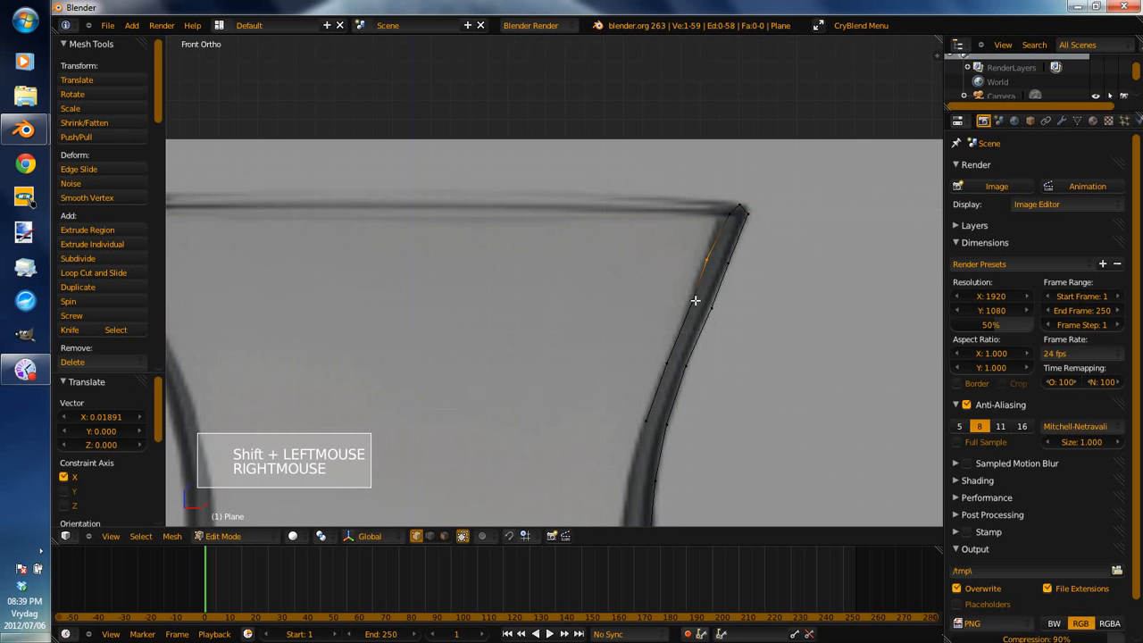
shift+right_click(672, 362)
shift+right_click(667, 392)
shift+right_click(670, 391)
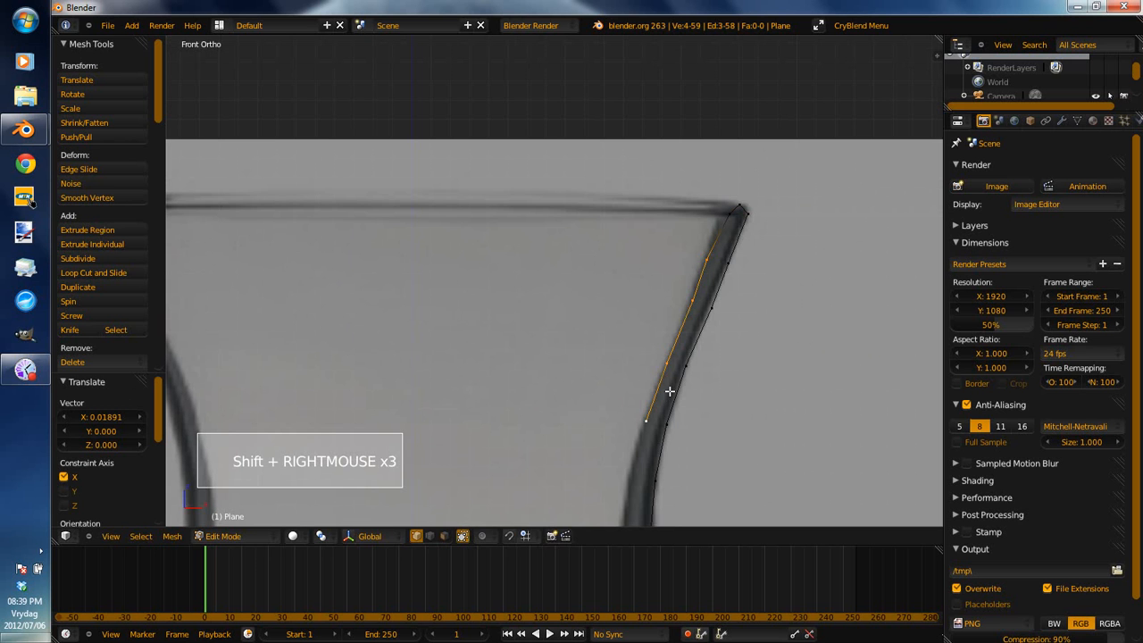
key(g)
key(z)
key(x)
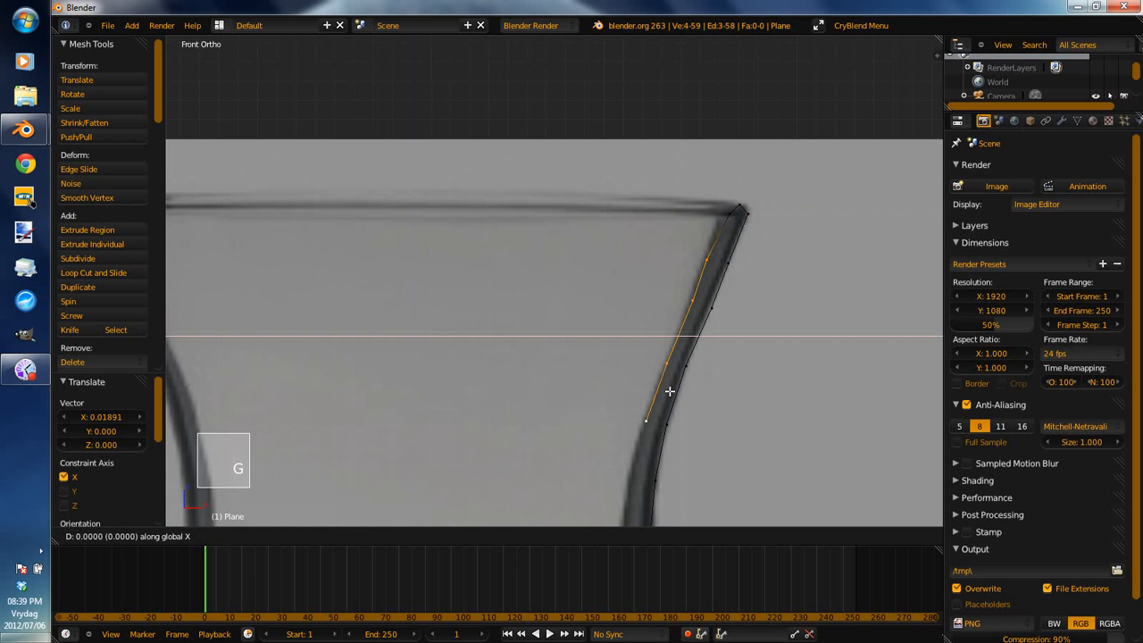
shift+click(719, 389)
Move the uppermost inner-wall vertex below the rim 0.008528 along X.
right_click(730, 256)
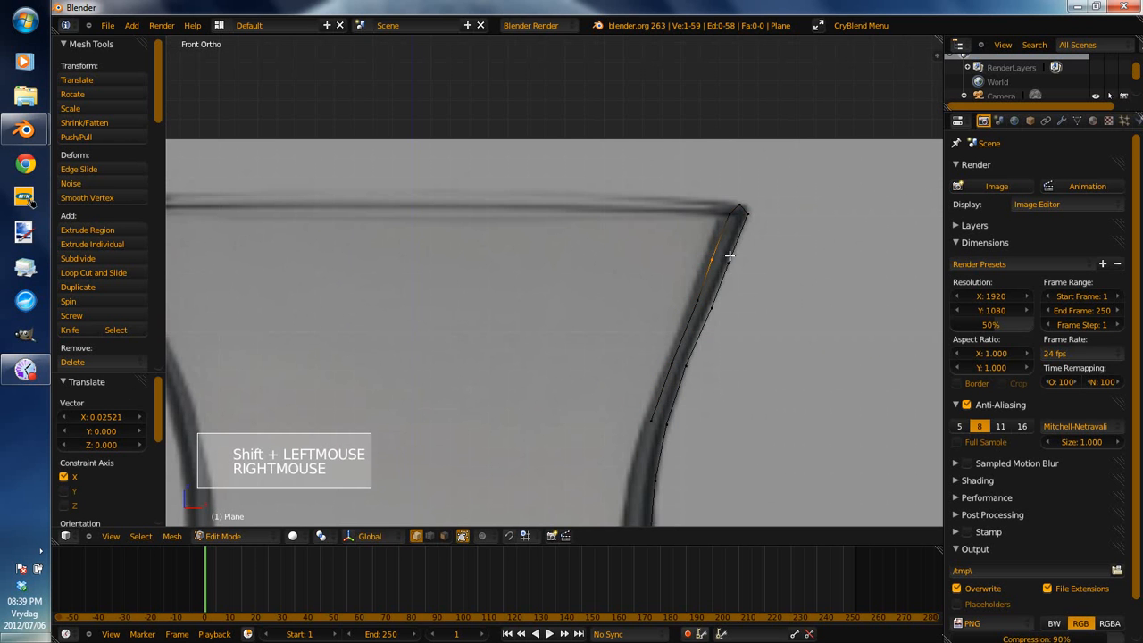
key(g)
key(g)
click(740, 283)
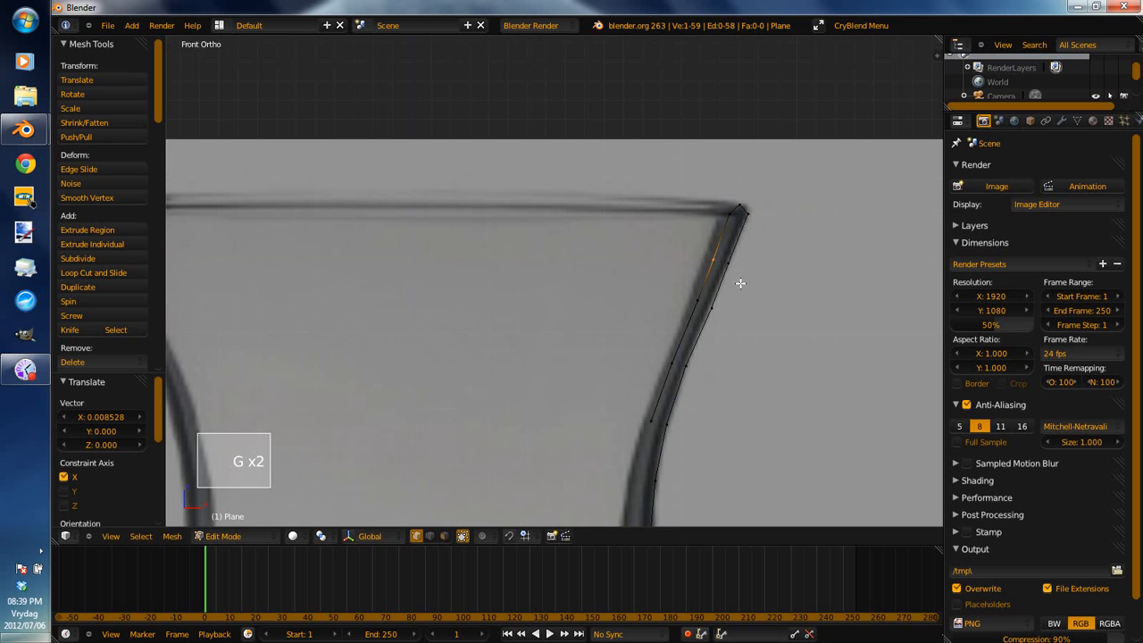
shift+click(658, 416)
Extrude three vertices from the lowest inner-wall vertex down along the inner edge of the glass's waist.
right_click(648, 462)
shift+middle_drag(649, 462, 810, 232)
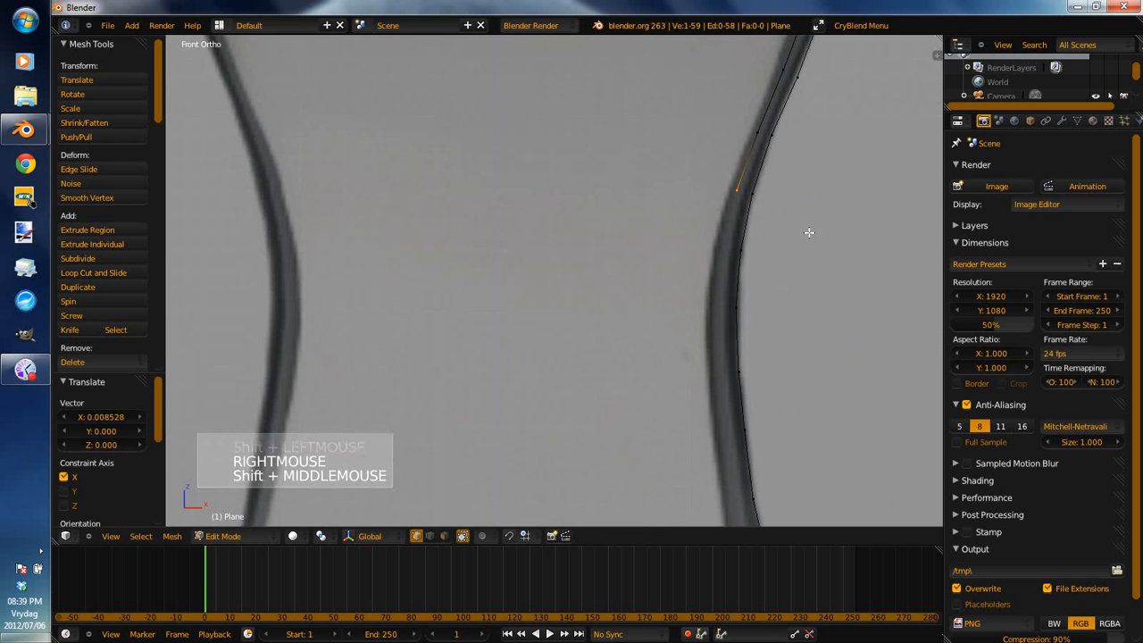
scroll(749, 240, up, 2)
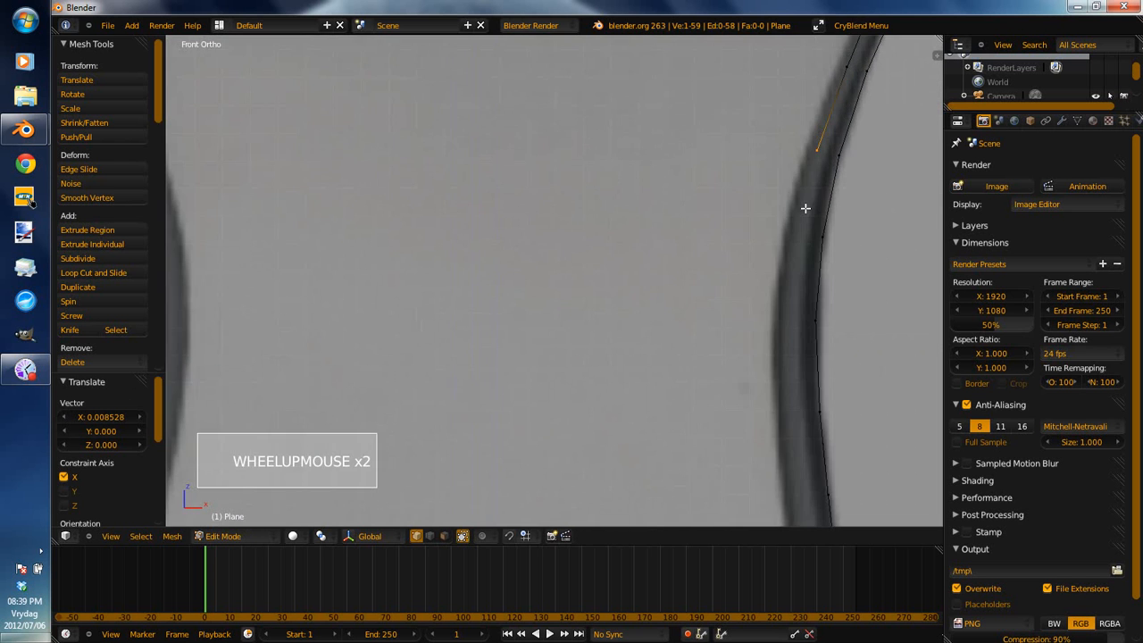
scroll(806, 208, up, 1)
ctrl+click(844, 222)
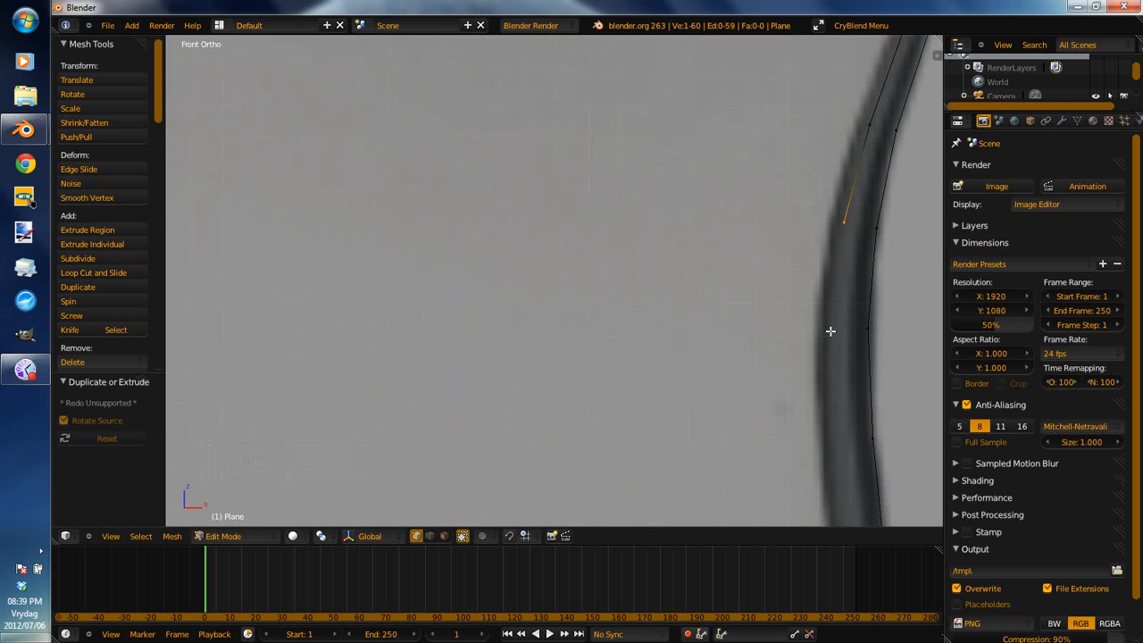
ctrl+click(831, 331)
ctrl+click(829, 439)
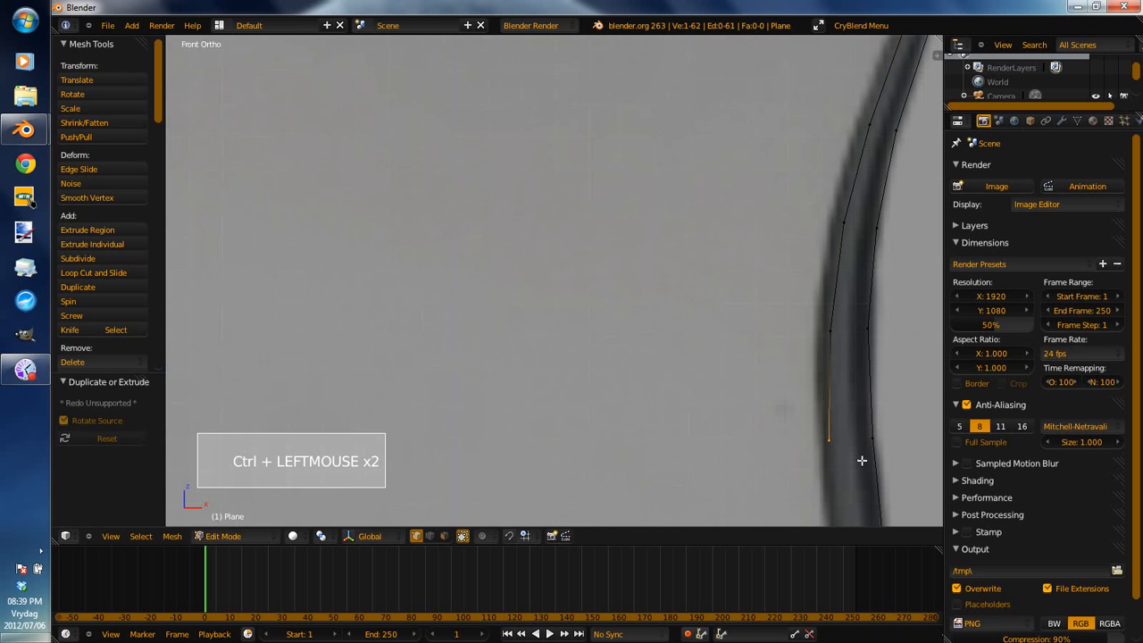
Extrude three more vertices down the inner wall below the waist, following the reference image's inner edge.
shift+middle_drag(845, 428, 808, 336)
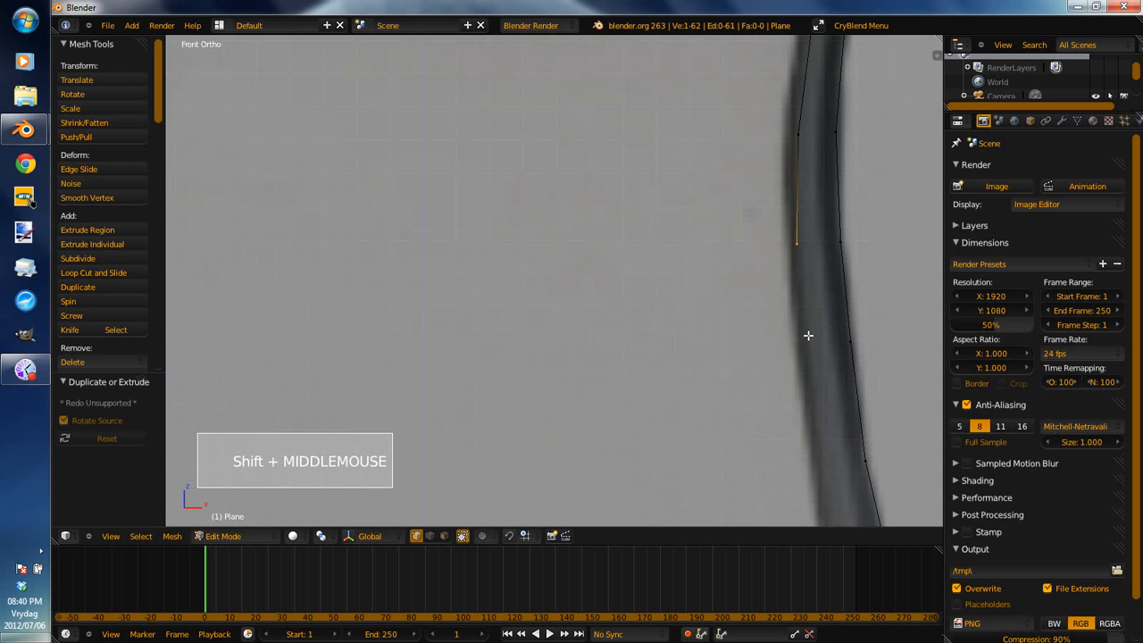
ctrl+click(807, 344)
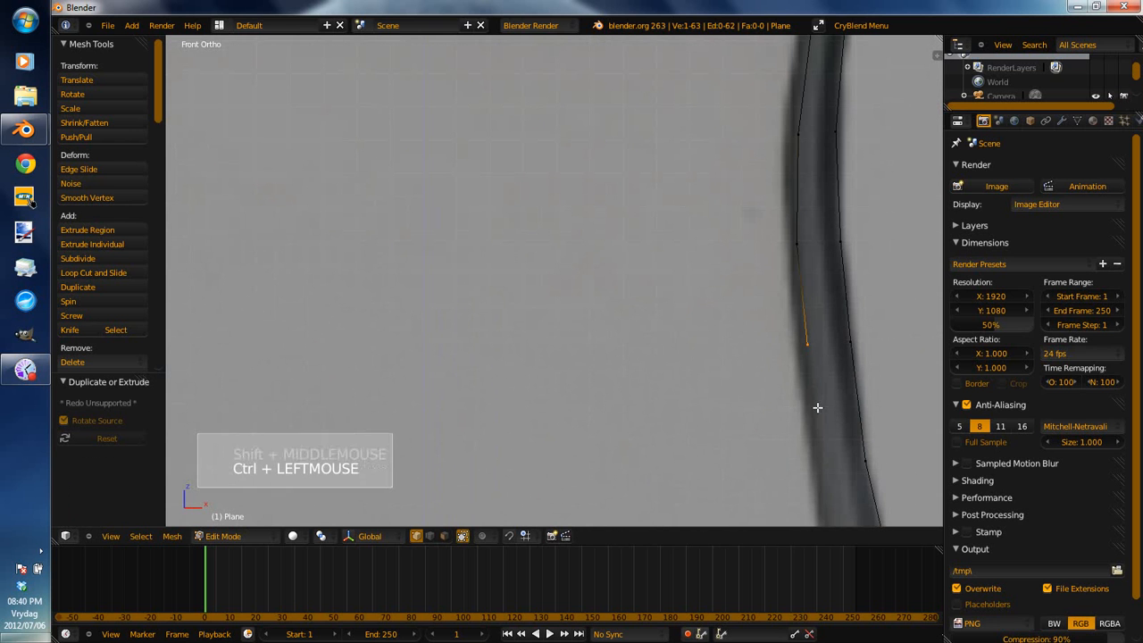
ctrl+click(820, 461)
shift+middle_drag(854, 458, 819, 184)
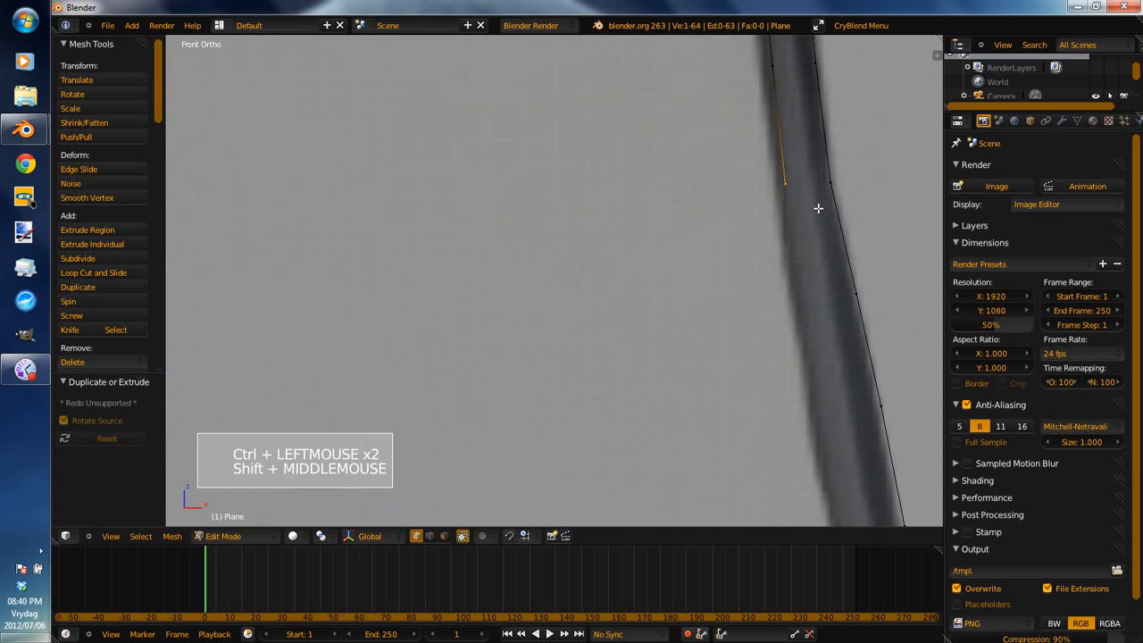
ctrl+click(799, 304)
Move two neighbouring outer-edge vertices below the waist along X, the upper one -0.01202 and the lower one -0.01287.
right_click(856, 291)
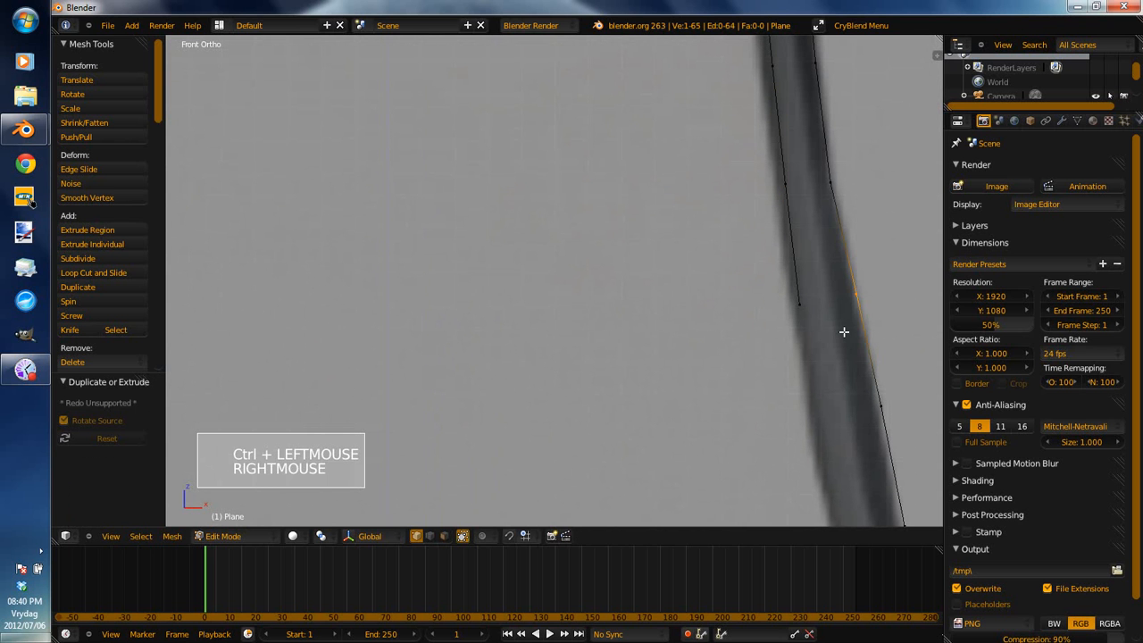
key(g)
key(g)
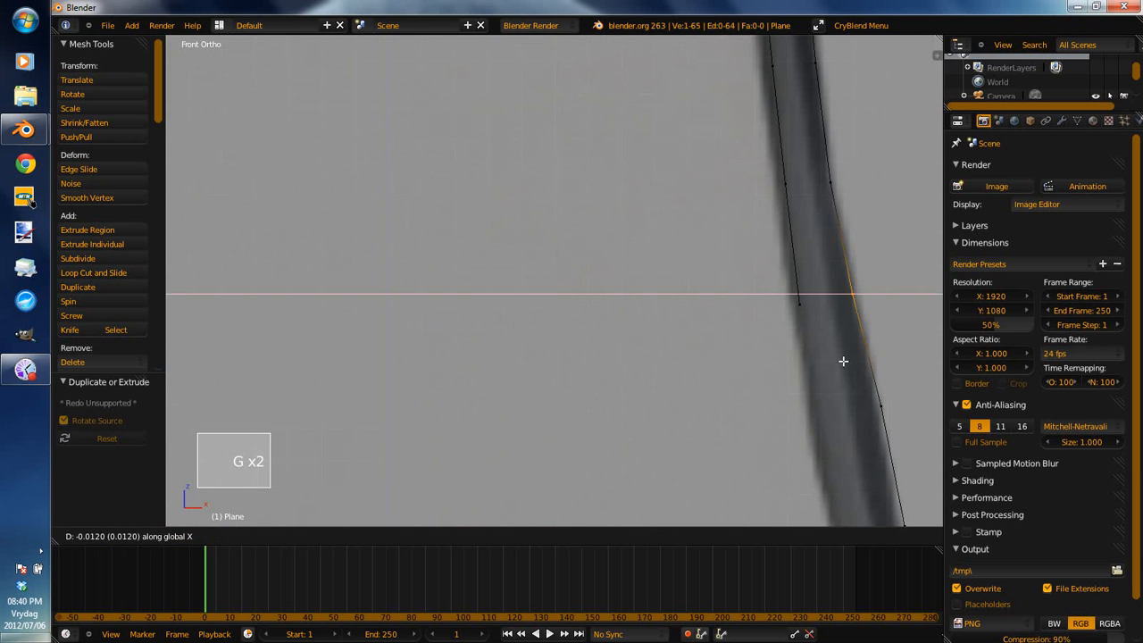
shift+click(843, 361)
right_click(888, 401)
key(g)
key(g)
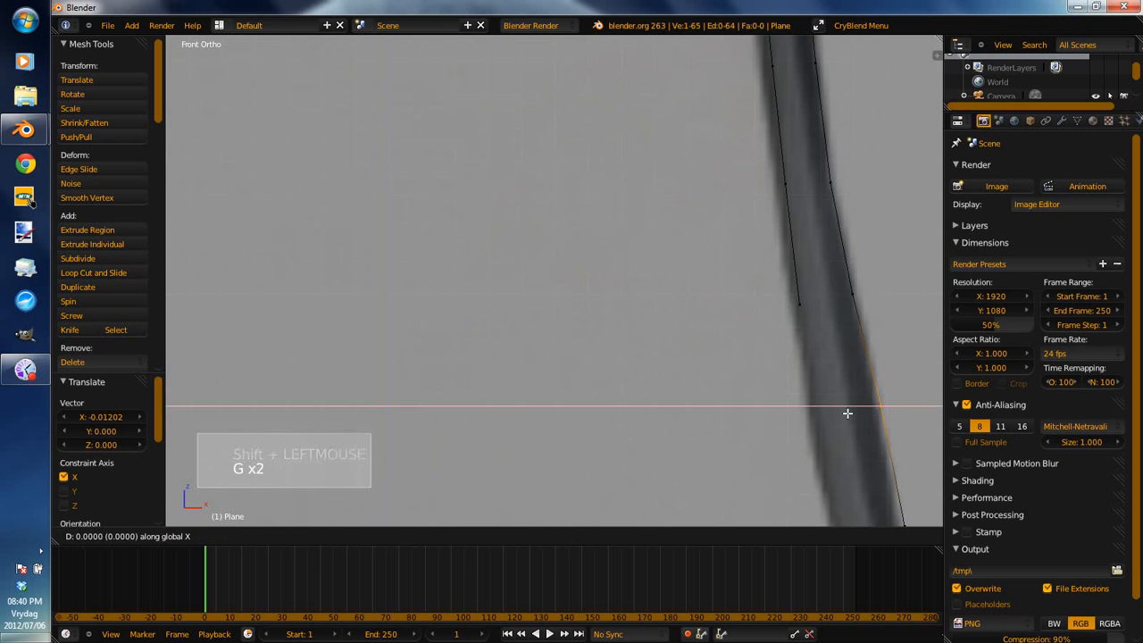
shift+click(850, 412)
Move the next outer-edge vertex down -0.009012 along X and -0.000858 along Z onto the glass outline.
shift+middle_drag(777, 258, 758, 275)
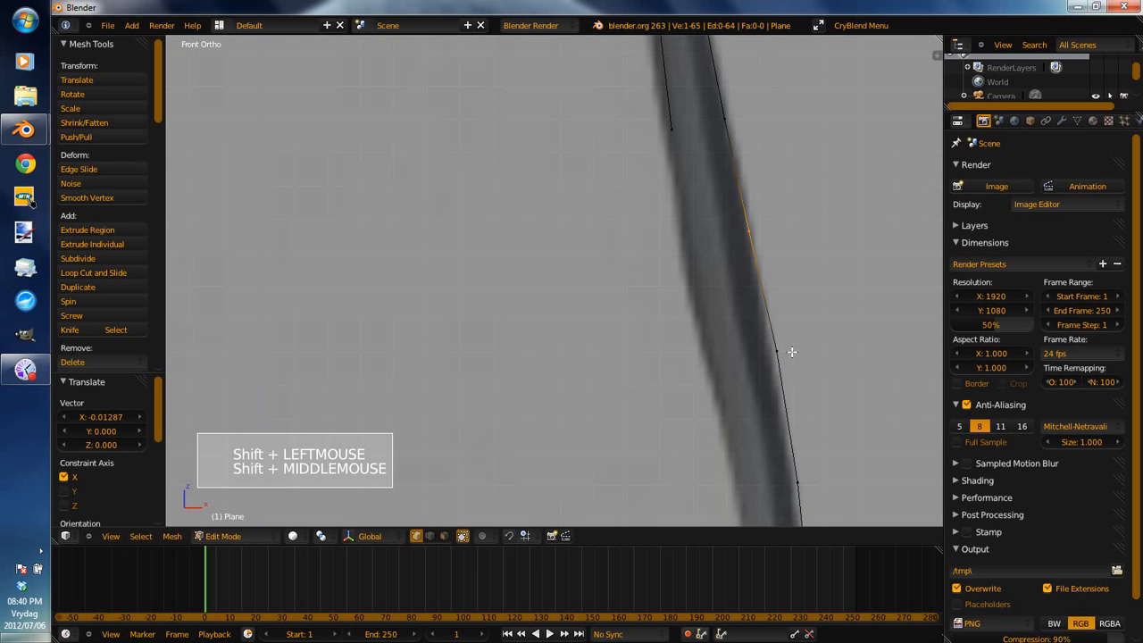
right_click(827, 326)
key(g)
key(g)
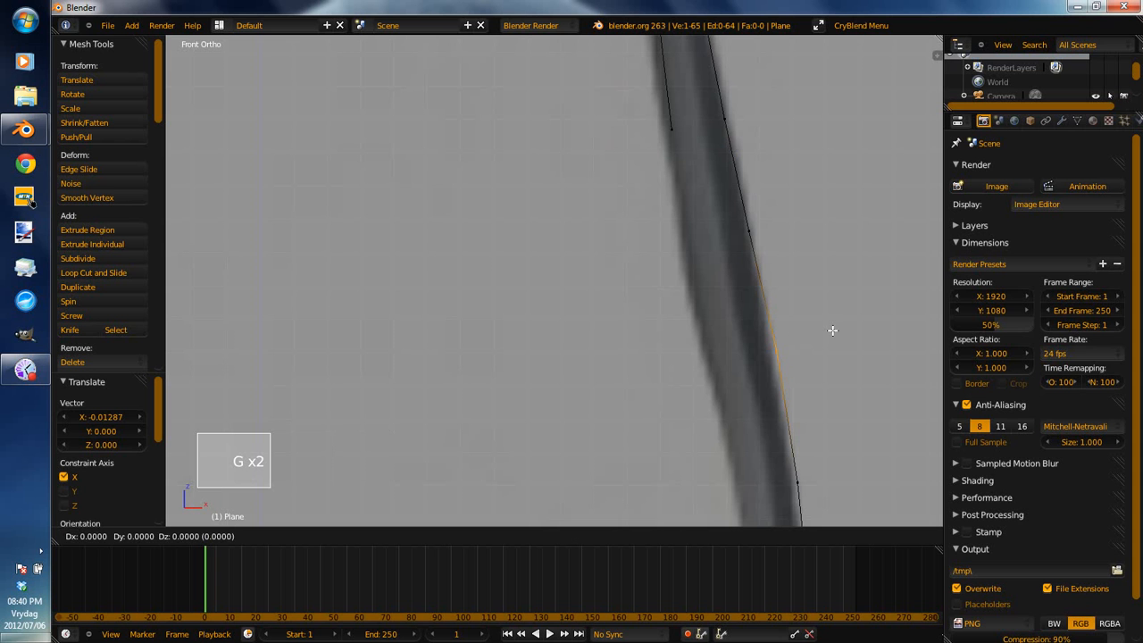
shift+click(784, 553)
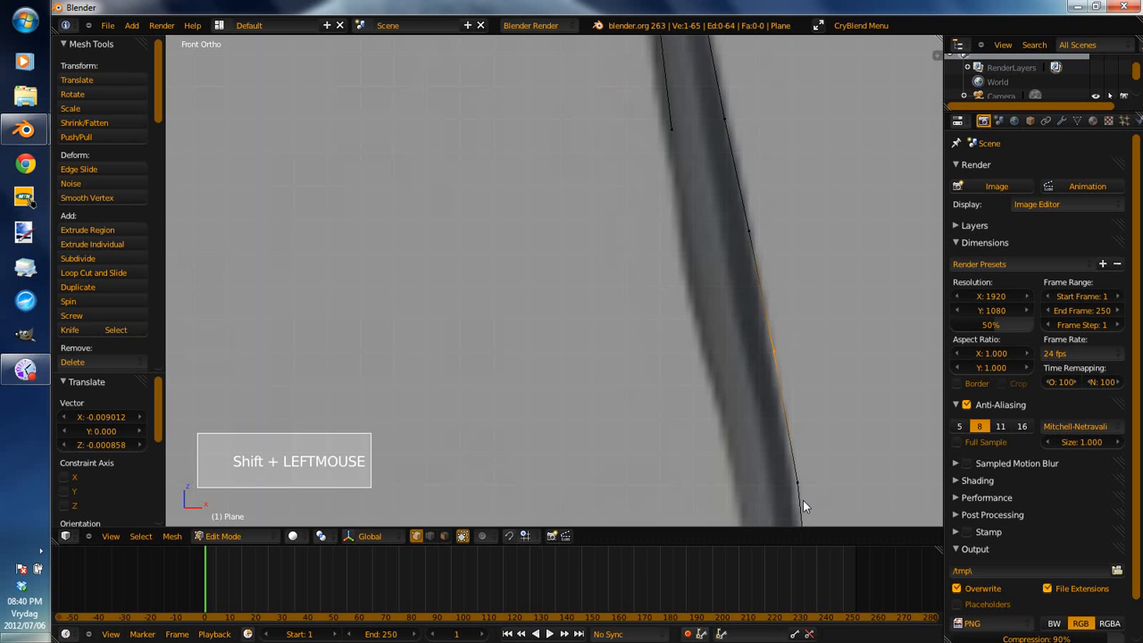
Move the following outer-edge vertex, where the wall turns steeper, -0.003433 along X and -0.001502 along Z.
right_click(866, 425)
shift+middle_drag(844, 368, 809, 263)
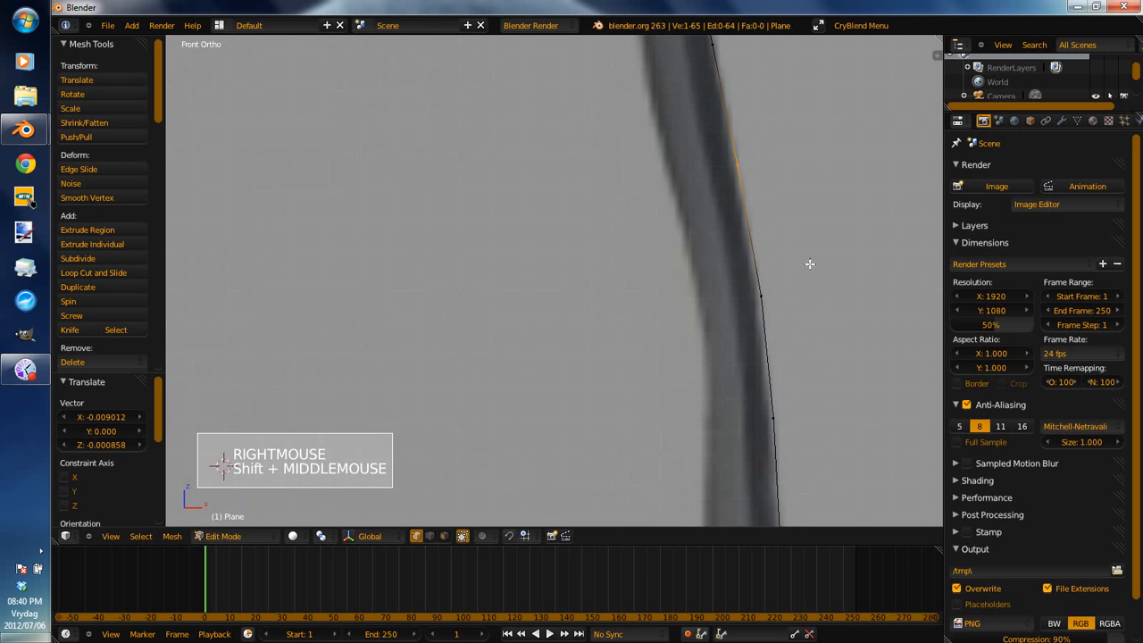
right_click(772, 297)
key(g)
key(g)
shift+click(785, 384)
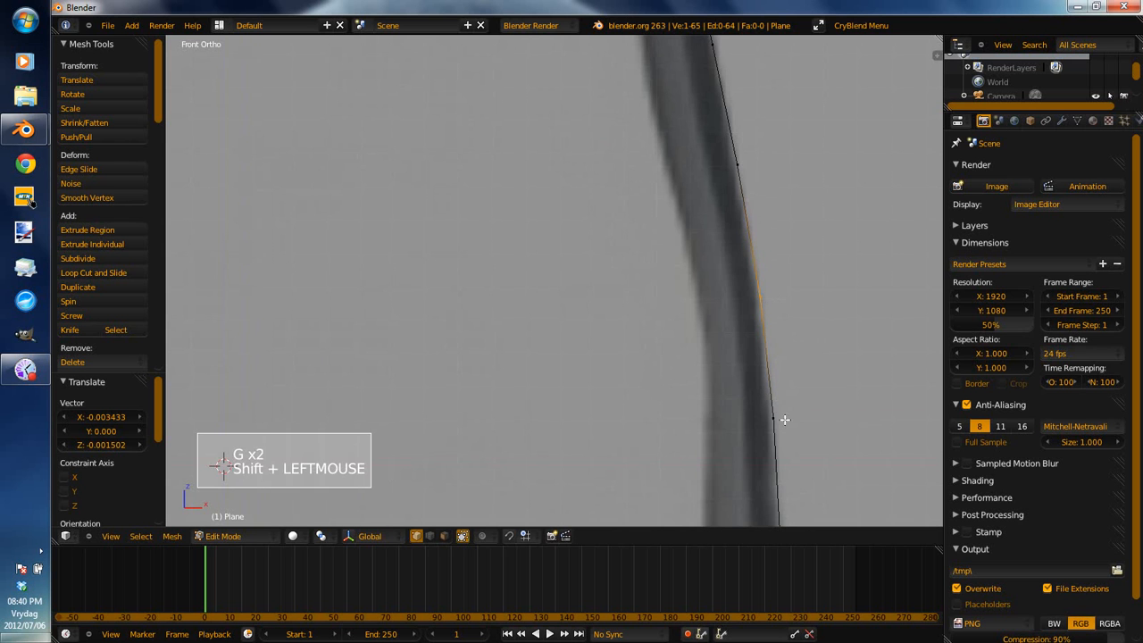
Extrude four more vertices down the inner wall below the waist, continuing from its last vertex along the reference image's inner edge.
scroll(768, 312, down, 2)
shift+middle_drag(775, 387, 782, 507)
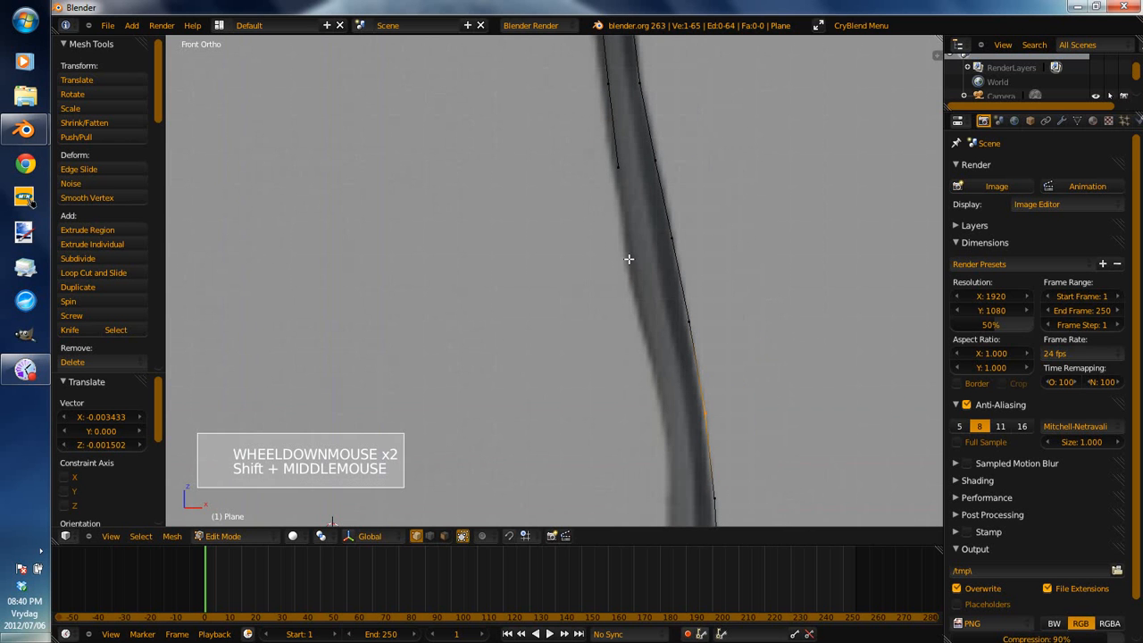
right_click(629, 171)
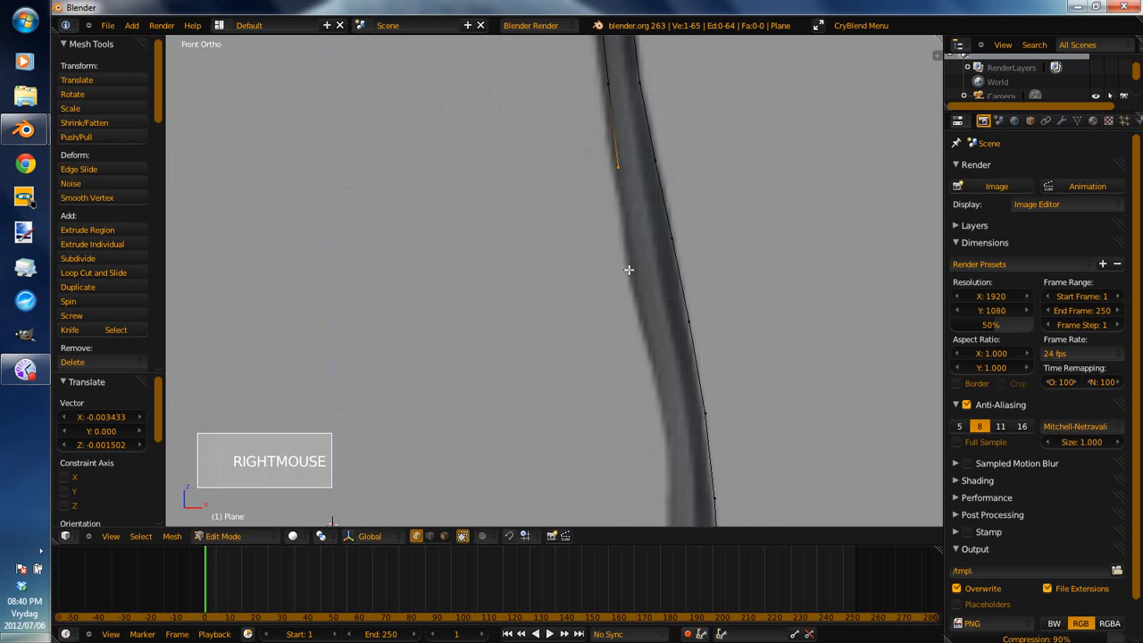
ctrl+click(636, 268)
ctrl+click(656, 356)
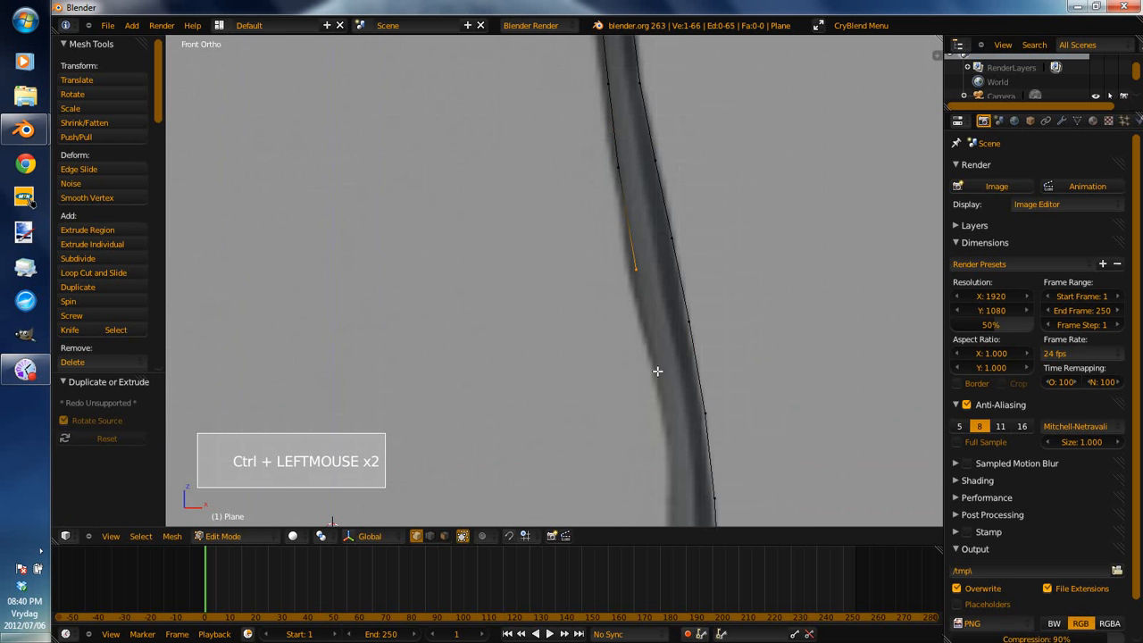
ctrl+click(668, 432)
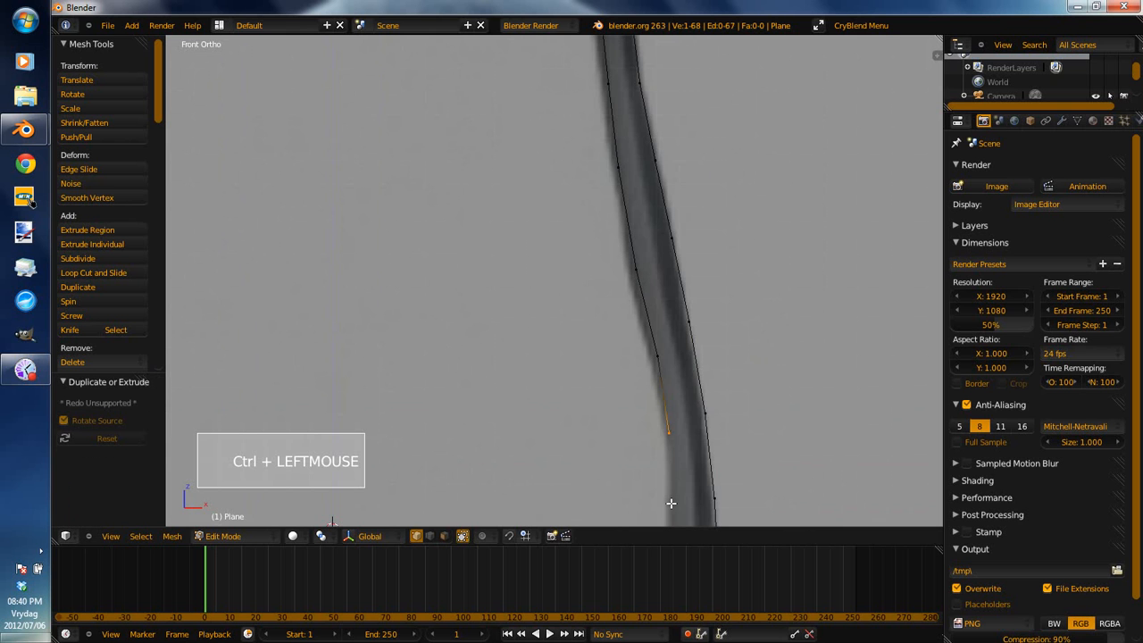
ctrl+click(671, 503)
Extrude three vertices down the inner wall of the lower bowl, along the curve where it starts to bend inward.
shift+middle_drag(697, 465, 693, 341)
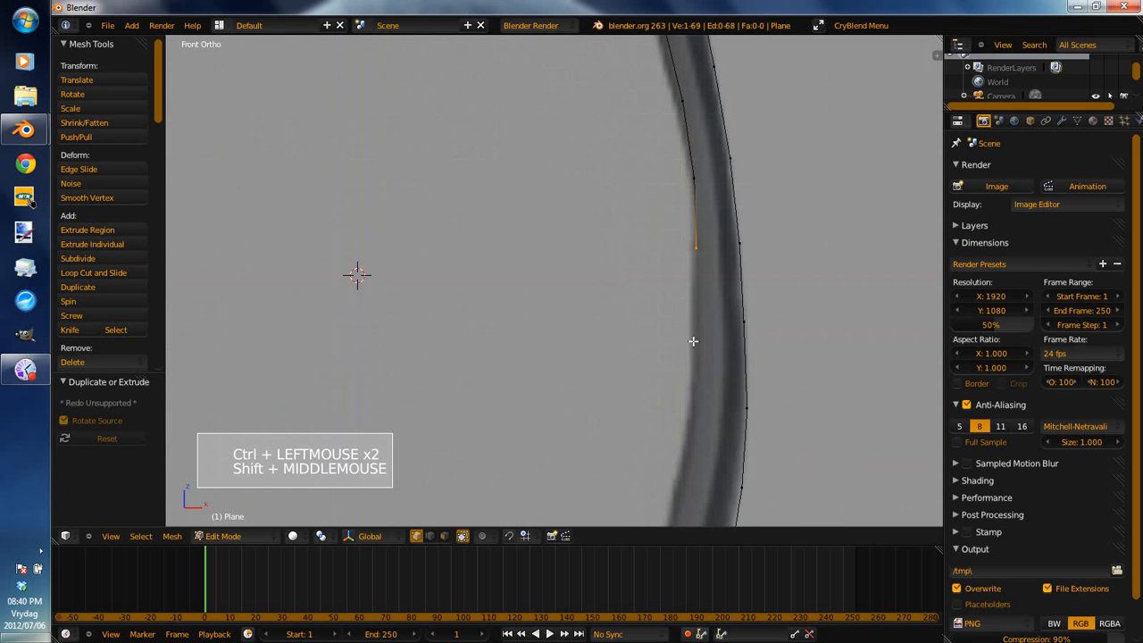
ctrl+click(696, 388)
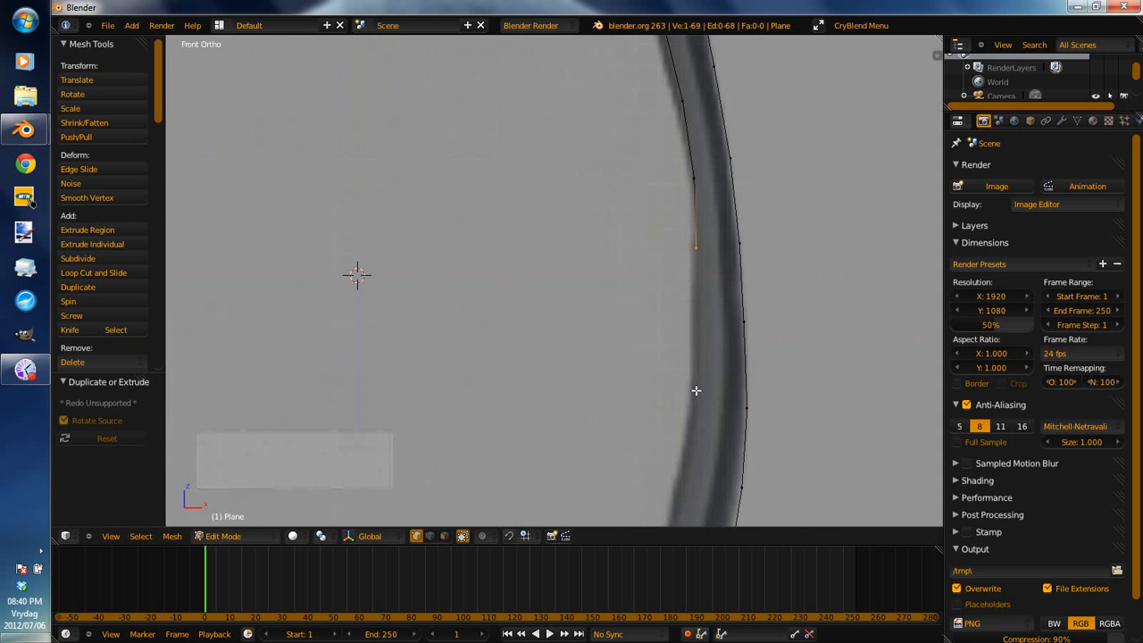
ctrl+click(684, 464)
shift+middle_drag(709, 459, 701, 268)
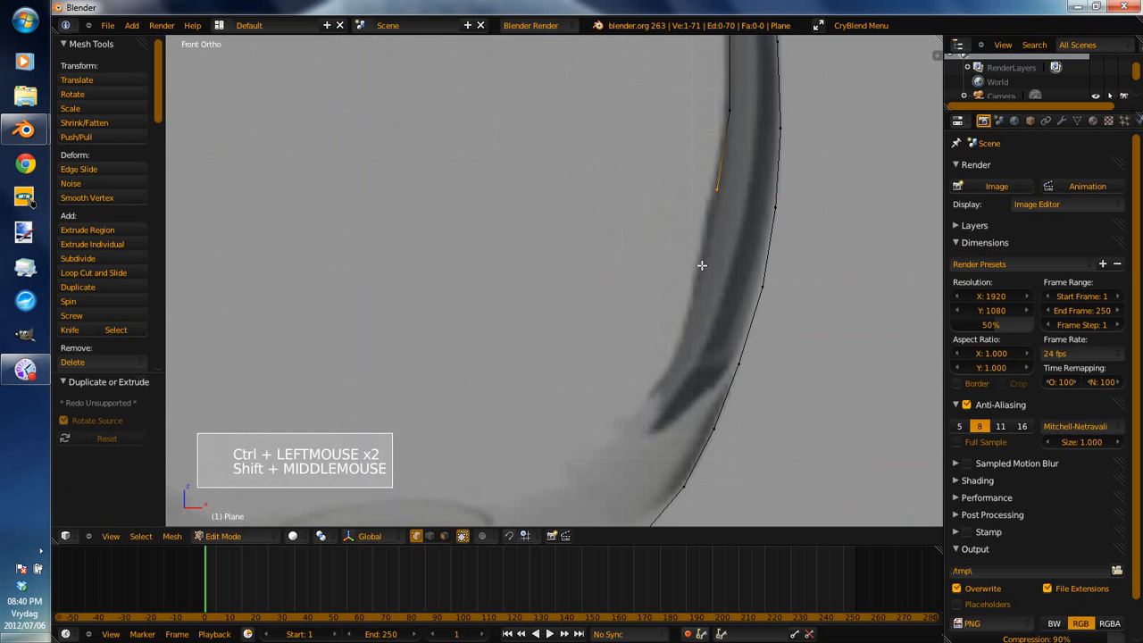
ctrl+click(691, 321)
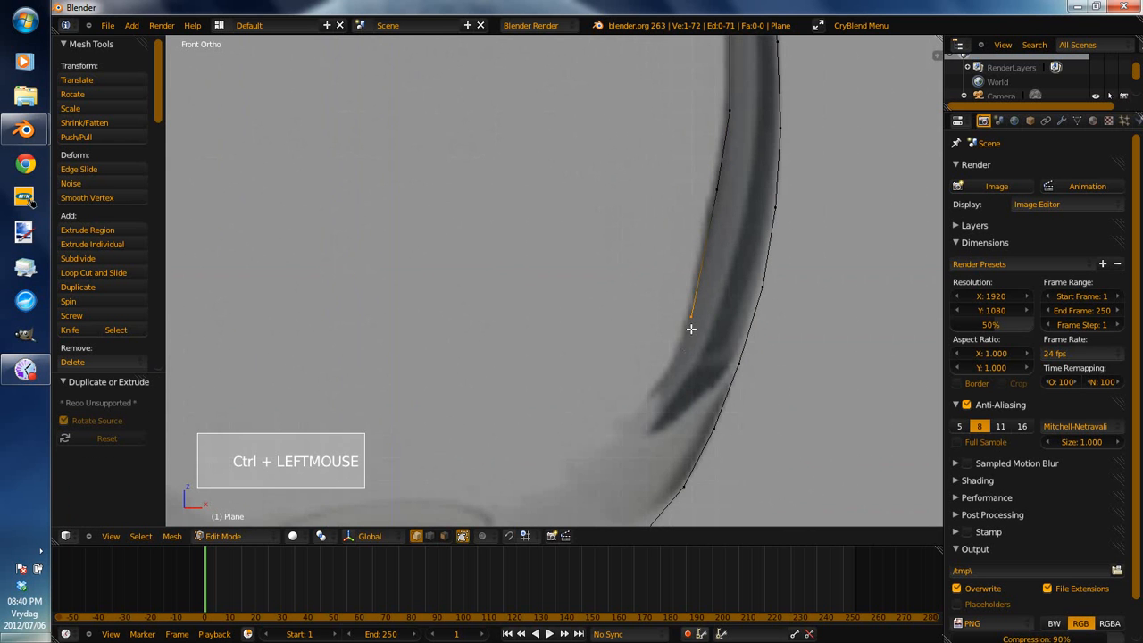
Extrude seven vertices around the inner bottom curve of the bowl and across its floor to the glass's centre axis.
shift+middle_drag(691, 329, 735, 242)
ctrl+click(743, 235)
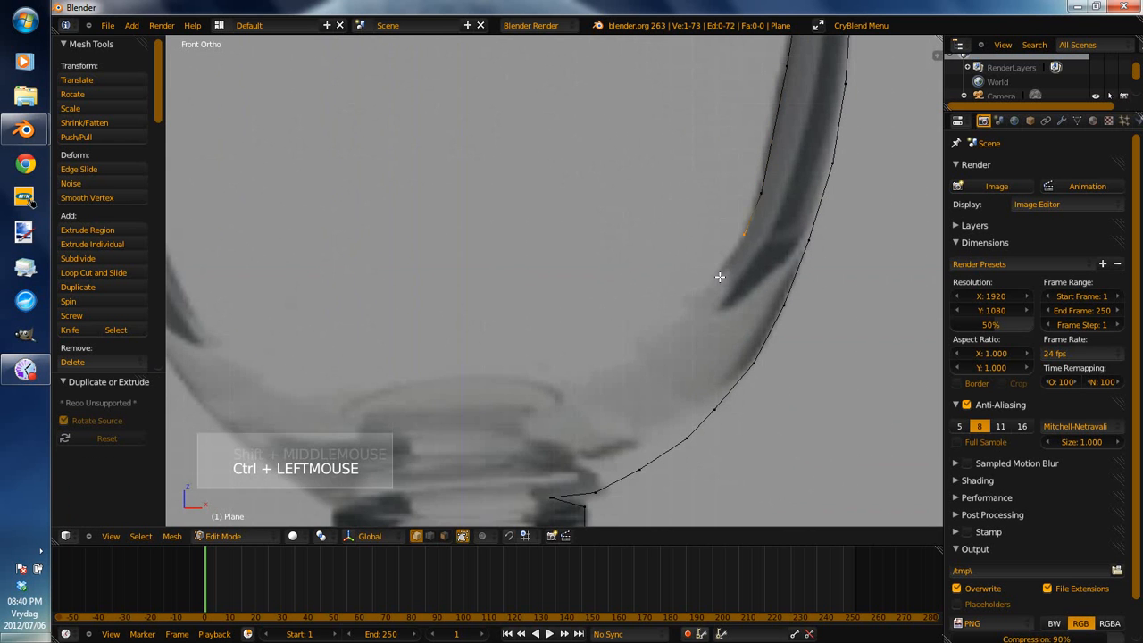
ctrl+click(704, 285)
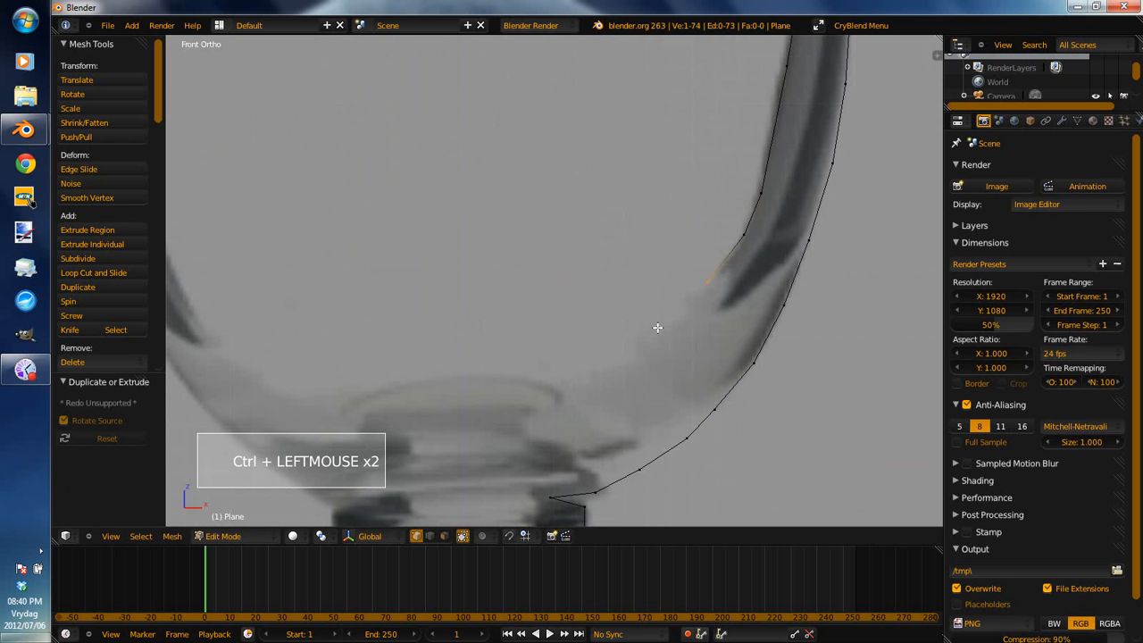
ctrl+click(659, 333)
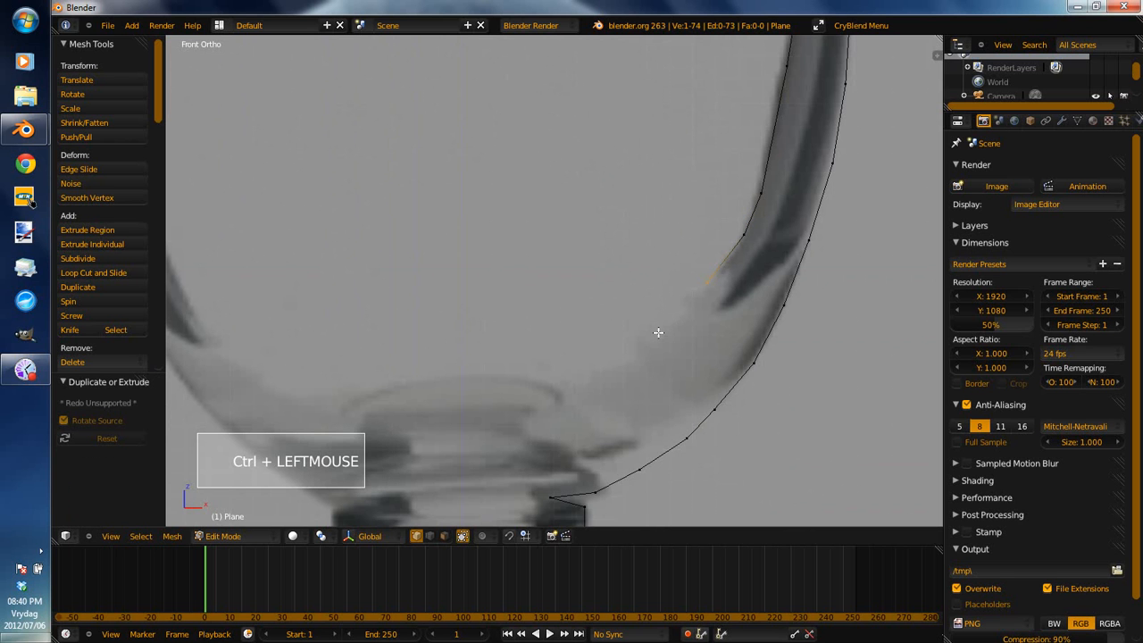
ctrl+click(599, 366)
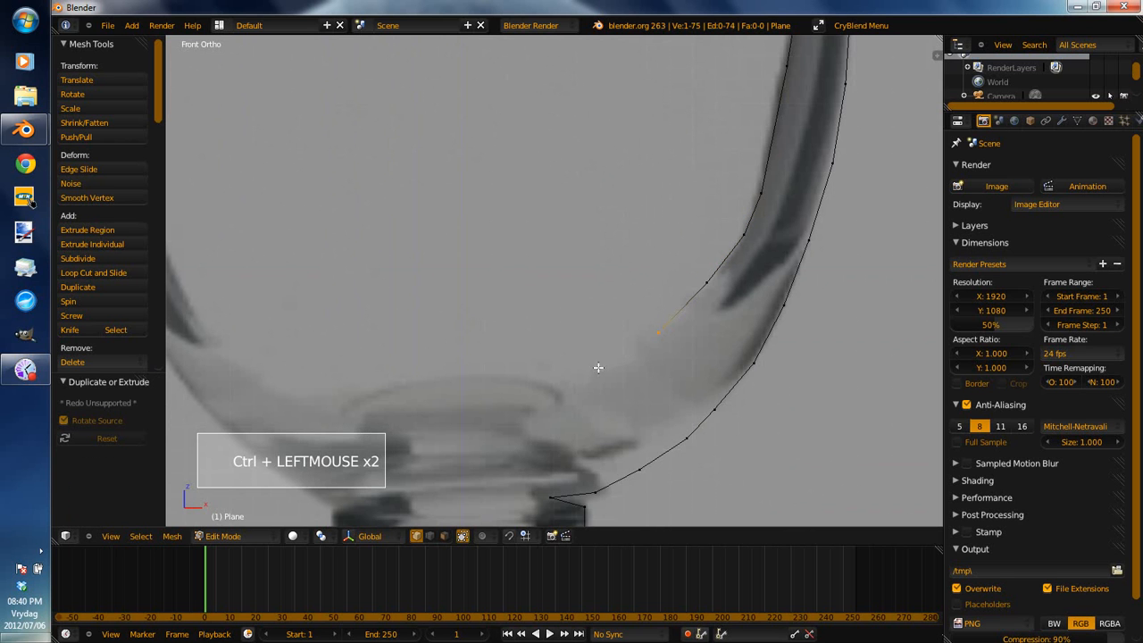
ctrl+click(556, 385)
ctrl+click(505, 385)
ctrl+click(461, 388)
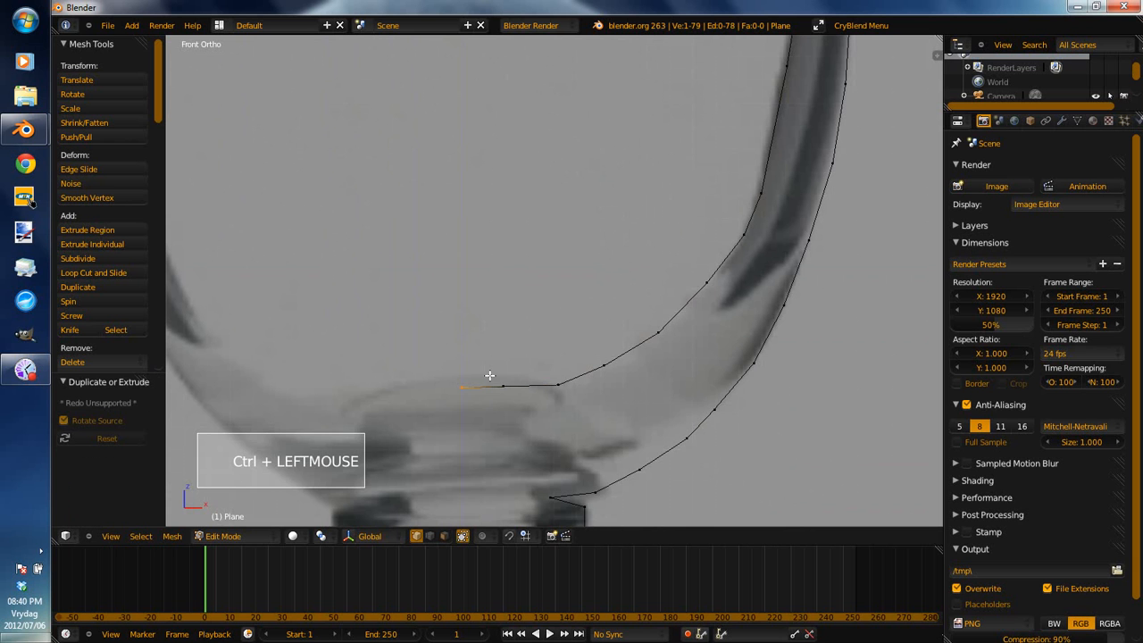
Move the end vertex at the centre of the bowl floor 0.01576 along Z.
key(g)
key(z)
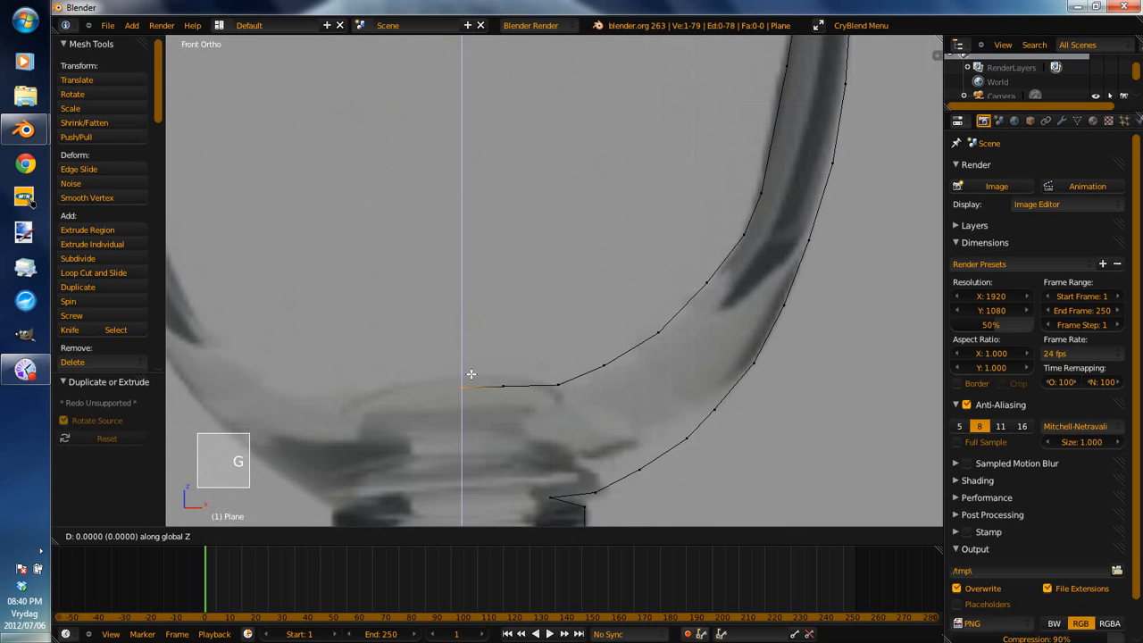
shift+click(442, 506)
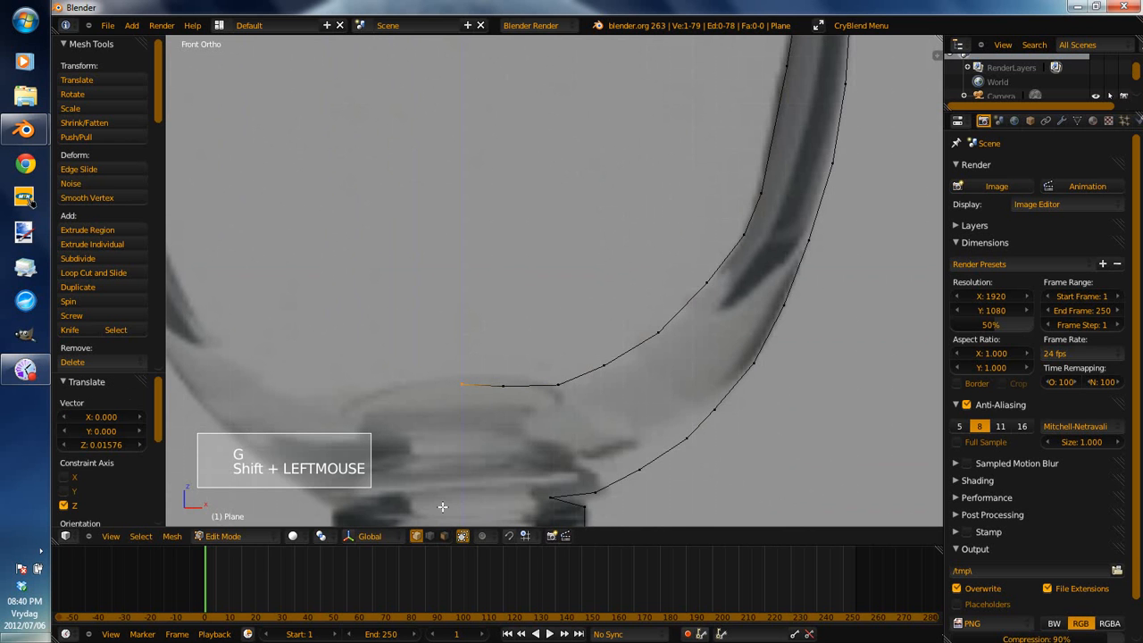
Turn on the 3D manipulator and snap the 3D cursor to the selected vertex at the centre of the bowl floor.
click(348, 536)
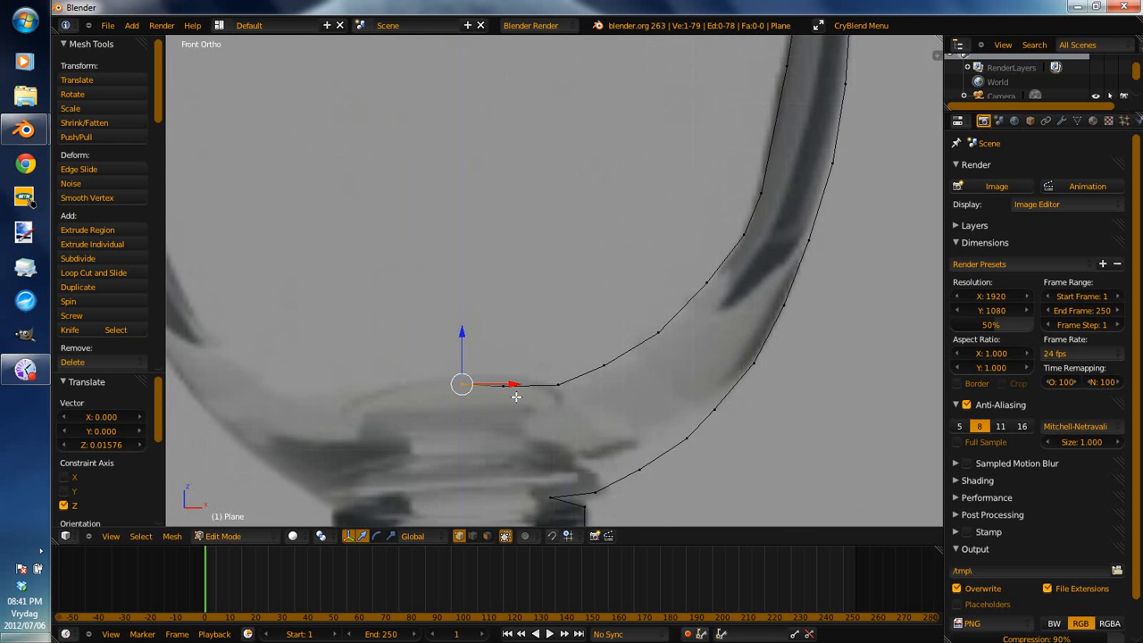
scroll(524, 382, down, 6)
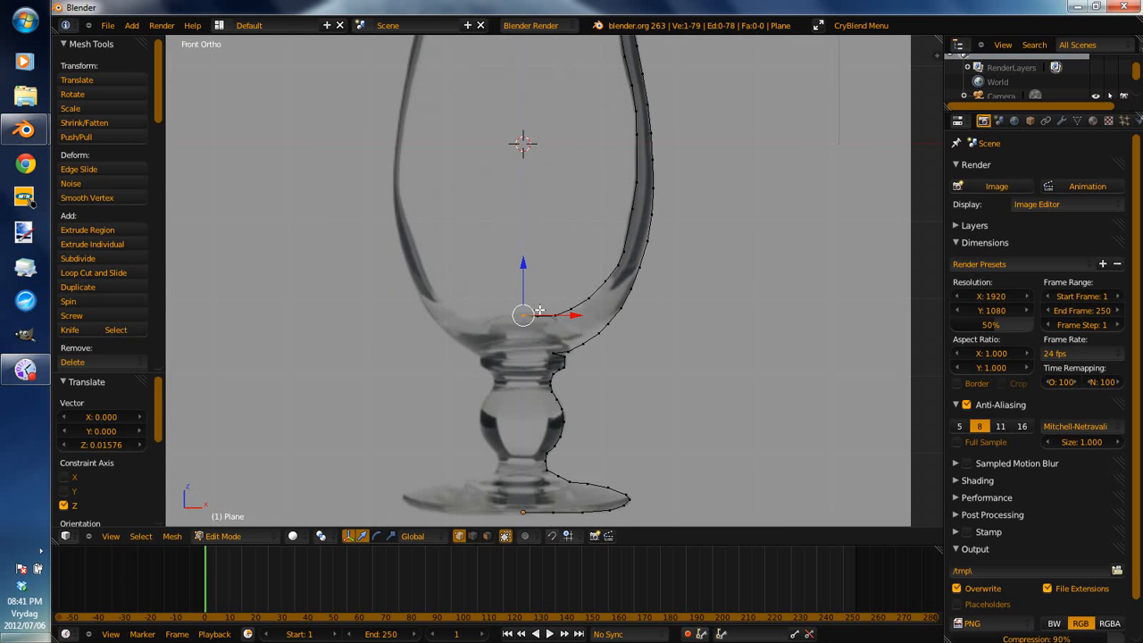
scroll(588, 272, up, 3)
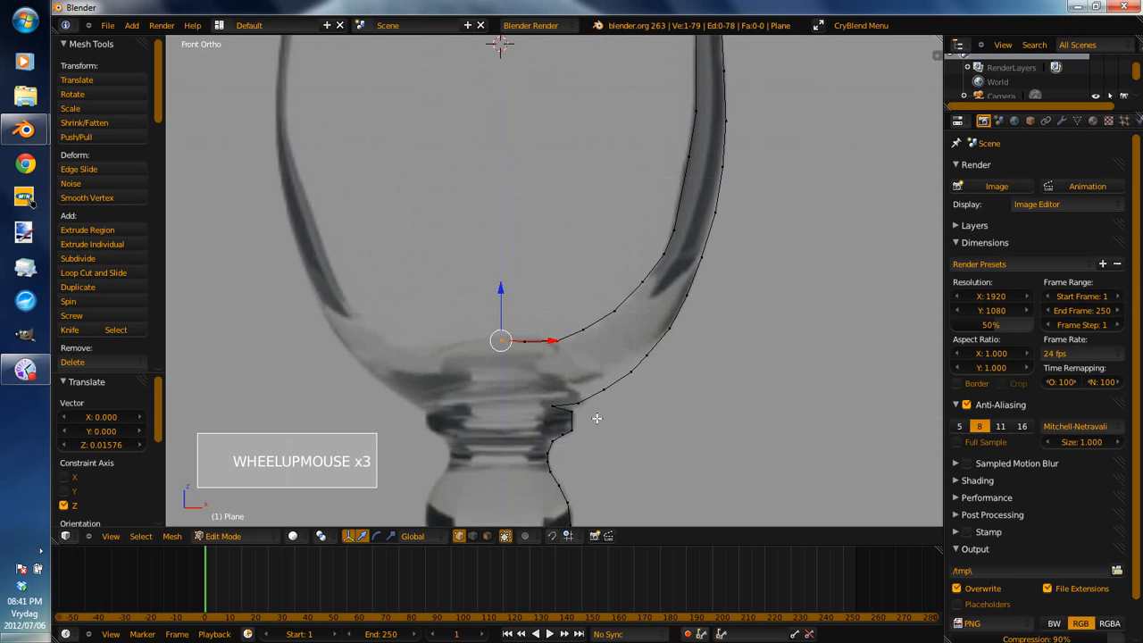
scroll(596, 418, up, 2)
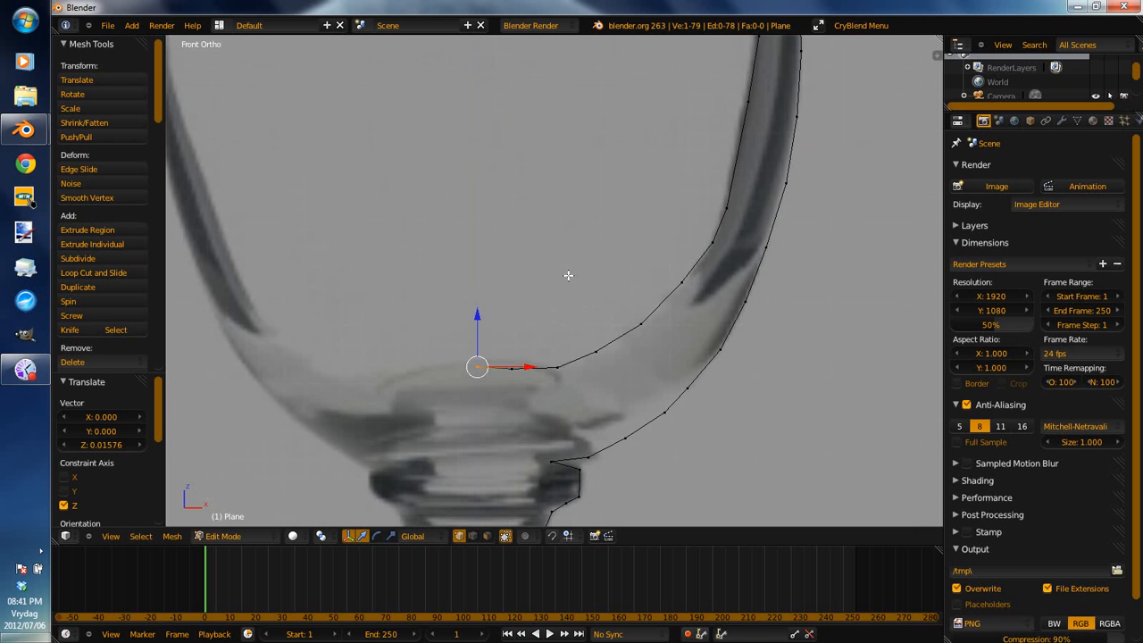
key(shift+s)
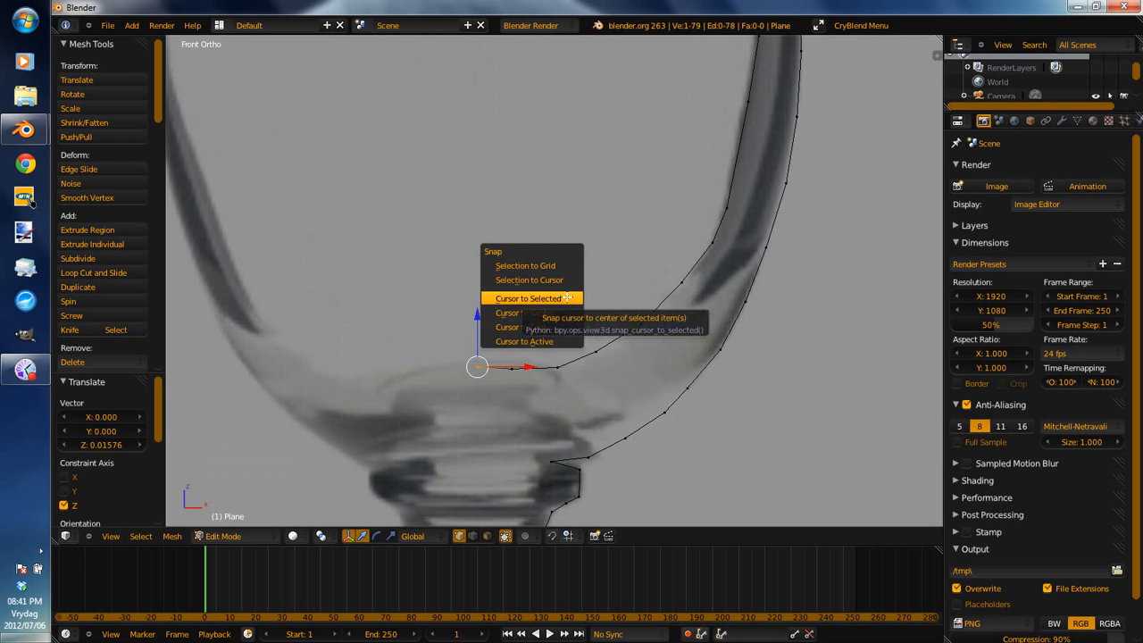
click(566, 299)
right_click(565, 445)
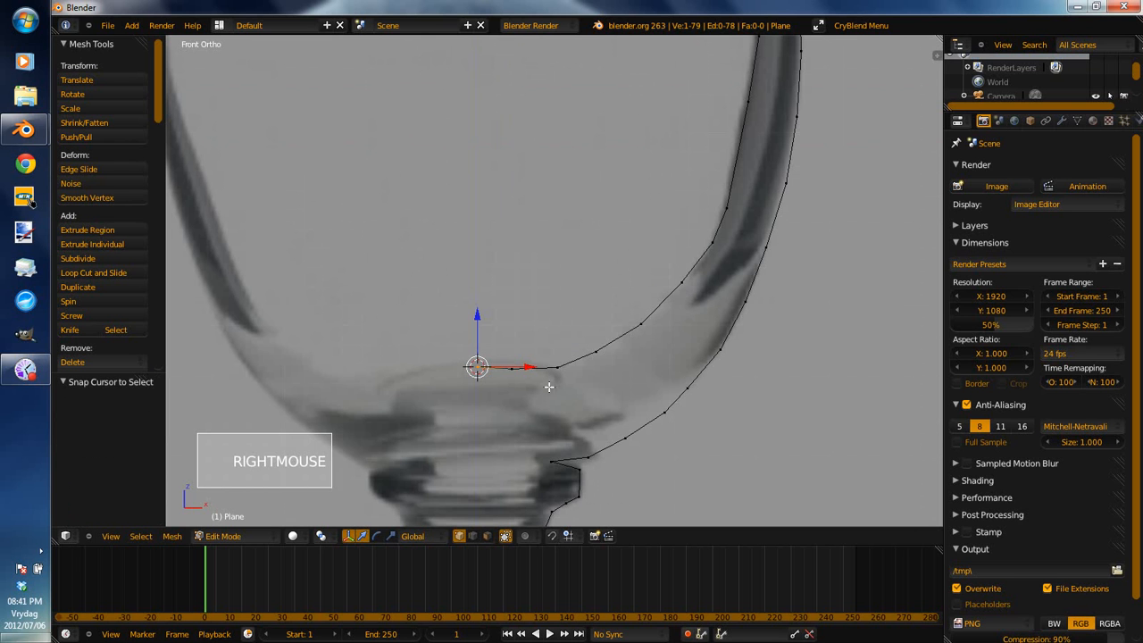
Move the inner-wall vertex just below the waist 0.00642 along X.
shift+middle_drag(588, 250, 586, 364)
scroll(591, 362, down, 4)
scroll(595, 362, down, 3)
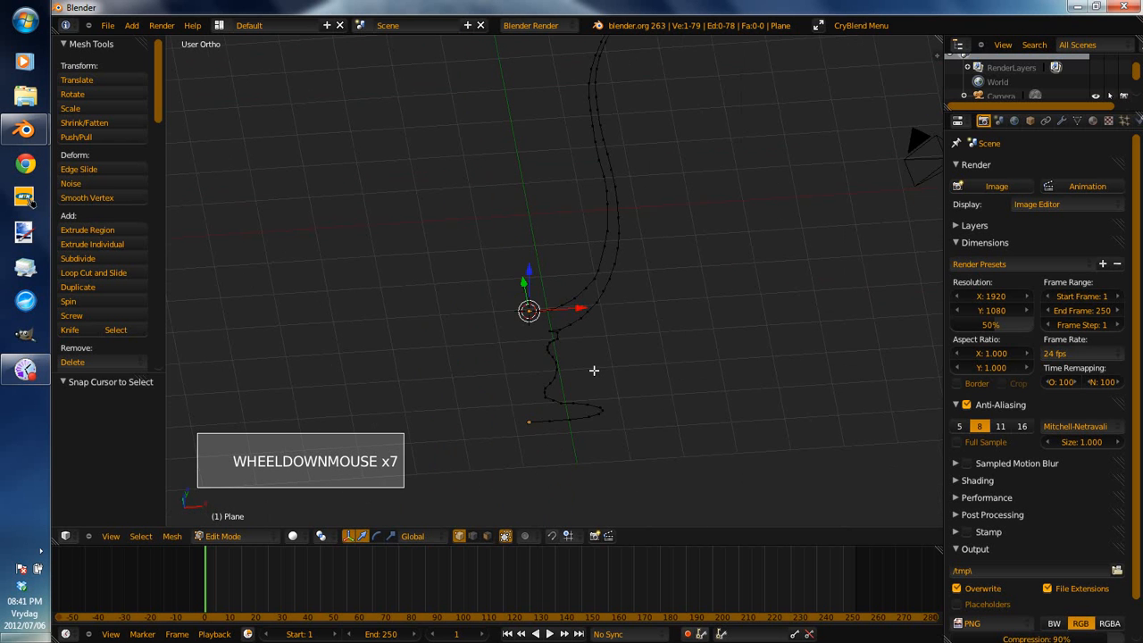
scroll(592, 367, down, 2)
right_click(584, 199)
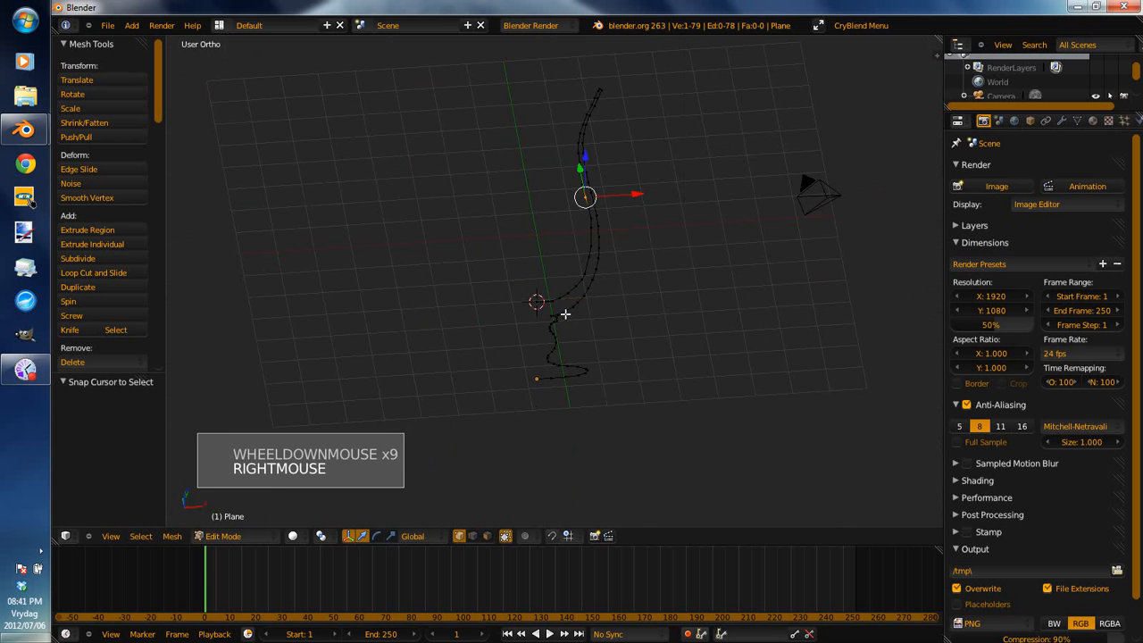
shift+middle_drag(566, 315, 612, 340)
scroll(616, 331, up, 4)
shift+middle_drag(673, 271, 617, 293)
scroll(626, 284, up, 2)
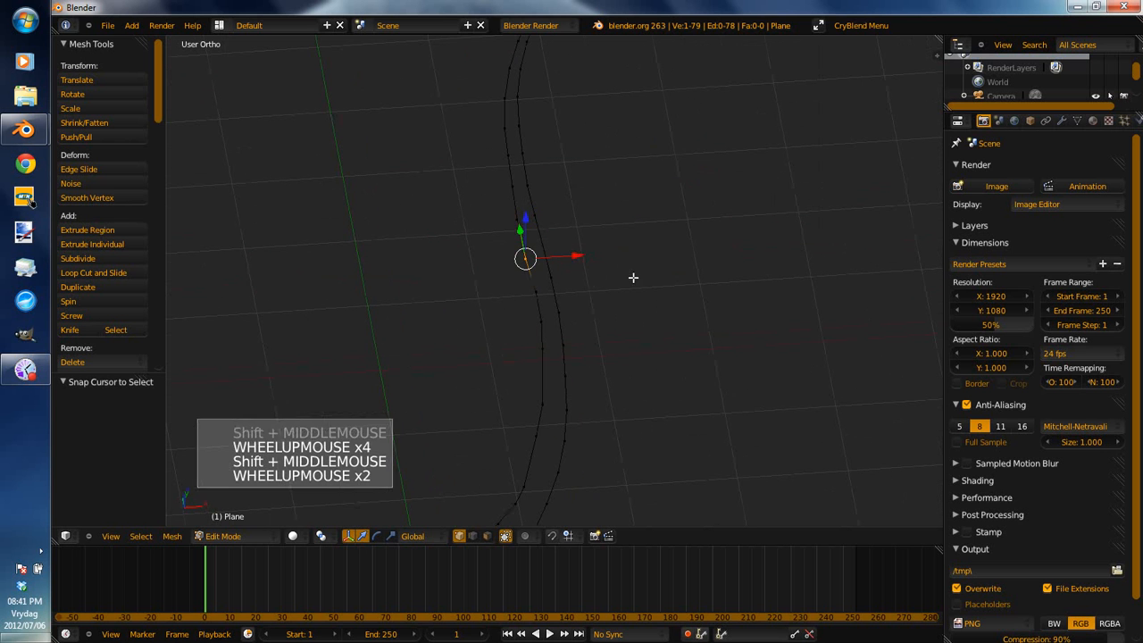
drag(577, 255, 582, 257)
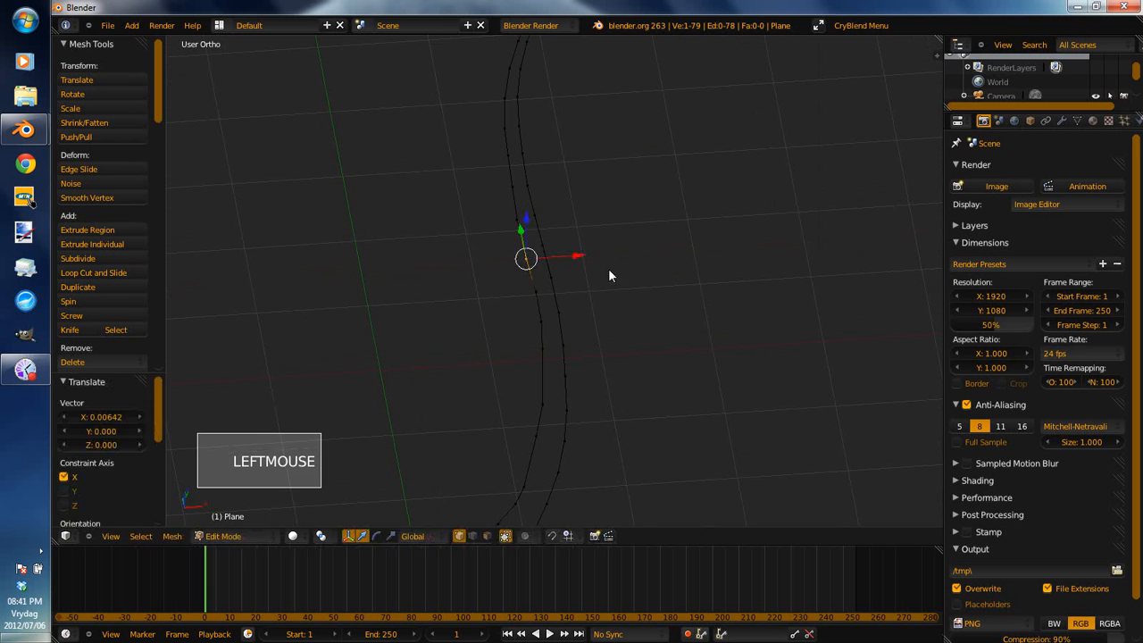
Select all vertices of the glass profile in the front view.
key(Tab)
scroll(623, 316, down, 4)
key(Tab)
middle_drag(625, 343, 604, 306)
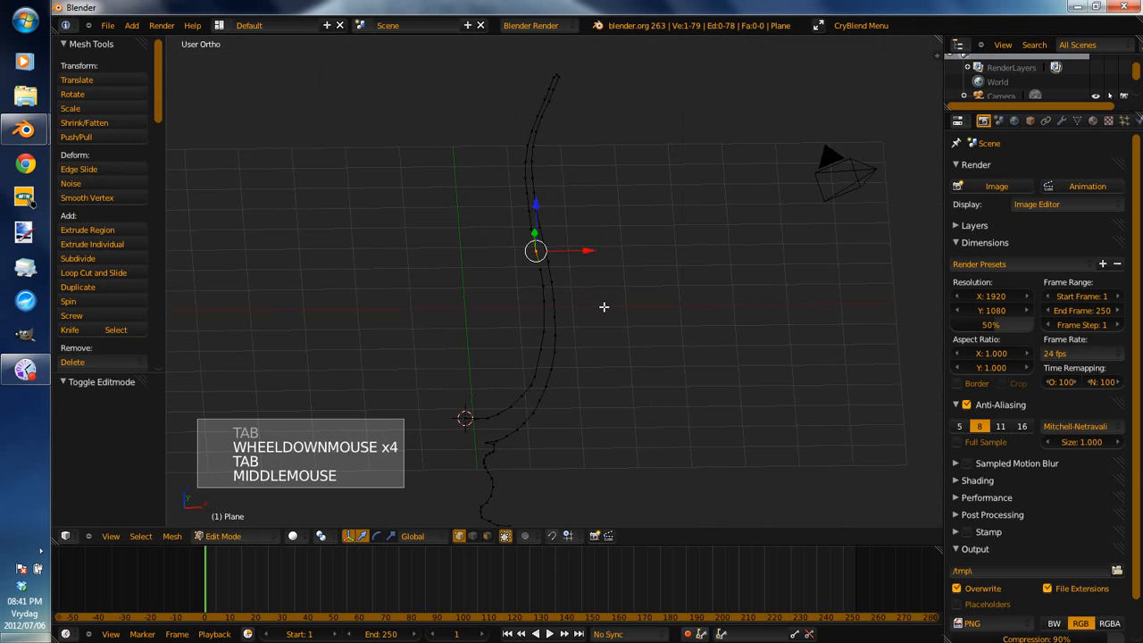
key(KP_1)
key(a)
key(a)
key(a)
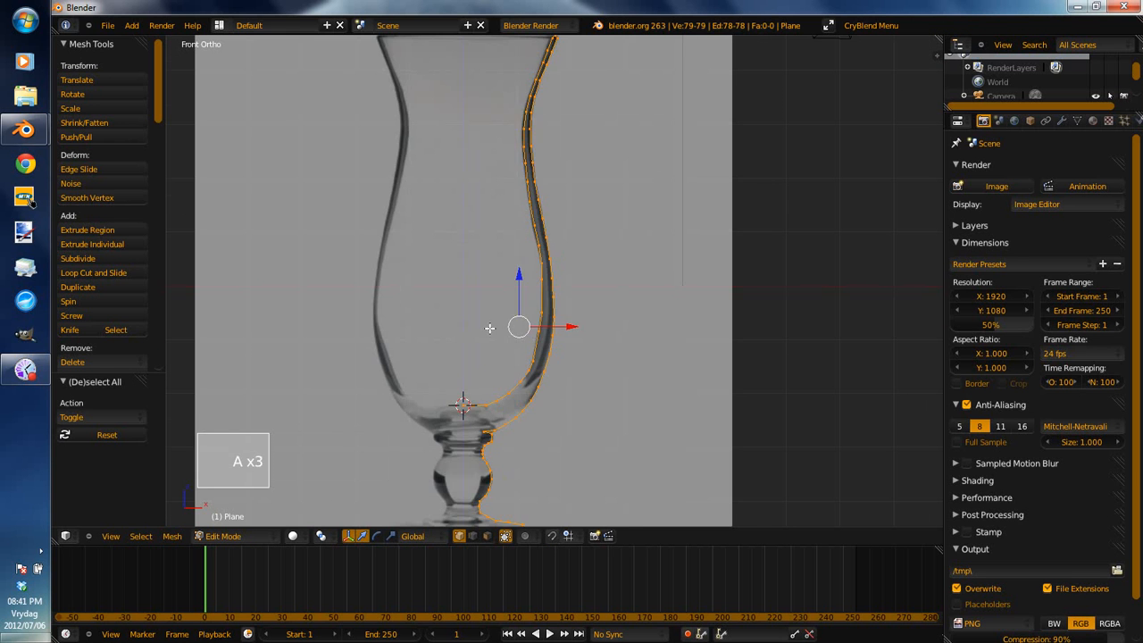
Try to spin the whole profile in the front view, and undo the spin.
scroll(342, 214, down, 4)
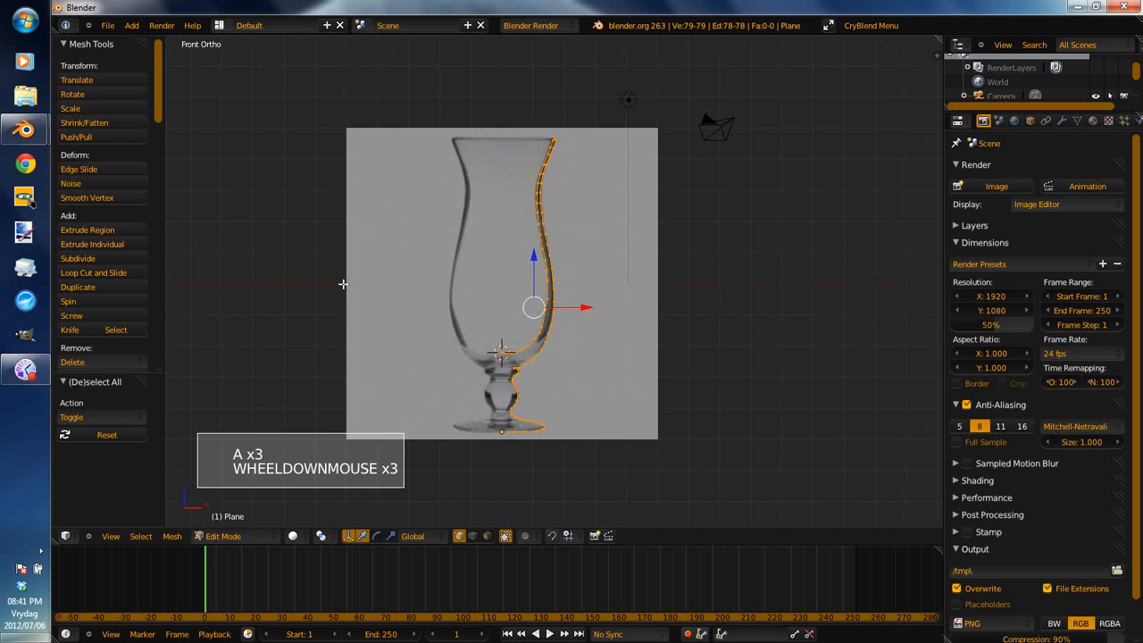
click(125, 299)
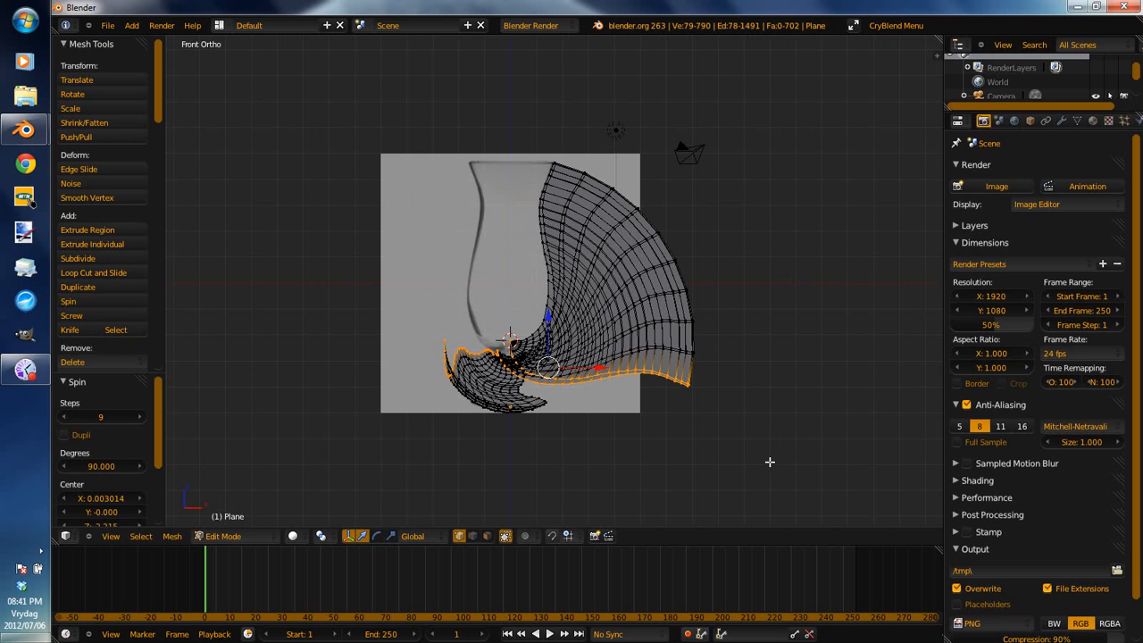
key(ctrl+z)
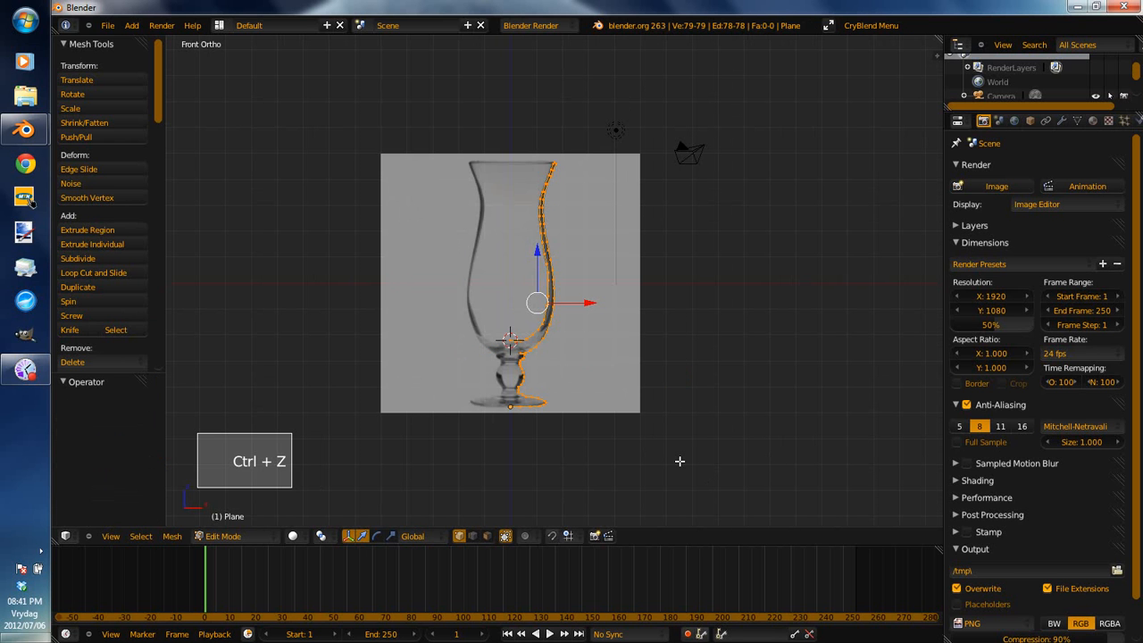
Spin the whole profile 360 degrees around the 3D cursor from the top view.
key(KP_7)
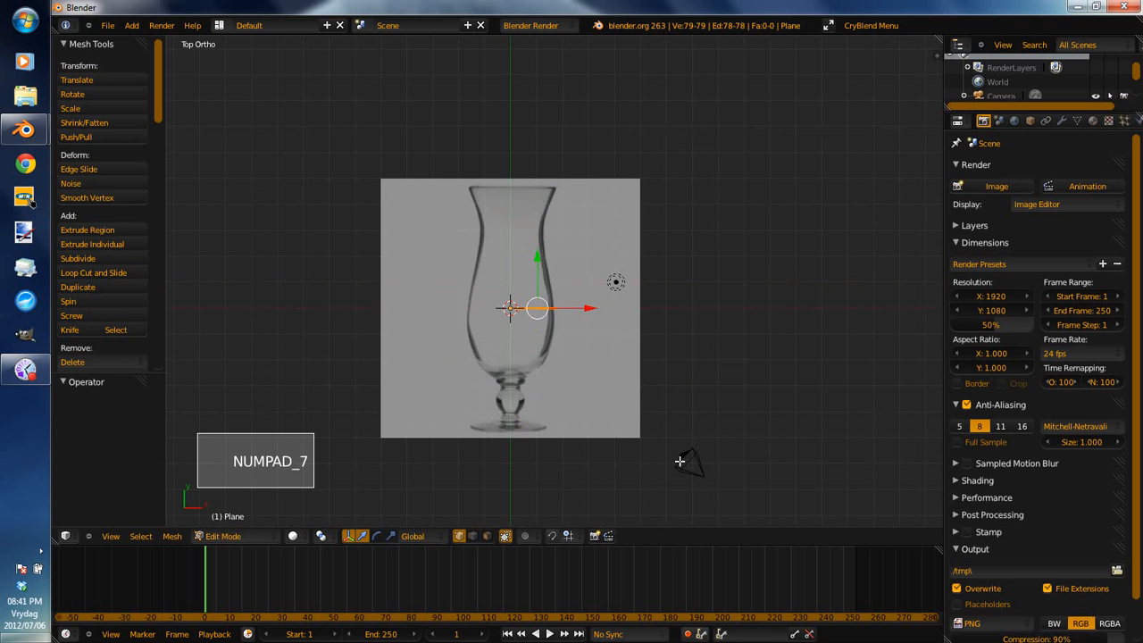
scroll(611, 369, up, 3)
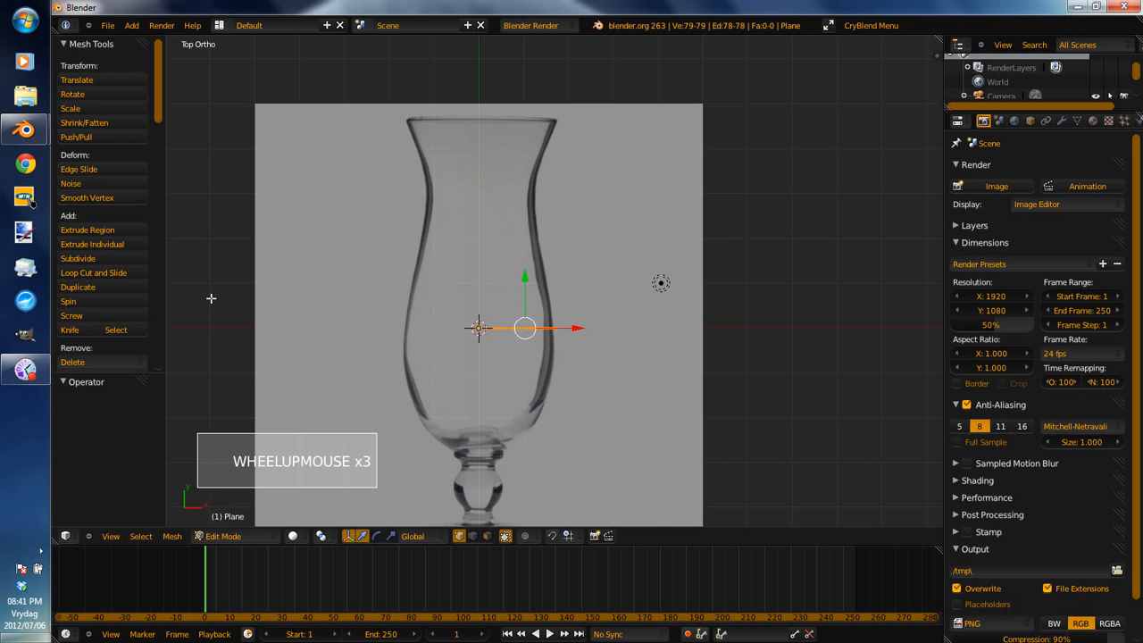
click(82, 306)
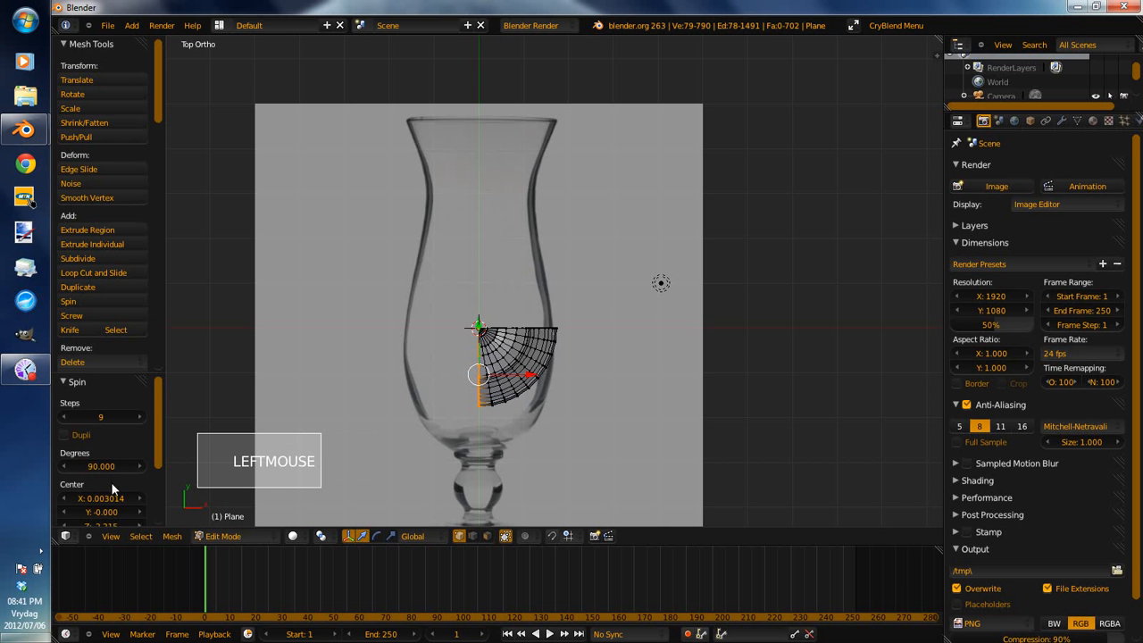
click(101, 463)
text(360)
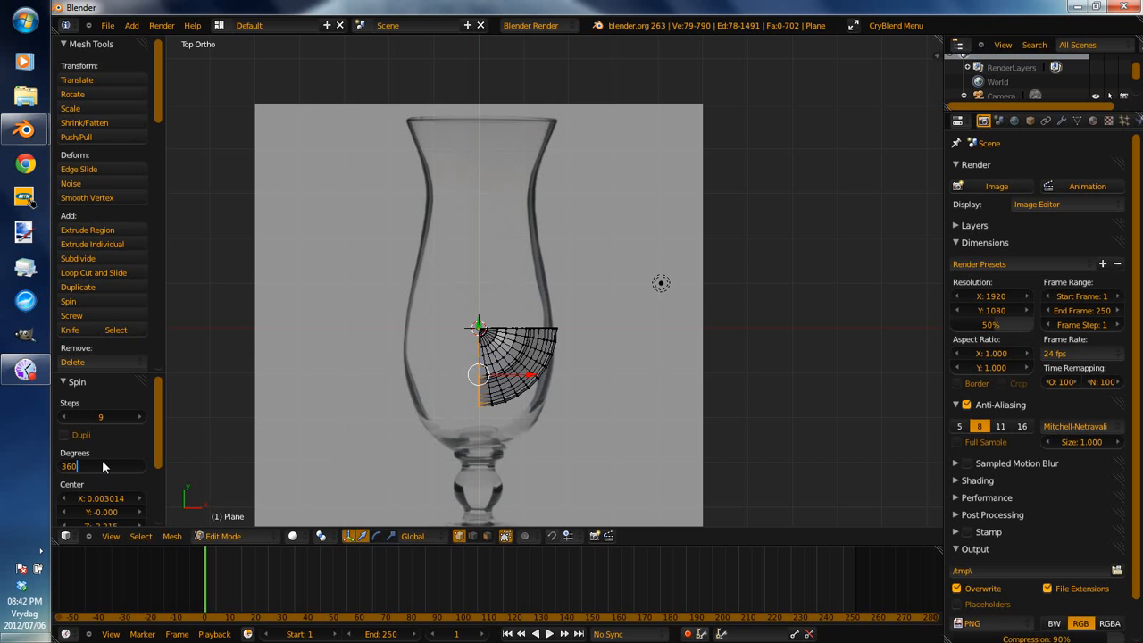
key(Return)
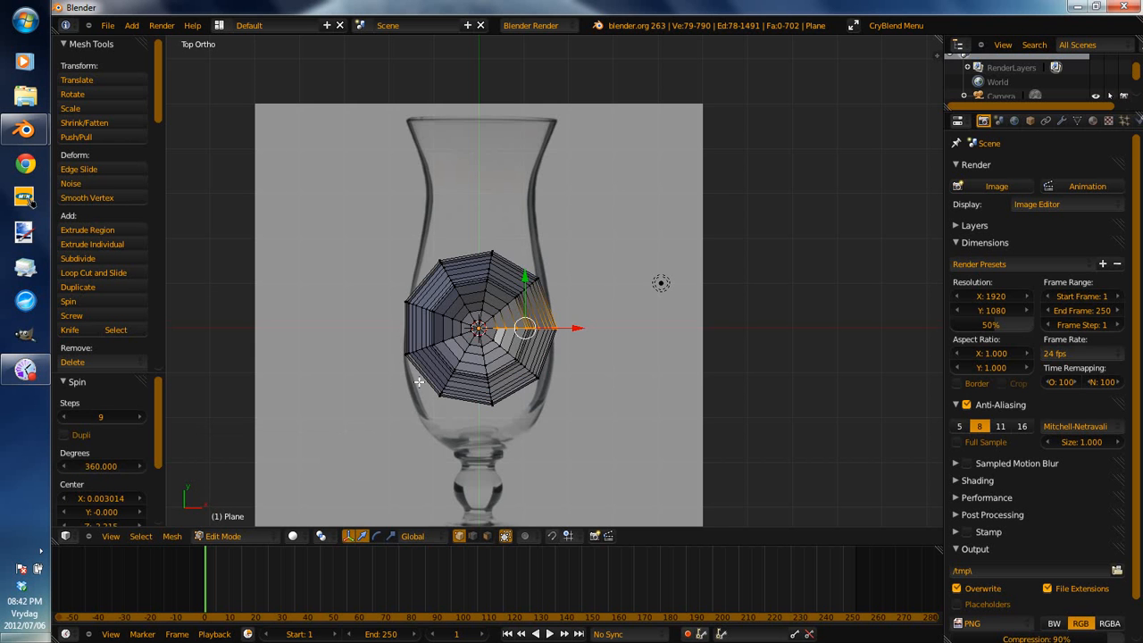
Set the number of spin steps for the glass to 27.
middle_drag(418, 382, 451, 283)
scroll(446, 279, up, 5)
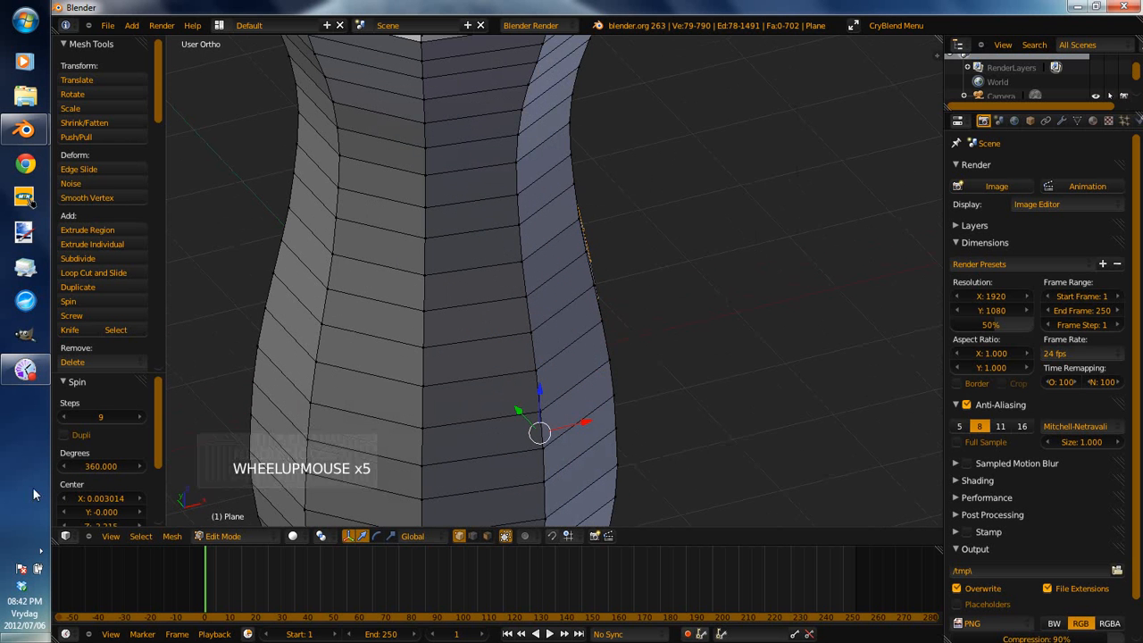
drag(101, 417, 150, 418)
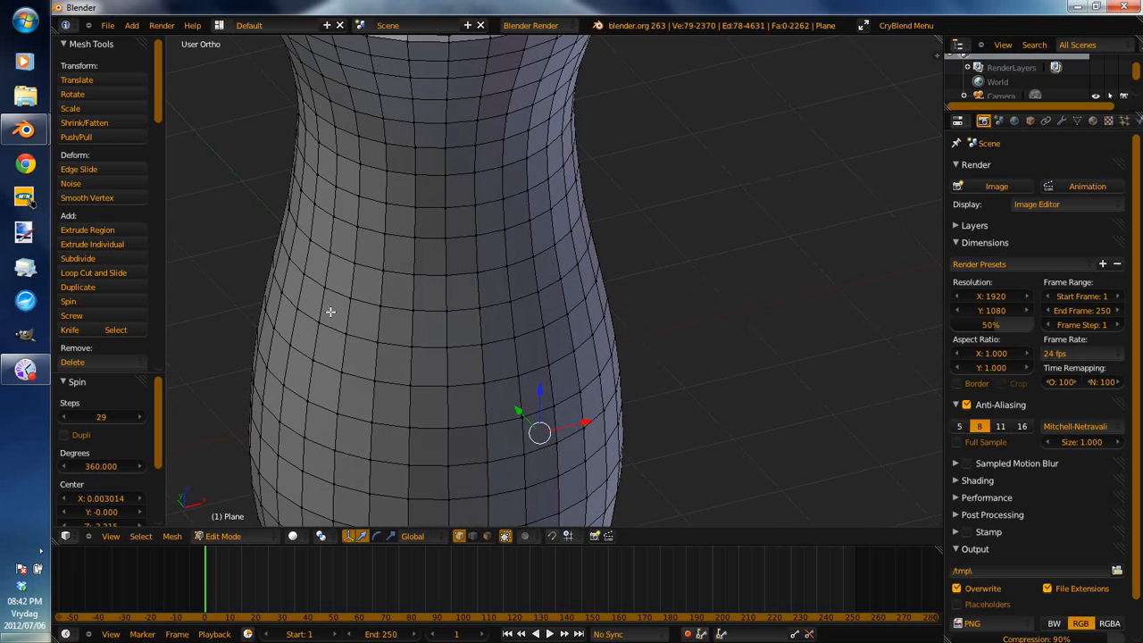
click(102, 417)
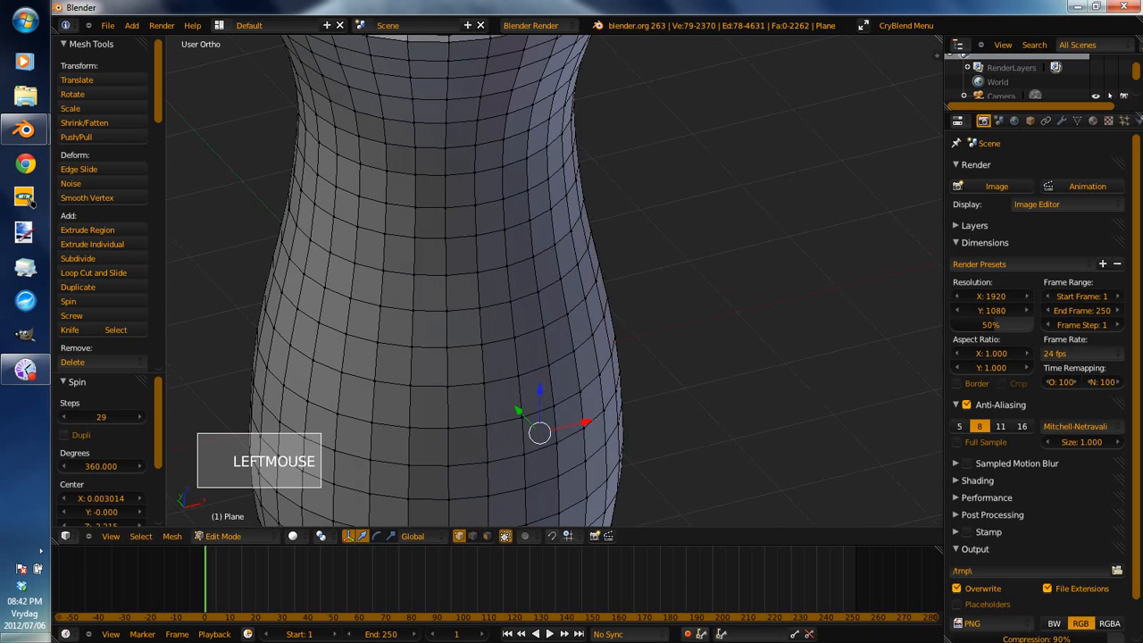
drag(101, 417, 94, 417)
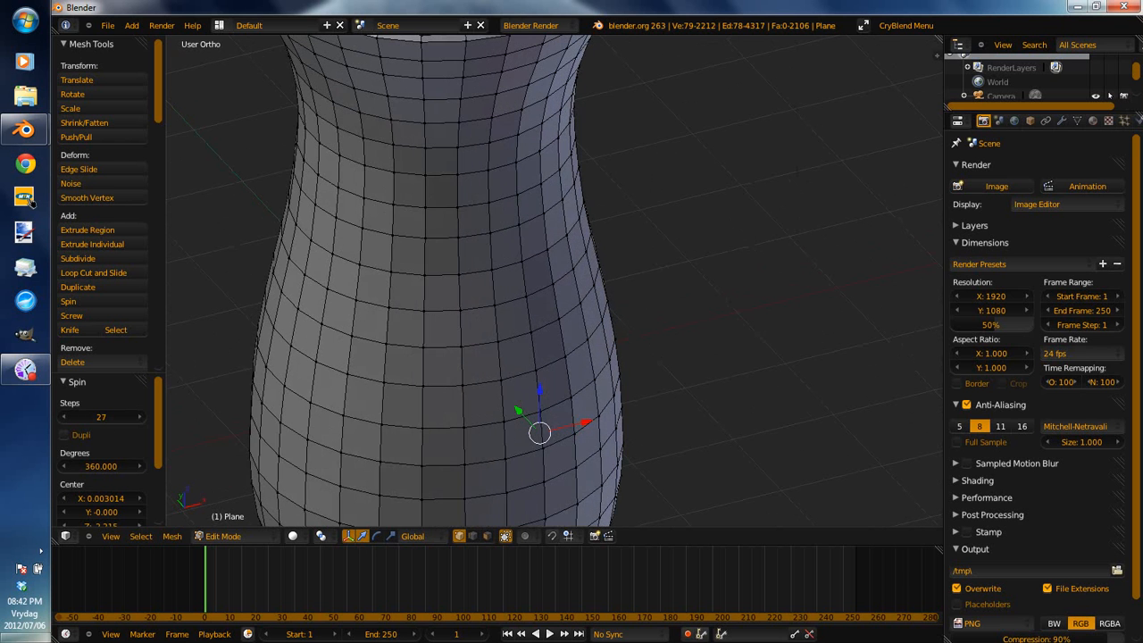
scroll(697, 322, down, 5)
middle_drag(595, 345, 666, 340)
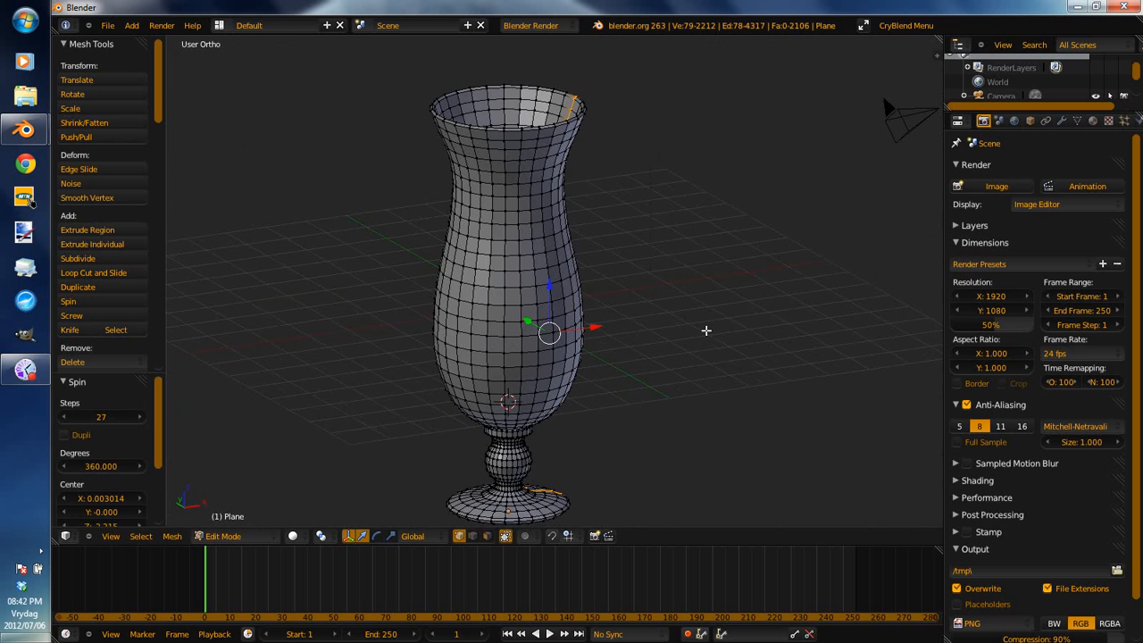
Deselect all vertices, return to Object Mode and apply smooth shading to the glass.
key(a)
mouse_move(625, 299)
middle_down()
mouse_move(620, 276)
mouse_move(524, 332)
mouse_move(230, 204)
middle_up()
key(Tab)
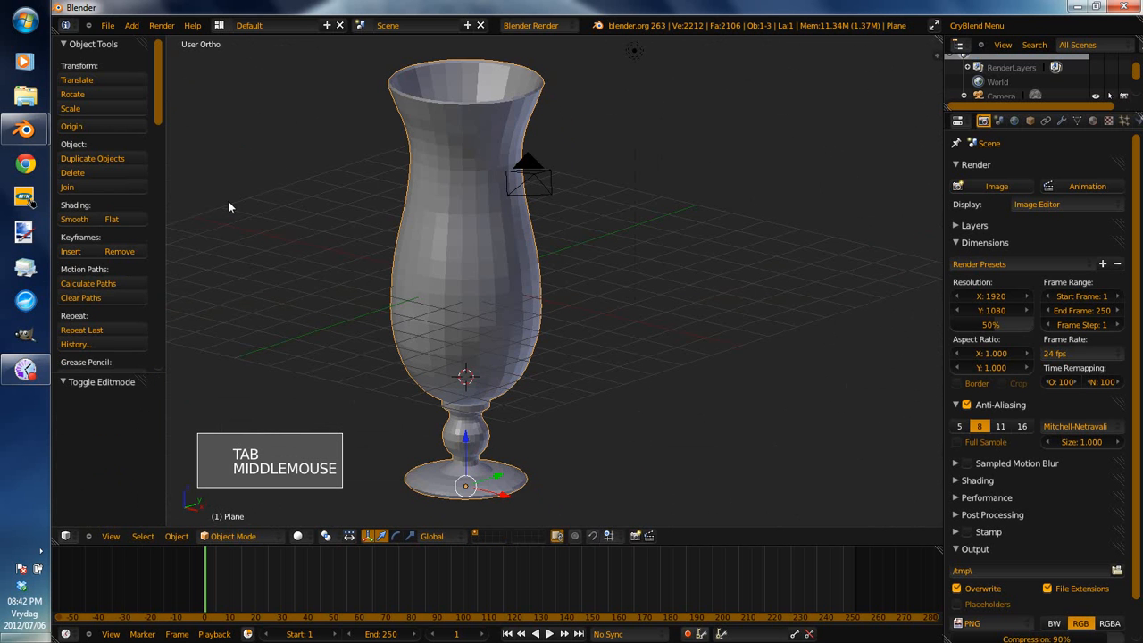
click(74, 219)
middle_drag(557, 309, 511, 302)
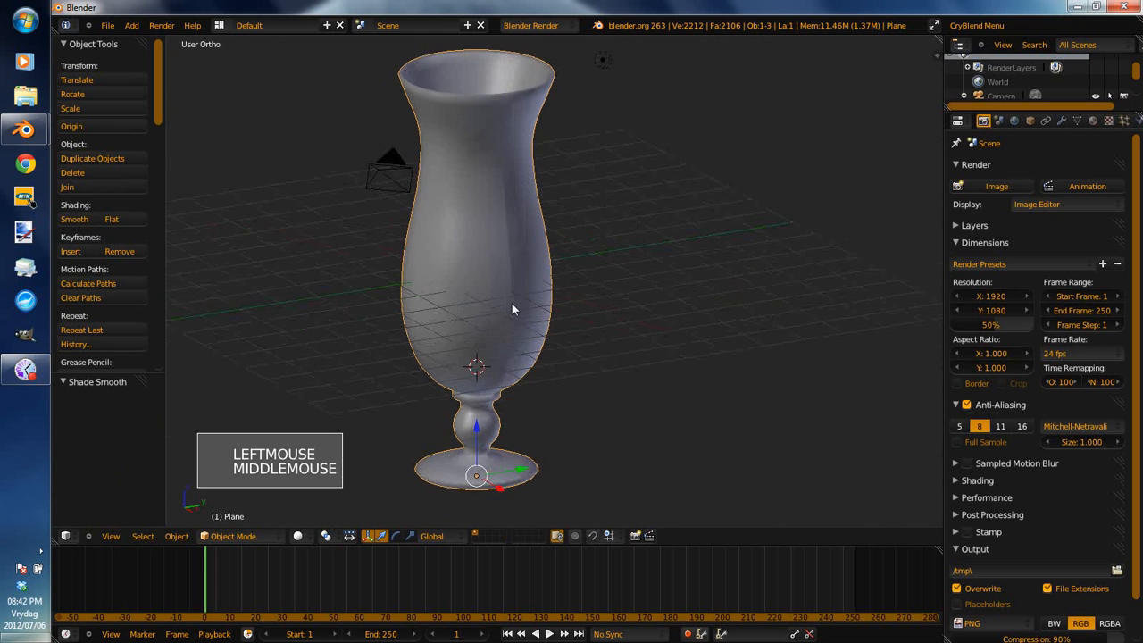
In Edit Mode, try moving the vertical edge loop at the glass's shading seam along Y, then undo the move and deselect it.
scroll(481, 287, up, 2)
shift+middle_drag(505, 246, 635, 395)
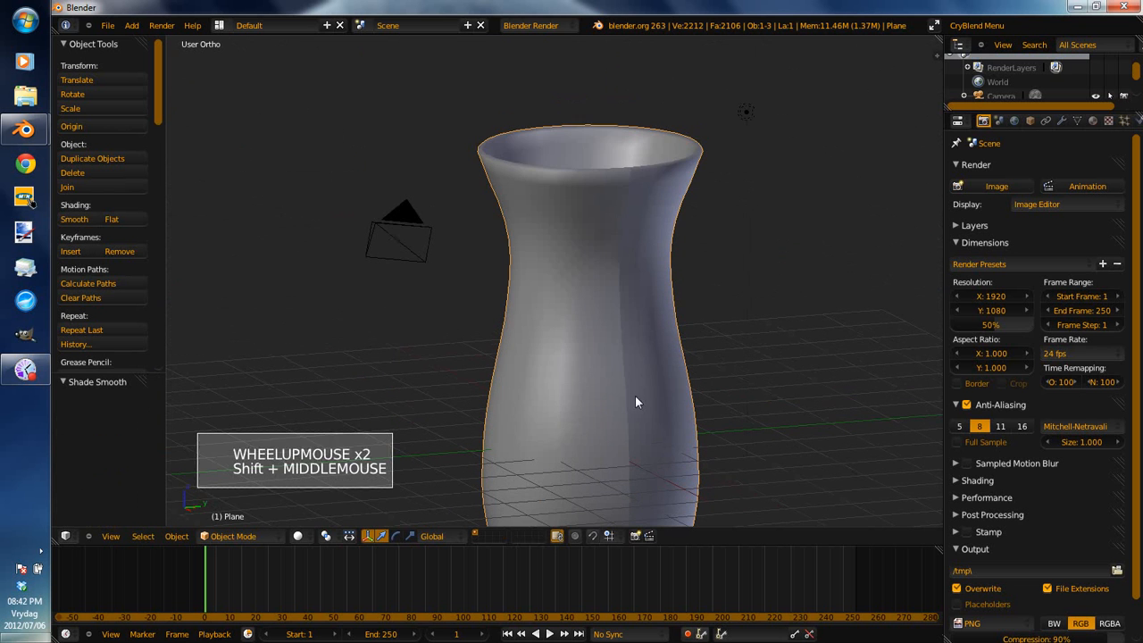
key(Tab)
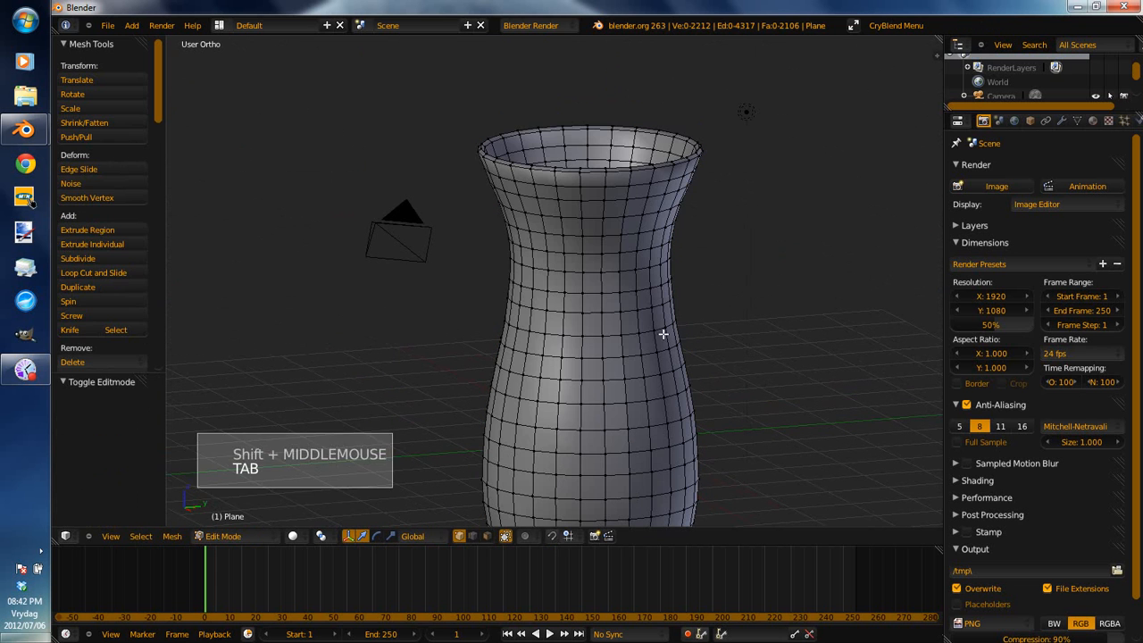
alt+right_click(623, 293)
alt+right_click(616, 284)
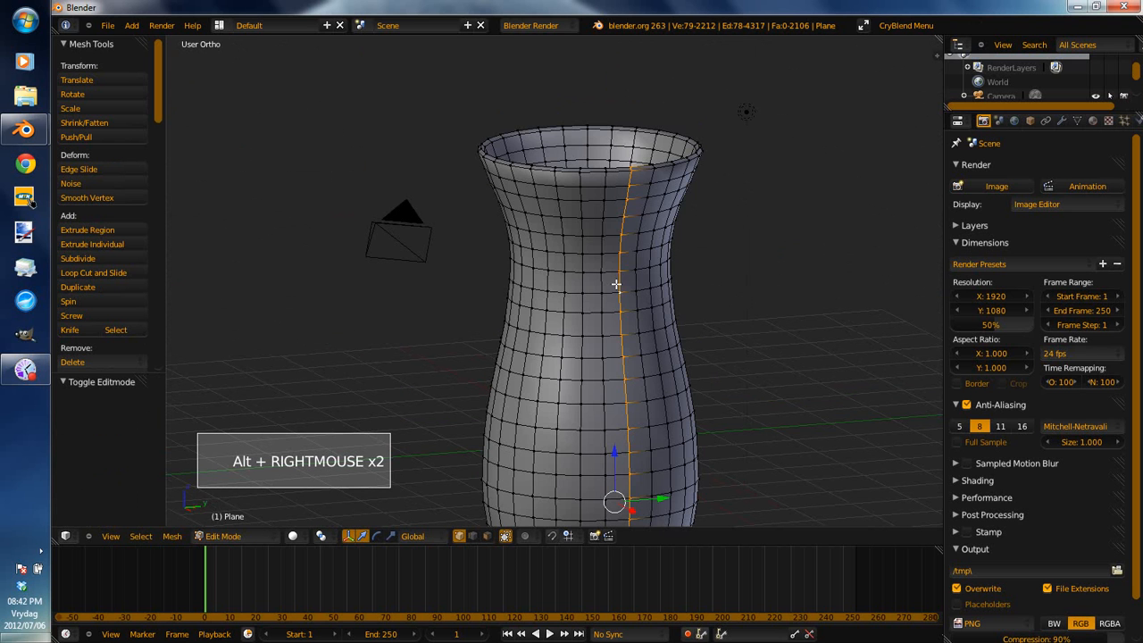
key(z)
alt+right_click(617, 284)
key(ctrl+z)
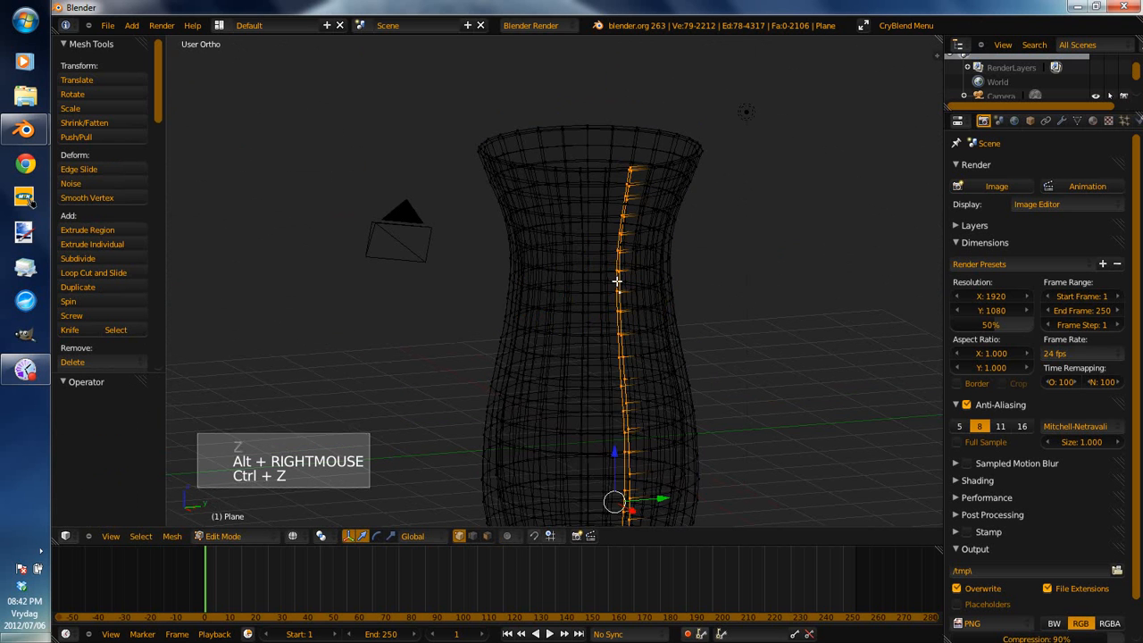
key(z)
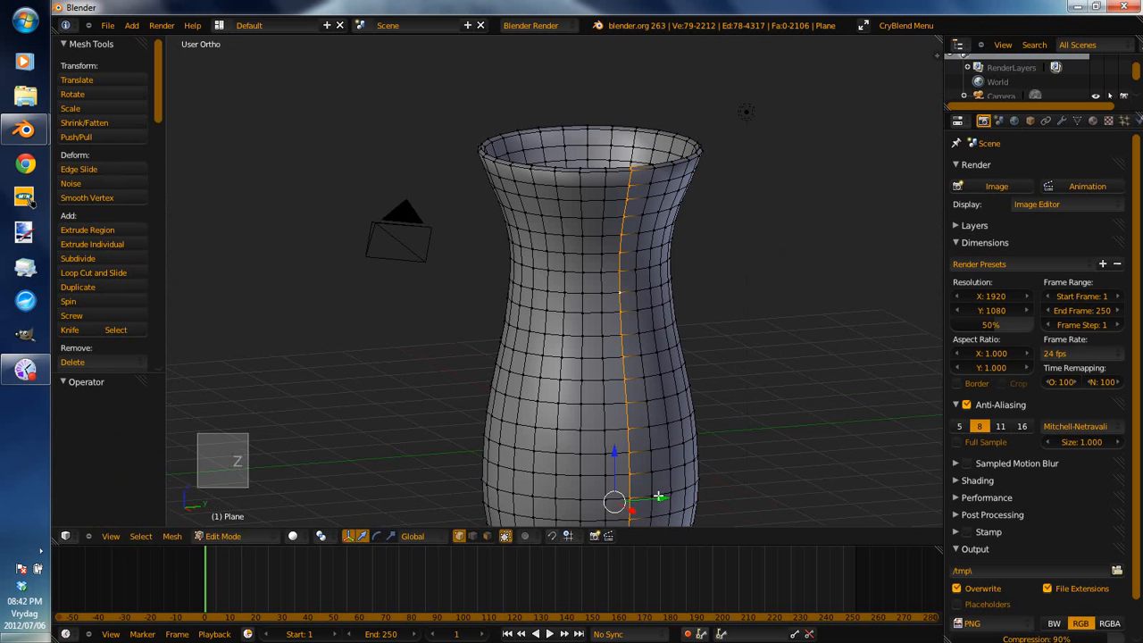
drag(661, 497, 732, 492)
key(ctrl+z)
key(a)
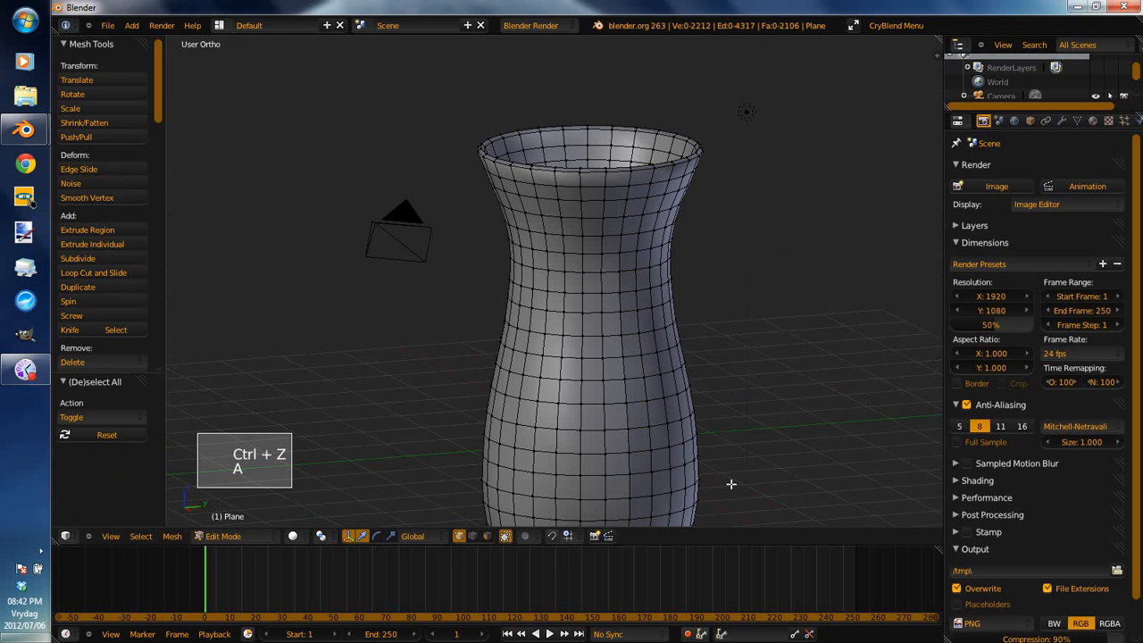
Remove the doubled vertices from the entire glass mesh and return to Object Mode.
key(a)
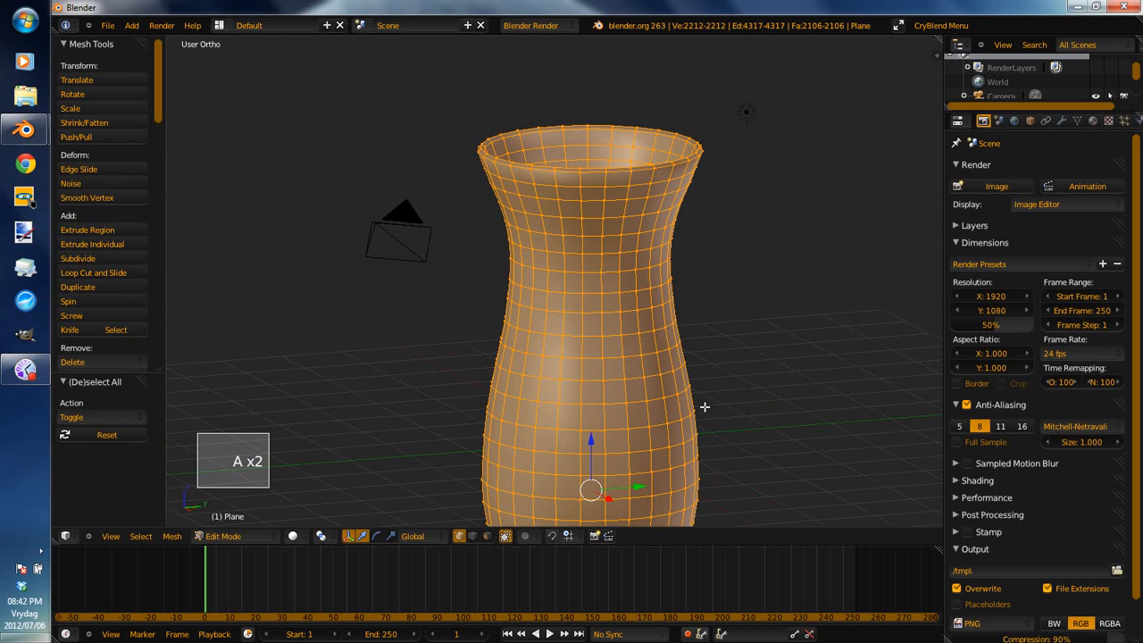
key(w)
mouse_move(698, 291)
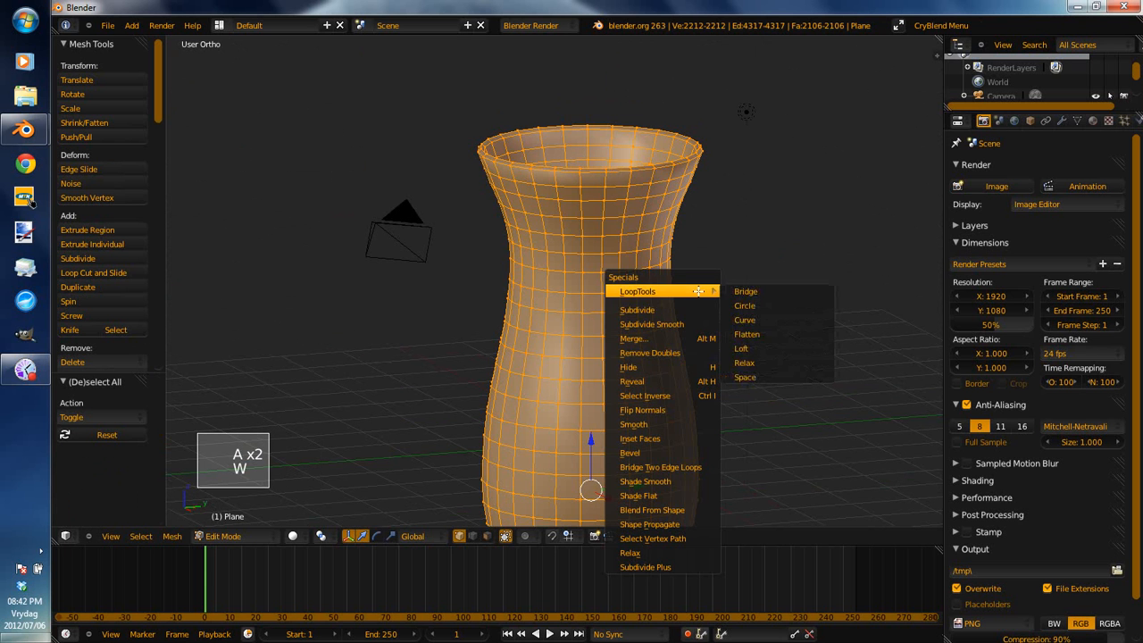
click(677, 352)
key(Tab)
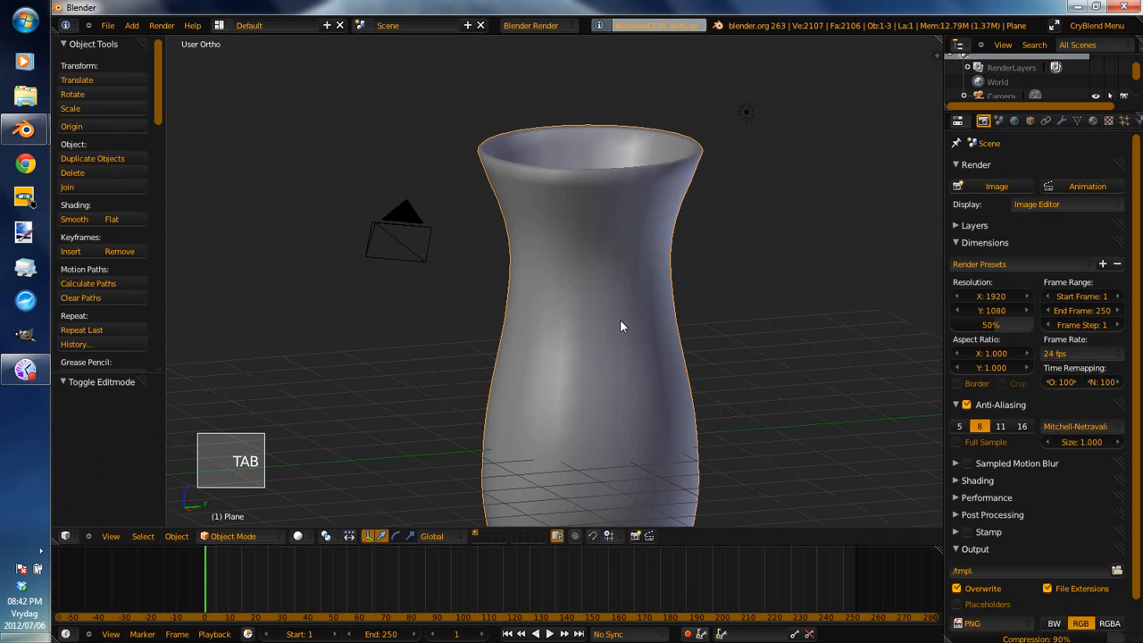
middle_drag(622, 327, 576, 320)
middle_drag(658, 327, 562, 322)
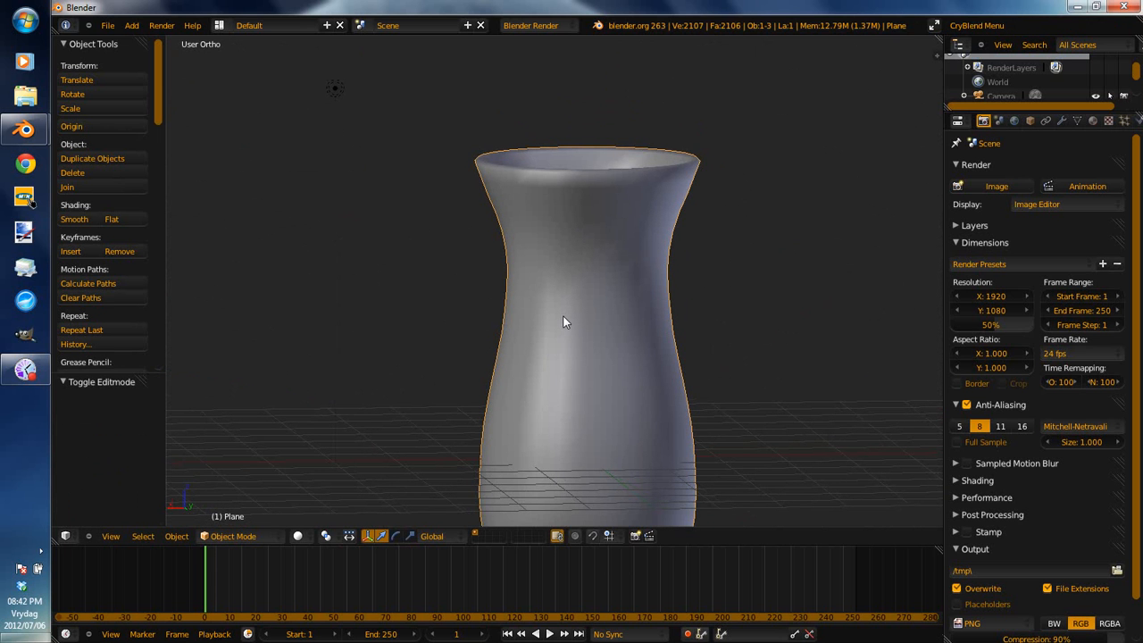
Add a level 2 subdivision surface to the glass and show its modifier settings.
key(ctrl+2)
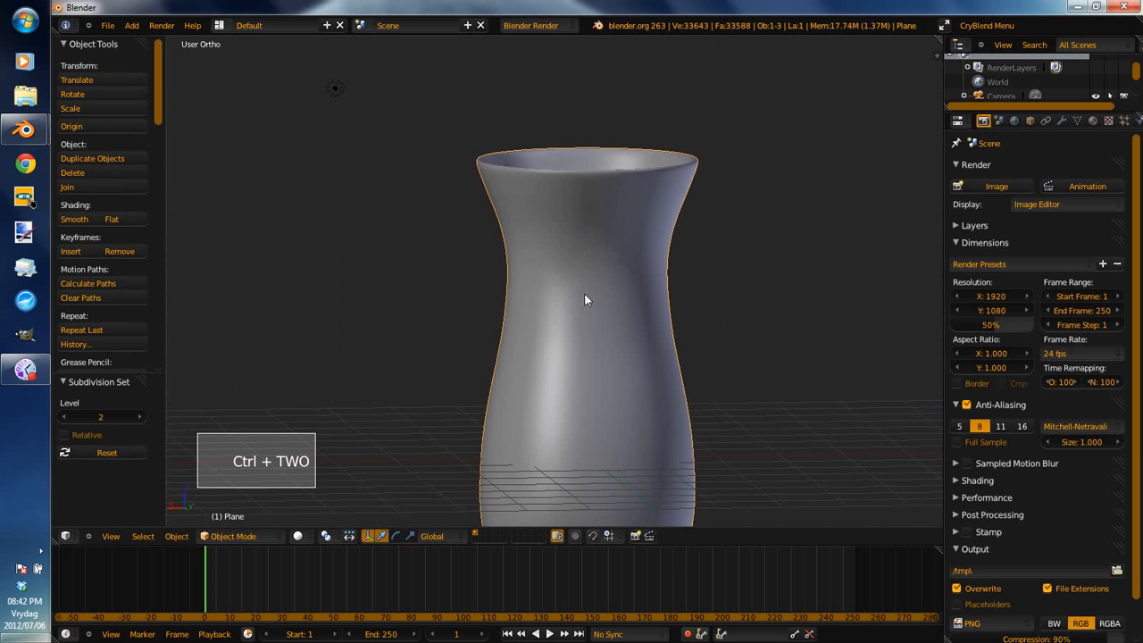
click(1061, 120)
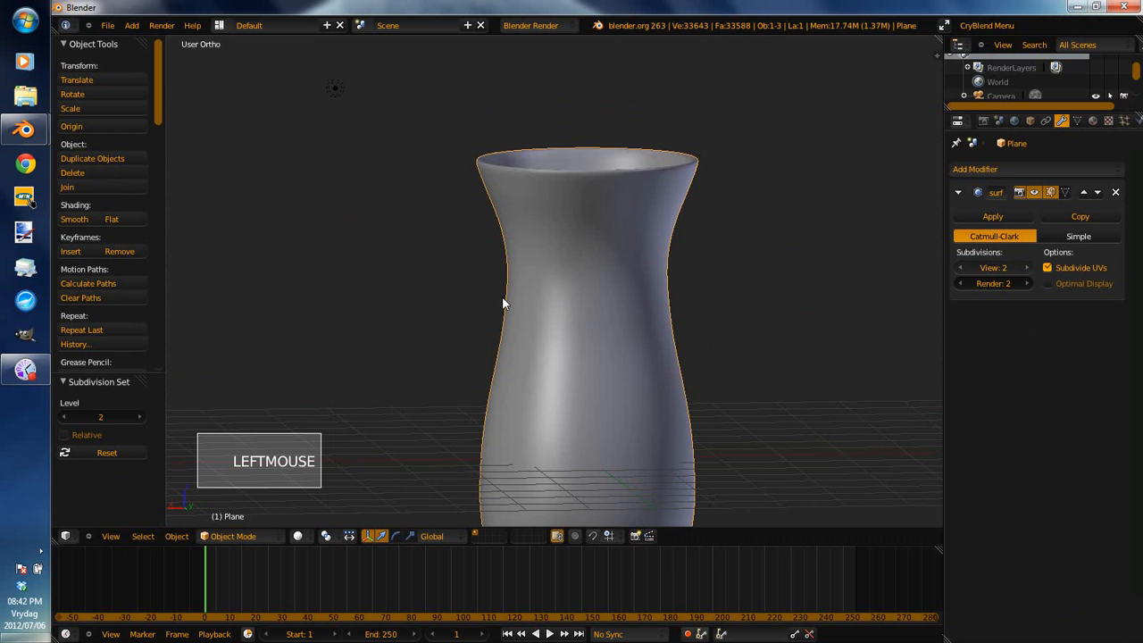
scroll(500, 290, down, 4)
scroll(534, 300, down, 1)
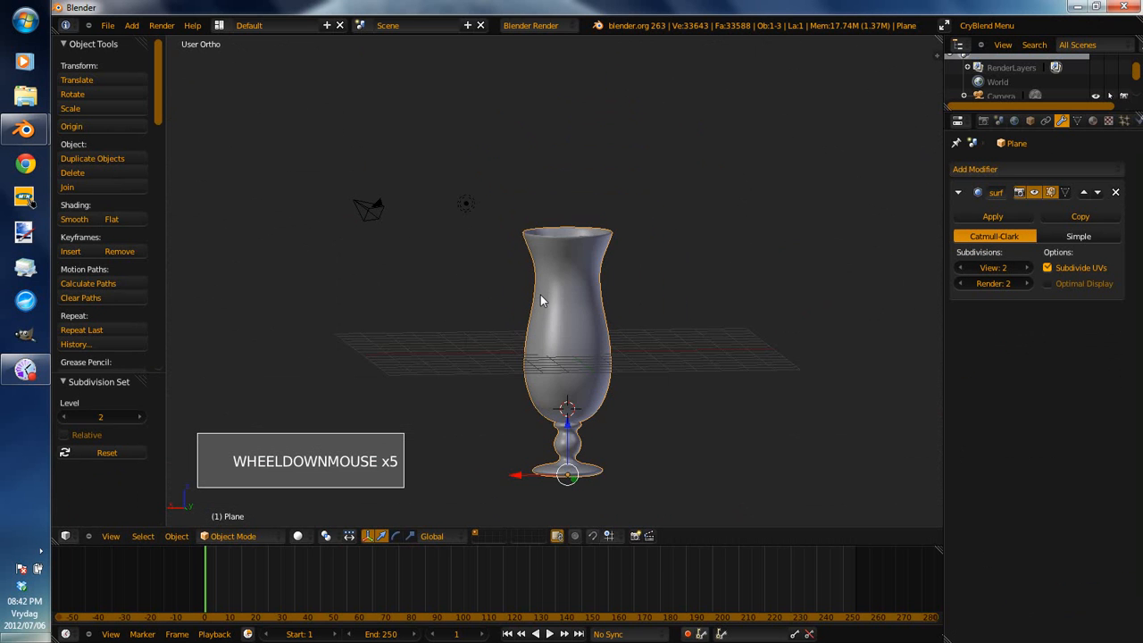
In the front view, snap the 3D cursor to the scene centre.
key(KP_1)
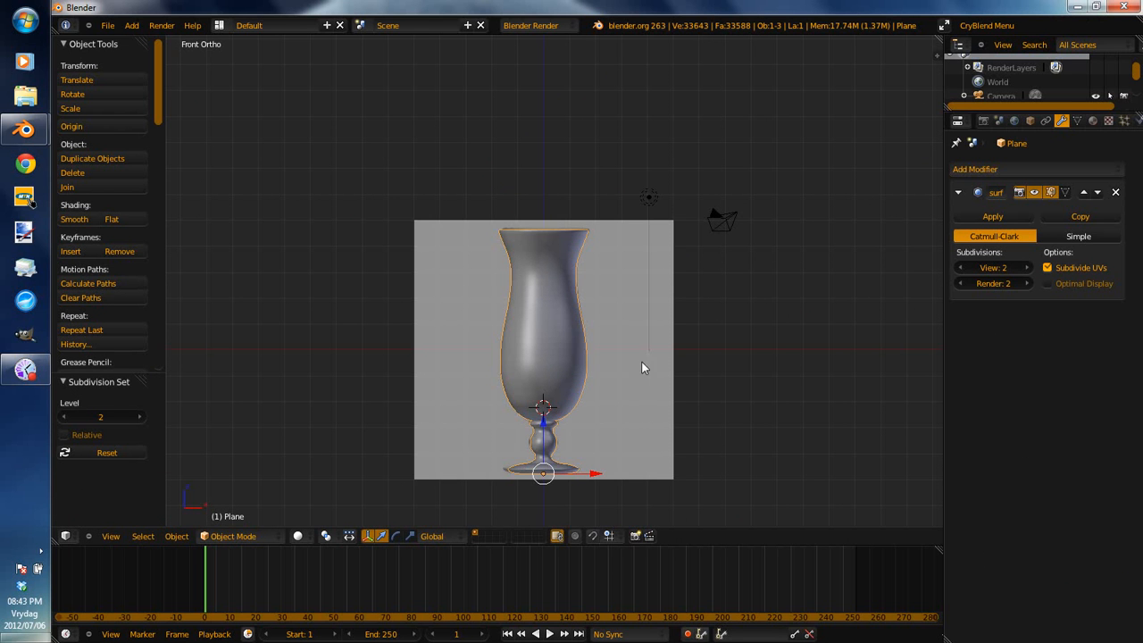
key(shift+c)
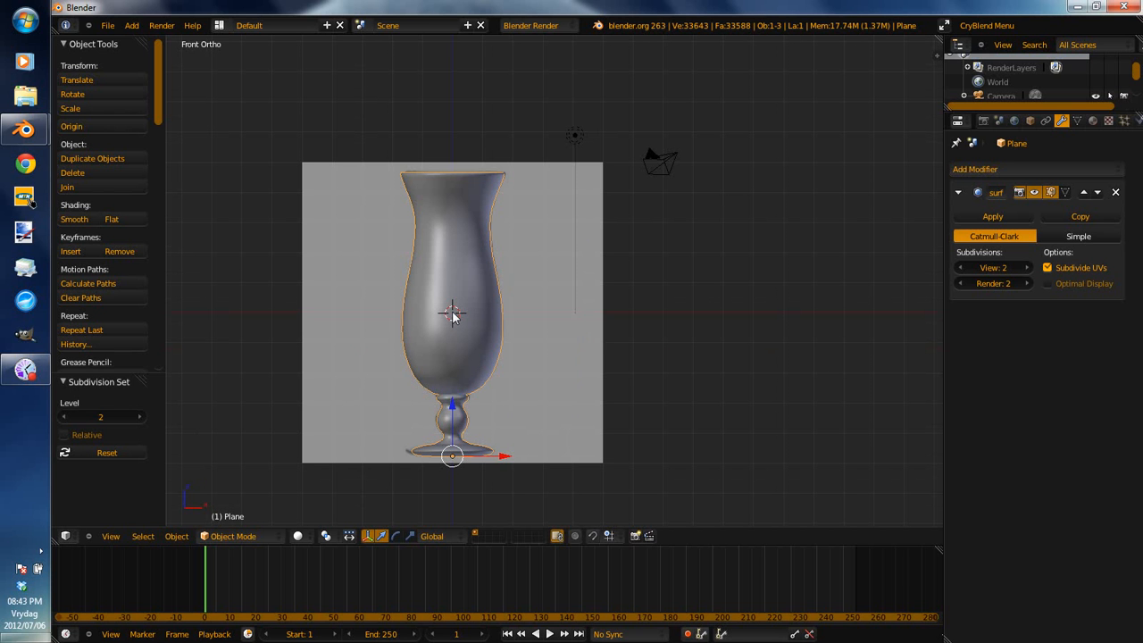
key(shift+s)
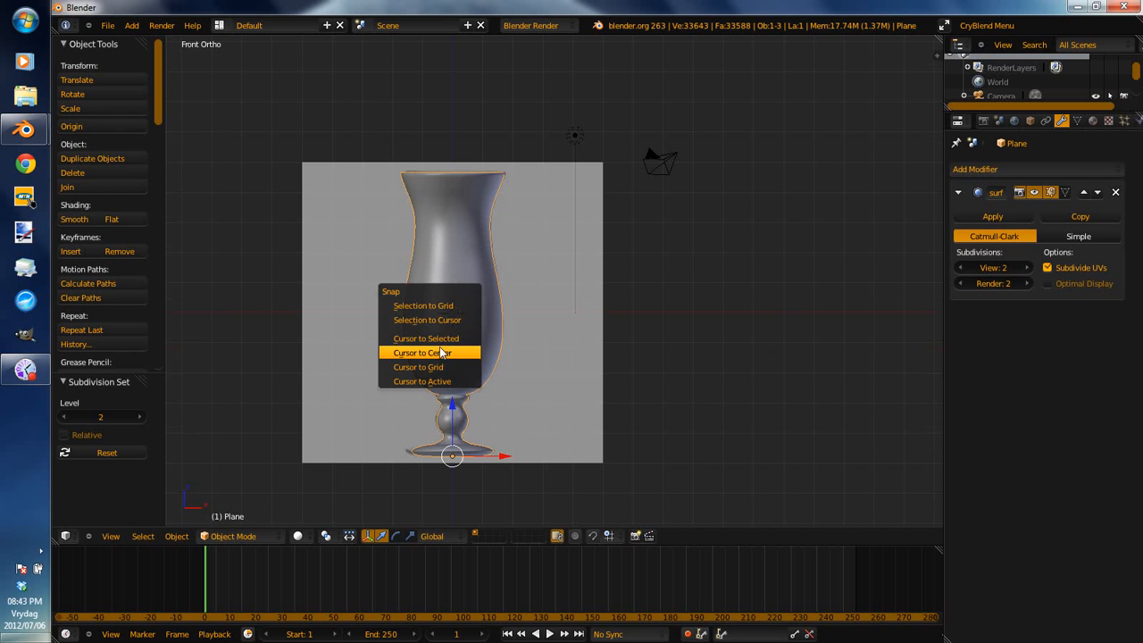
click(449, 354)
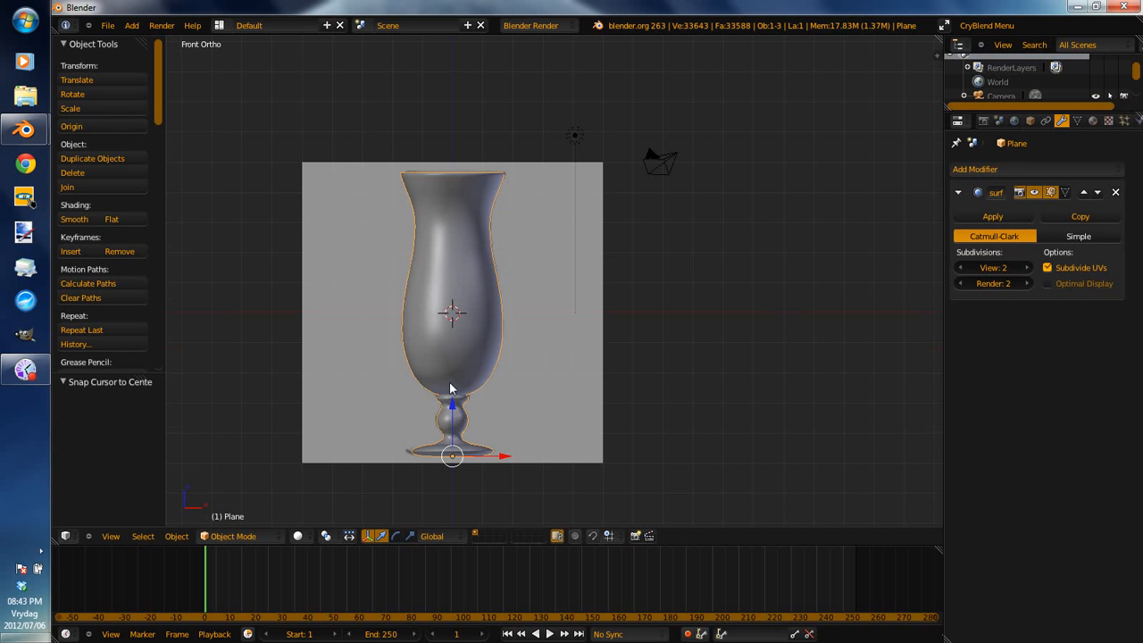
Snap the glass to the 3D cursor so that its base's origin sits at the scene centre.
right_click(449, 385)
key(shift+s)
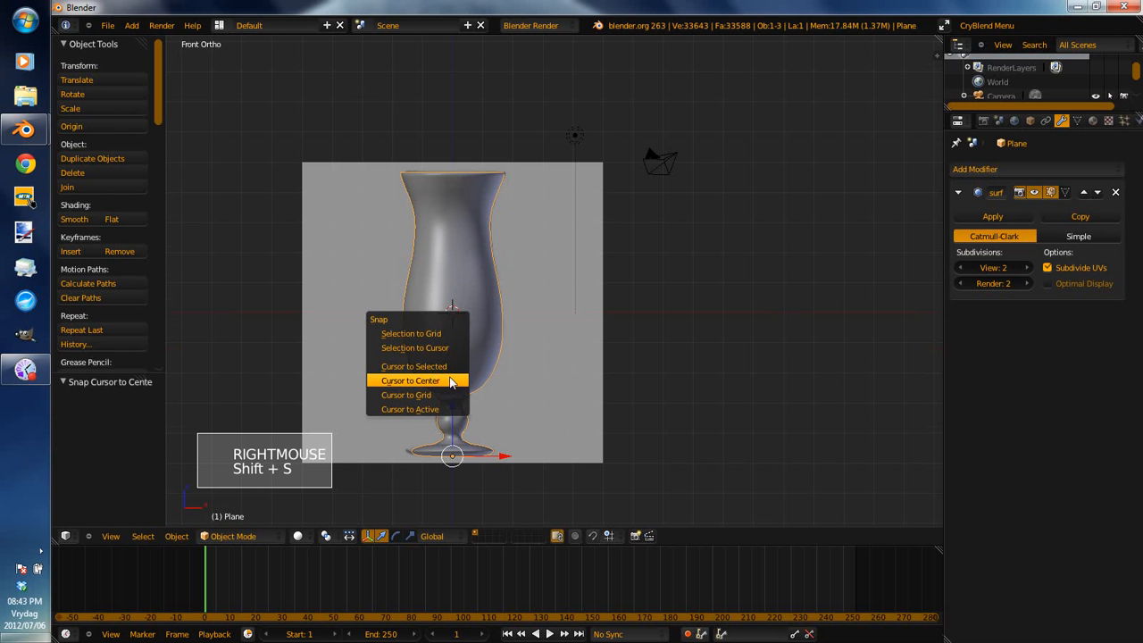
click(438, 348)
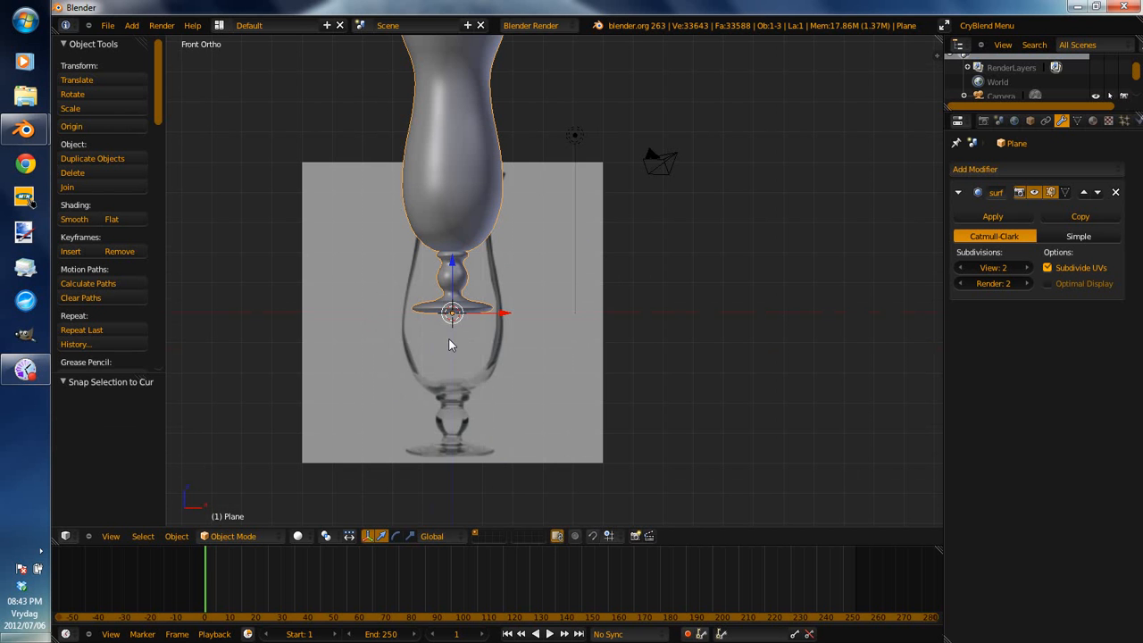
scroll(449, 343, up, 2)
middle_drag(555, 317, 547, 324)
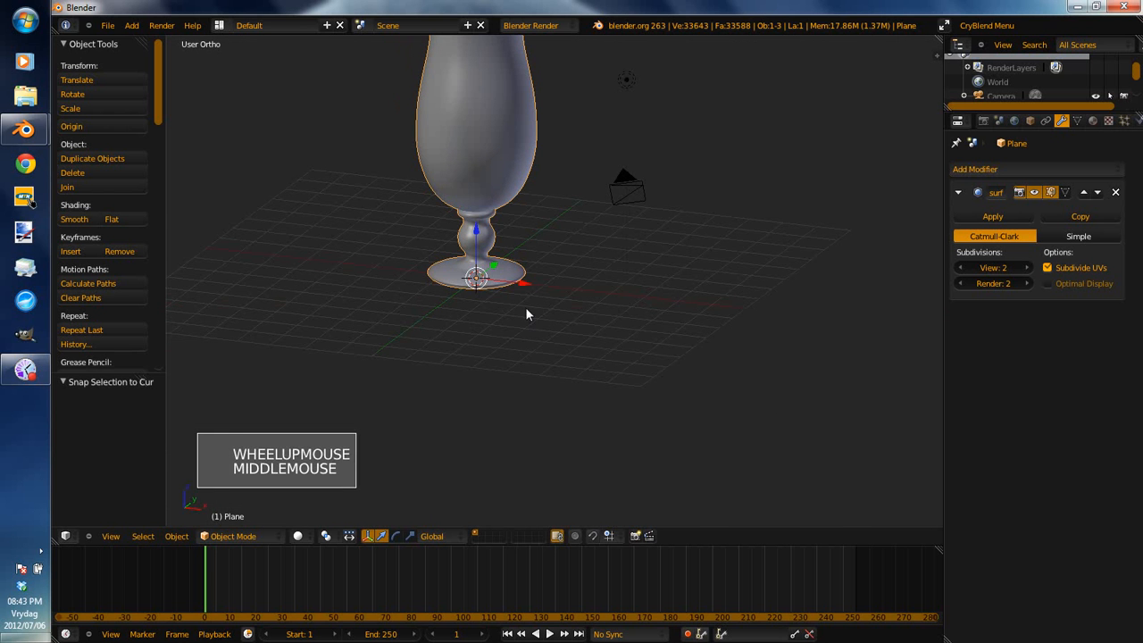
key(shift+s)
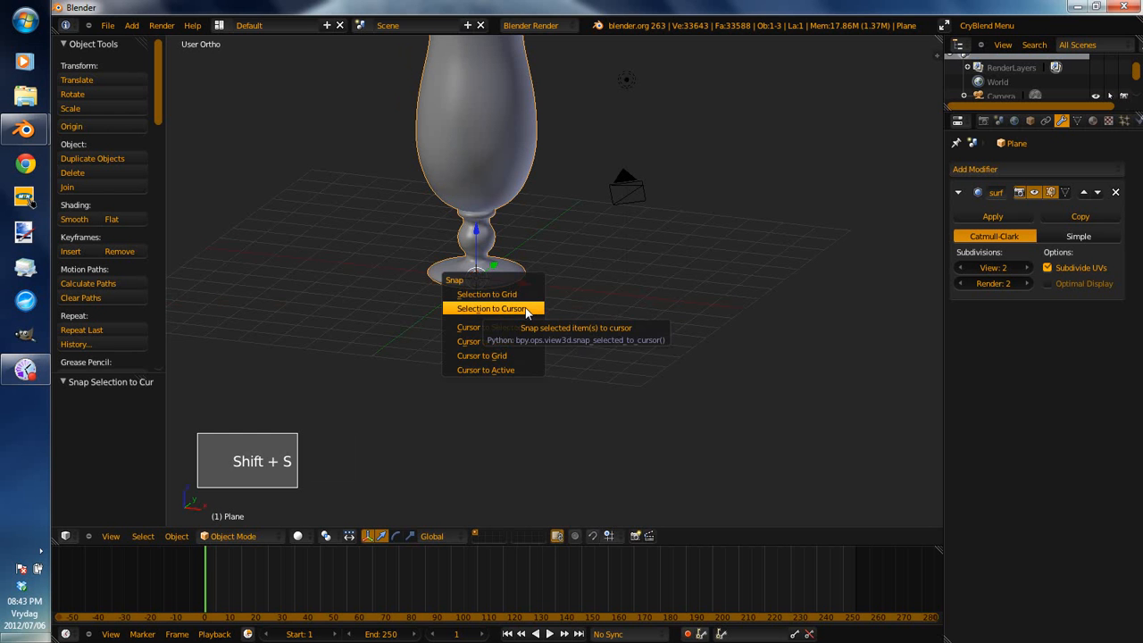
click(525, 308)
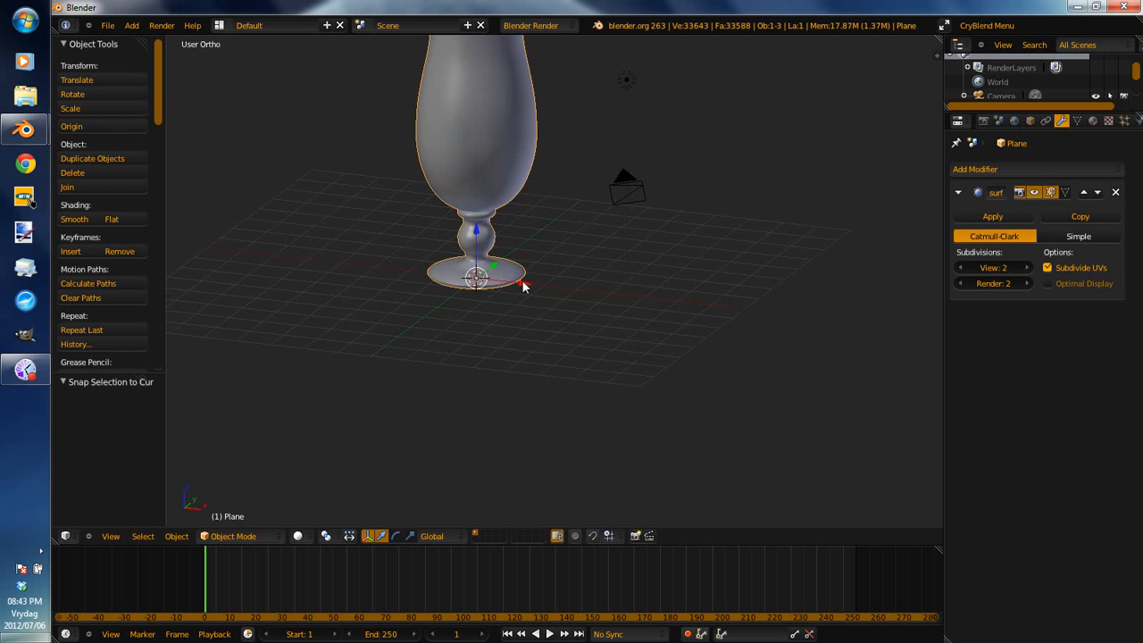
scroll(532, 277, down, 1)
middle_drag(536, 272, 442, 374)
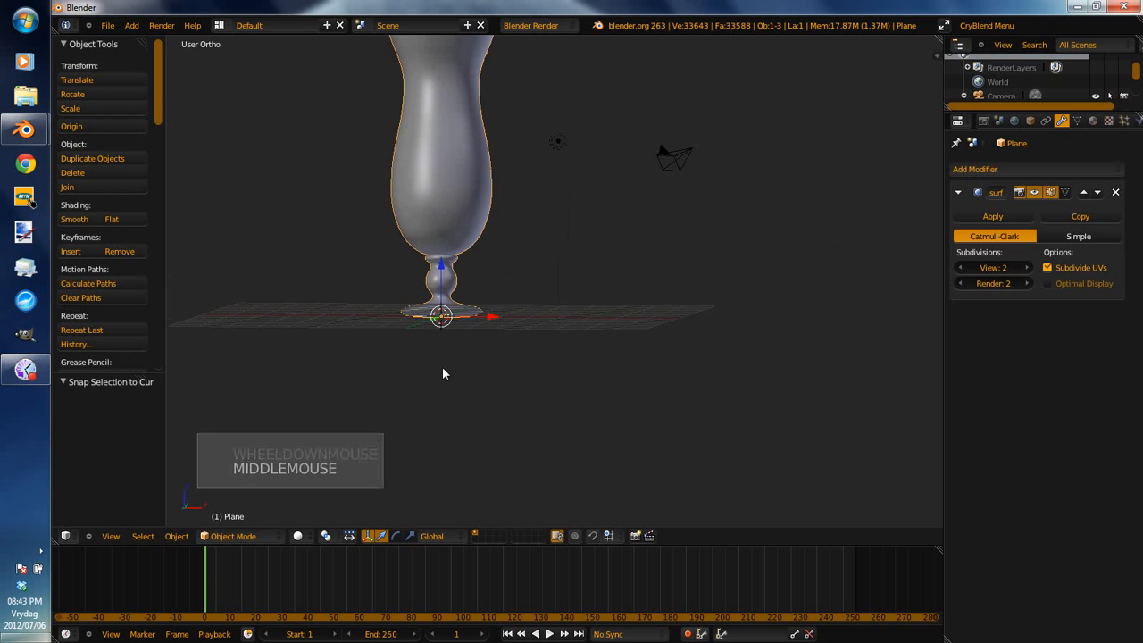
In Edit Mode, box-select the visible vertices clustered at the centre of the underside of the glass's base.
scroll(451, 384, up, 6)
key(Tab)
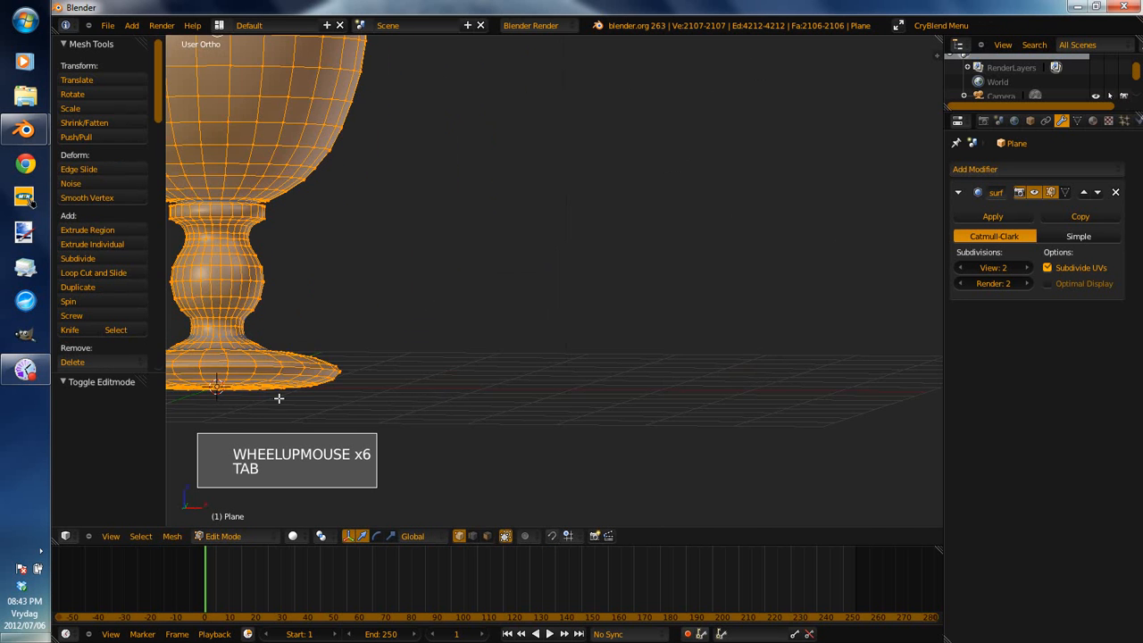
shift+middle_drag(279, 399, 273, 247)
right_click(247, 257)
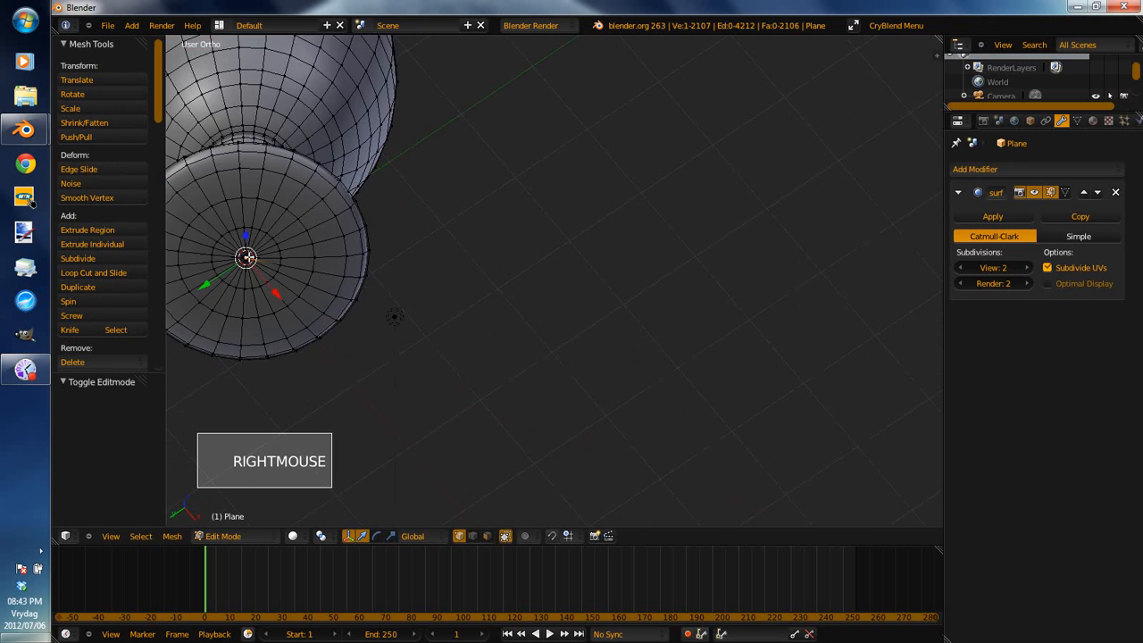
scroll(485, 247, up, 3)
shift+middle_drag(485, 248, 830, 214)
scroll(618, 238, up, 3)
scroll(595, 258, up, 1)
shift+middle_drag(594, 258, 631, 322)
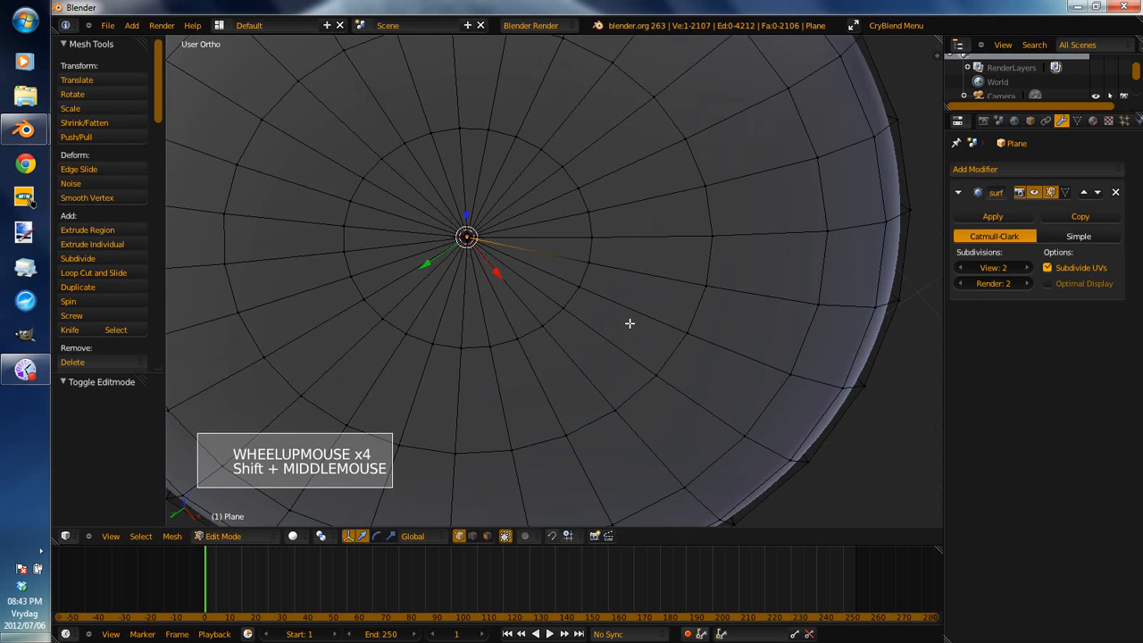
scroll(569, 289, up, 2)
scroll(511, 282, up, 5)
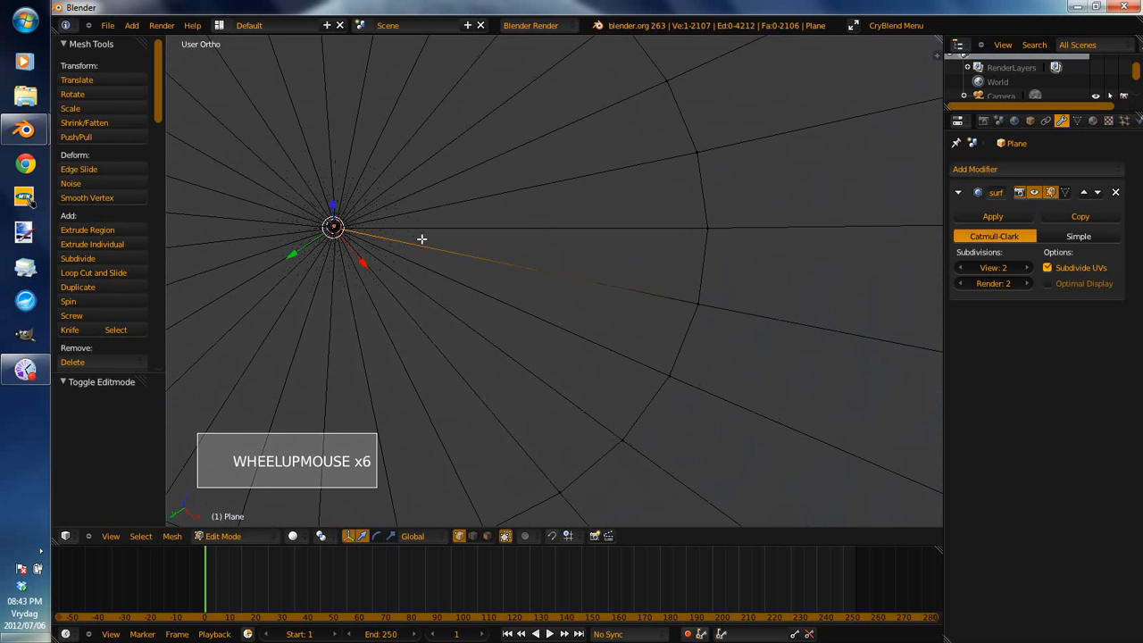
key(a)
key(b)
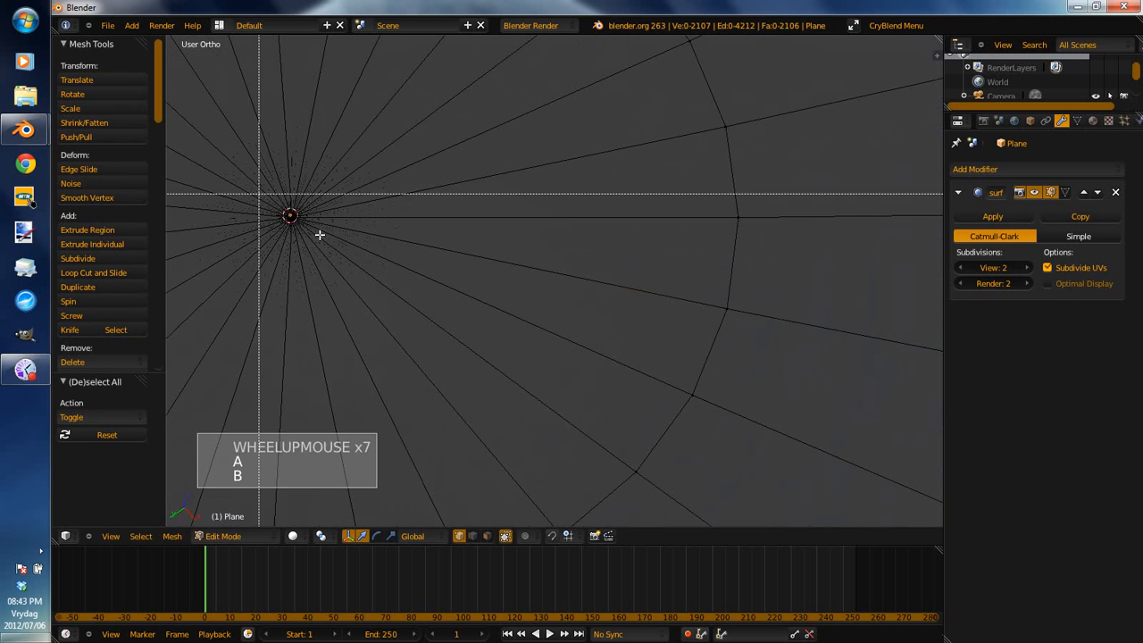
drag(258, 194, 353, 255)
Turn off limiting selection to visible geometry and box-select the entire vertex cluster at the underside's centre.
key(b)
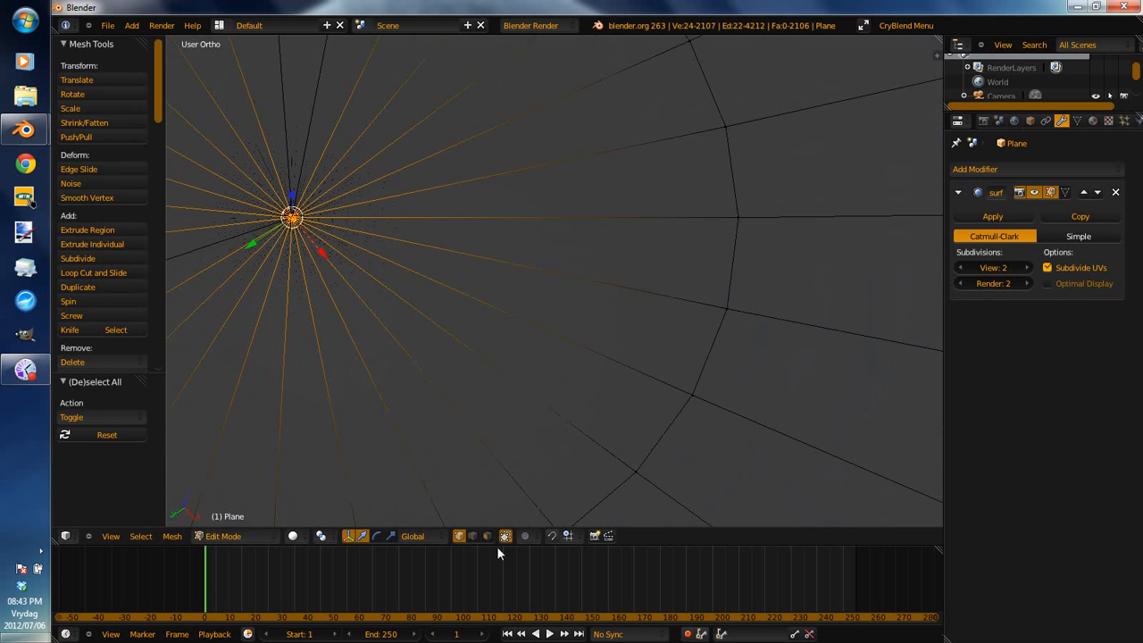
click(417, 243)
middle_drag(416, 252, 449, 250)
key(b)
drag(322, 167, 401, 205)
key(b)
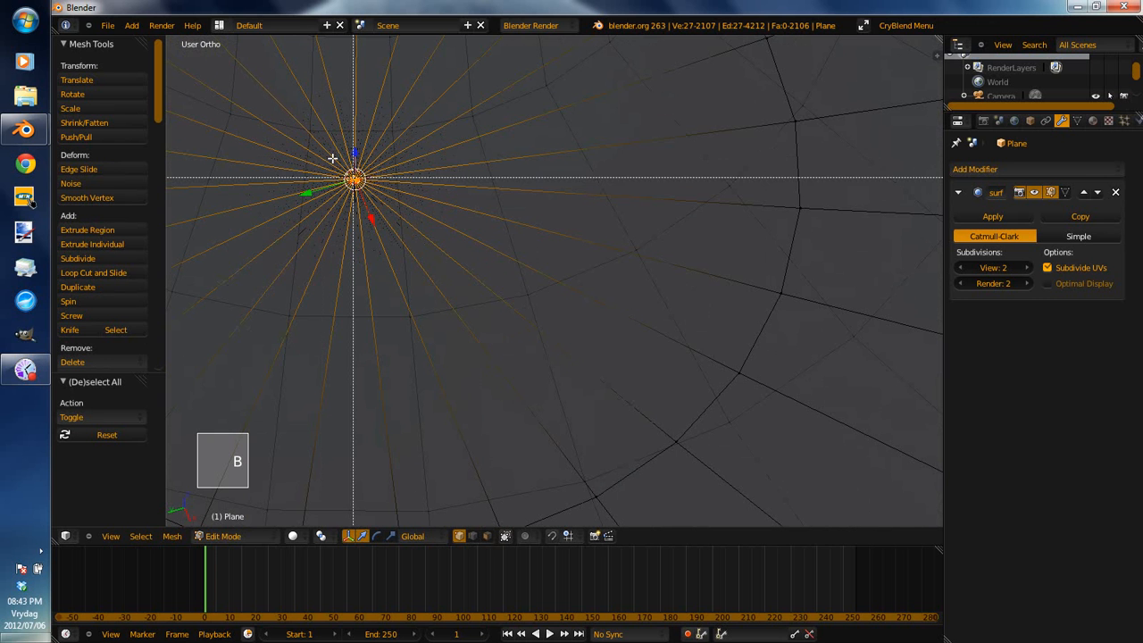
drag(332, 157, 453, 247)
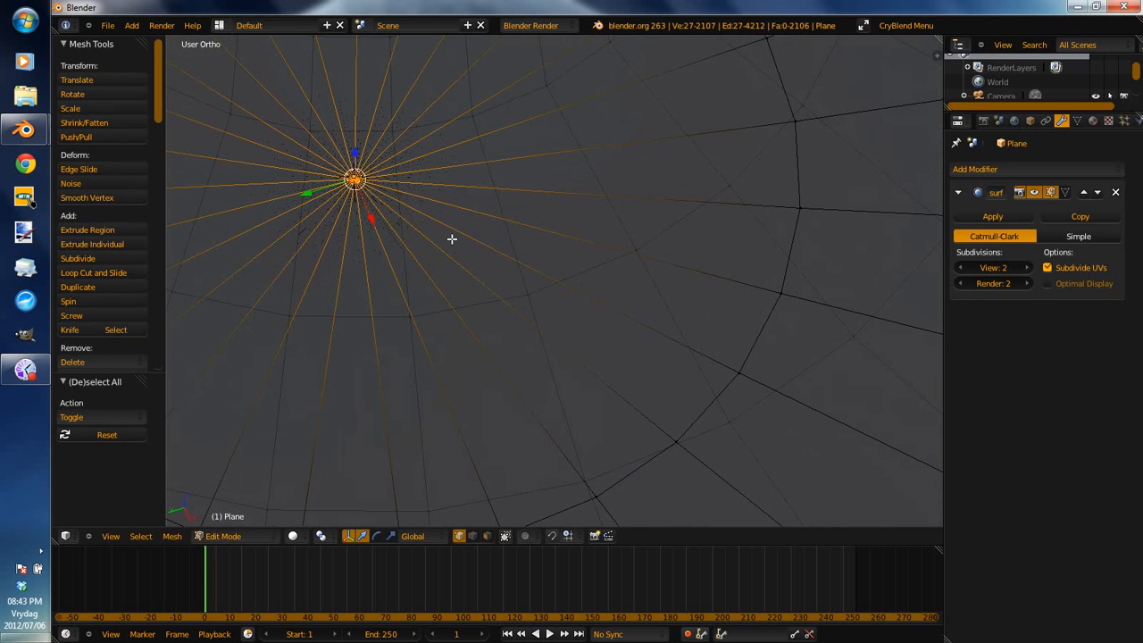
Merge the selected underside vertices at their centre and return to Object Mode.
key(space)
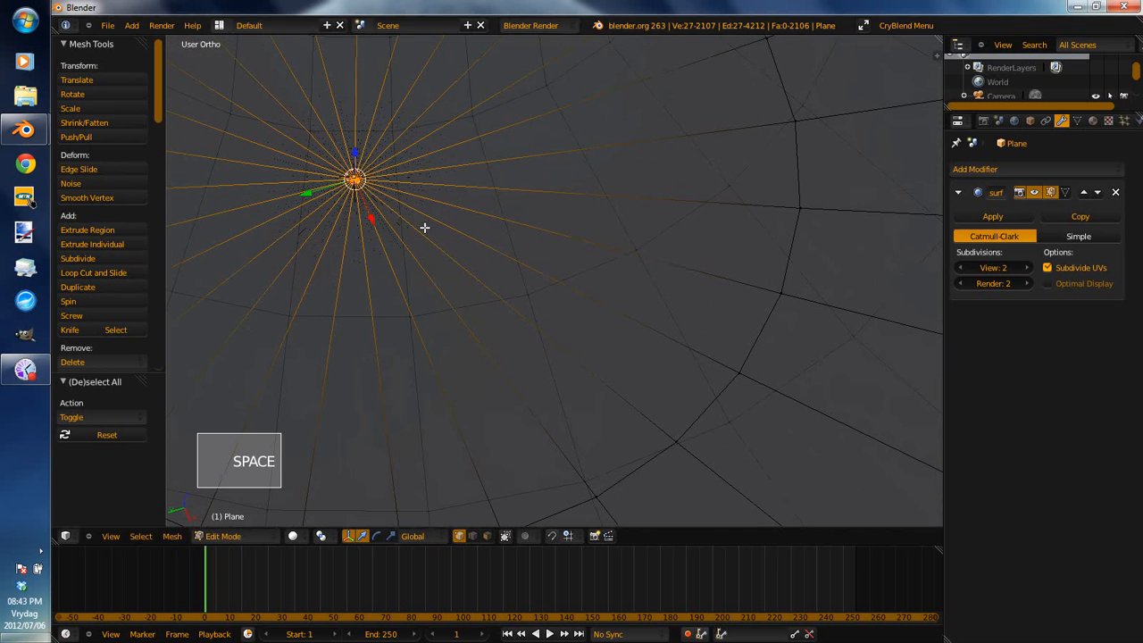
key(alt+m)
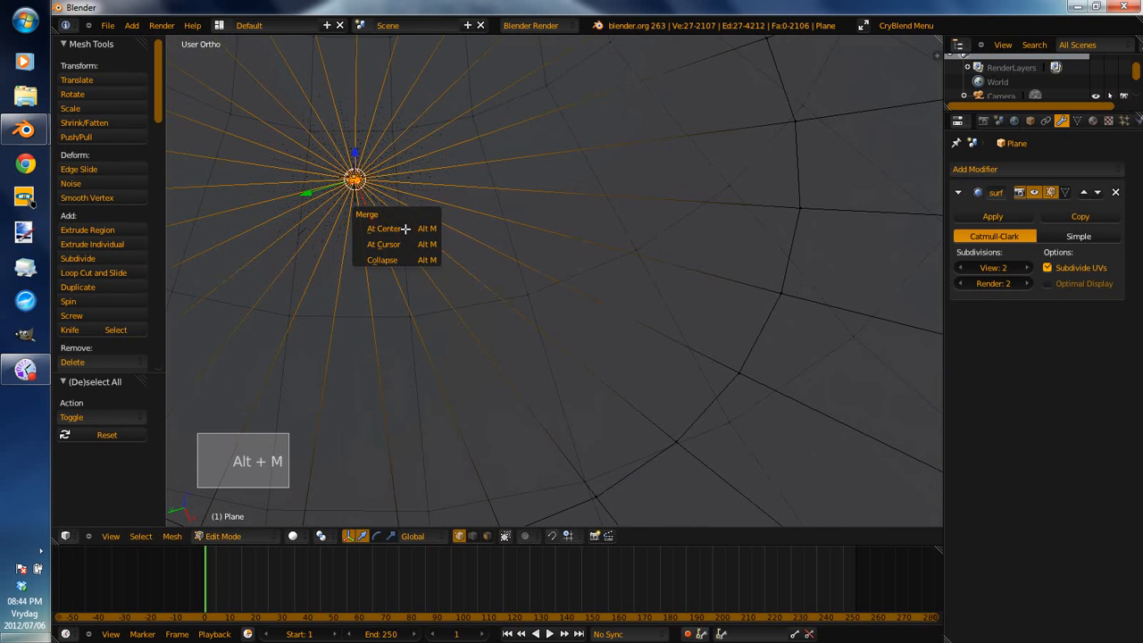
click(405, 229)
scroll(408, 230, down, 2)
key(Tab)
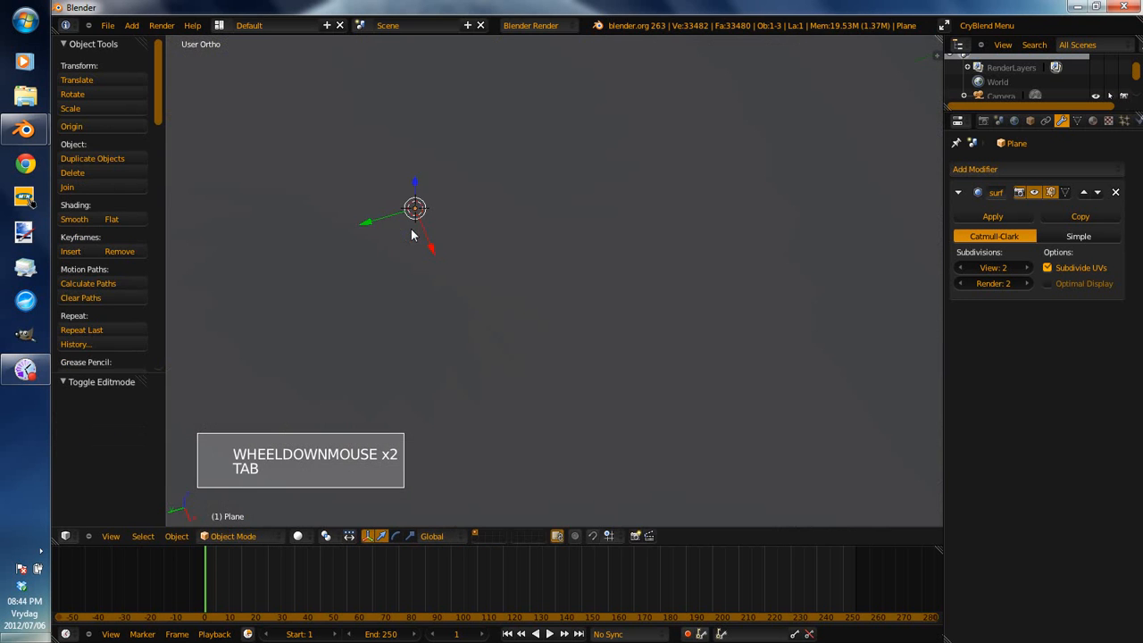
scroll(412, 239, down, 2)
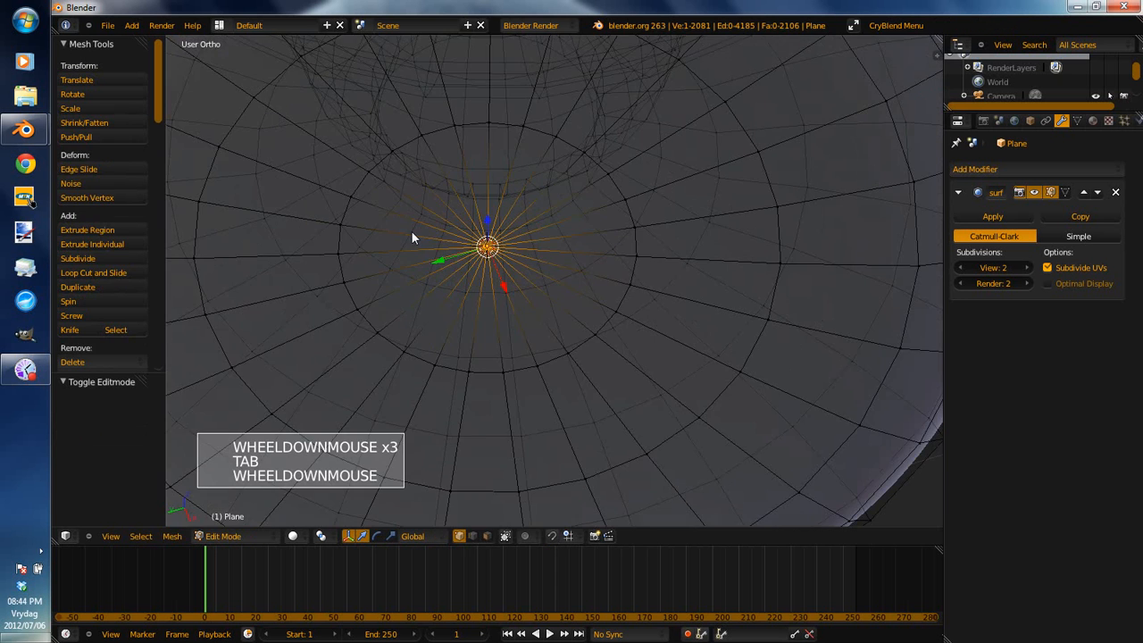
key(Tab)
Examine the underside of the base around the merged centre vertex, both smoothed and in Edit Mode.
scroll(412, 232, down, 4)
scroll(572, 201, down, 1)
middle_drag(602, 211, 621, 256)
scroll(605, 279, down, 1)
scroll(609, 279, down, 1)
key(Tab)
scroll(507, 284, up, 4)
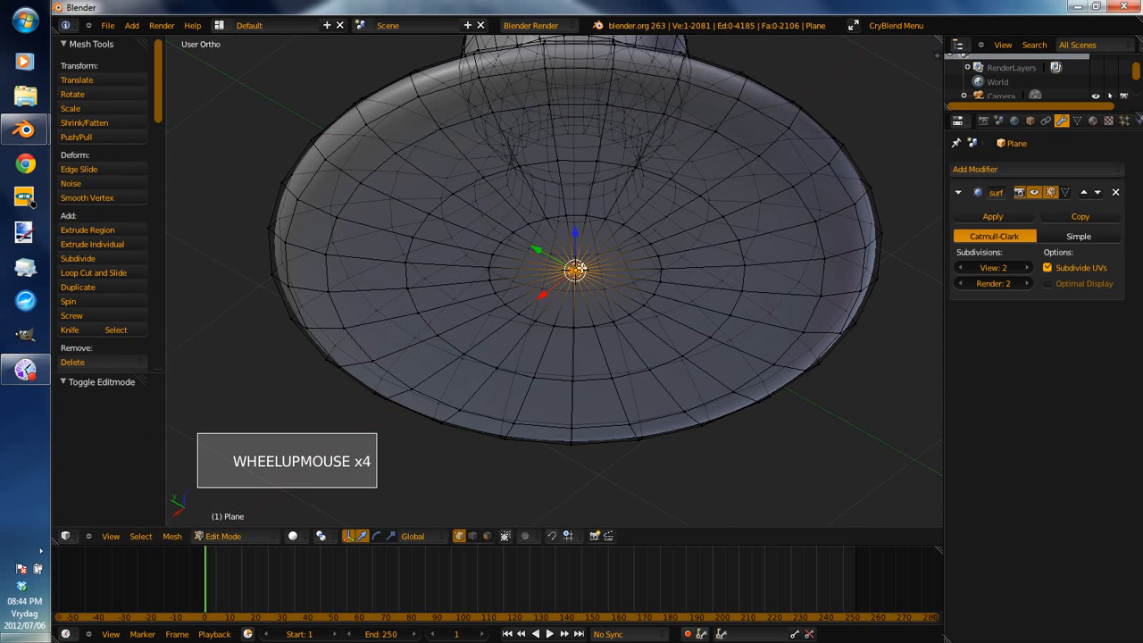
middle_drag(637, 272, 622, 312)
In the front view, select the whole glass mesh and try moving it down 2.394 units along Z.
key(KP_1)
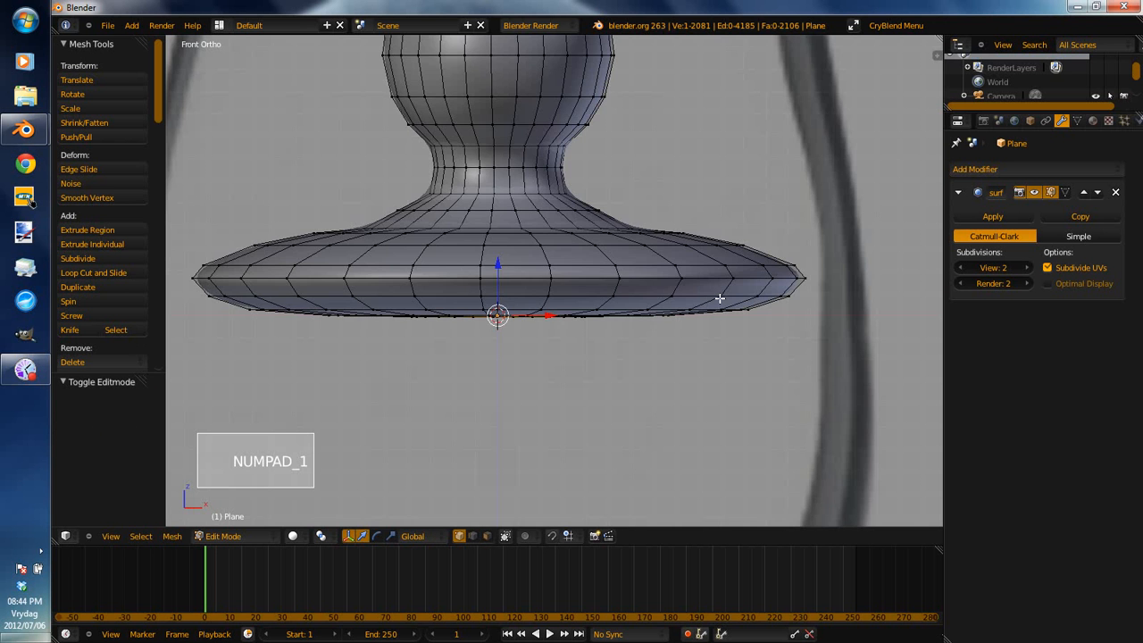
scroll(496, 261, down, 4)
key(a)
scroll(540, 245, down, 1)
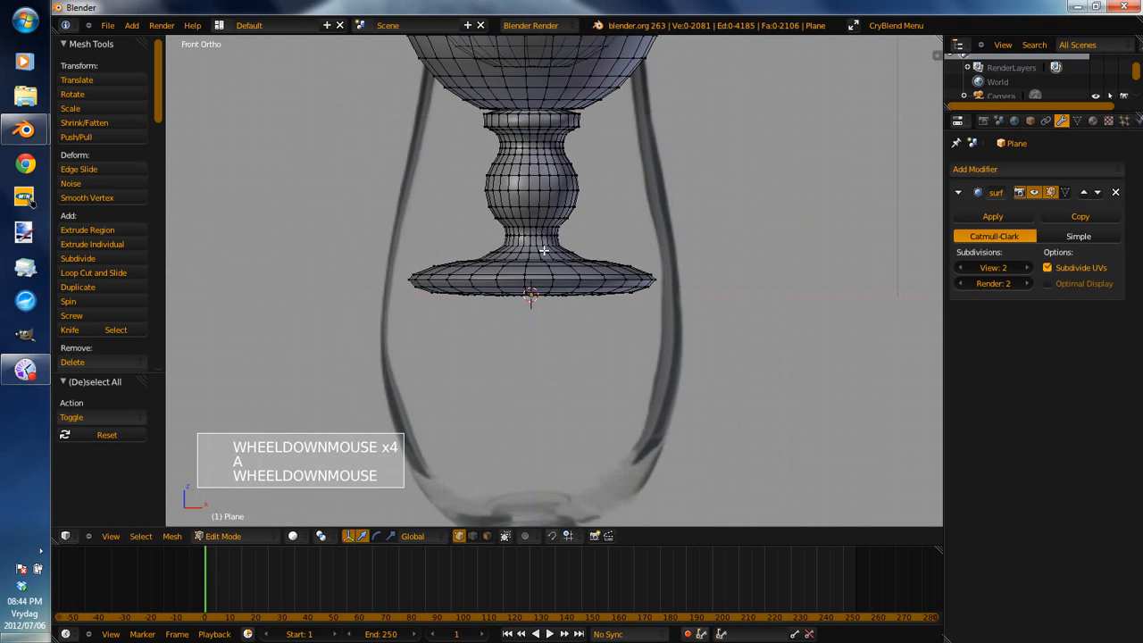
key(a)
scroll(536, 232, down, 1)
key(g)
key(z)
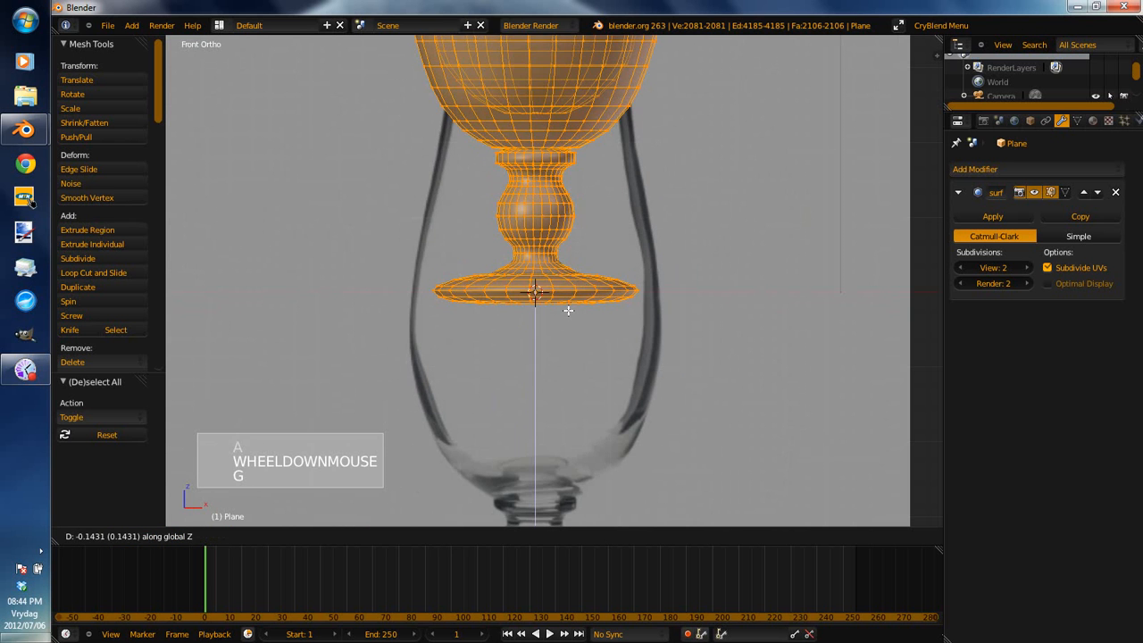
click(572, 411)
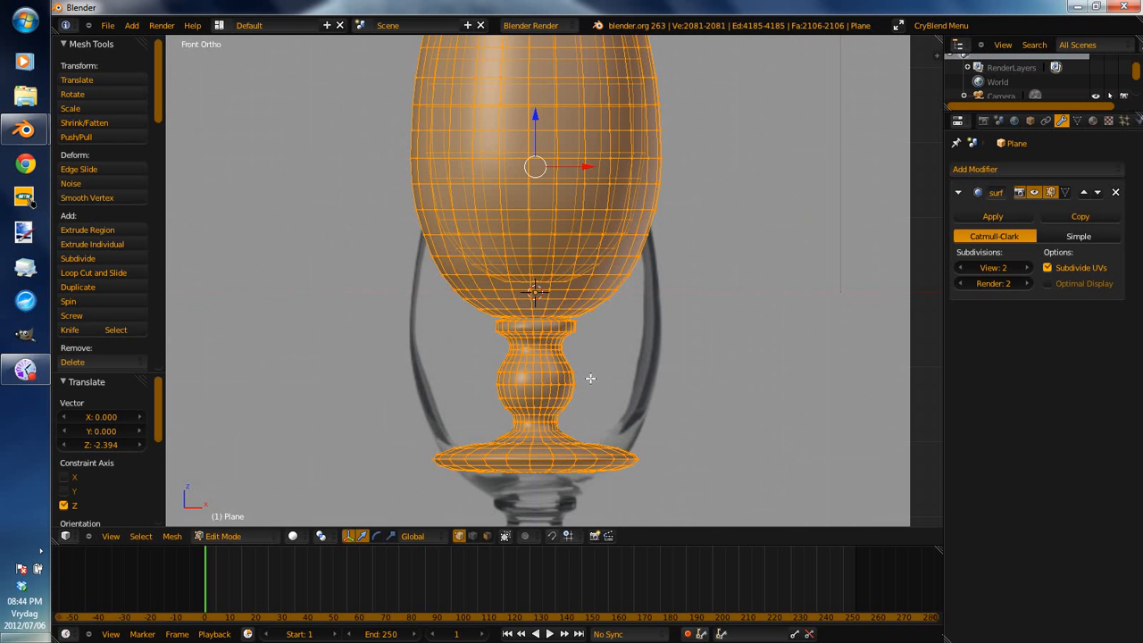
Try moving the whole mesh back up along Z and undo both vertical moves.
key(g)
key(z)
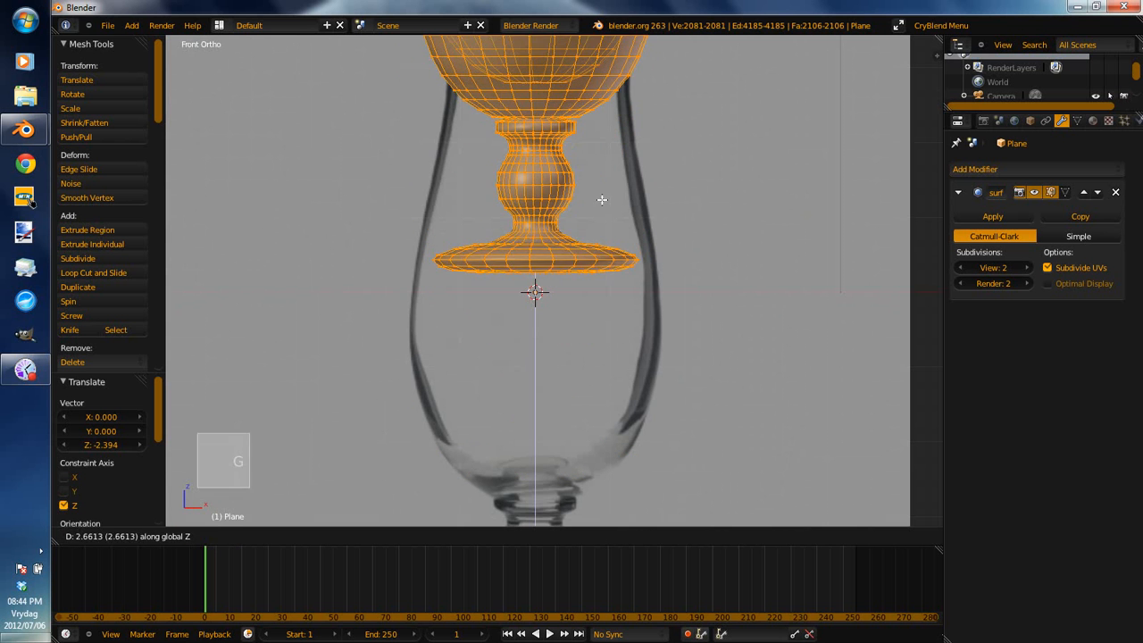
click(666, 232)
key(ctrl+z)
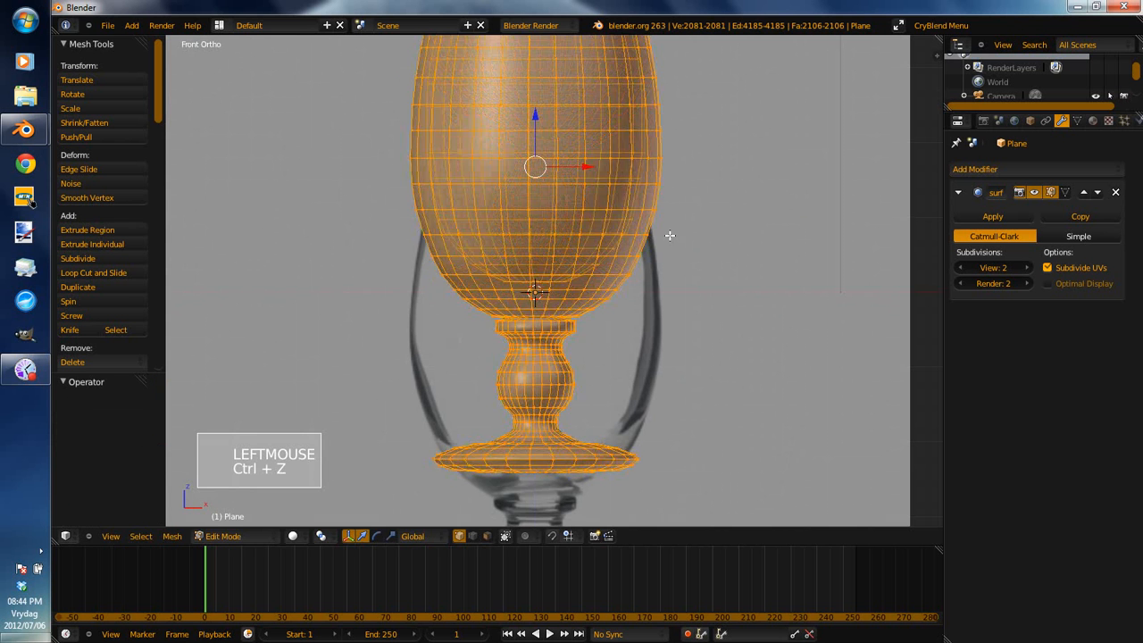
key(ctrl+z)
Return to Object Mode and add a mesh plane at the 3D cursor beneath the glass's base.
key(Tab)
middle_drag(698, 226, 592, 235)
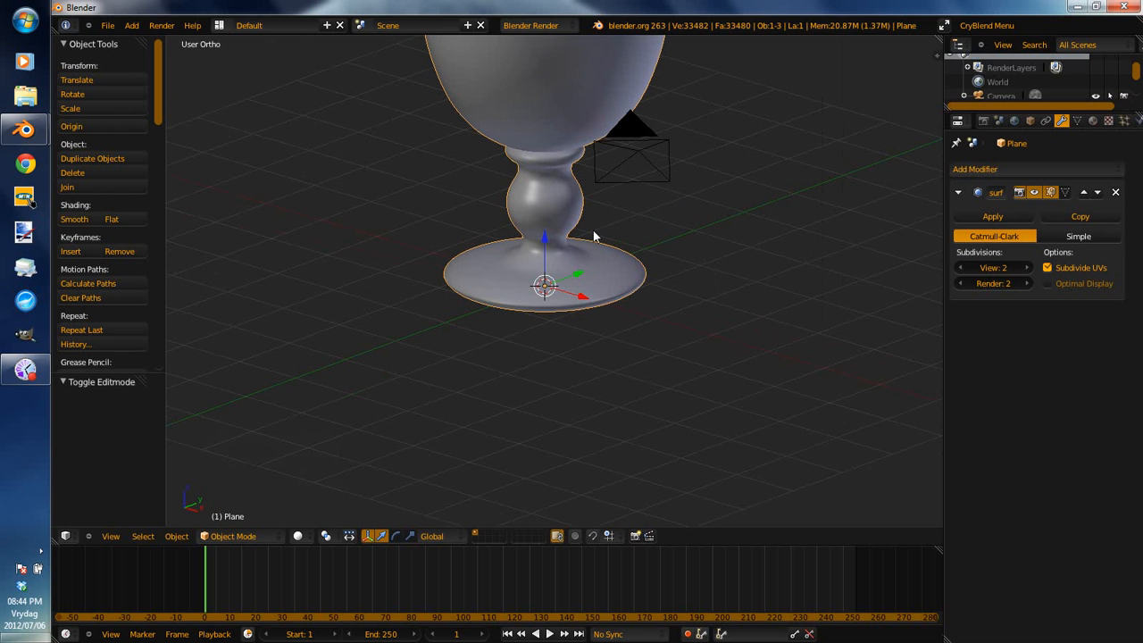
key(shift+a)
mouse_move(597, 231)
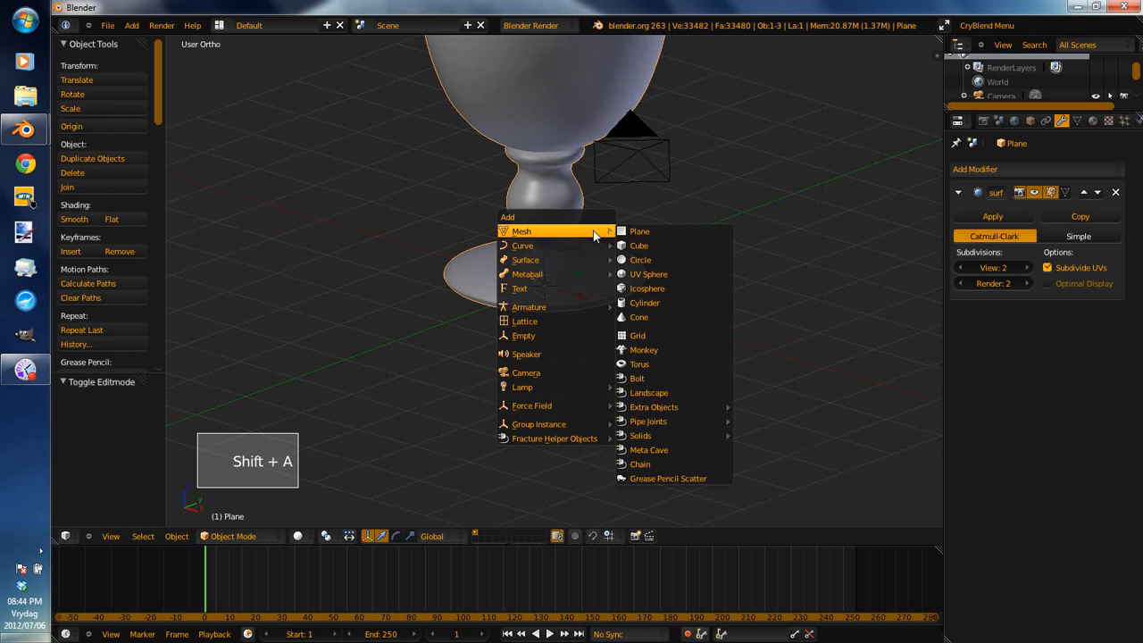
click(639, 231)
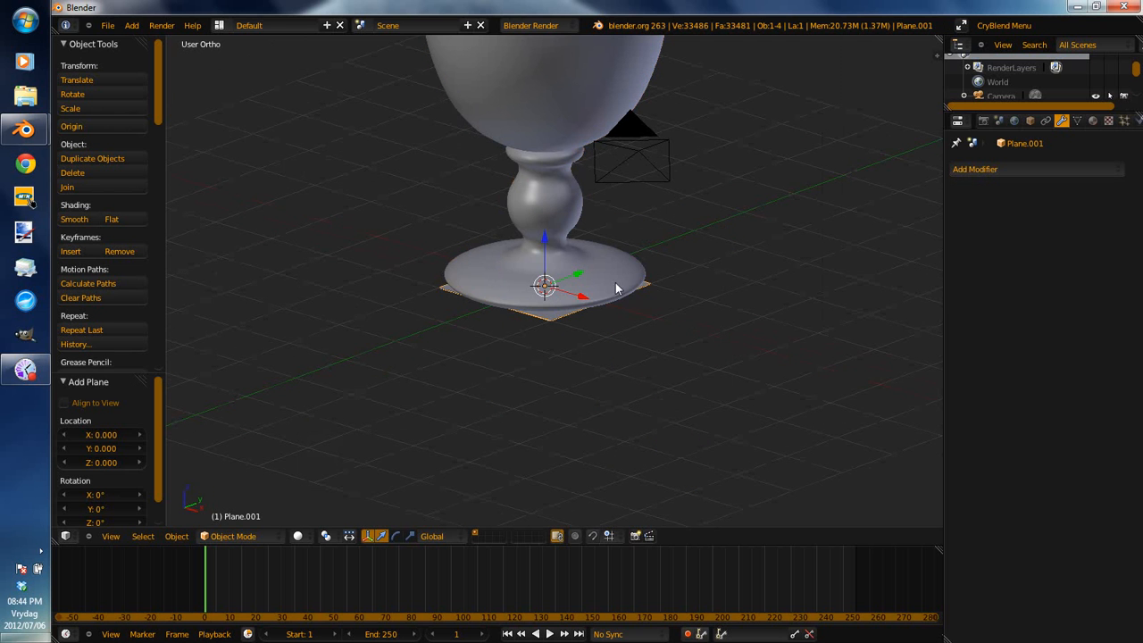
Set up a front perspective view of the glass and align the camera to it.
middle_drag(615, 285, 655, 289)
key(KP_5)
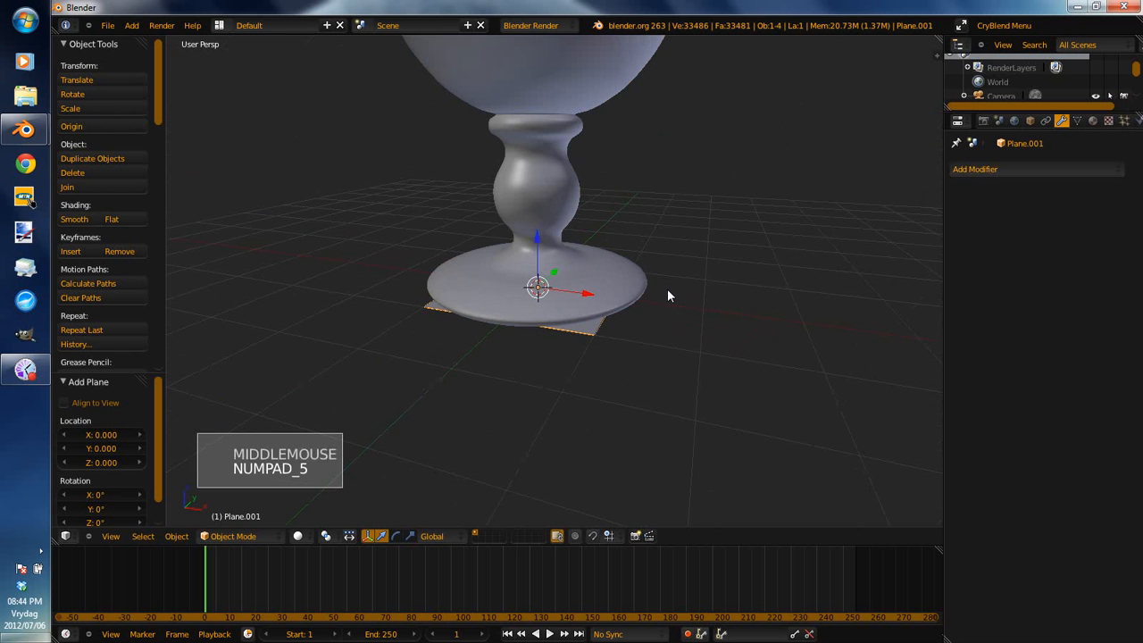
key(KP_1)
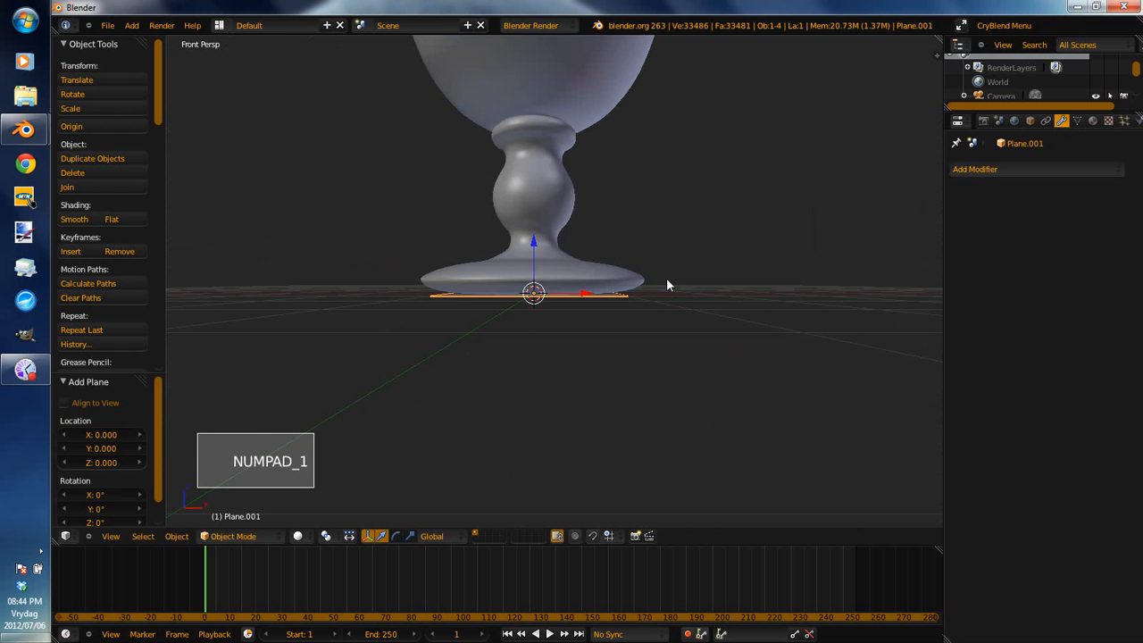
scroll(667, 289, down, 3)
shift+middle_drag(668, 303, 664, 350)
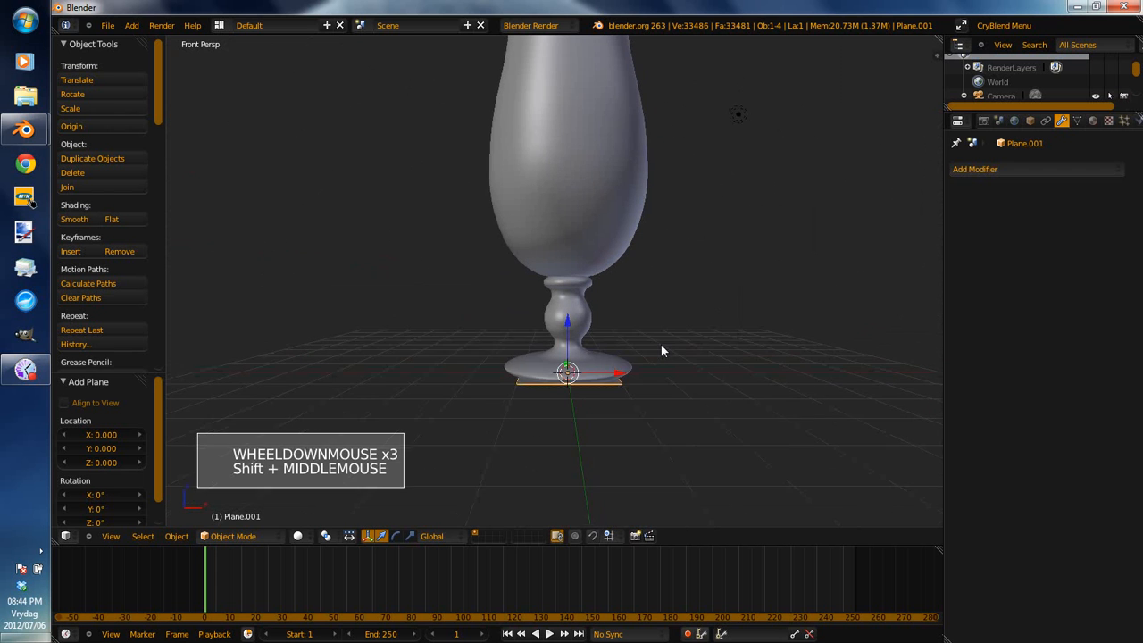
scroll(658, 342, down, 1)
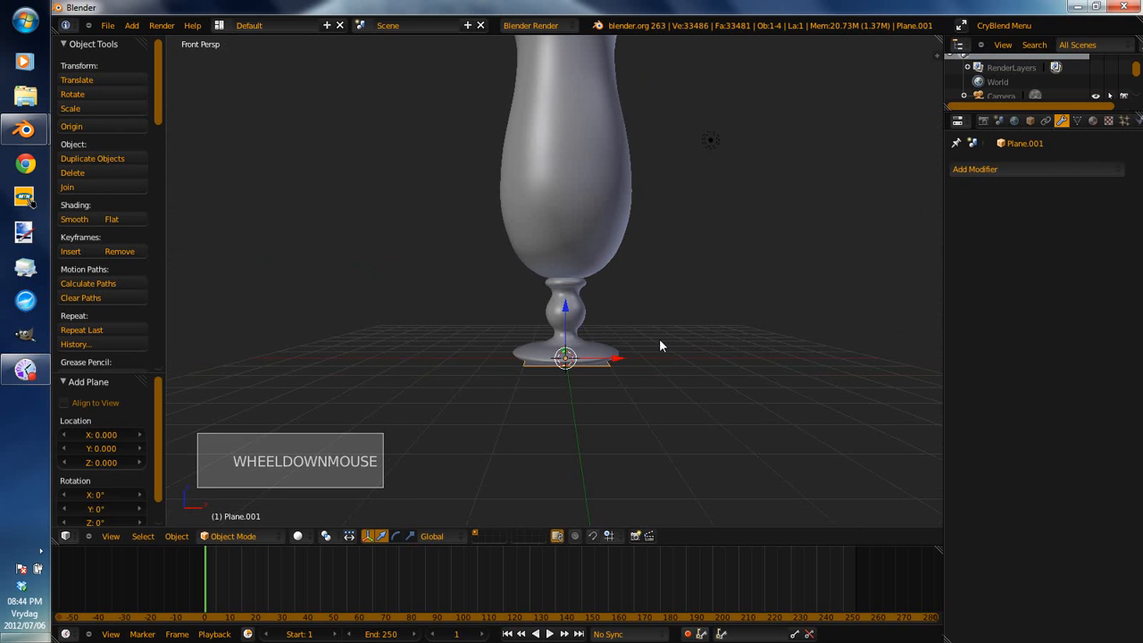
key(ctrl+alt+KP_0)
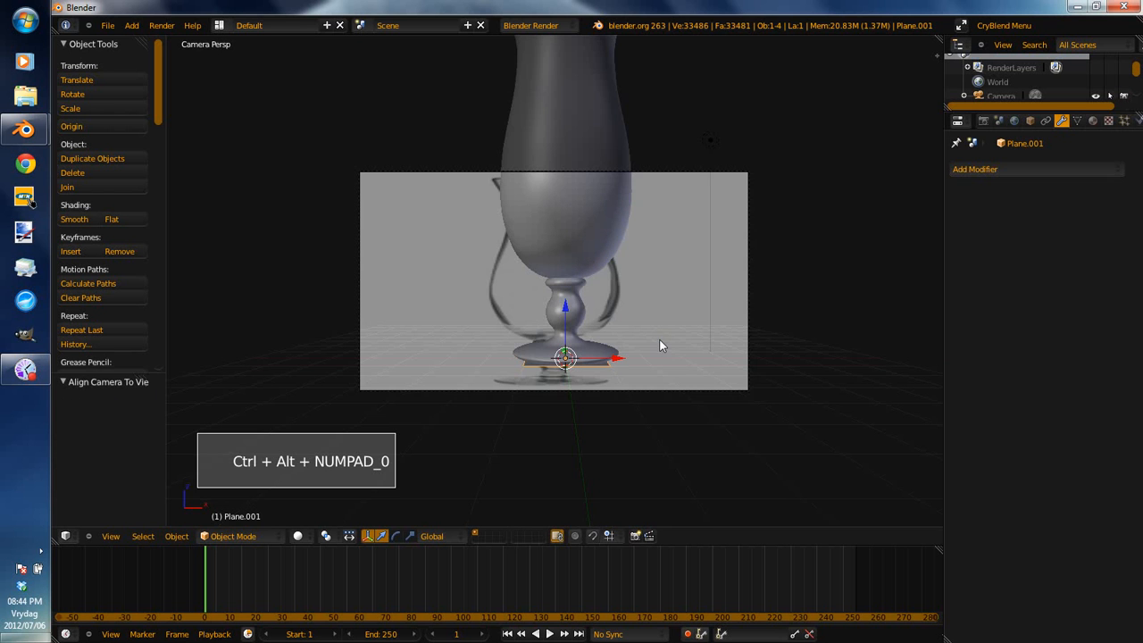
Select the camera and move it about 0.222 along X and 2.38 up along Z.
right_click(677, 399)
key(g)
key(g)
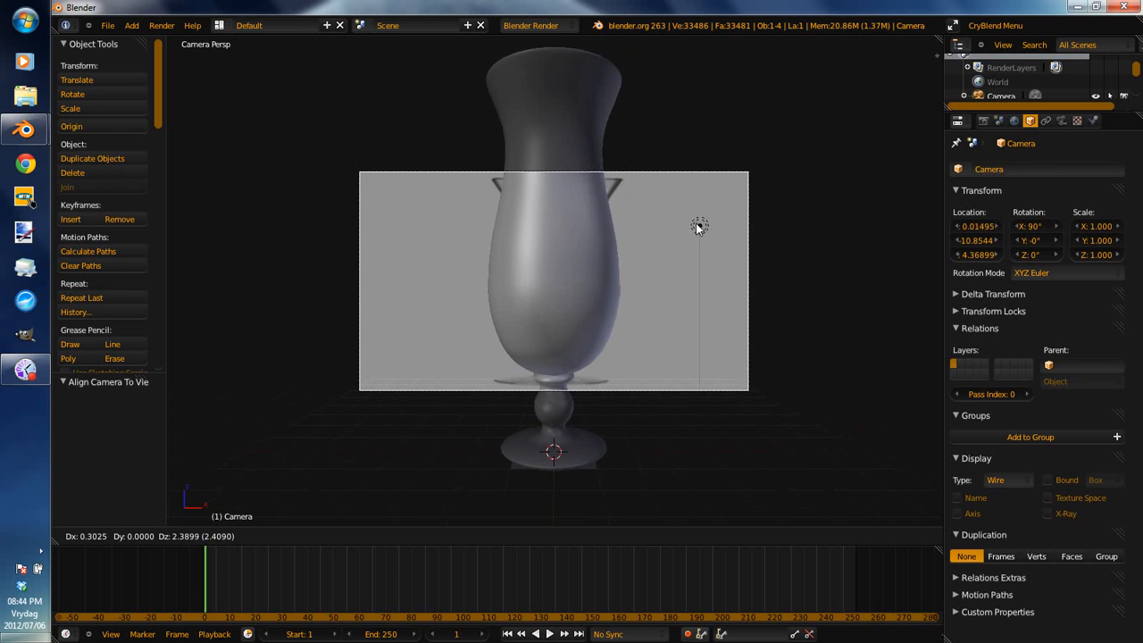
click(694, 251)
Pull the camera back about 10.413 along its local Z and shift it about 0.1 in X and 0.451 in Z.
key(g)
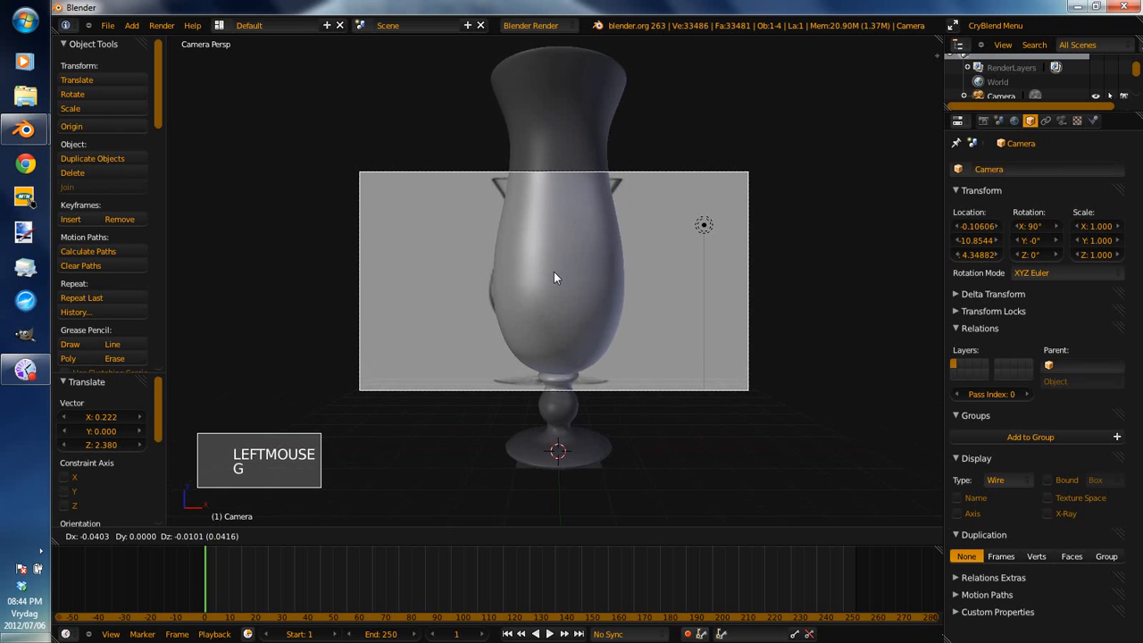
key(z)
key(z)
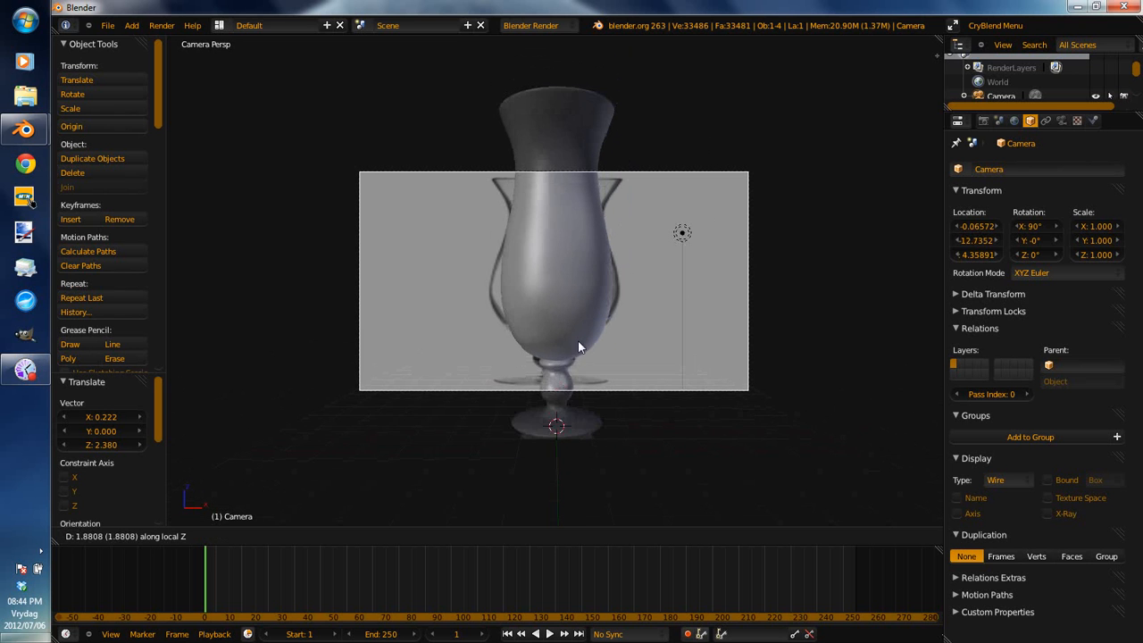
click(594, 386)
key(g)
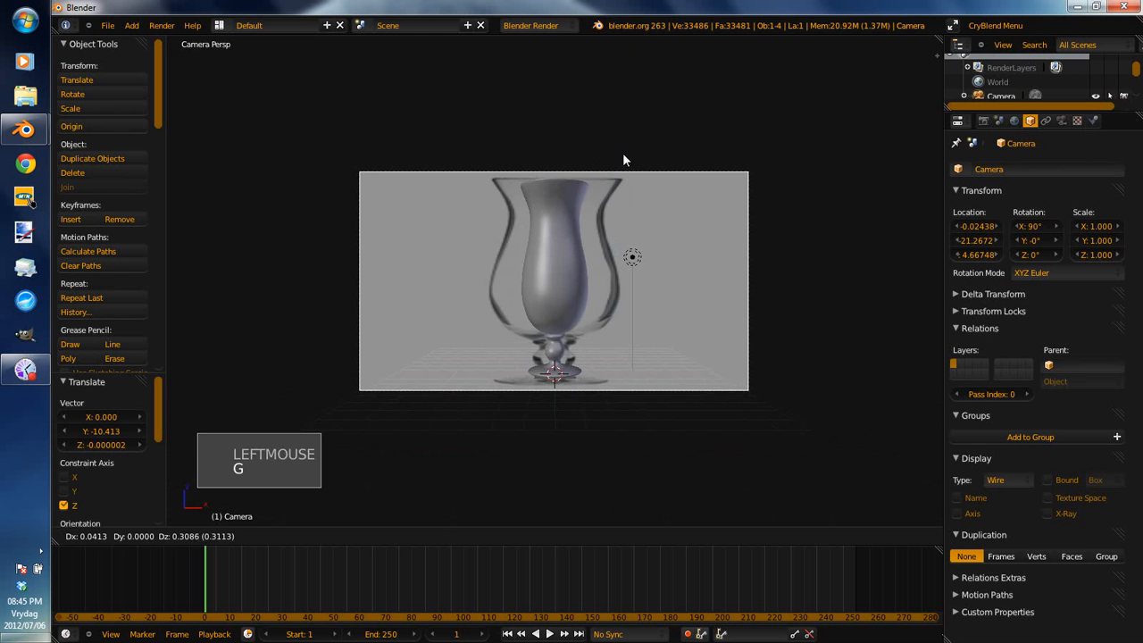
shift+click(664, 71)
scroll(671, 179, up, 1)
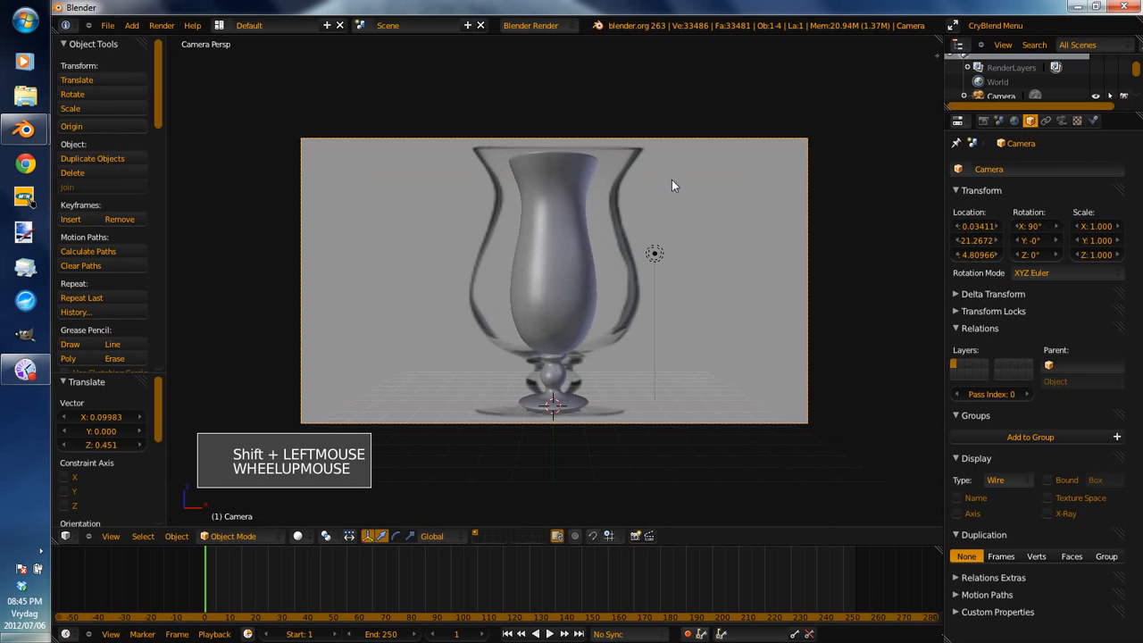
Set the vertical render resolution to 2491 pixels for a tall portrait frame.
click(983, 121)
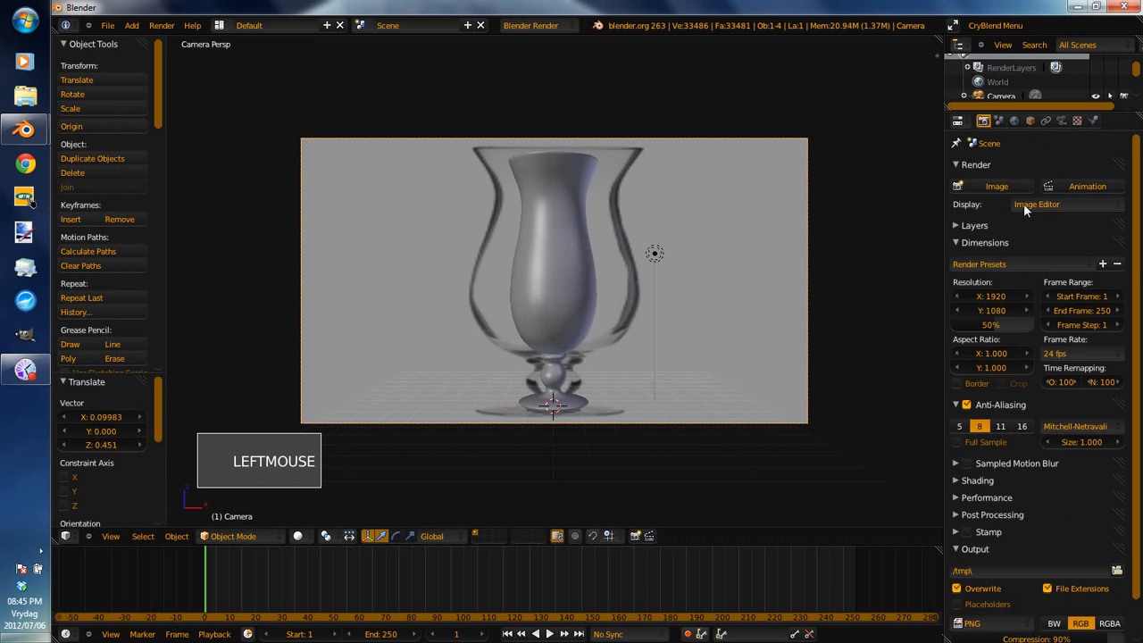
click(993, 311)
text(1160)
key(Return)
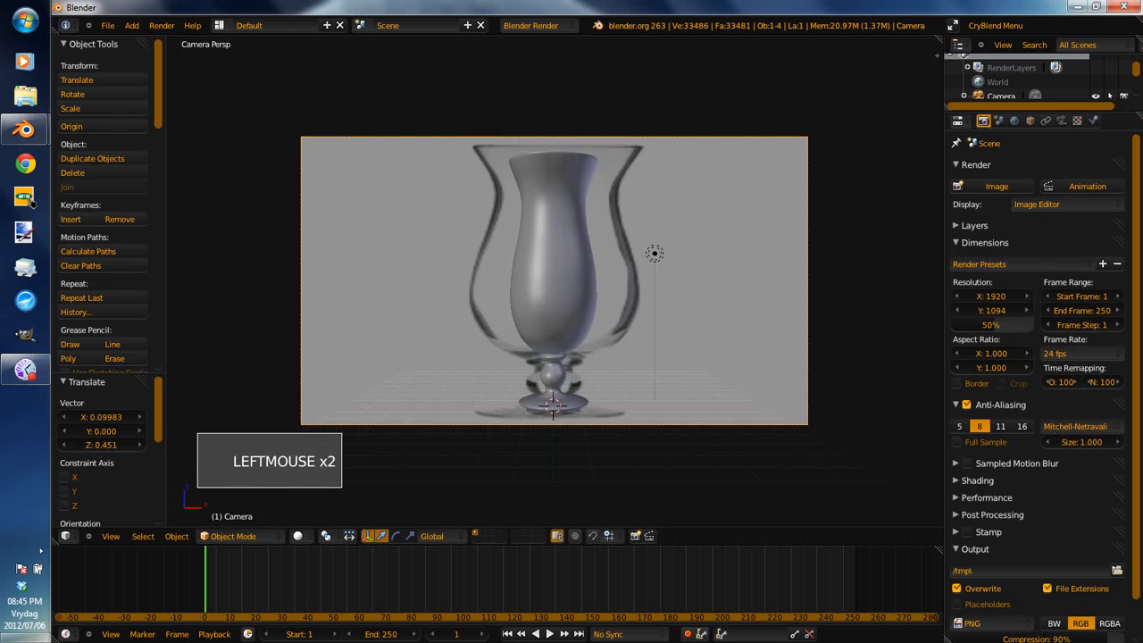
drag(1018, 311, 1140, 311)
scroll(610, 332, down, 2)
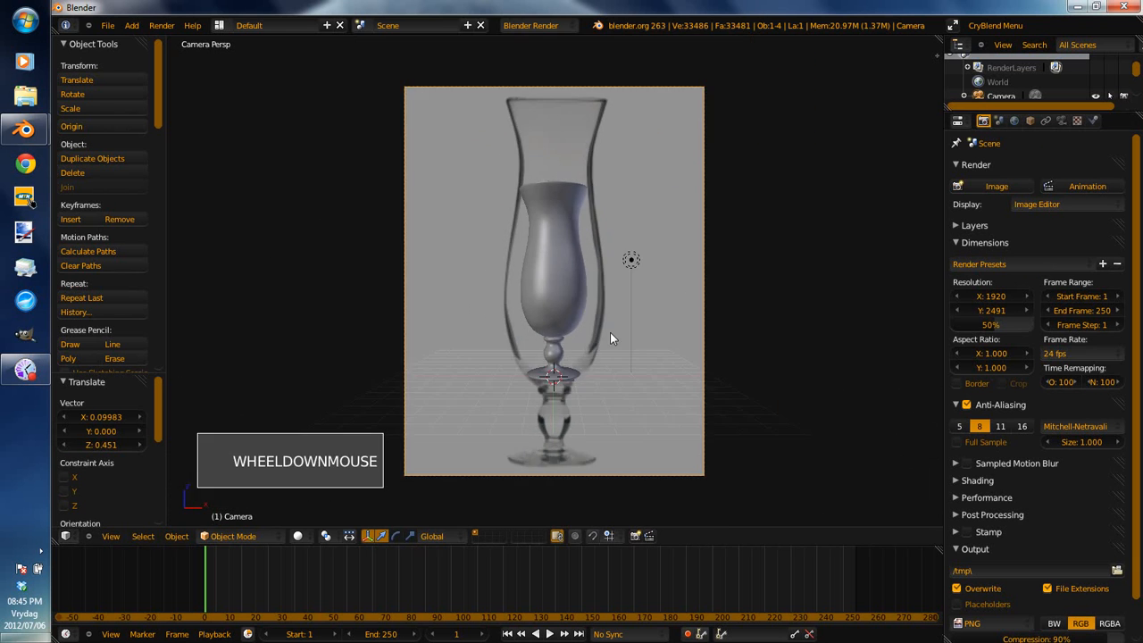
Move the camera about 5.282 toward the glass along its local Z axis.
key(g)
key(z)
key(z)
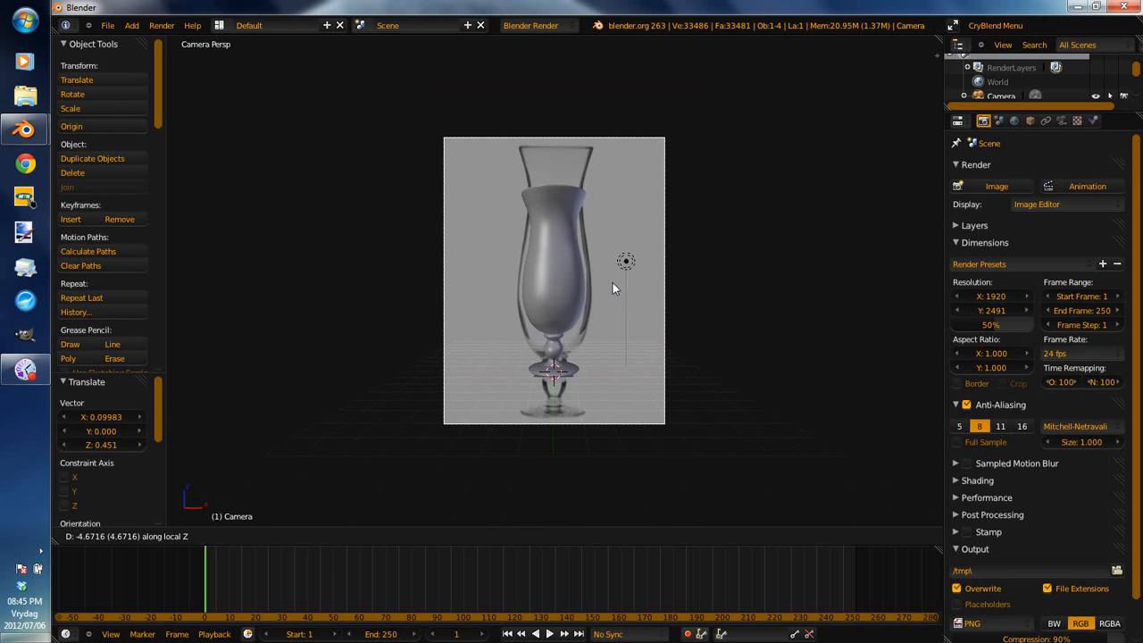
click(605, 279)
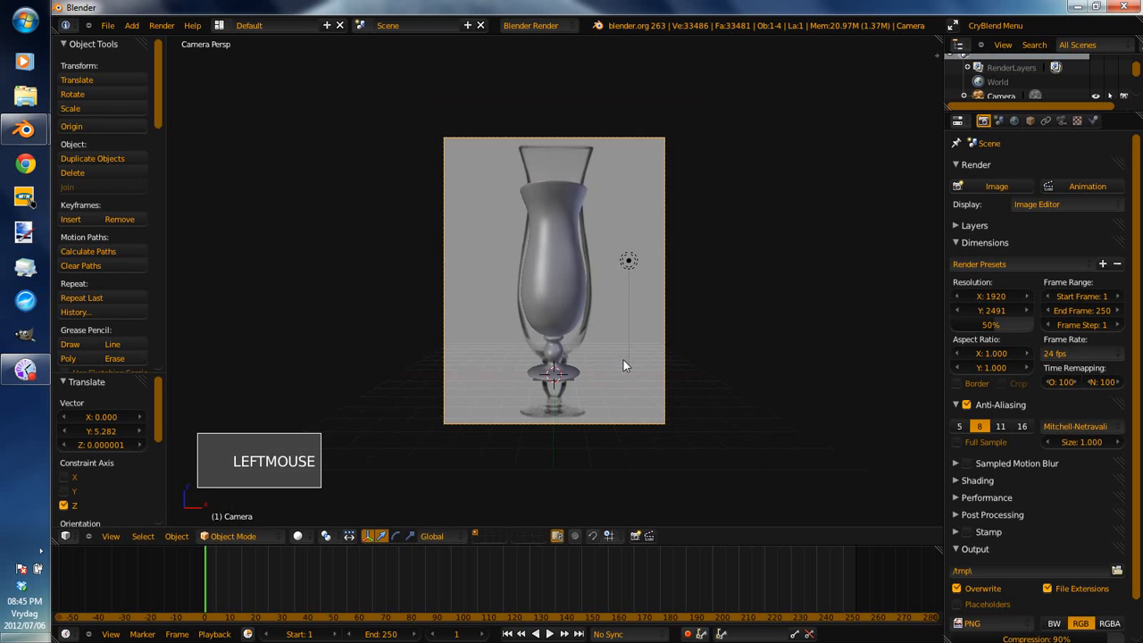
scroll(623, 365, up, 1)
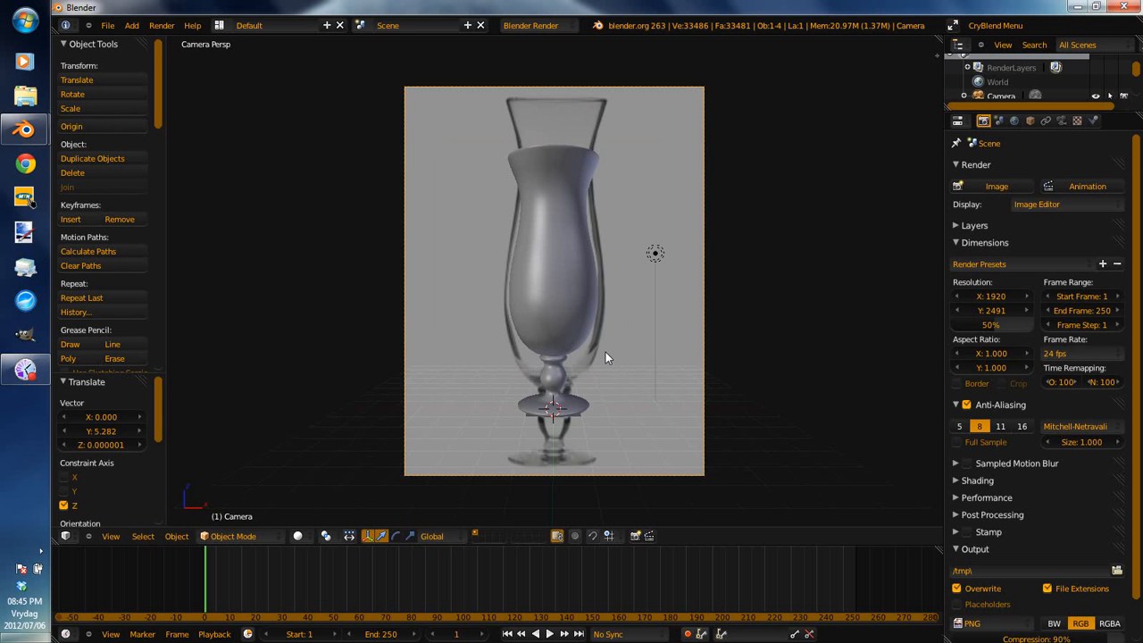
Scale the ground plane under the glass uniformly by about 87.483 to form a wide floor.
right_click(580, 417)
right_click(581, 418)
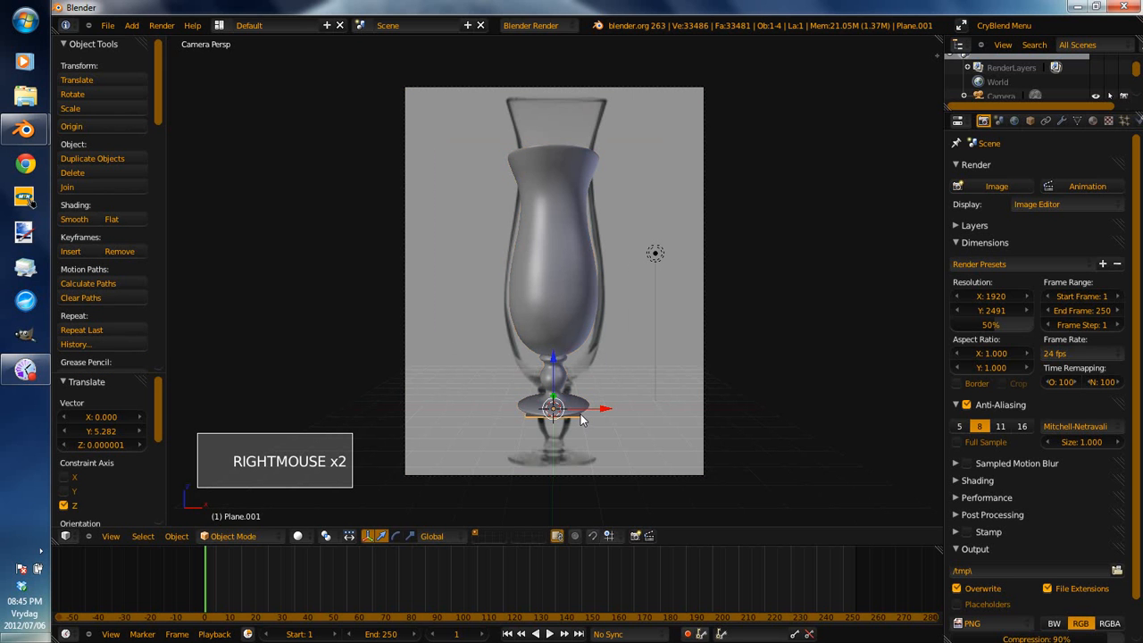
right_click(580, 418)
right_click(581, 417)
key(s)
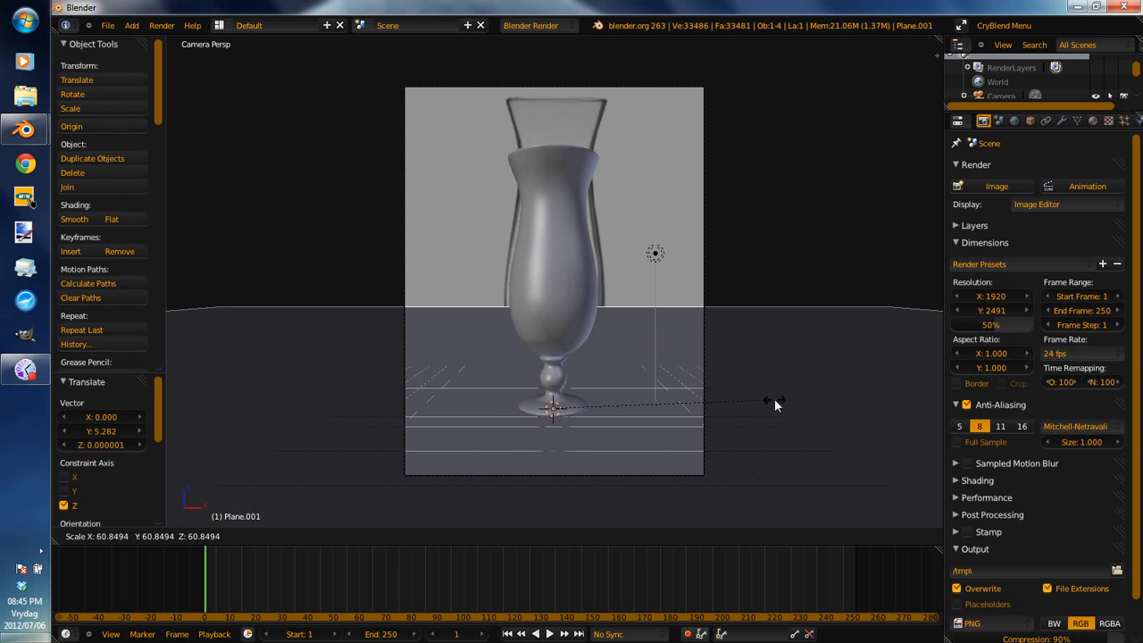
click(875, 388)
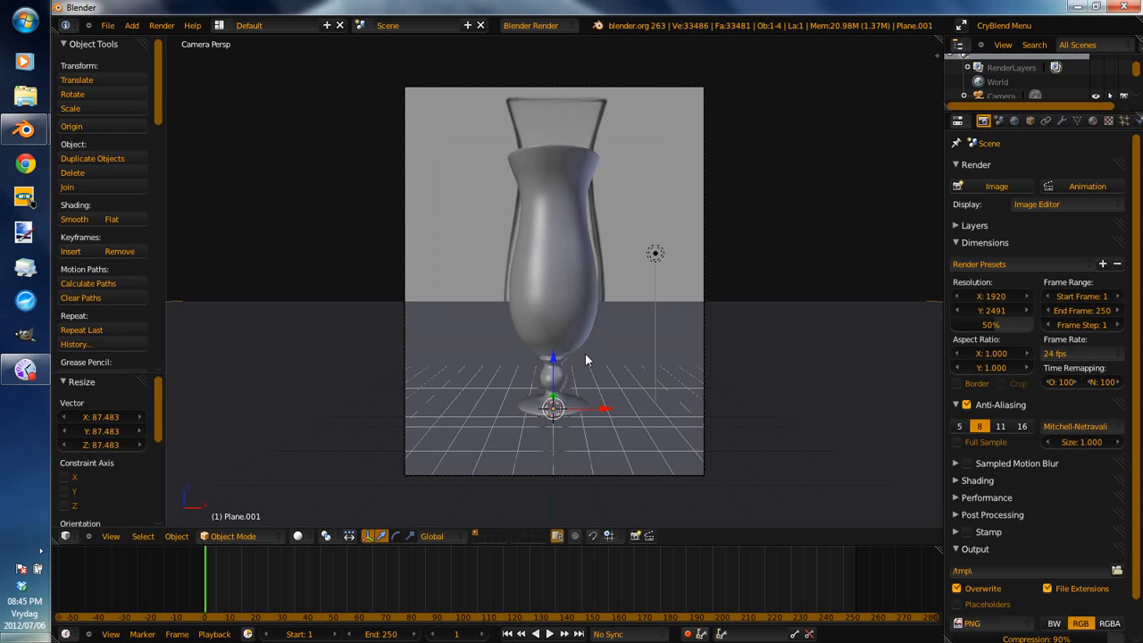
Switch the render engine to Cycles Render and delete the scene's lamp.
click(550, 28)
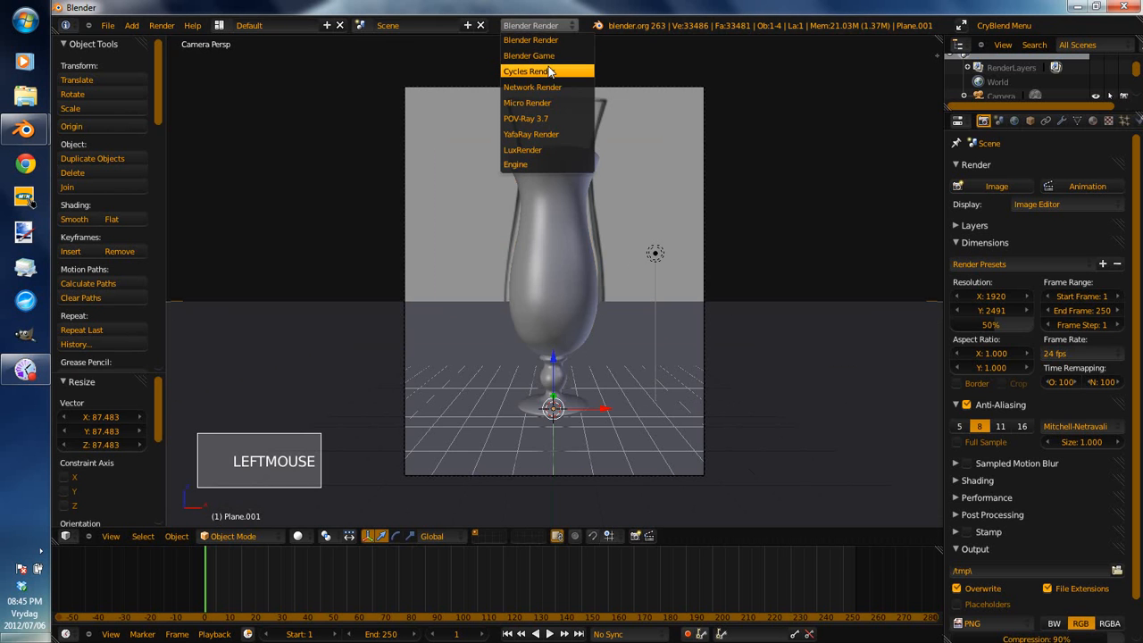
click(545, 71)
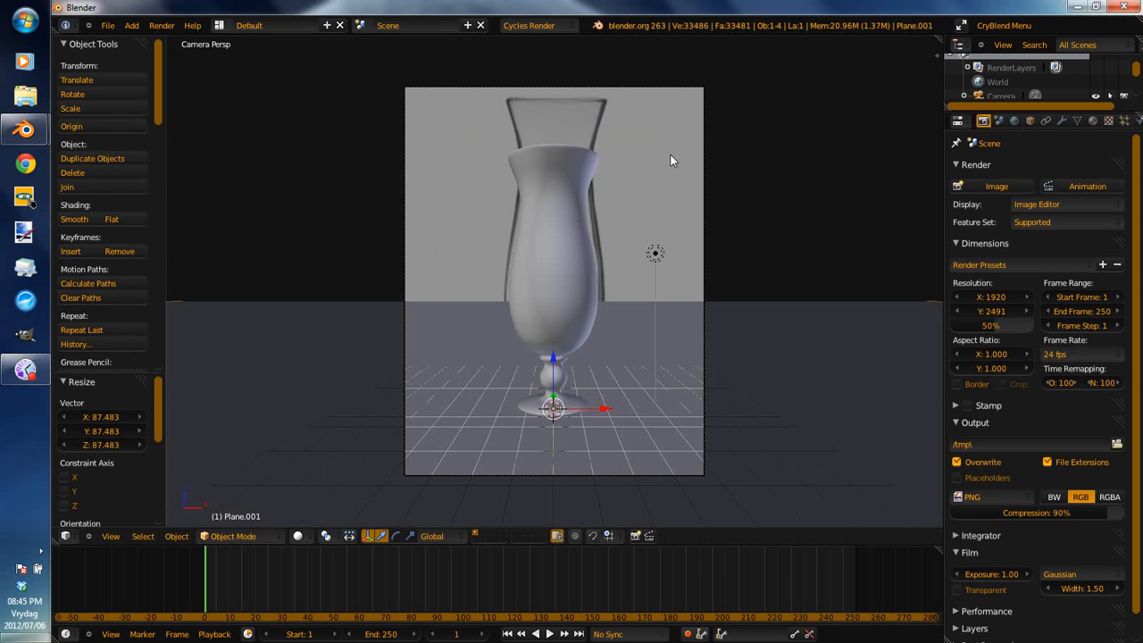
right_click(661, 256)
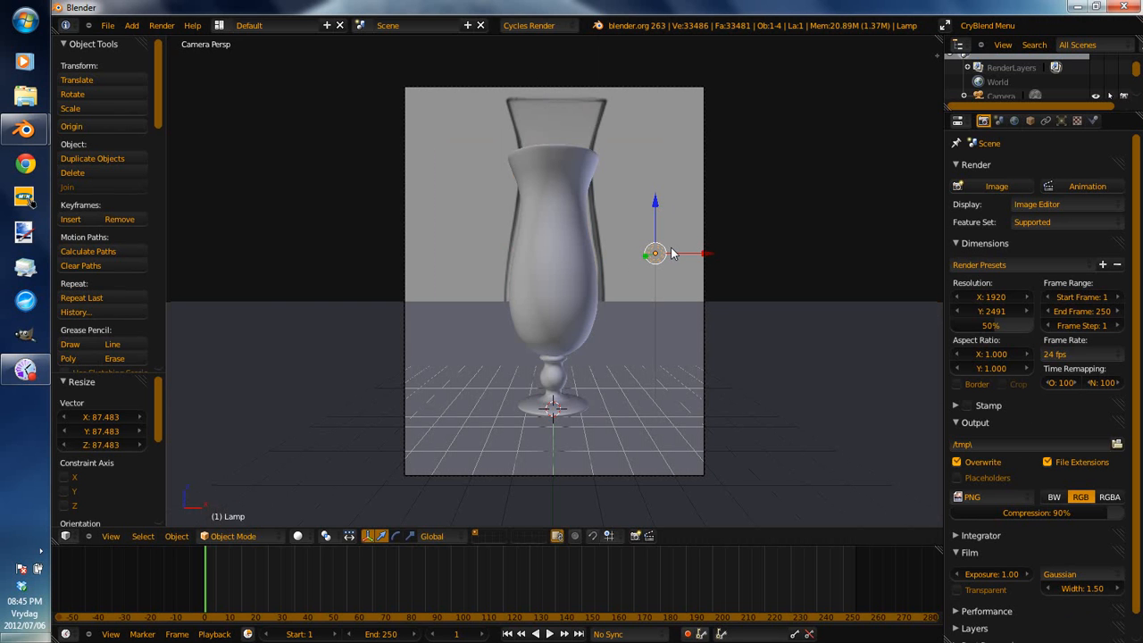
key(x)
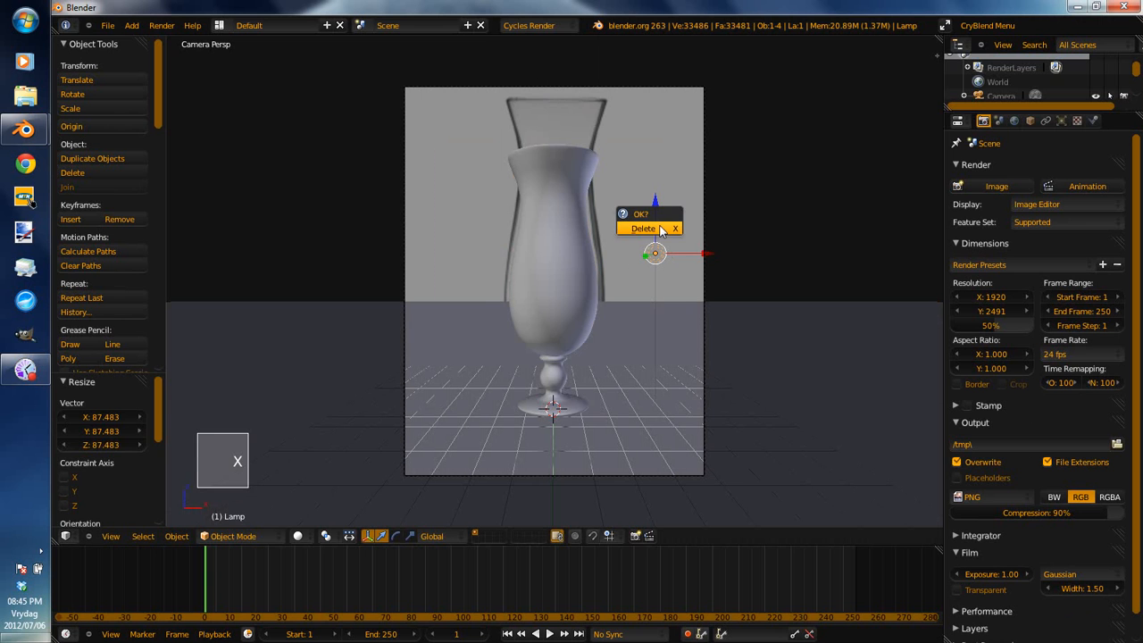
click(659, 225)
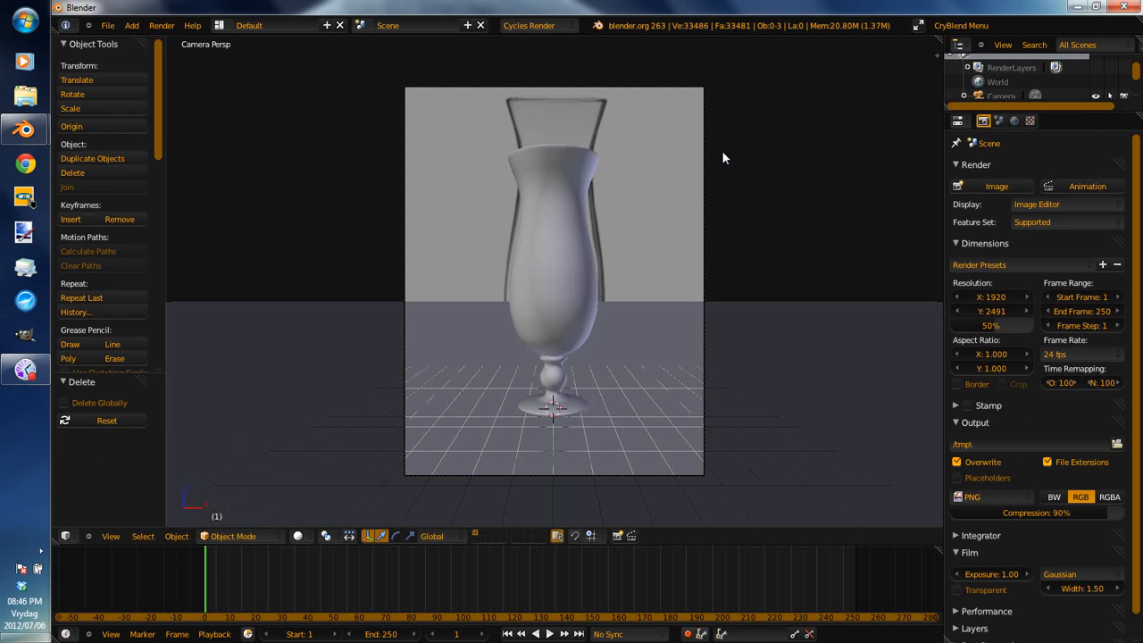
Enable shader nodes for the world and set its background color to an Environment Texture.
click(1014, 121)
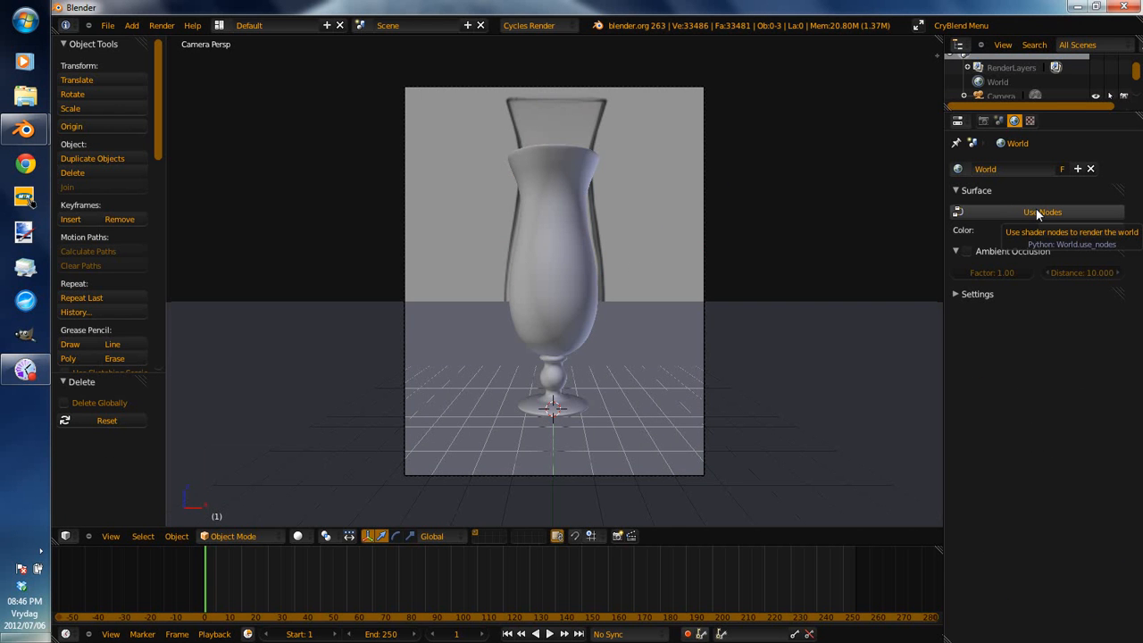
click(1038, 211)
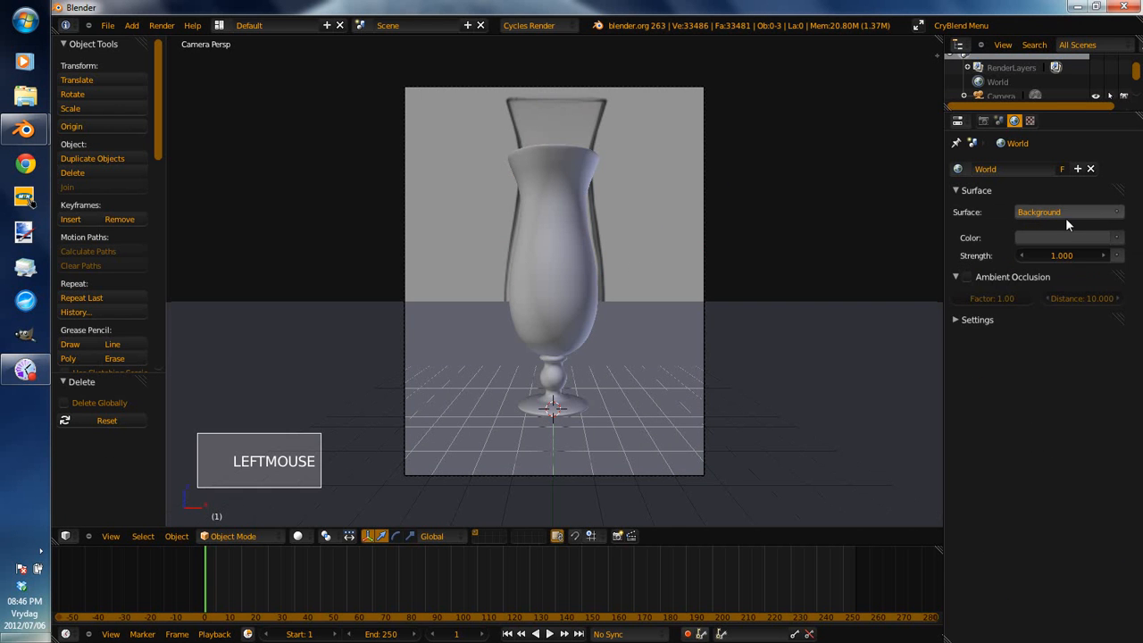
click(1117, 239)
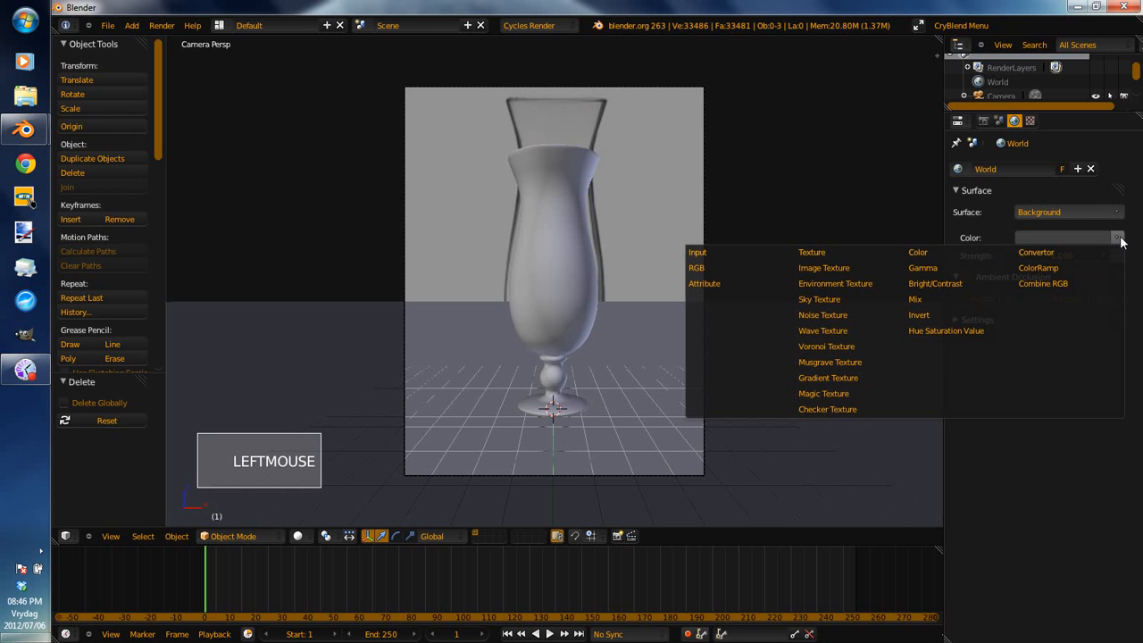
click(844, 285)
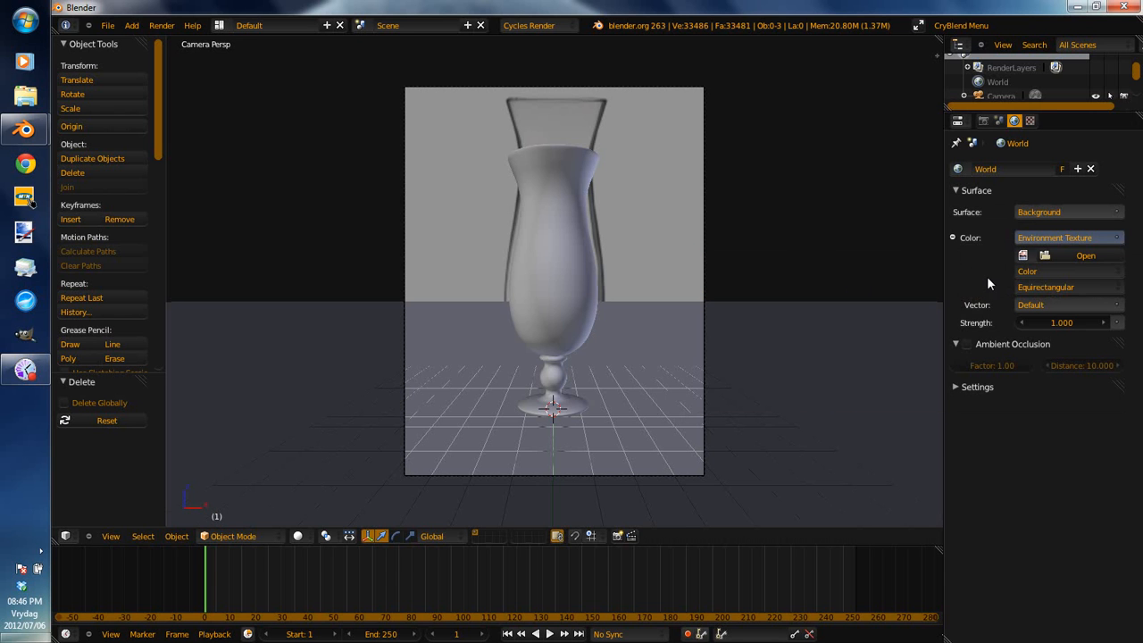
click(1048, 274)
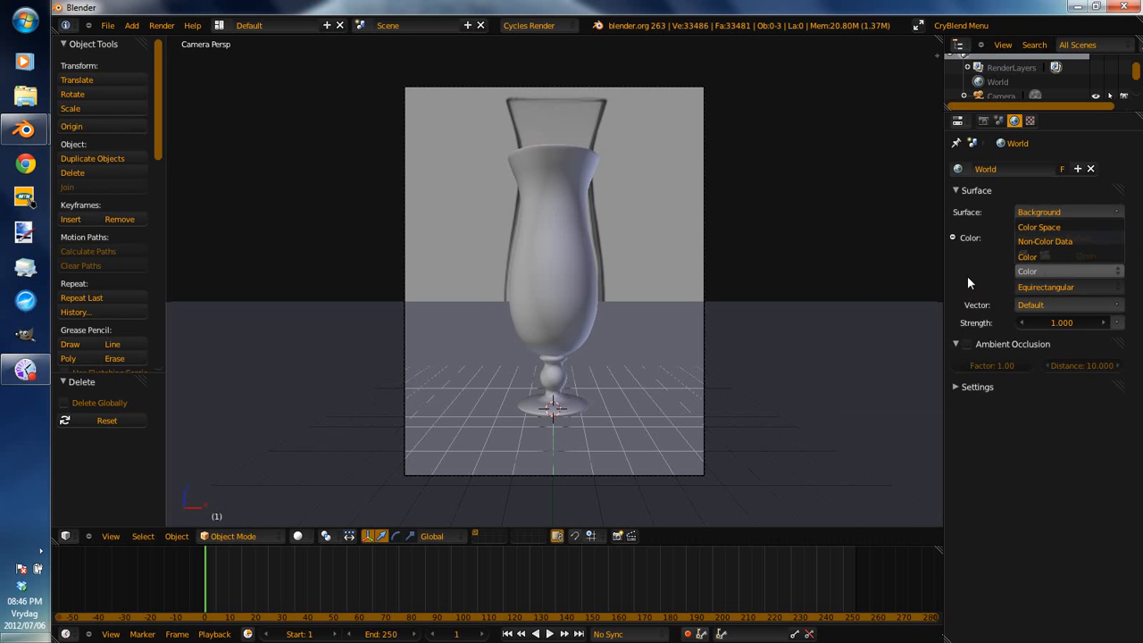
click(1056, 286)
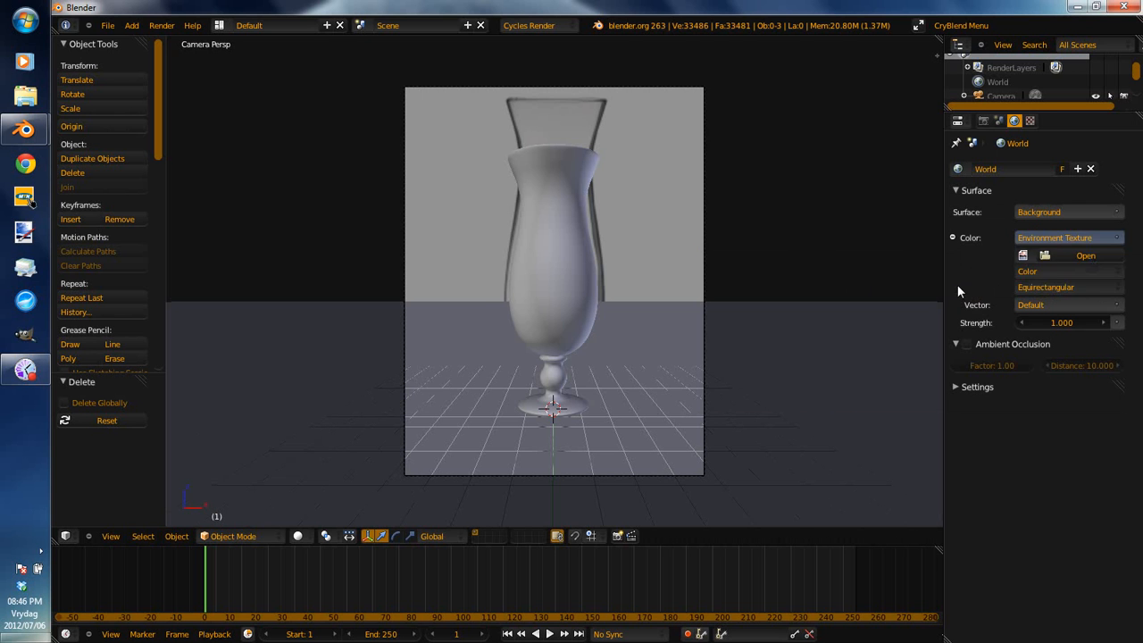
Load studio.hdr from the HDRI Maps folder as the world's environment image.
click(1093, 254)
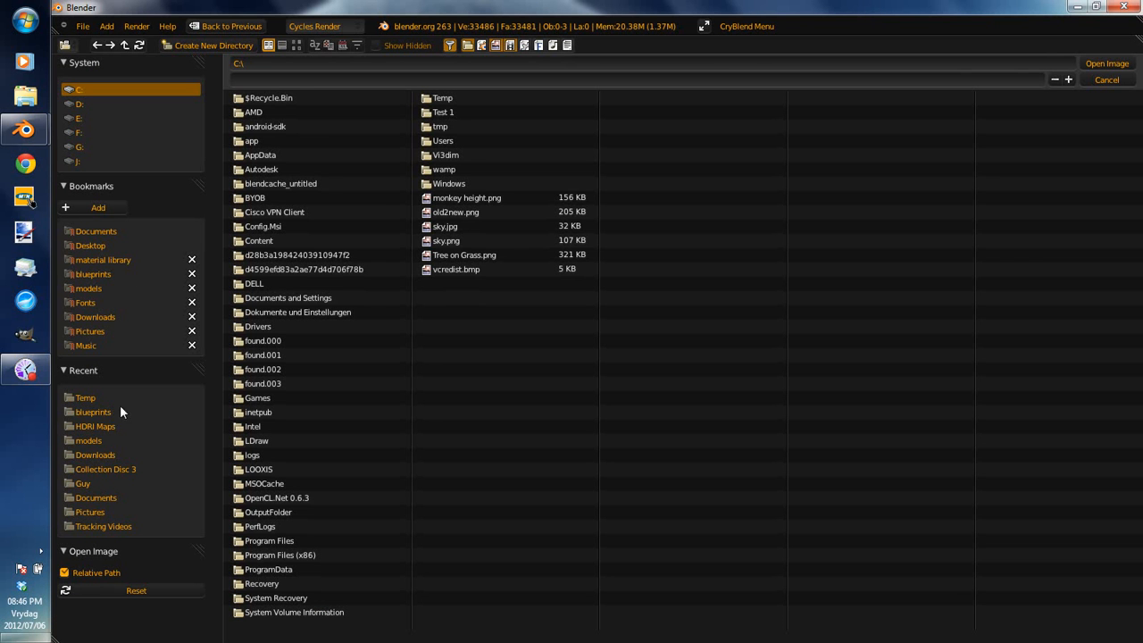
click(93, 426)
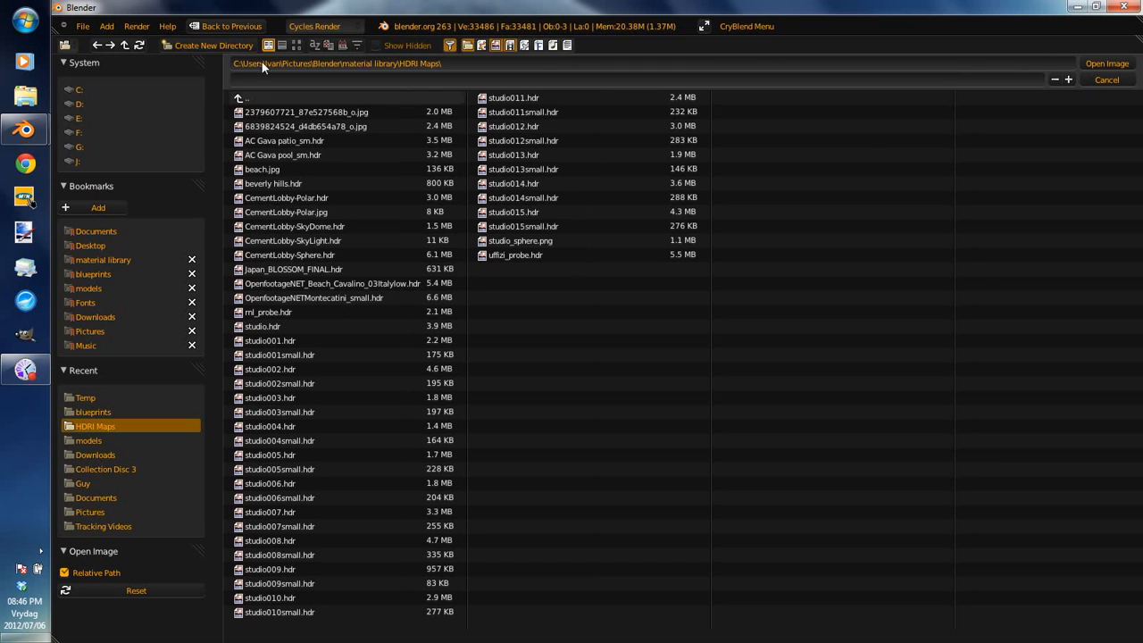
click(296, 45)
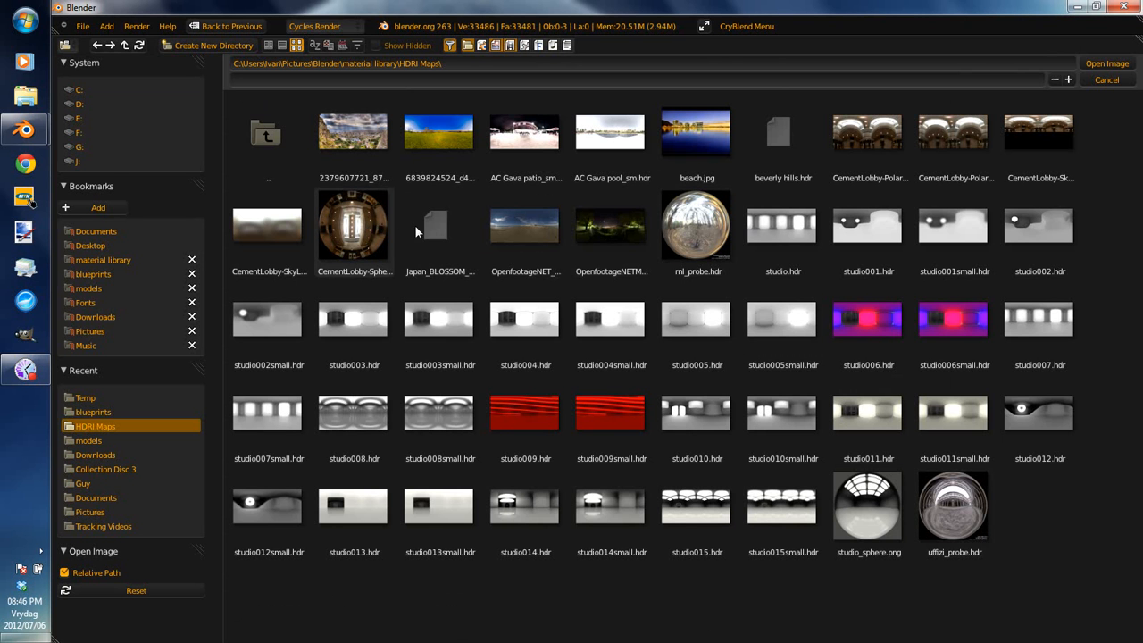
click(773, 235)
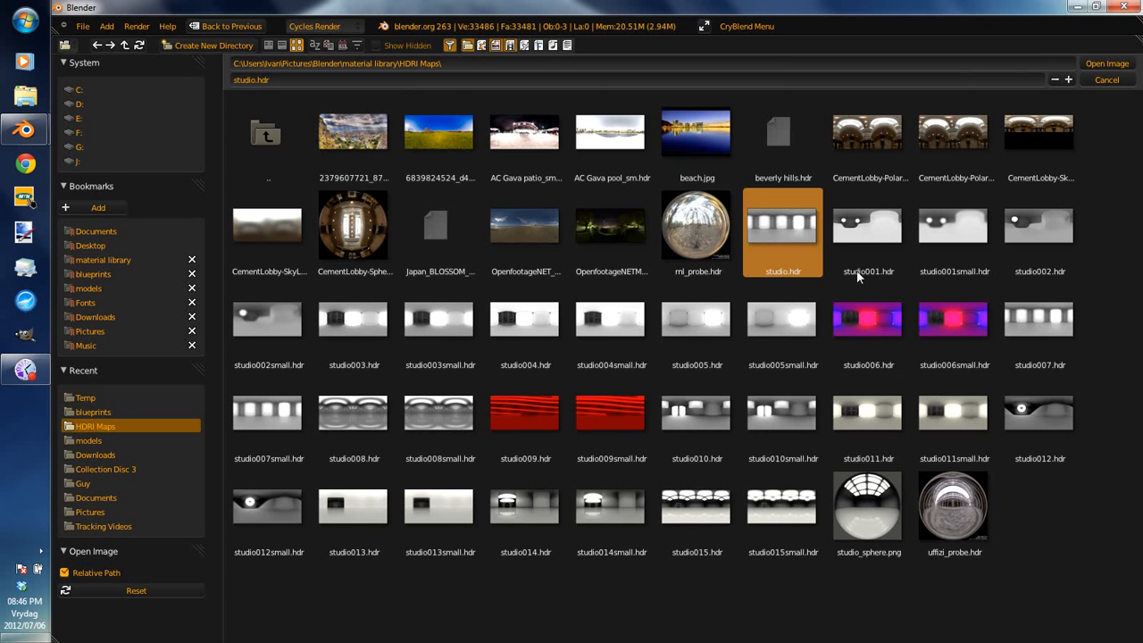
click(1092, 71)
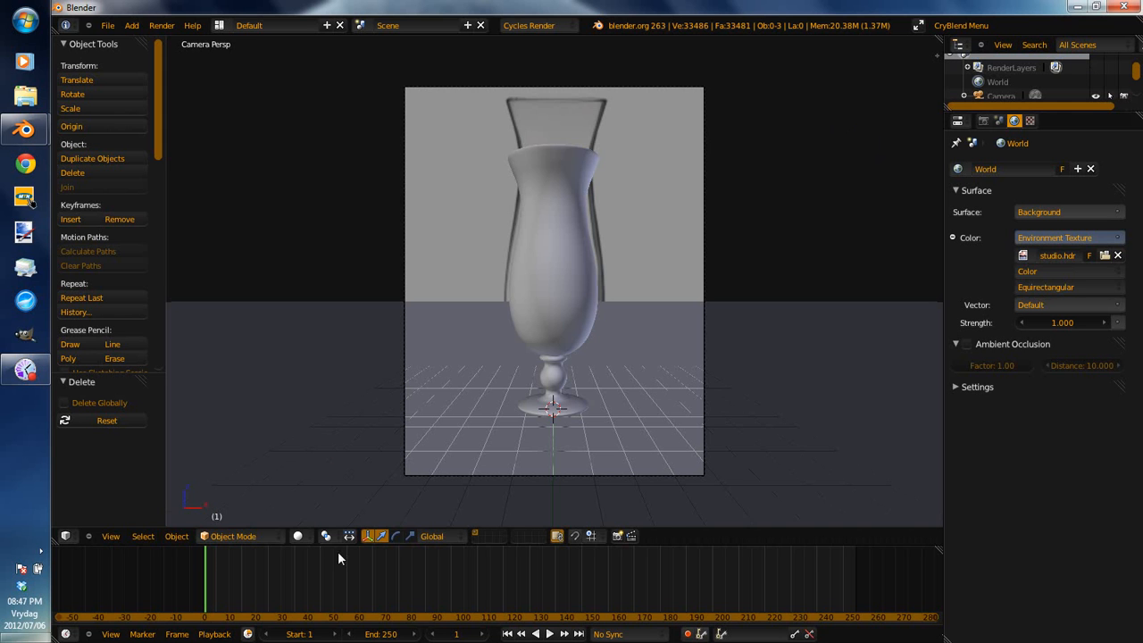
Run a test render of the glass to check the environment lighting, stop it and return to the scene.
click(578, 27)
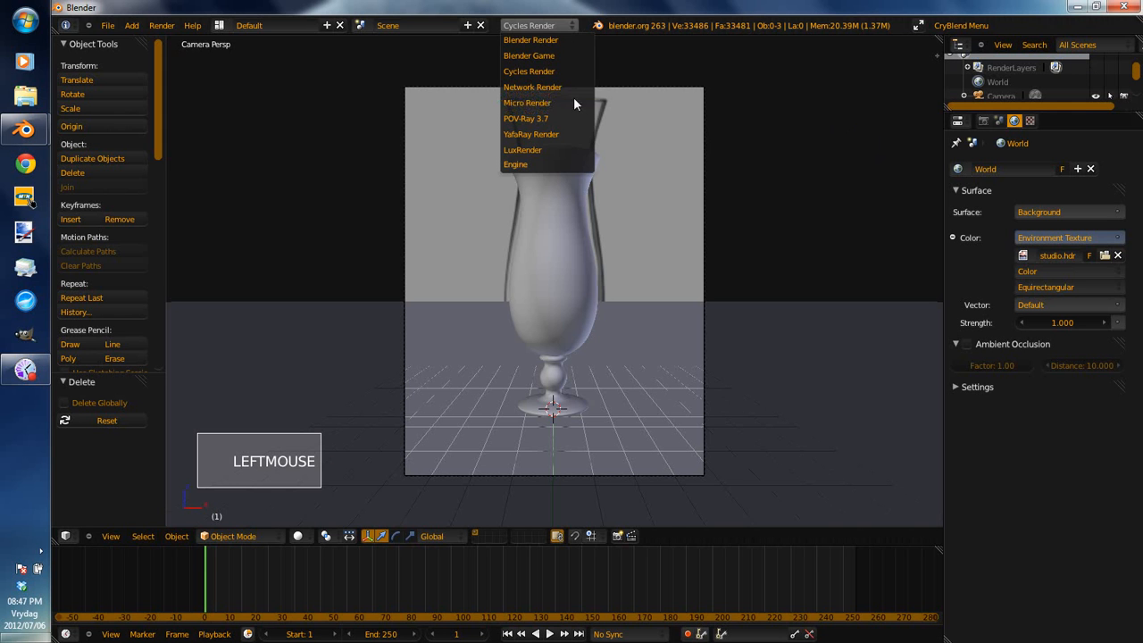
click(621, 36)
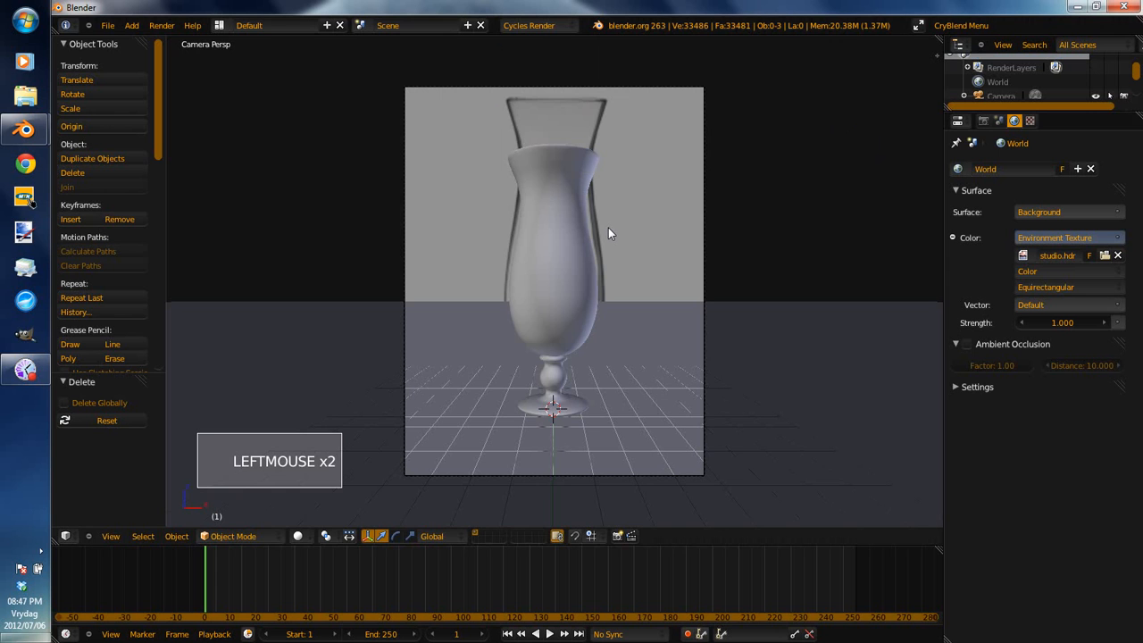
key(F12)
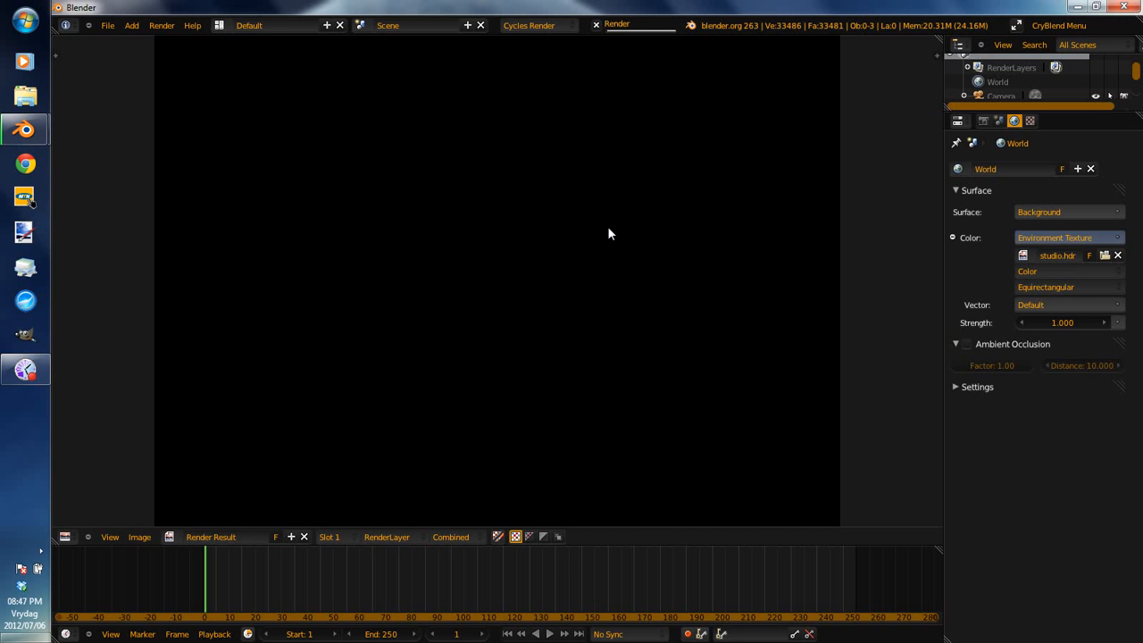
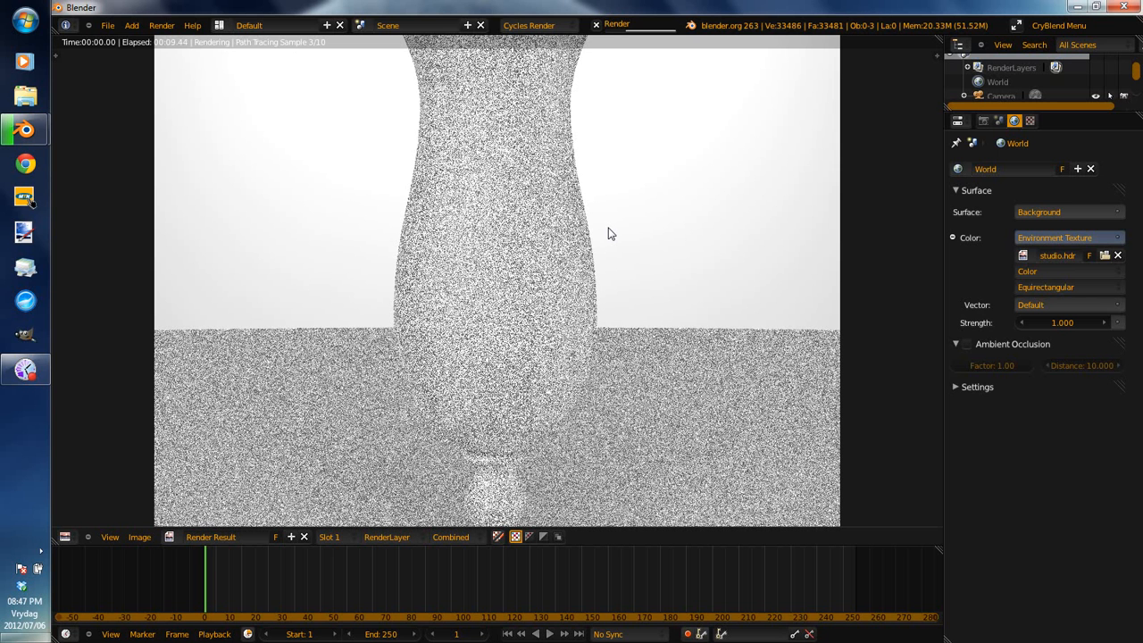
scroll(532, 225, down, 2)
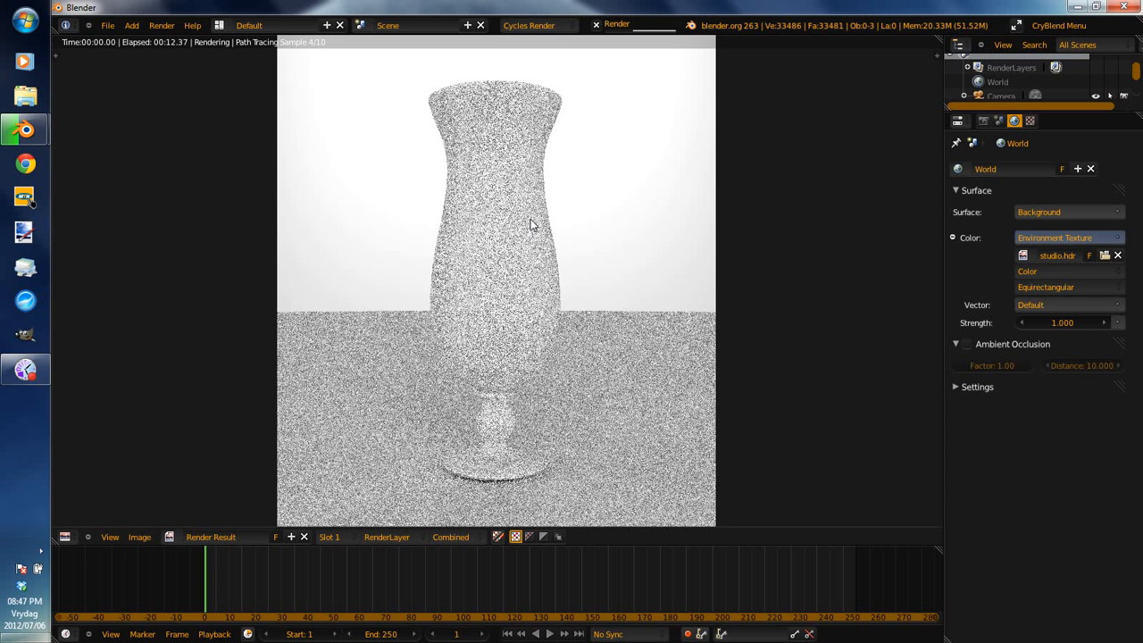
drag(532, 225, 301, 30)
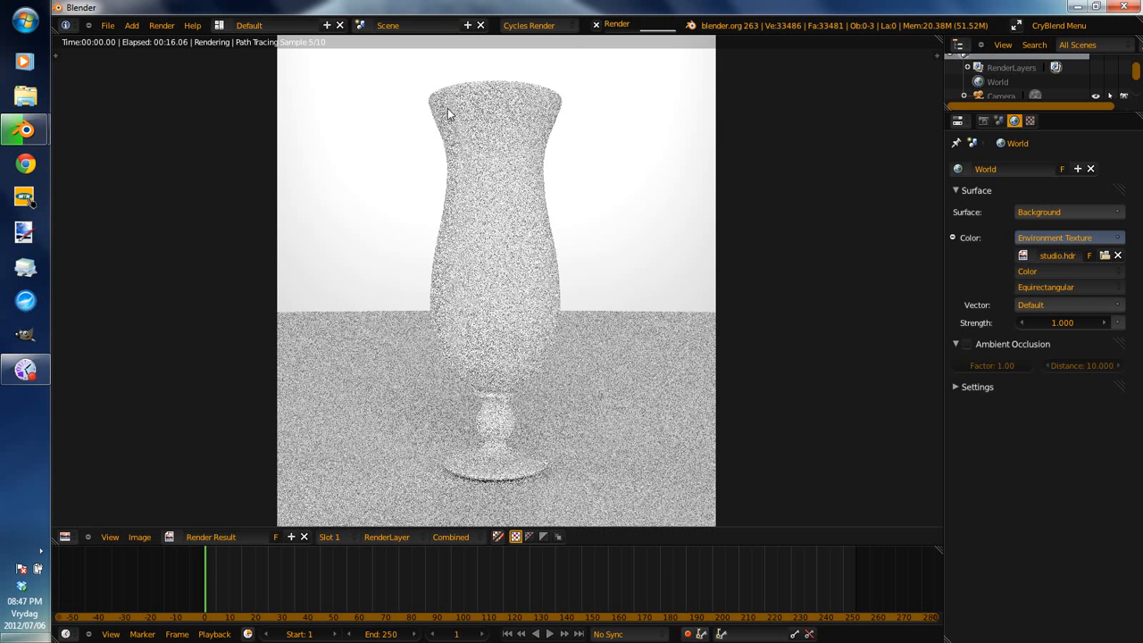
click(597, 25)
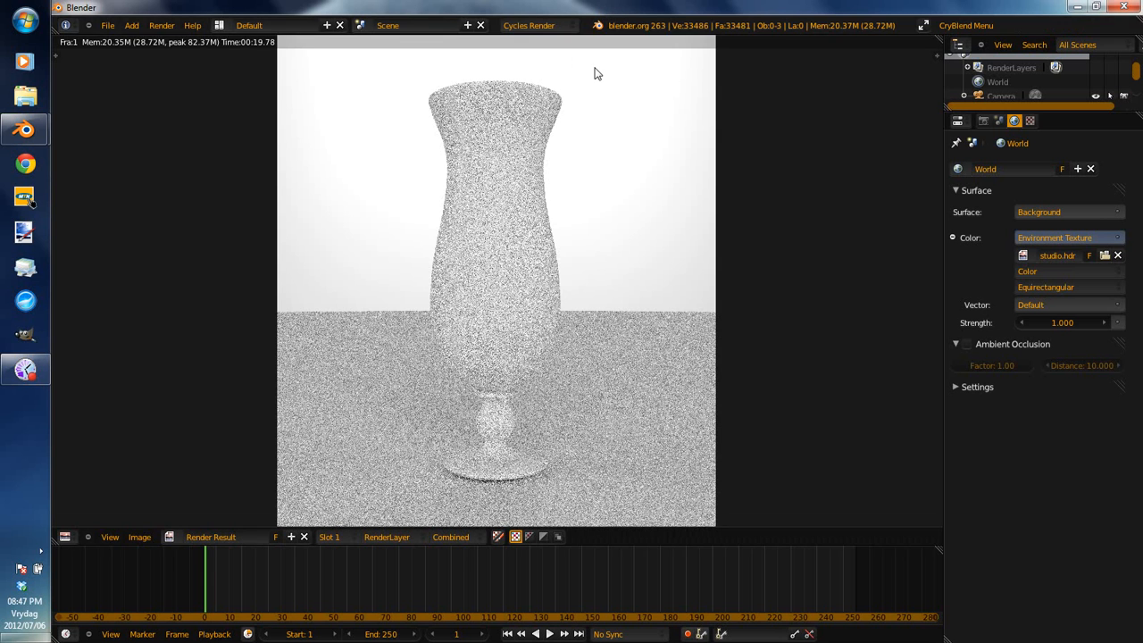
key(F11)
Add a new material to the glass and disable its FDS SURF (Boundary Condition) settings.
right_click(600, 153)
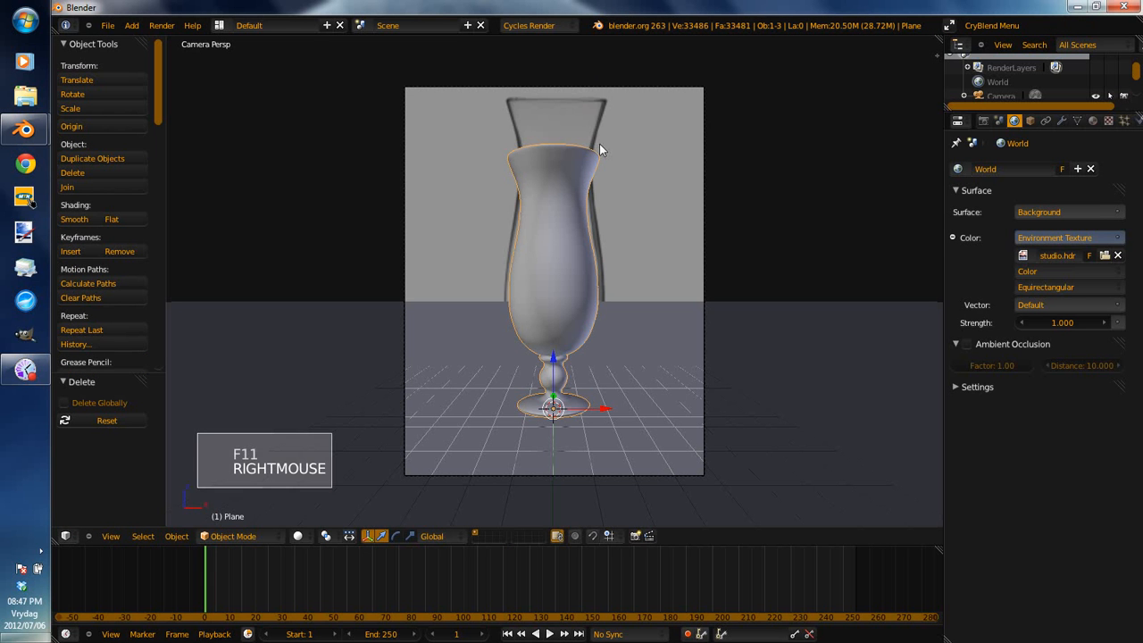
click(1095, 122)
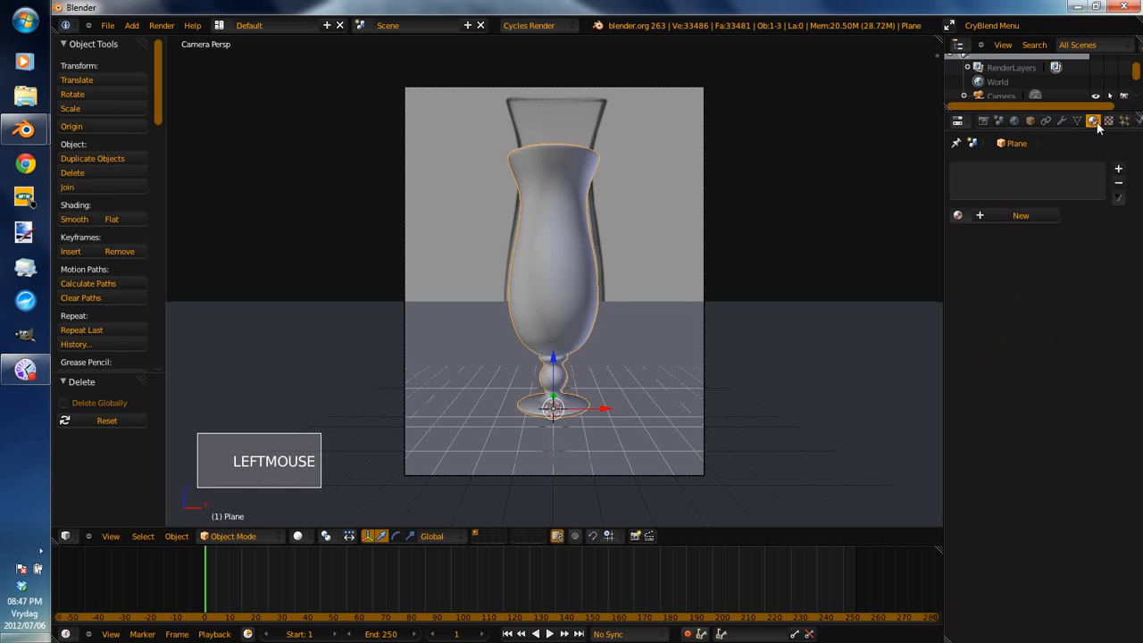
click(1023, 216)
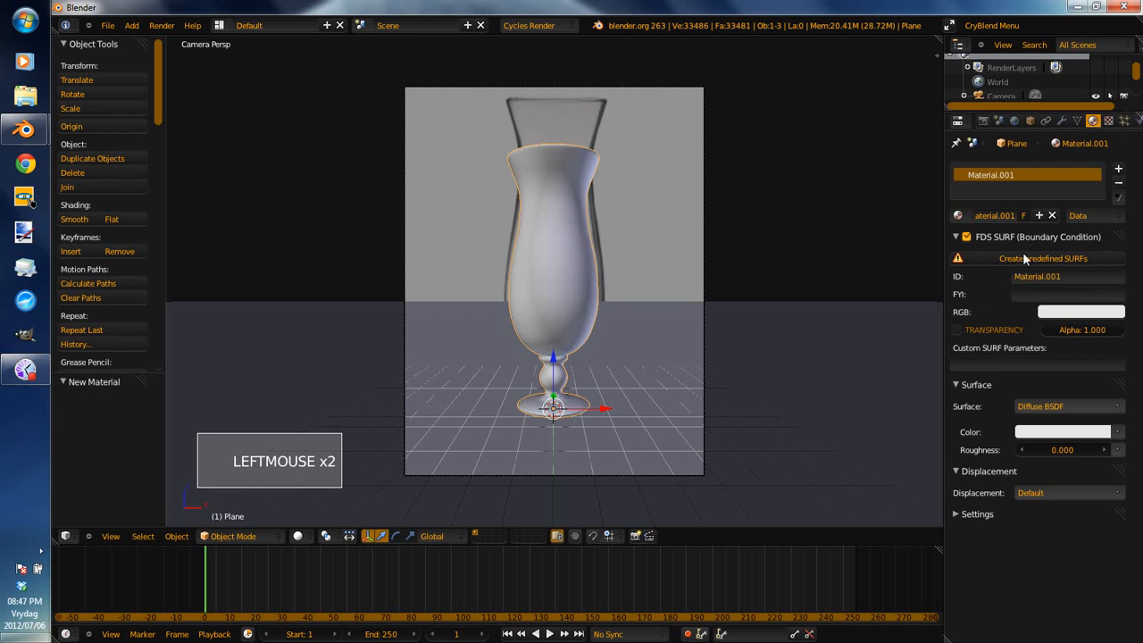
click(965, 237)
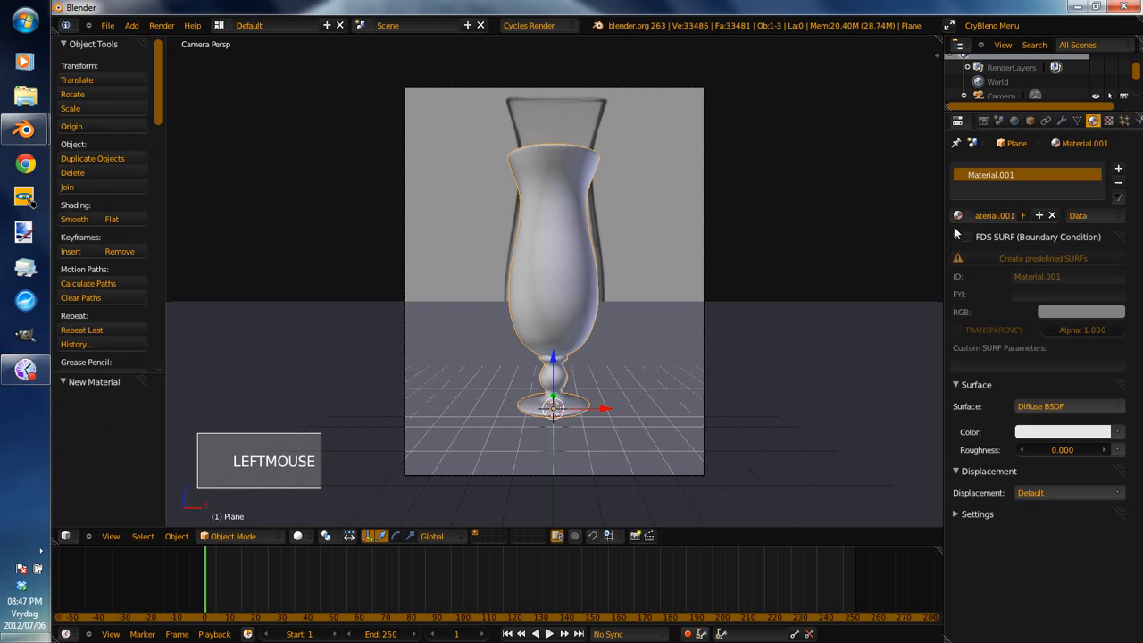
click(955, 235)
Set the surface shader of the glass material to Glass BSDF.
click(1048, 275)
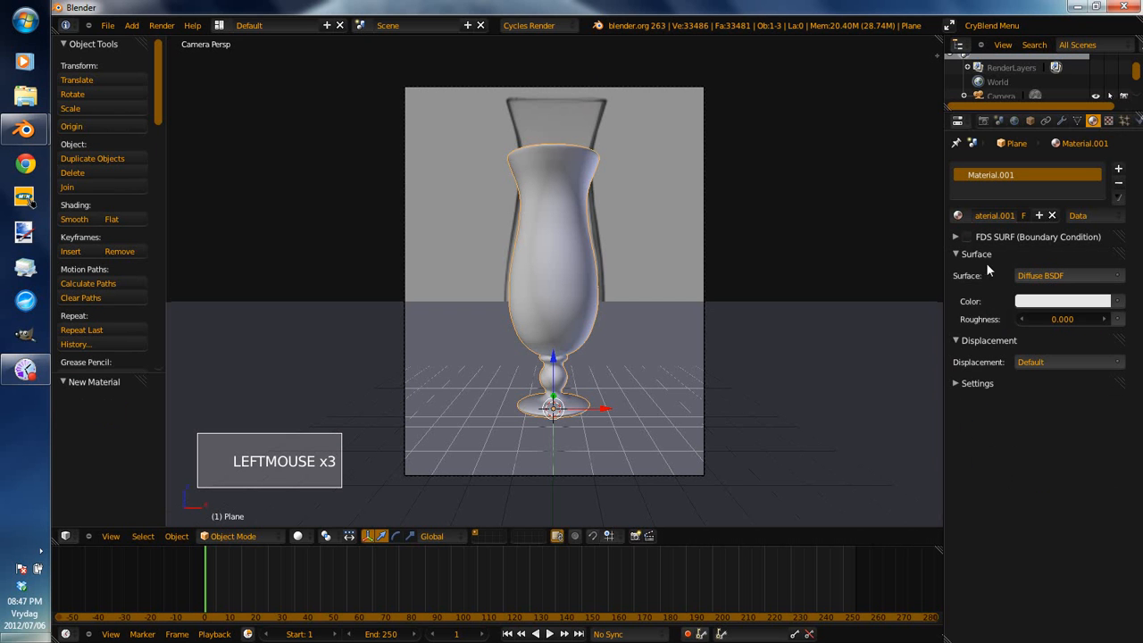
click(1045, 277)
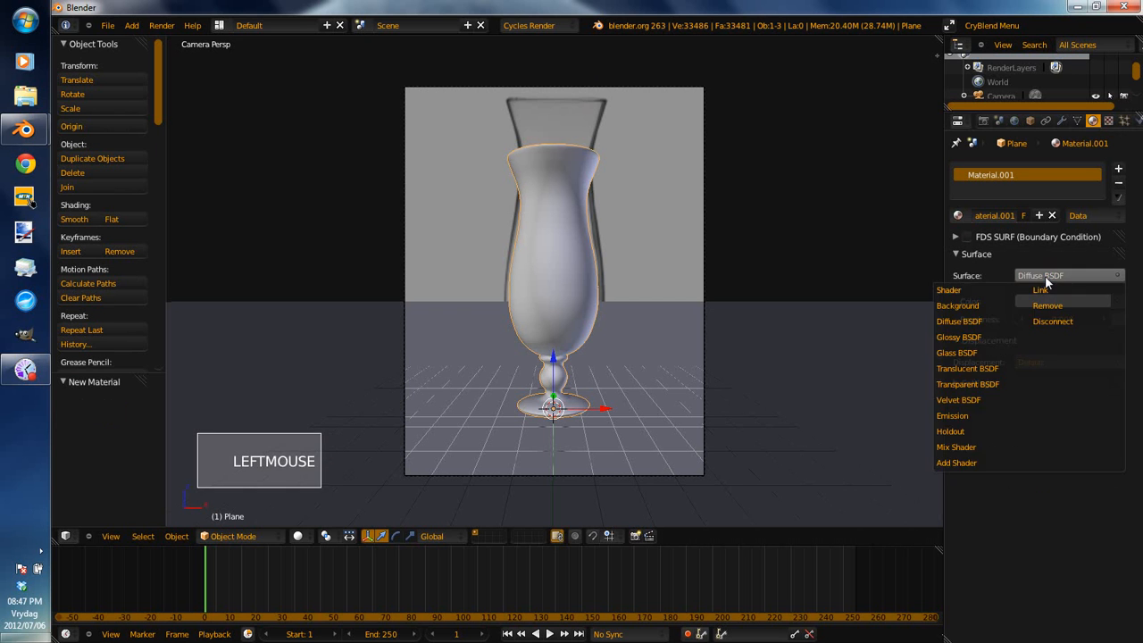
click(973, 353)
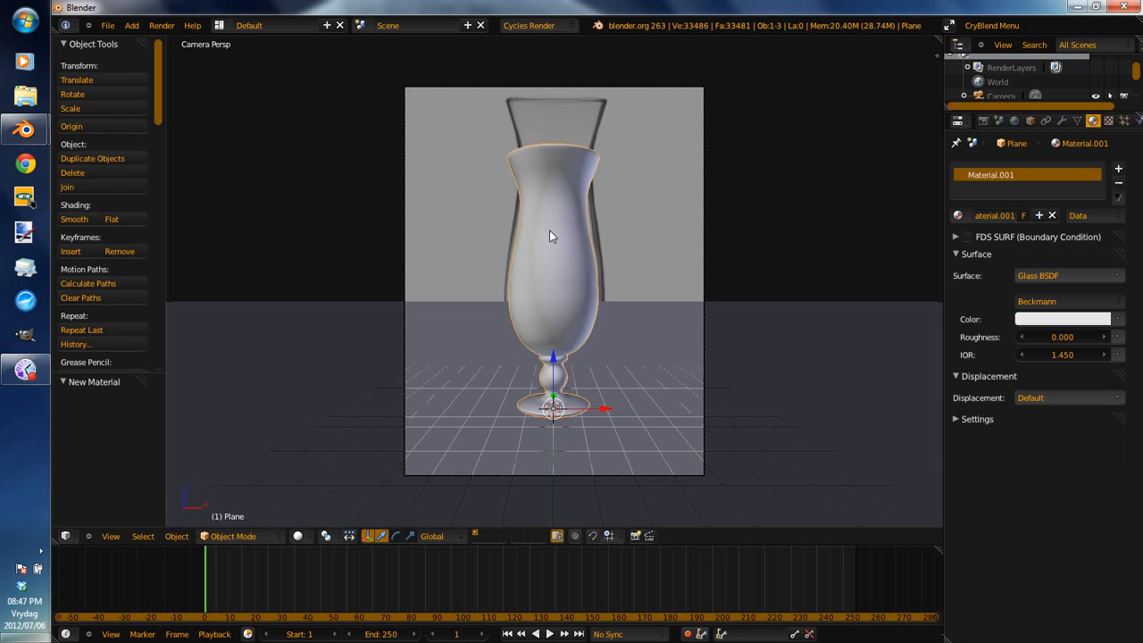
click(1069, 355)
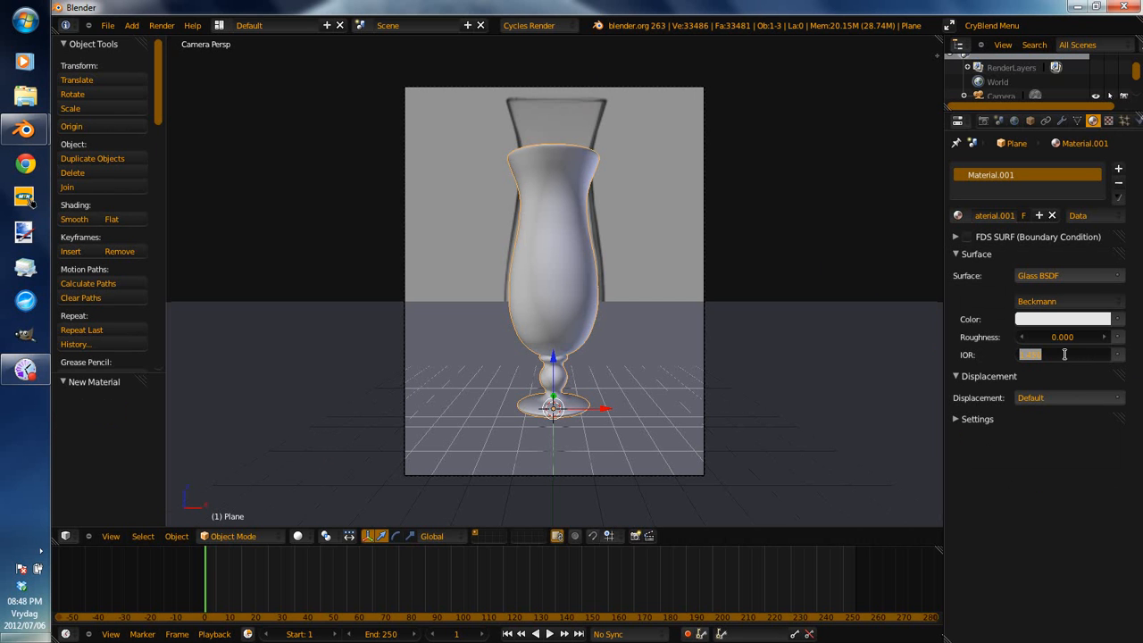
Switch the render engine to Blender Render and add a second material slot with a new material to the glass.
click(559, 26)
click(559, 25)
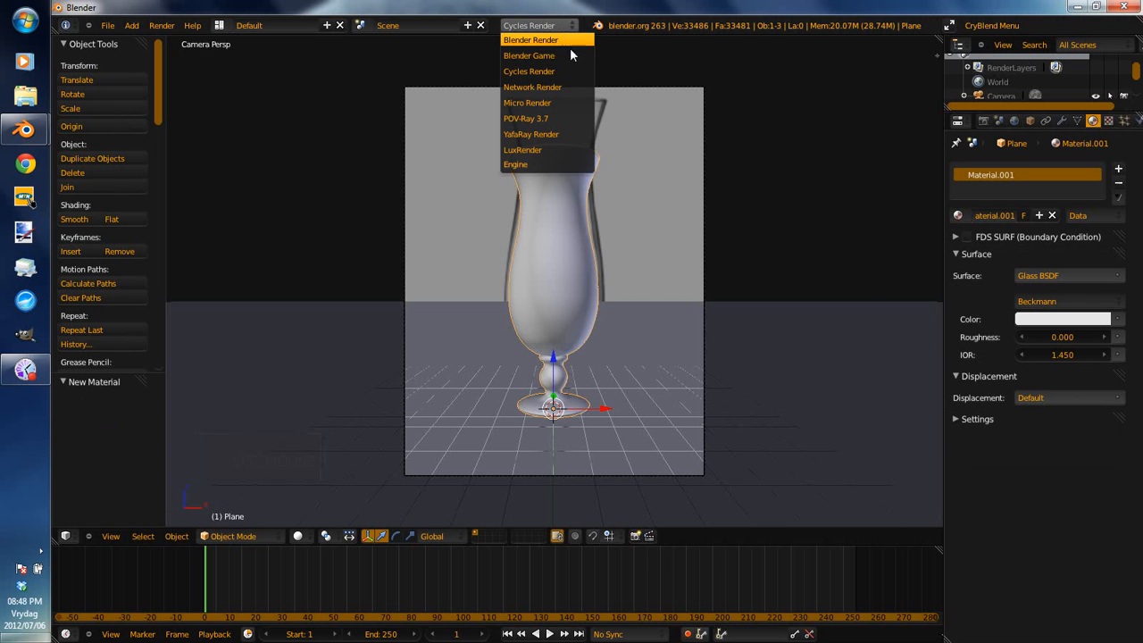
click(559, 40)
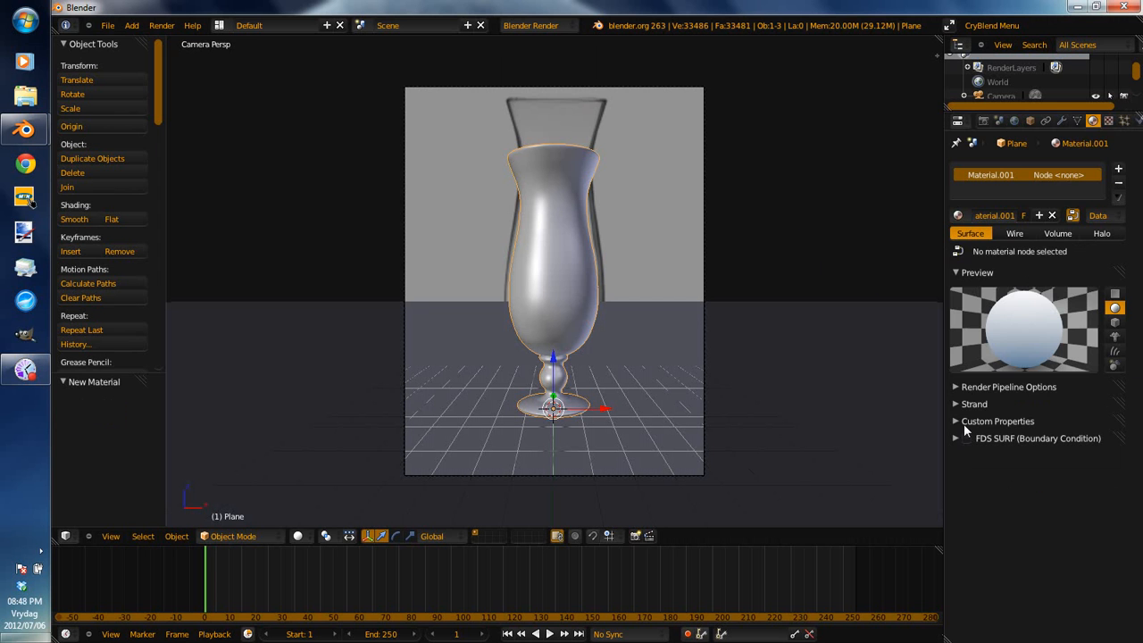
click(1119, 170)
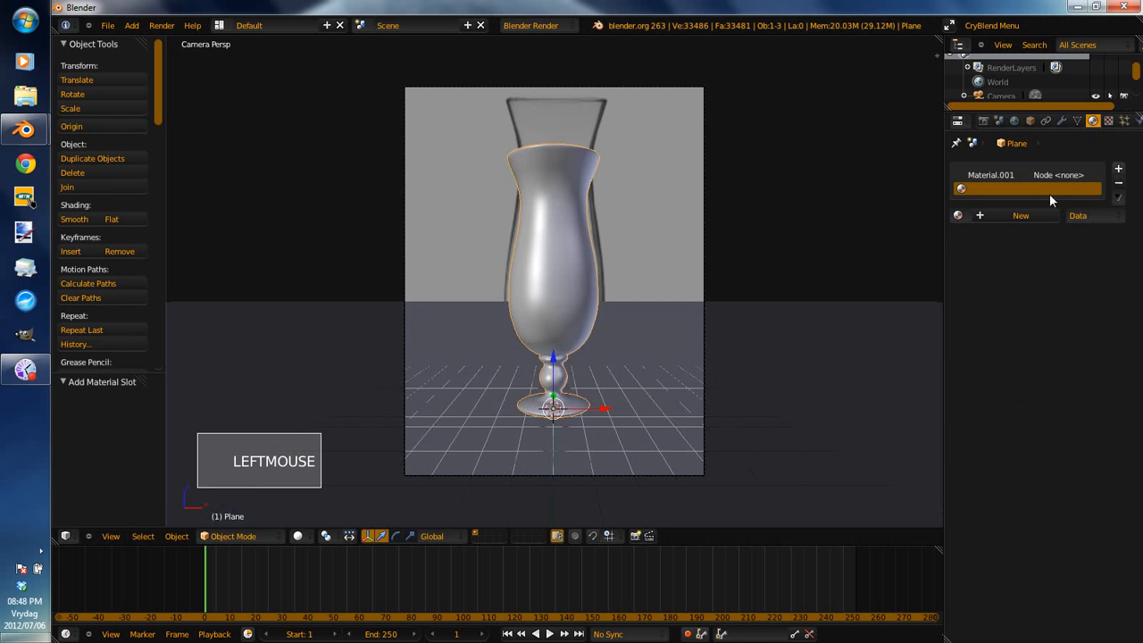
click(1028, 211)
click(1029, 210)
Expand the new material's IOR Values settings and search them for NITROGEN.
scroll(1069, 516, down, 4)
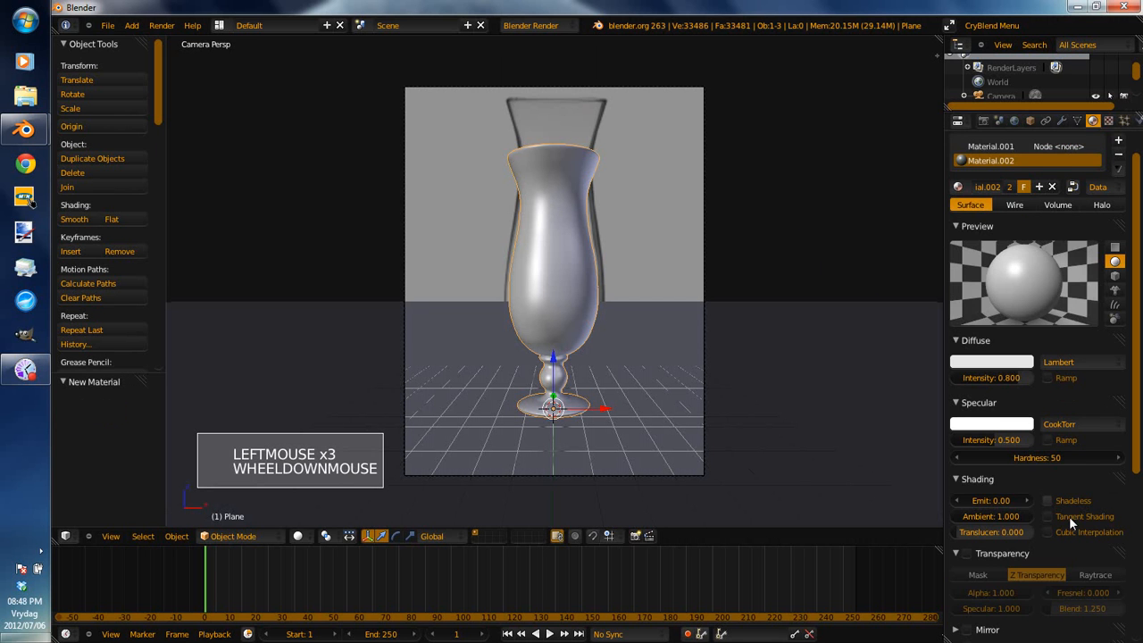
scroll(1083, 551, down, 1)
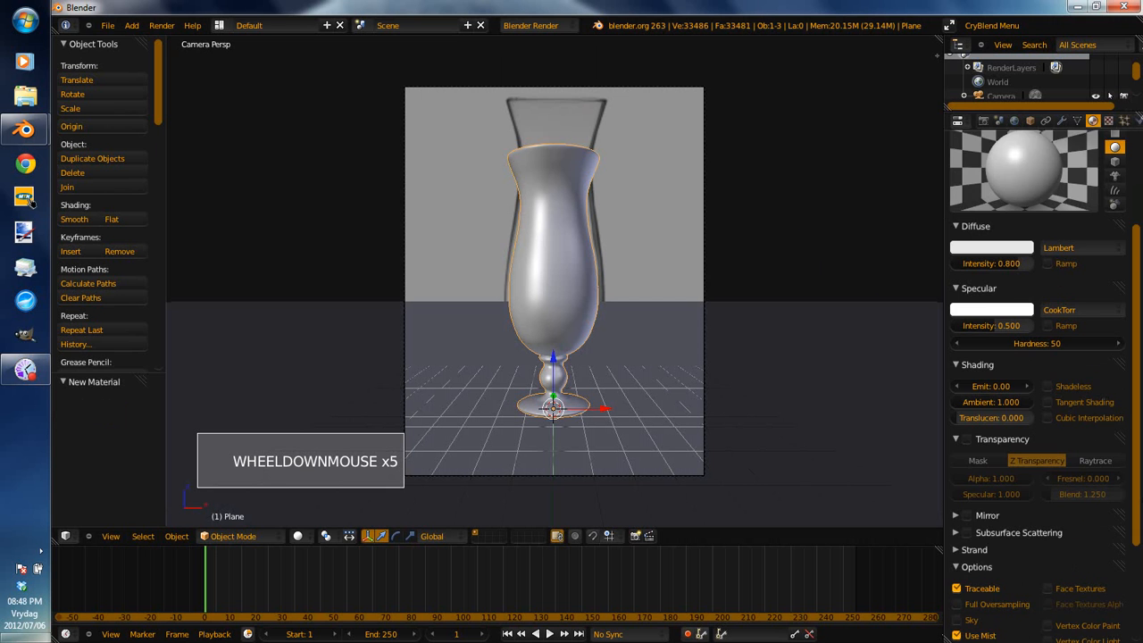
scroll(1112, 535, down, 1)
click(1138, 625)
drag(1139, 632, 1138, 633)
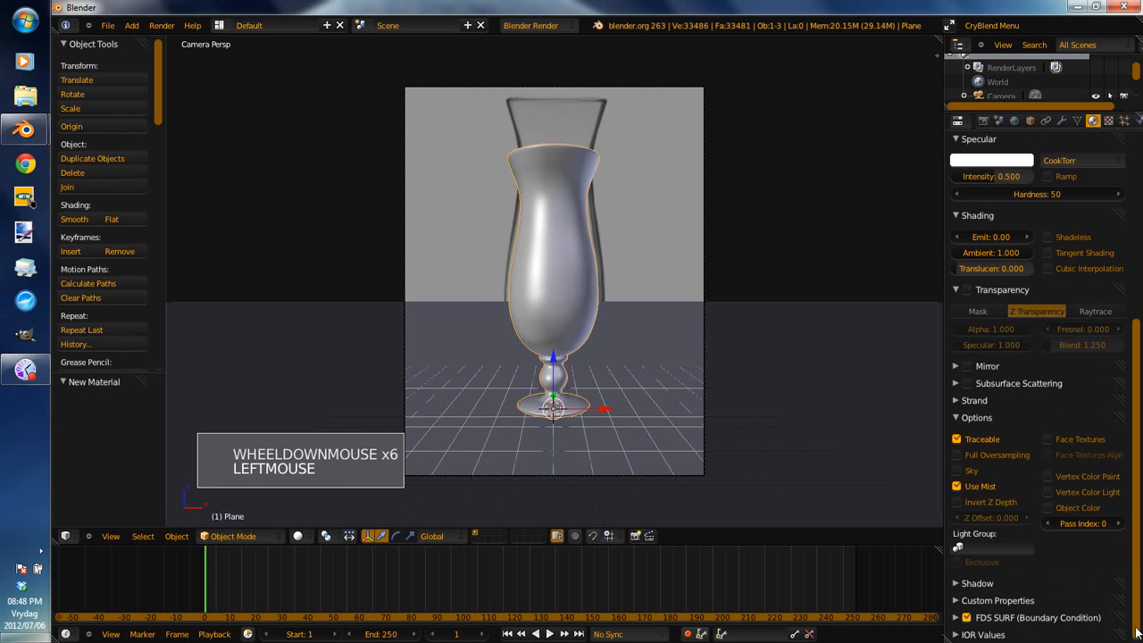
click(973, 630)
click(973, 634)
scroll(1032, 588, down, 5)
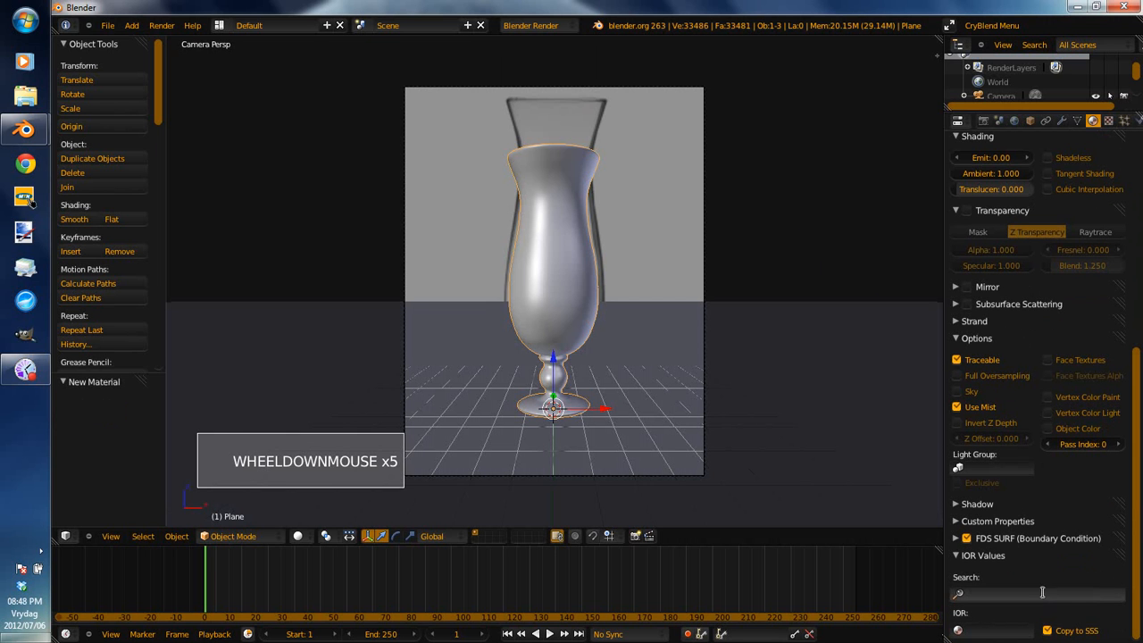
click(1050, 594)
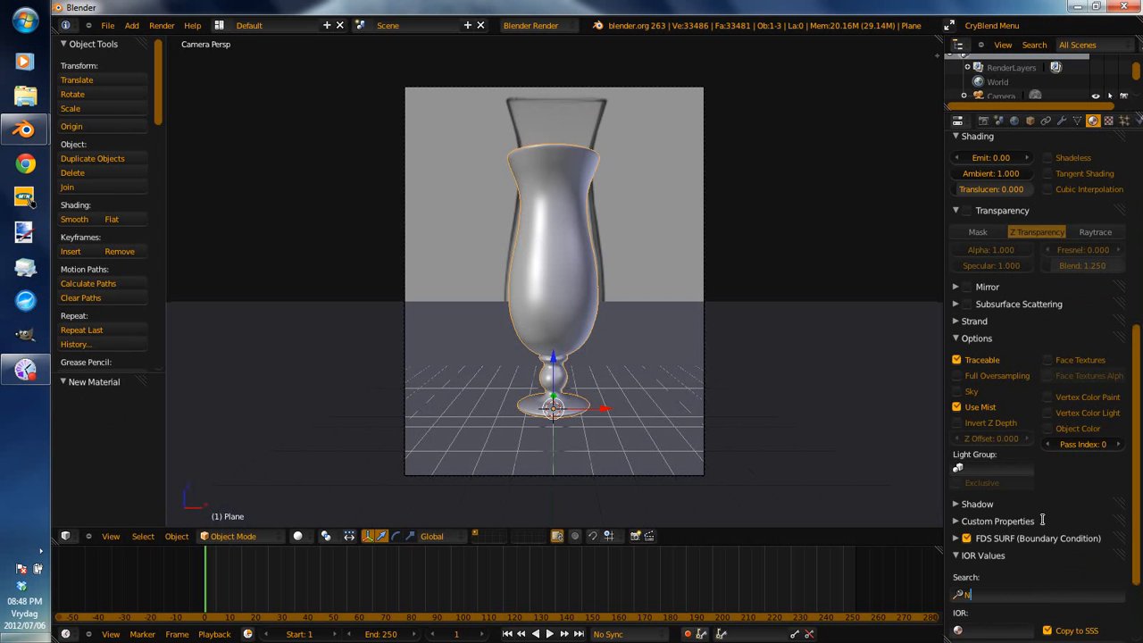
text(NITROGEN)
key(Caps_Lock)
key(Return)
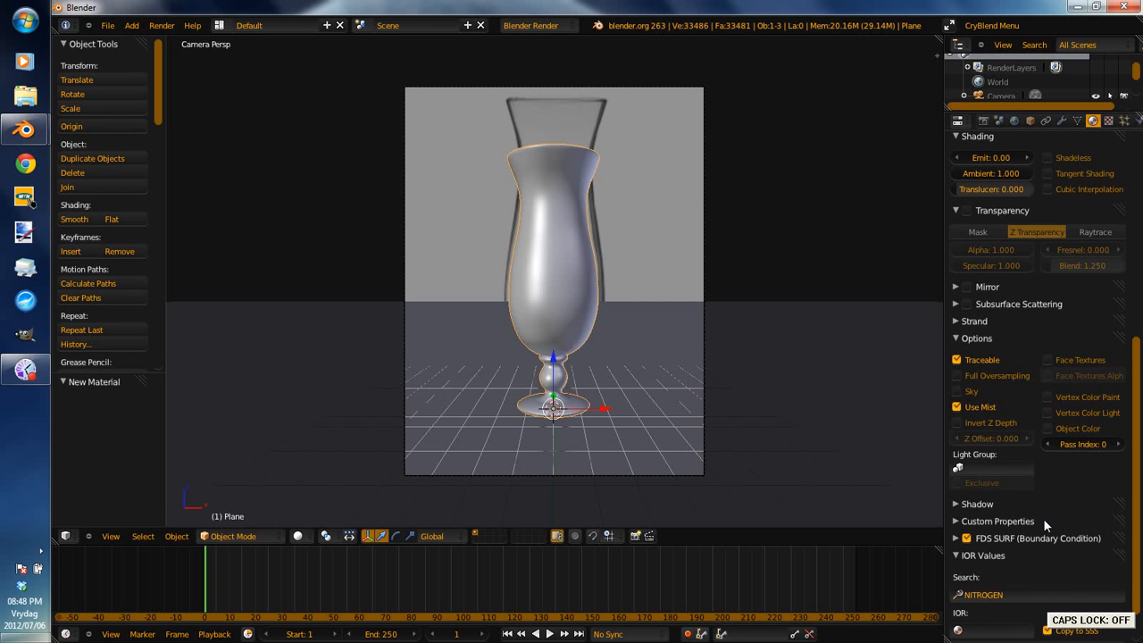
Search the IOR values for nitrogen in lowercase and retrieve the indices for Nitrogen (gas) and Nitrogen (liq).
click(1011, 595)
click(1012, 595)
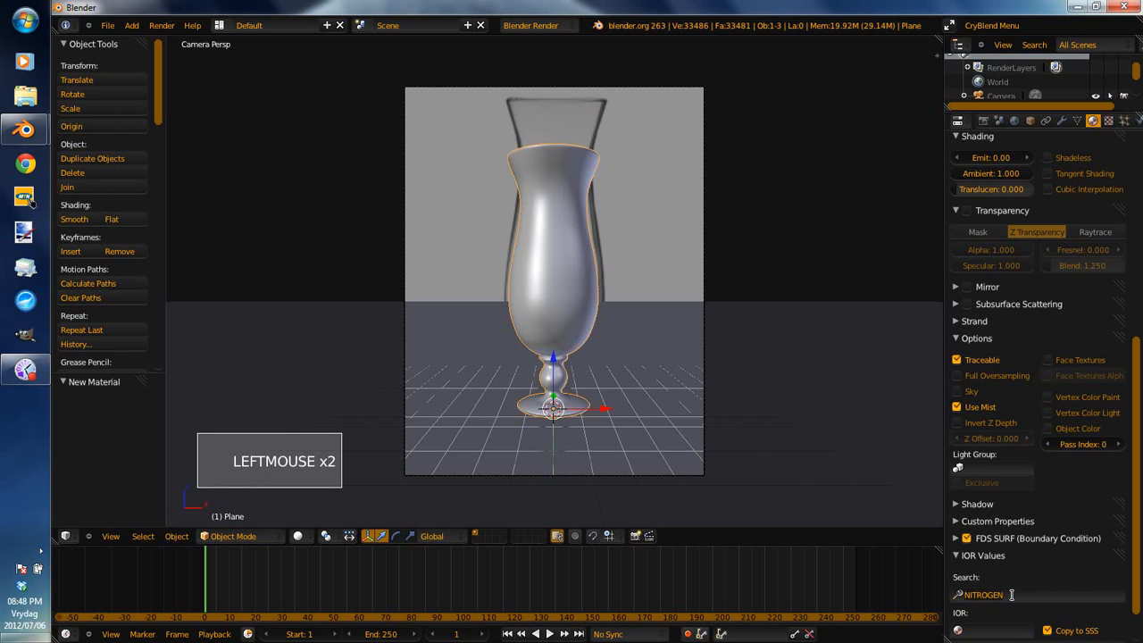
text(nitrogen)
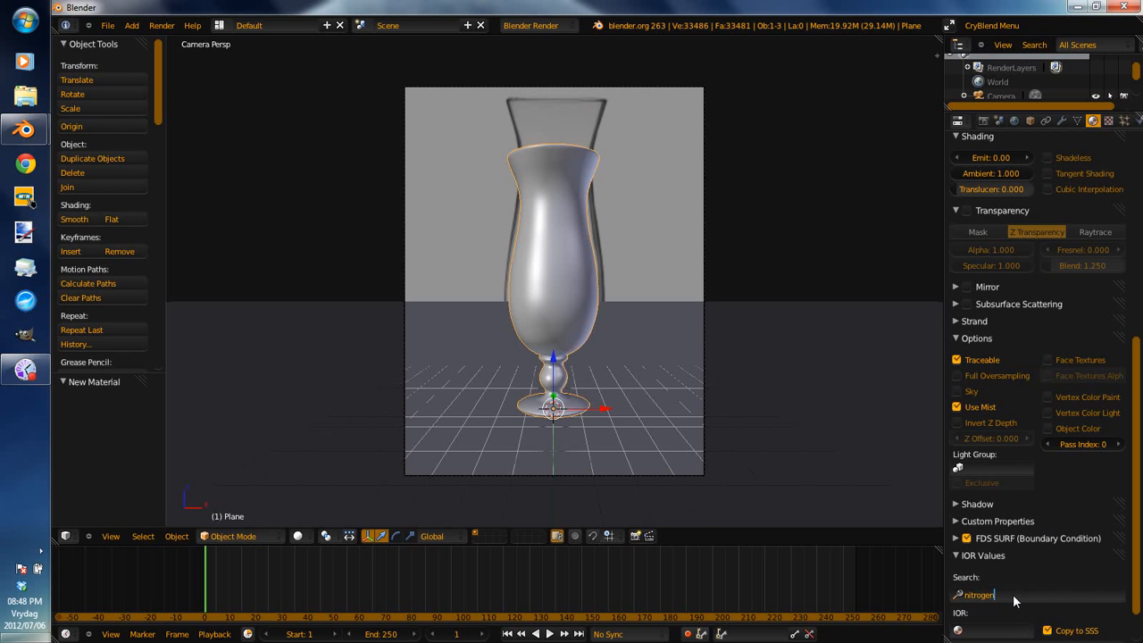
key(Return)
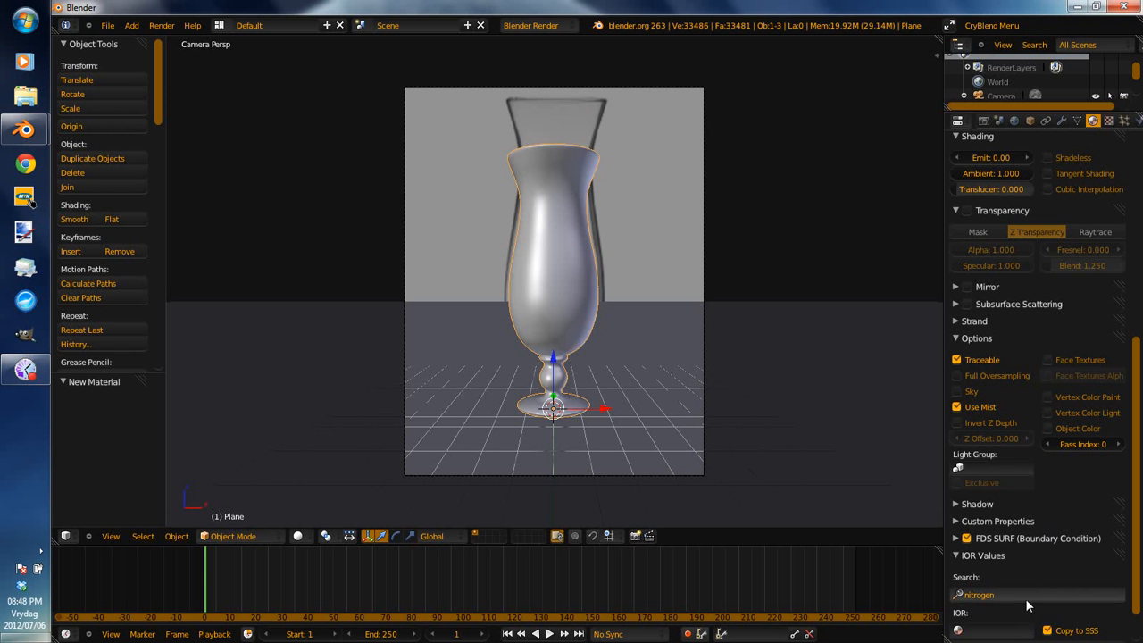
scroll(1104, 583, down, 1)
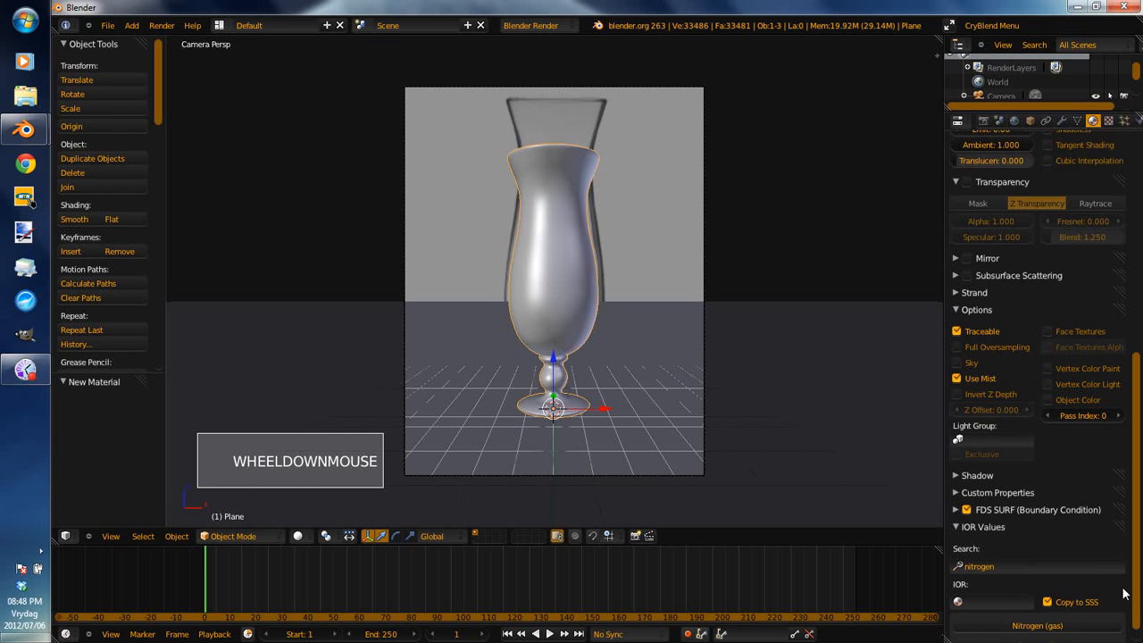
scroll(1066, 625, down, 3)
click(1070, 609)
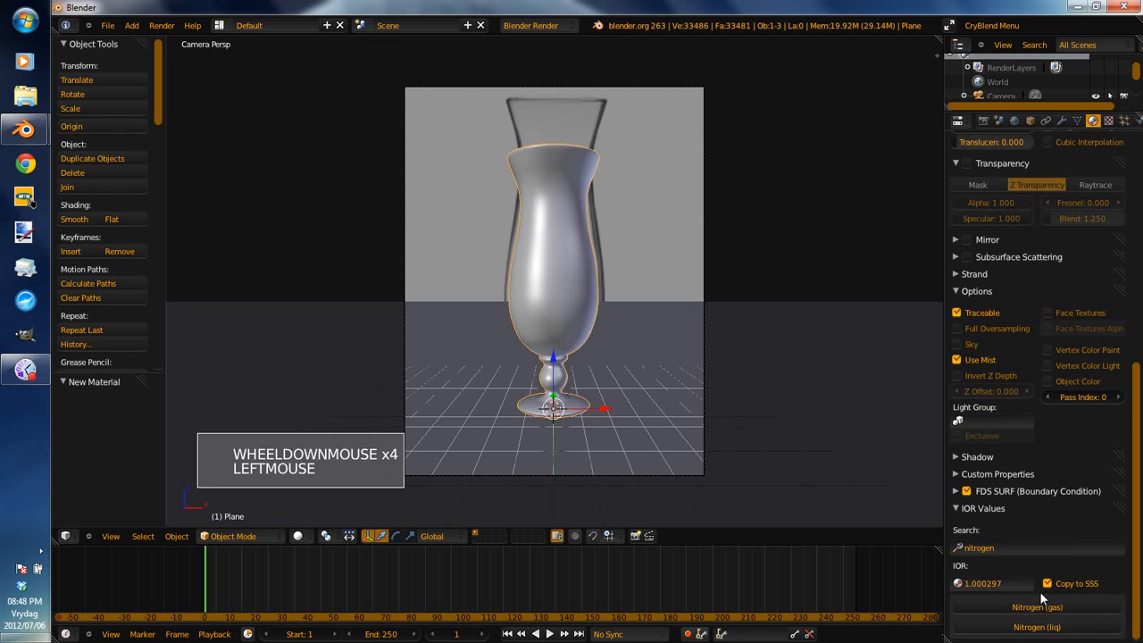
click(1027, 627)
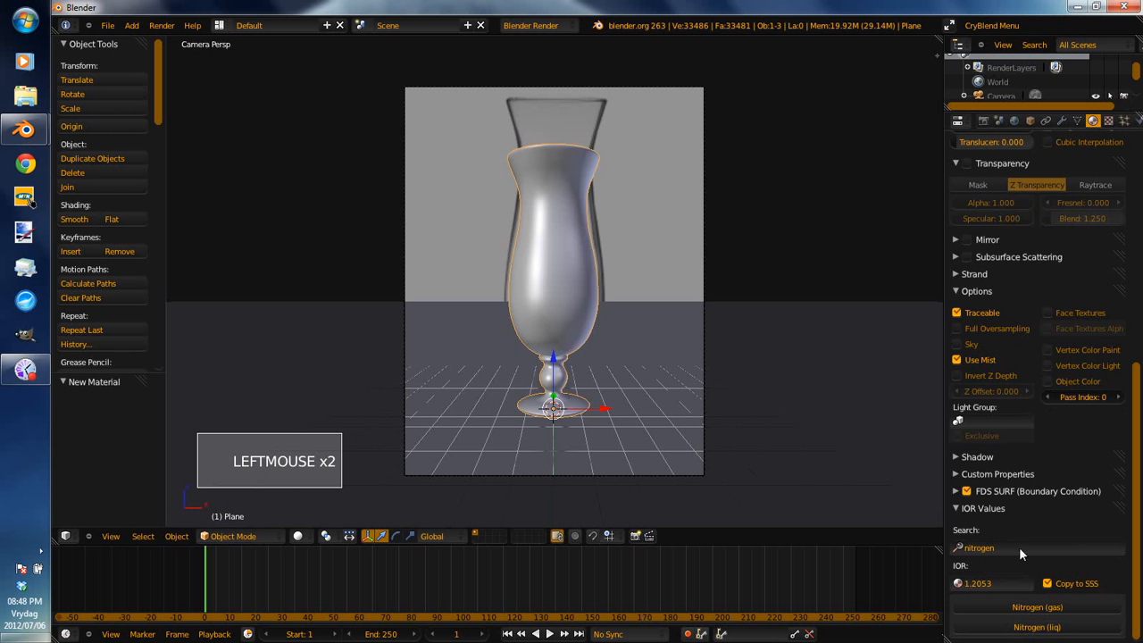
Search the IOR values for water and examine the listed variants.
click(1018, 545)
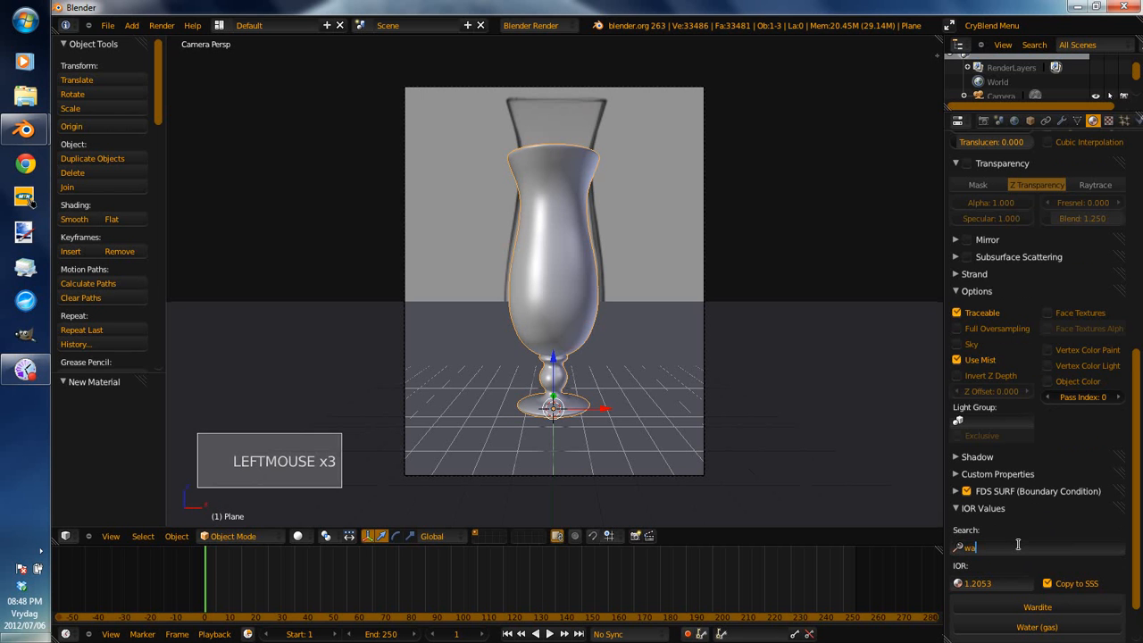
text(water)
key(Return)
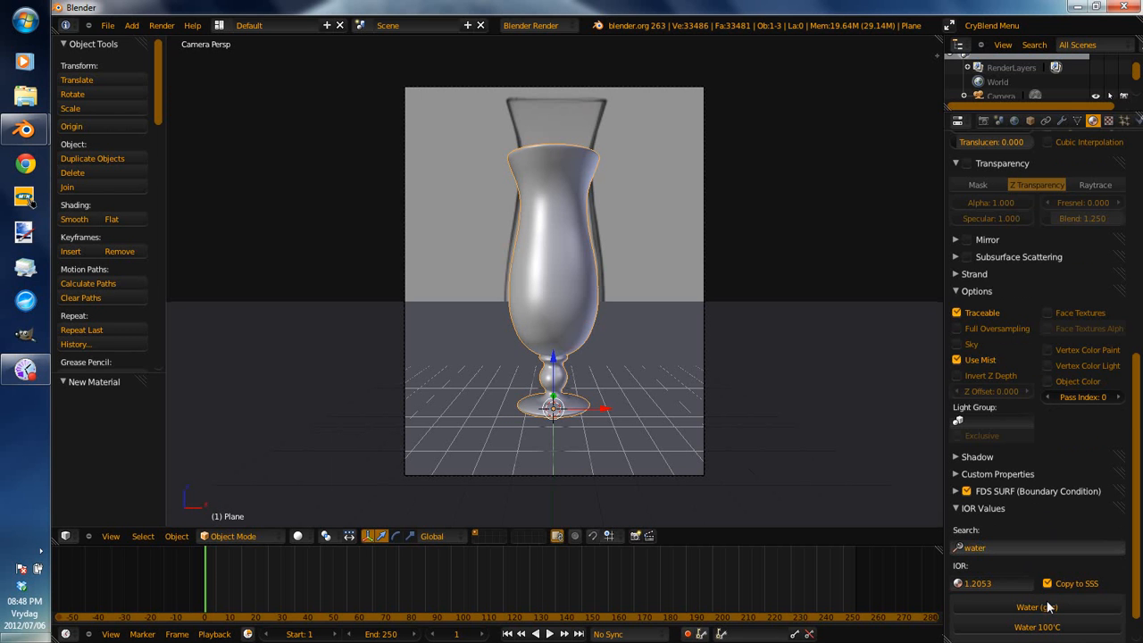
scroll(1061, 622, down, 1)
scroll(1061, 622, down, 3)
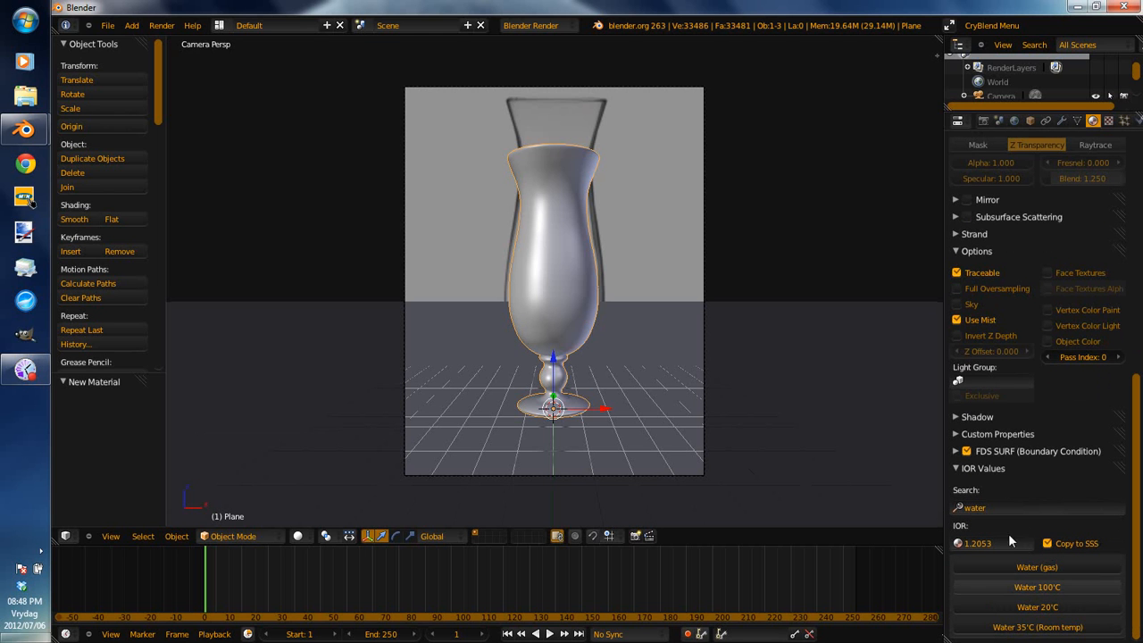
Search the IOR values for glass and retrieve the index for plain Glass.
click(1006, 508)
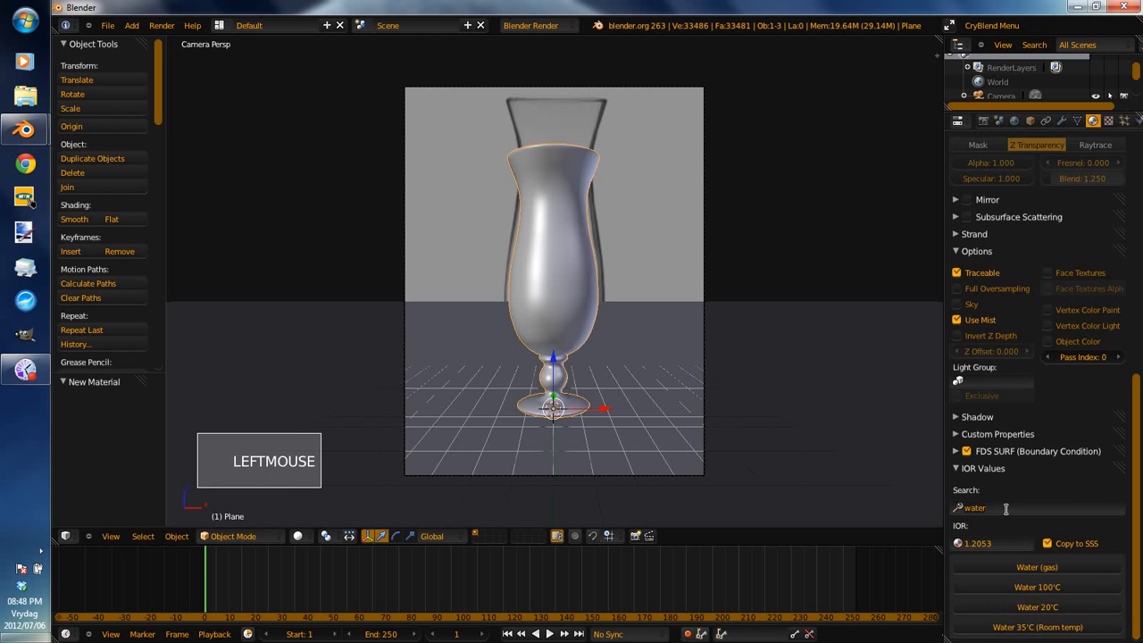
text(glass)
key(Return)
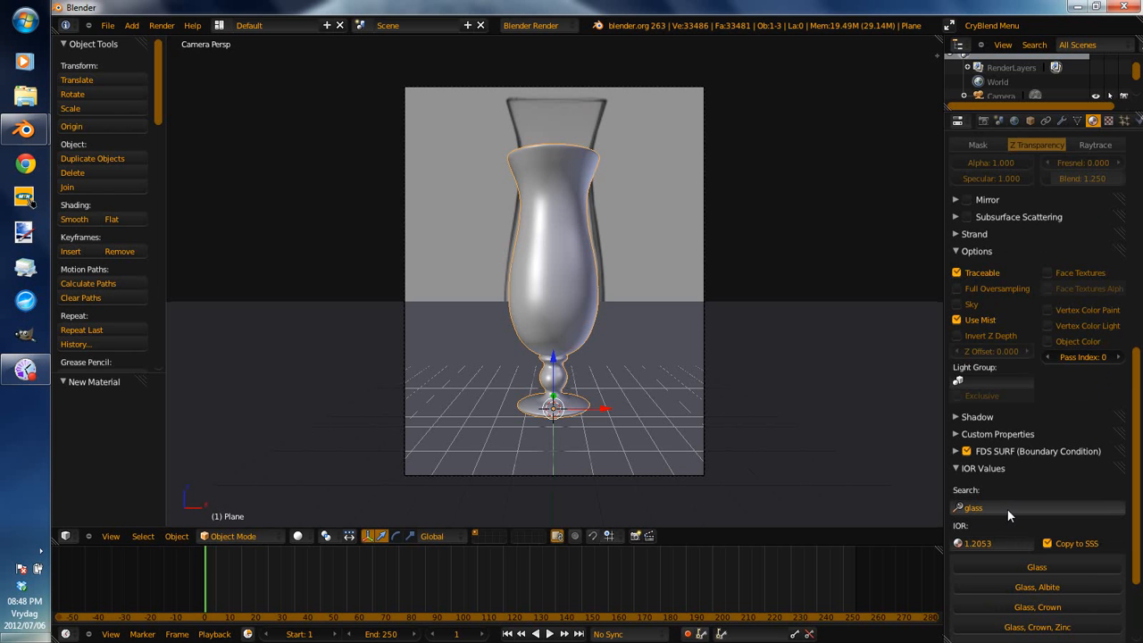
click(1053, 567)
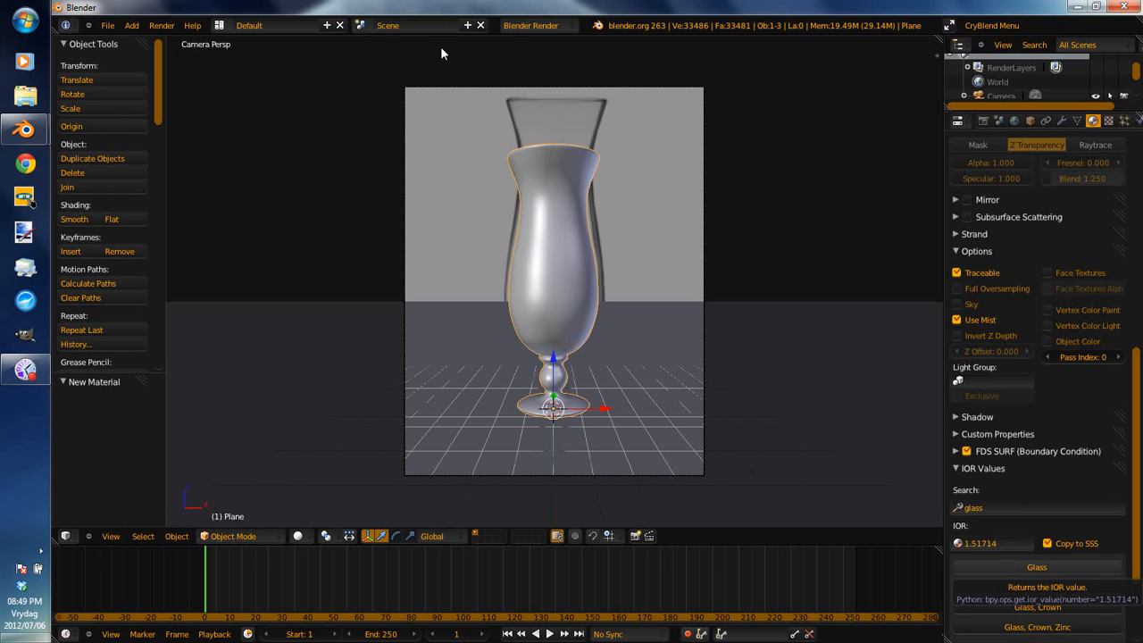
Switch the render engine back to Cycles Render and remove the Material.002 slot from the glass.
click(525, 27)
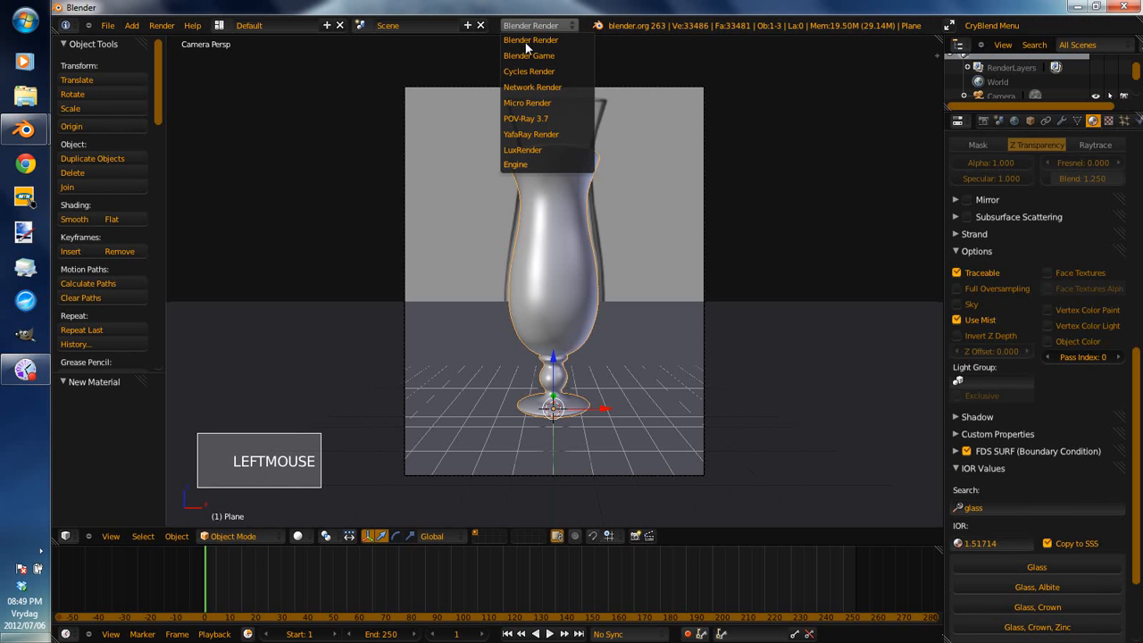
click(530, 72)
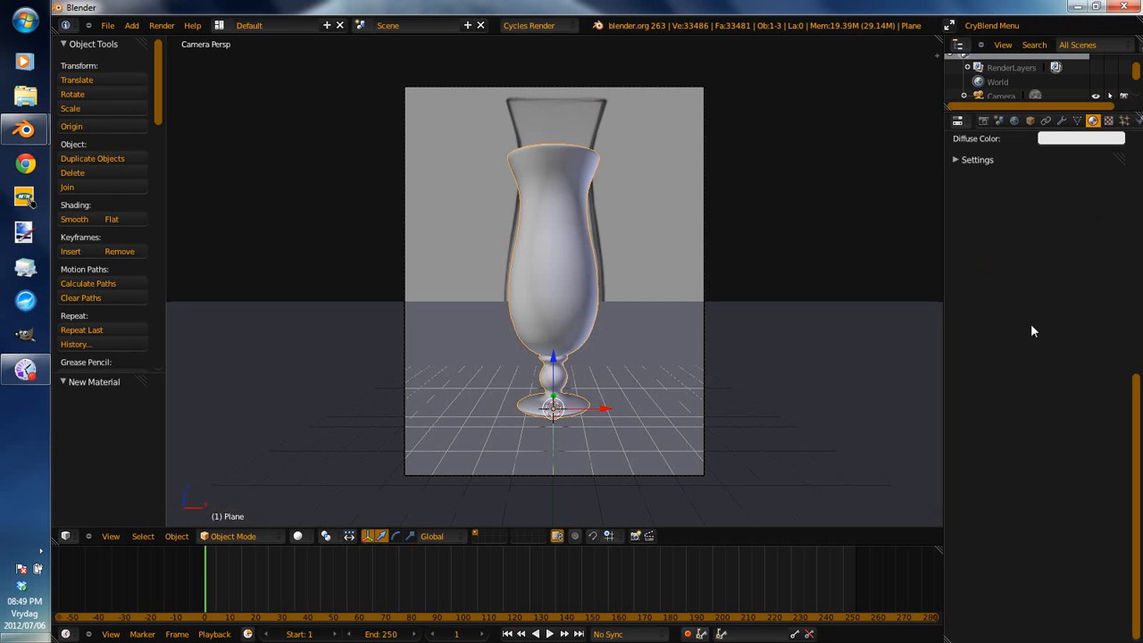
scroll(1077, 250, up, 8)
scroll(1078, 221, up, 9)
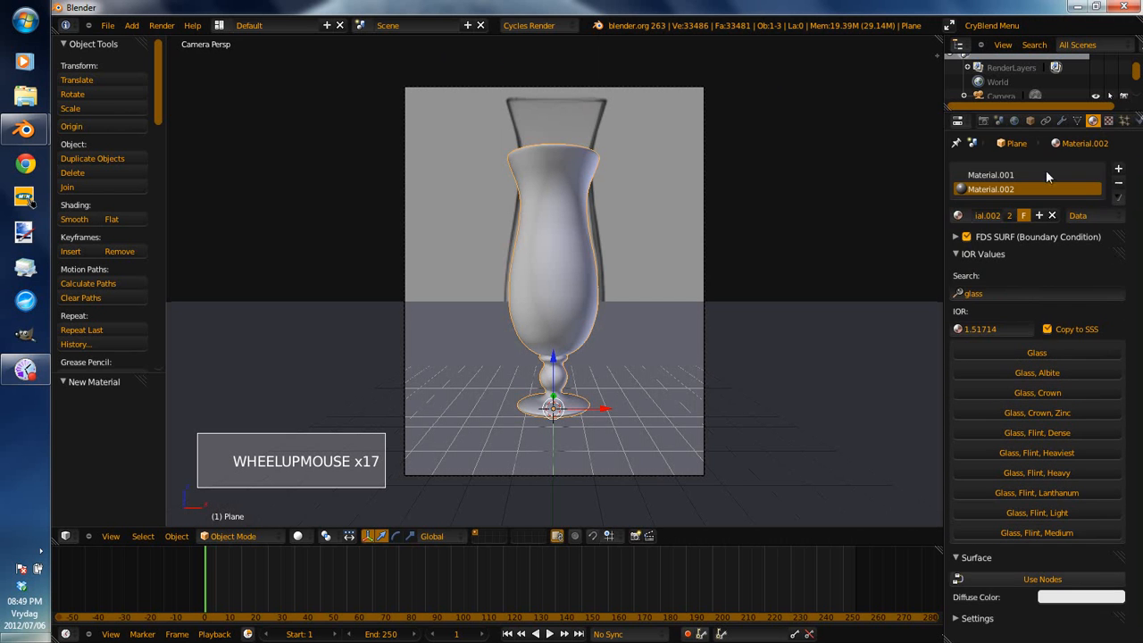
click(1119, 183)
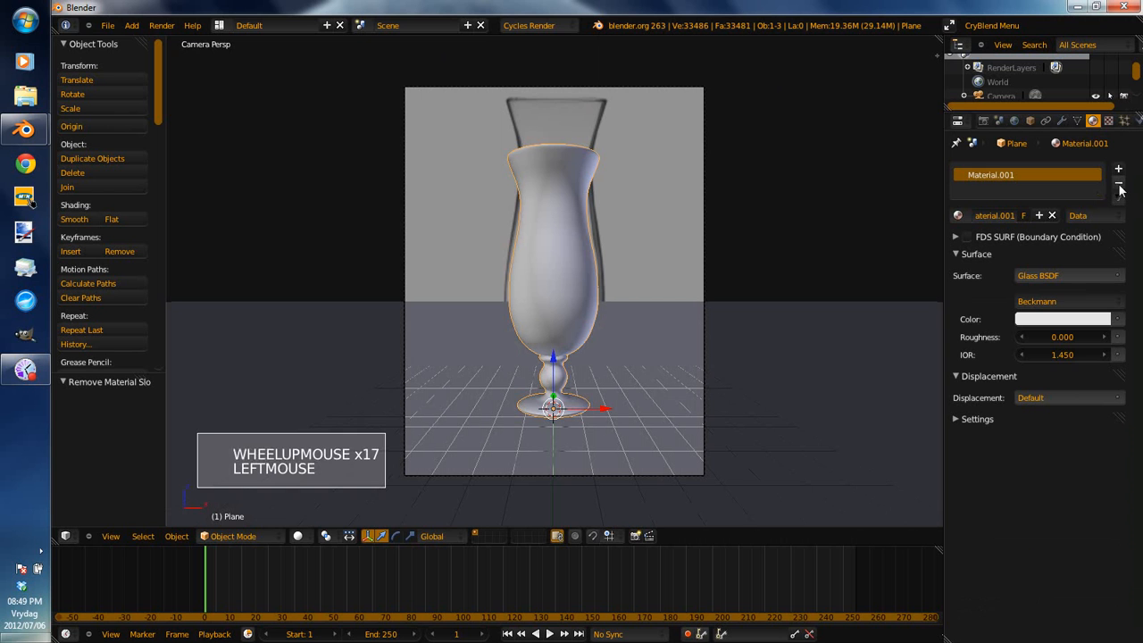
click(1065, 355)
text(1.714)
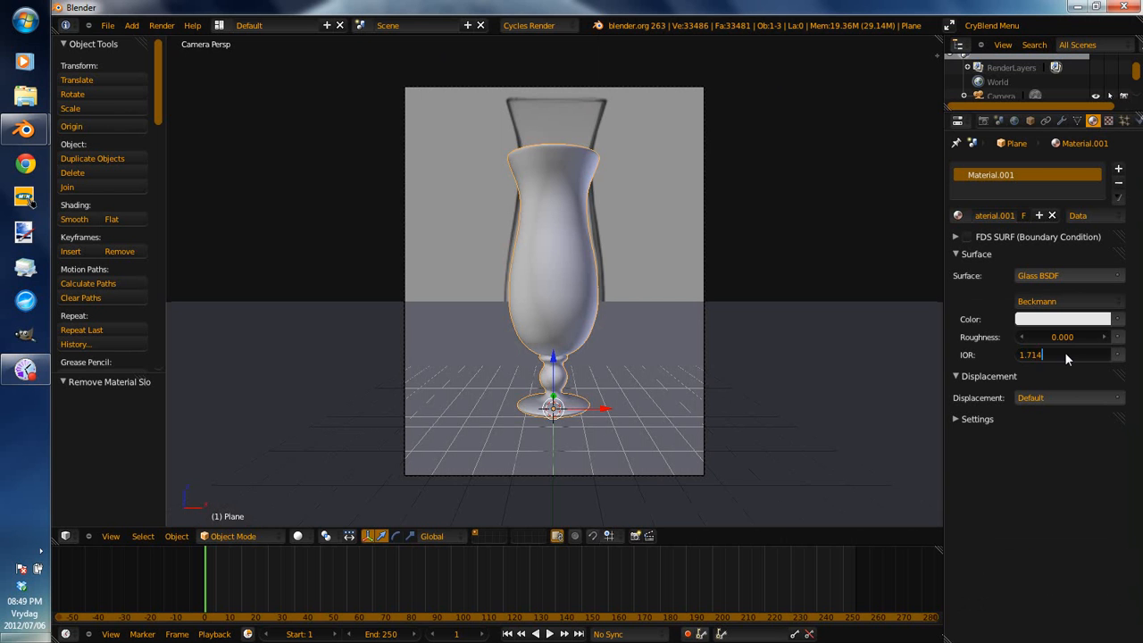
key(Return)
Set the IOR of the glass material's Glass BSDF shader to 1.52.
click(1060, 356)
text(1.52)
key(Return)
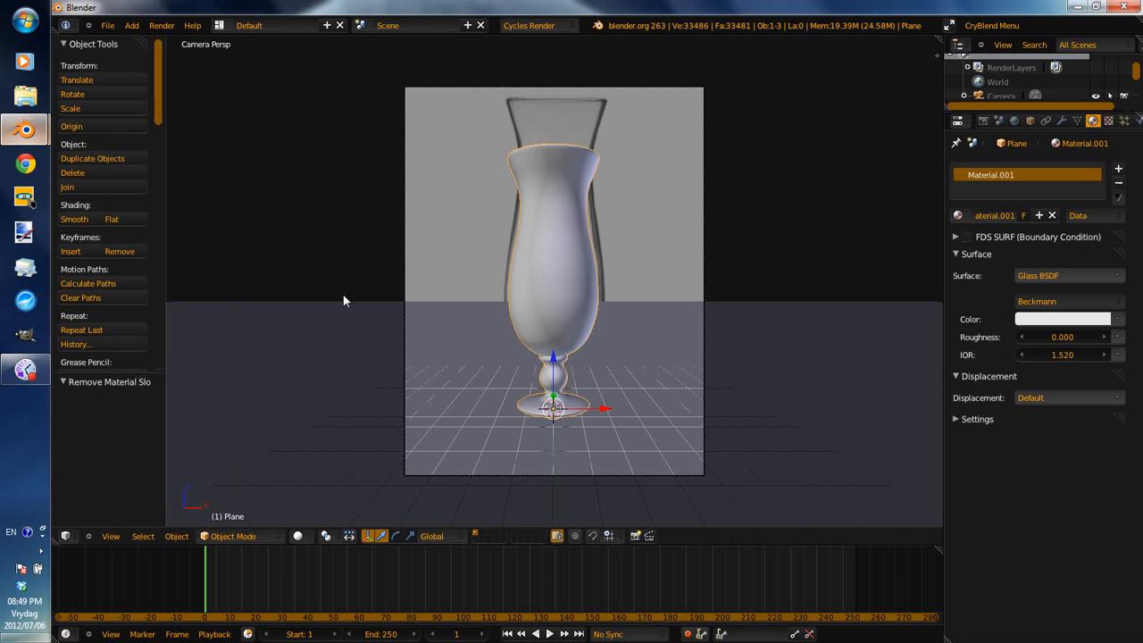
View the full reference render martini.png in the other Blender window, then minimize that window to return to the scene.
mouse_move(25, 129)
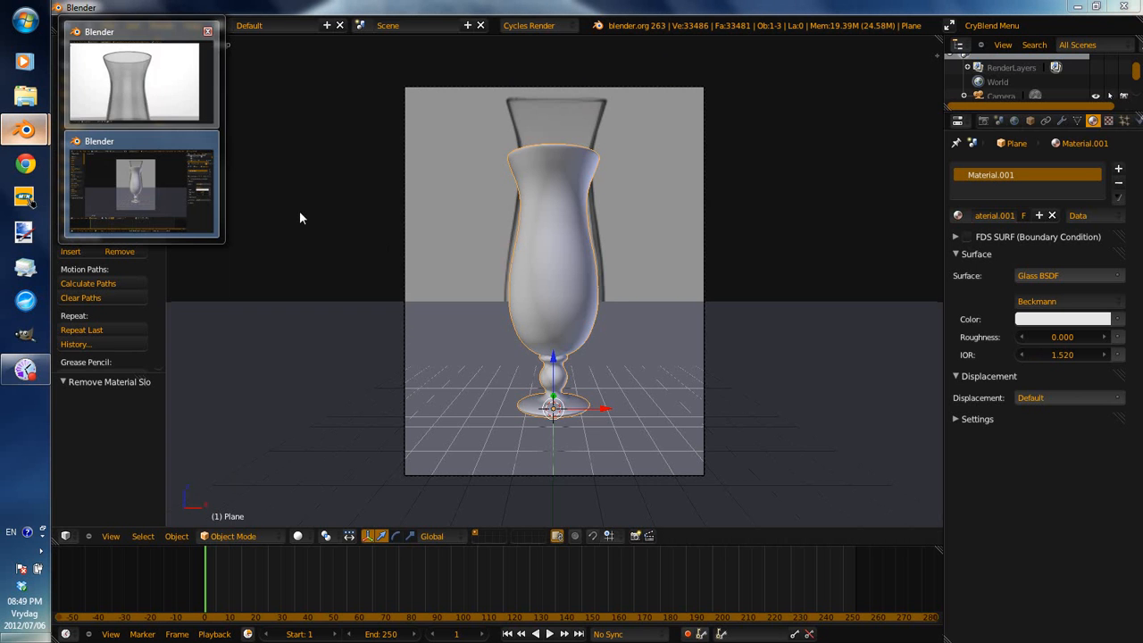
click(148, 188)
middle_drag(468, 283, 510, 181)
scroll(516, 231, down, 2)
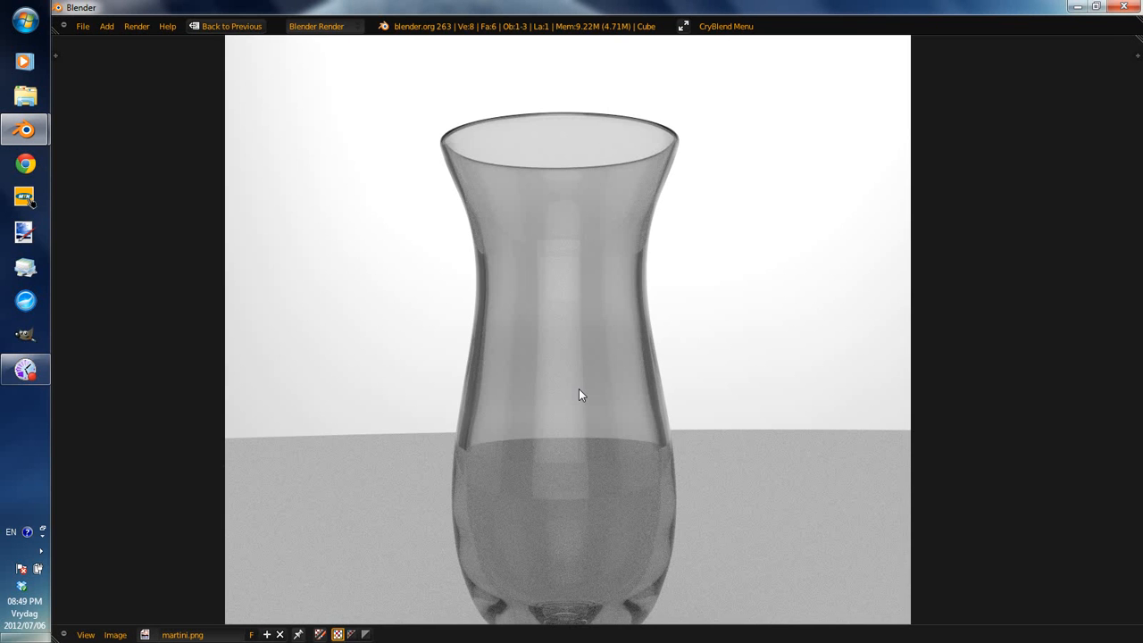
scroll(628, 245, down, 2)
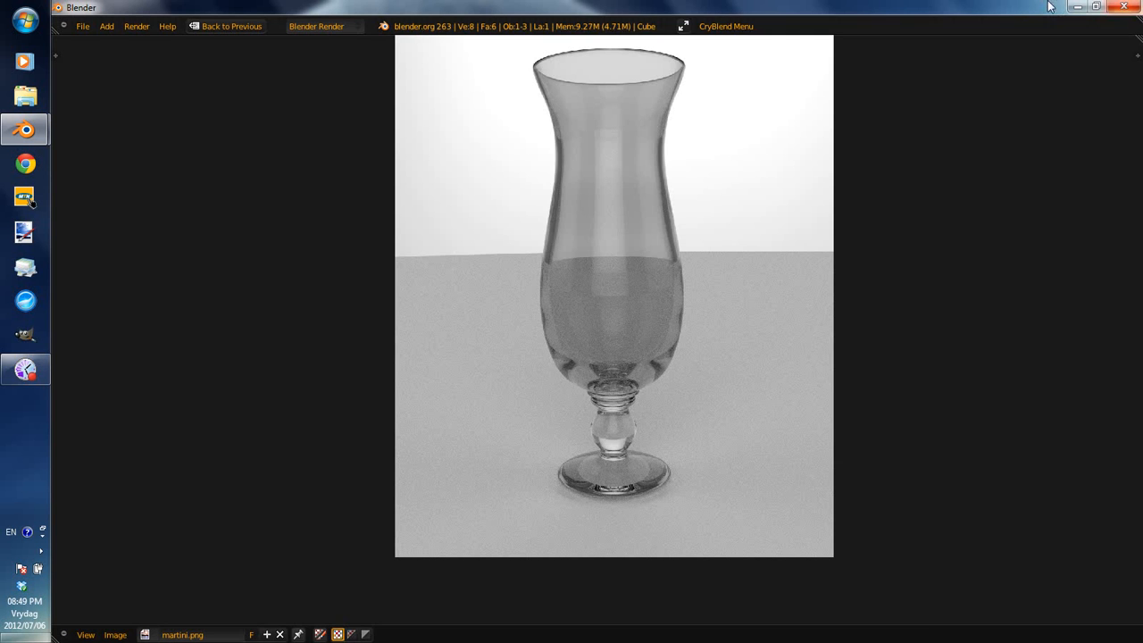
click(1078, 6)
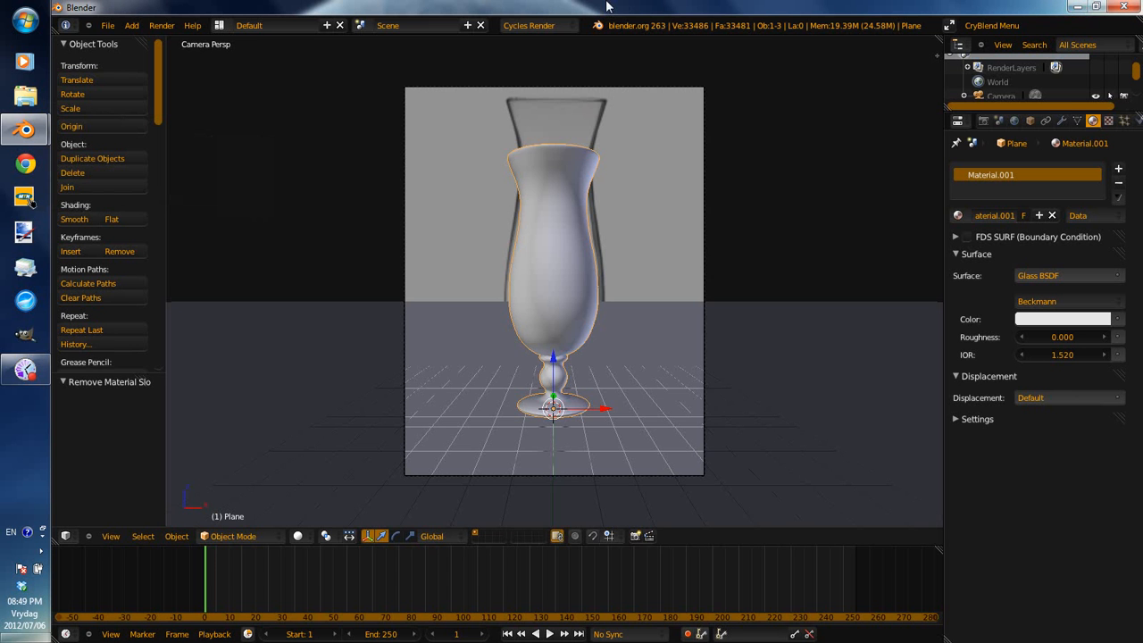
Give the ground plane a new Diffuse BSDF material and disable its FDS SURF boundary condition.
scroll(594, 302, up, 2)
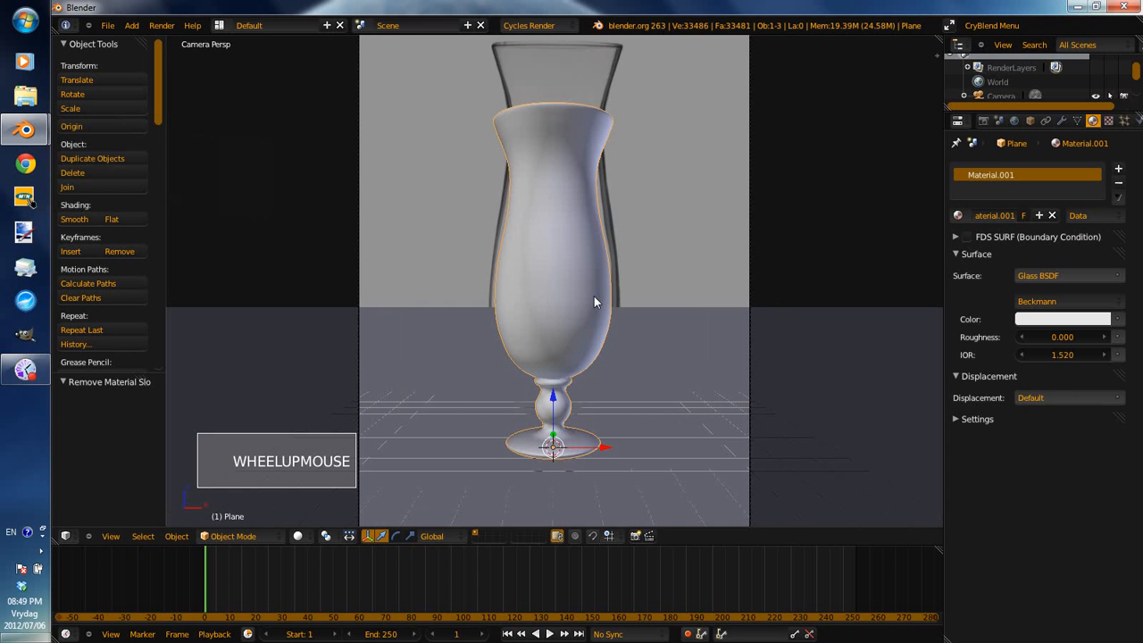
right_click(674, 376)
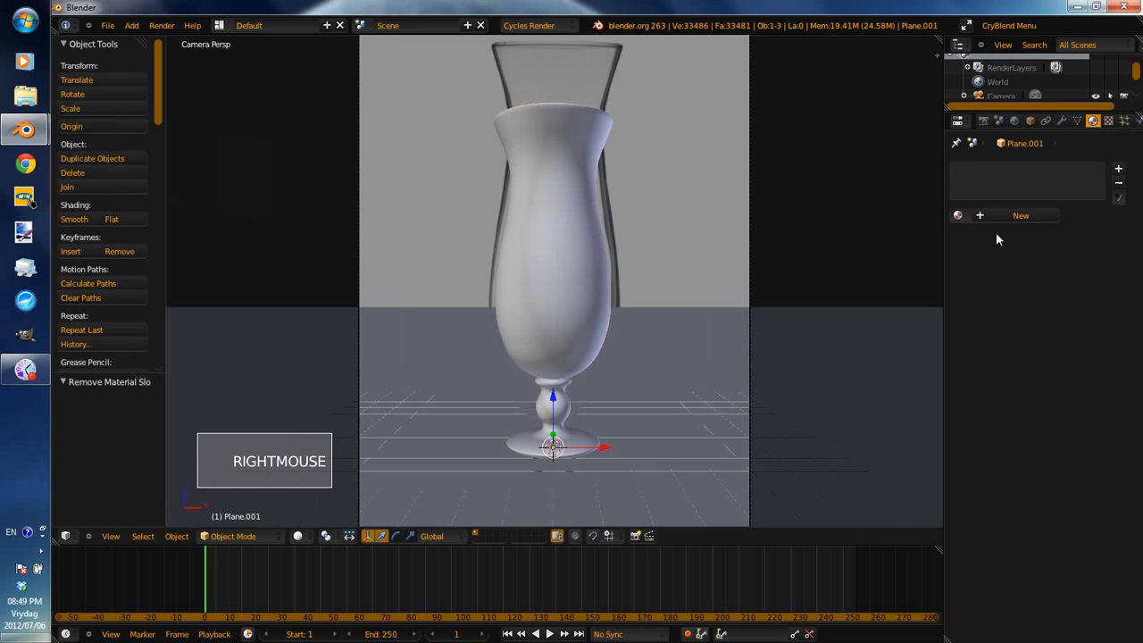
click(1018, 216)
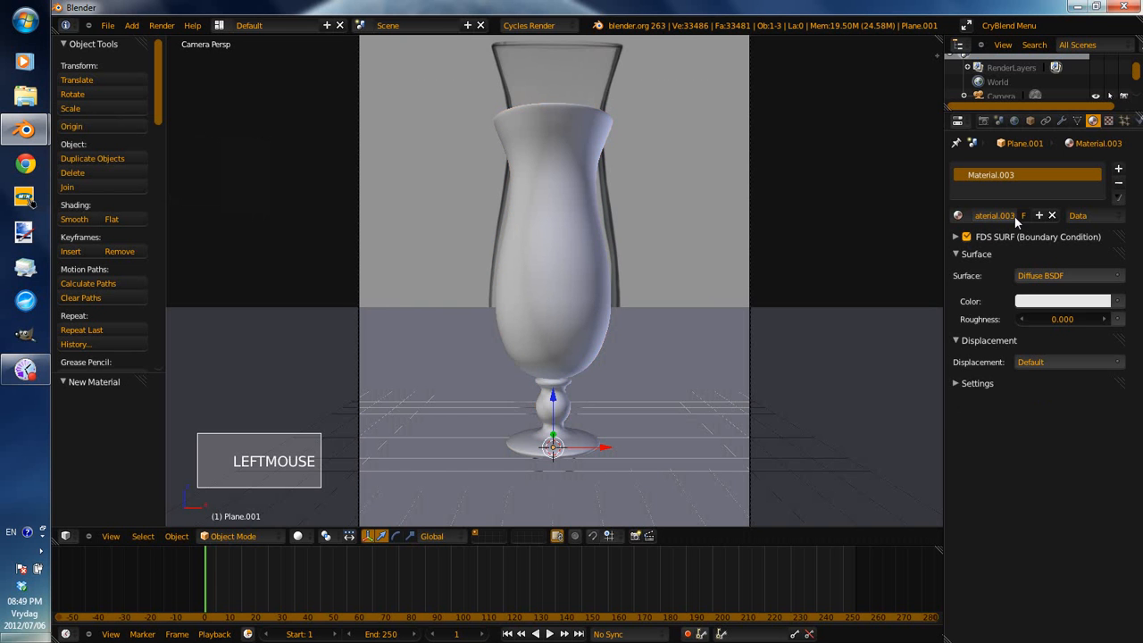
click(966, 237)
click(1001, 423)
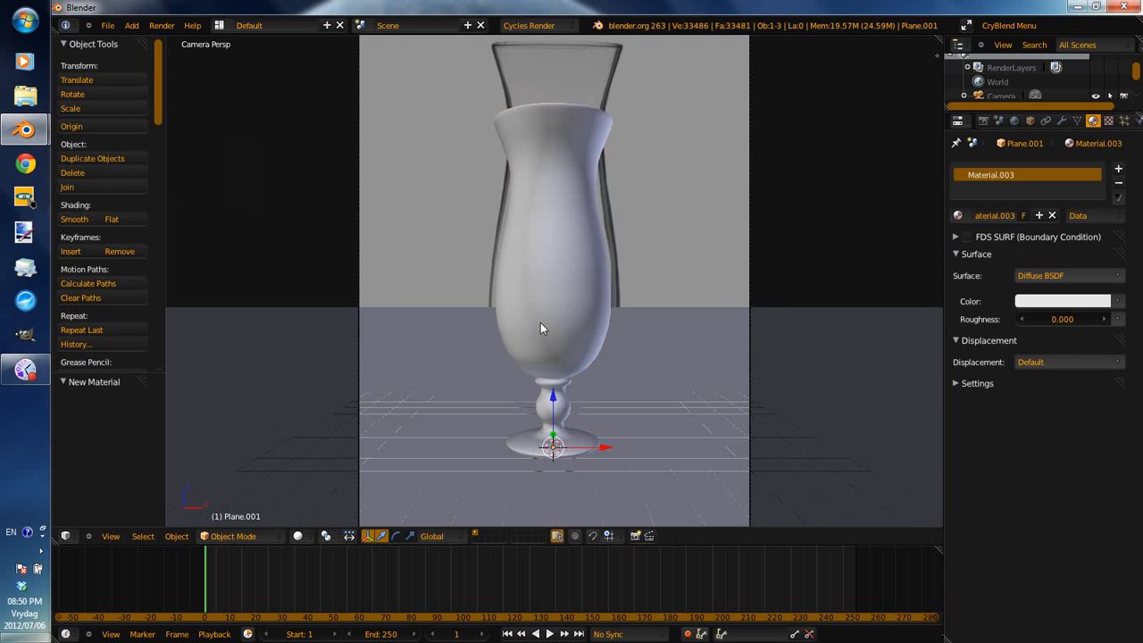
Run a test render of the glass on the ground plane and stop it before it completes.
key(F12)
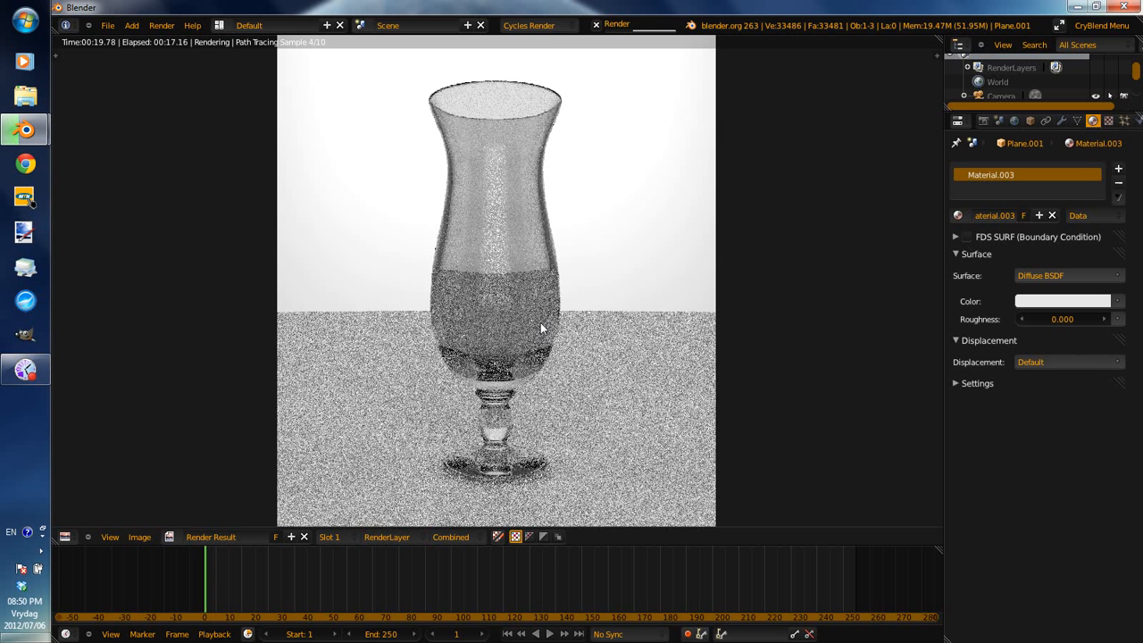
click(597, 26)
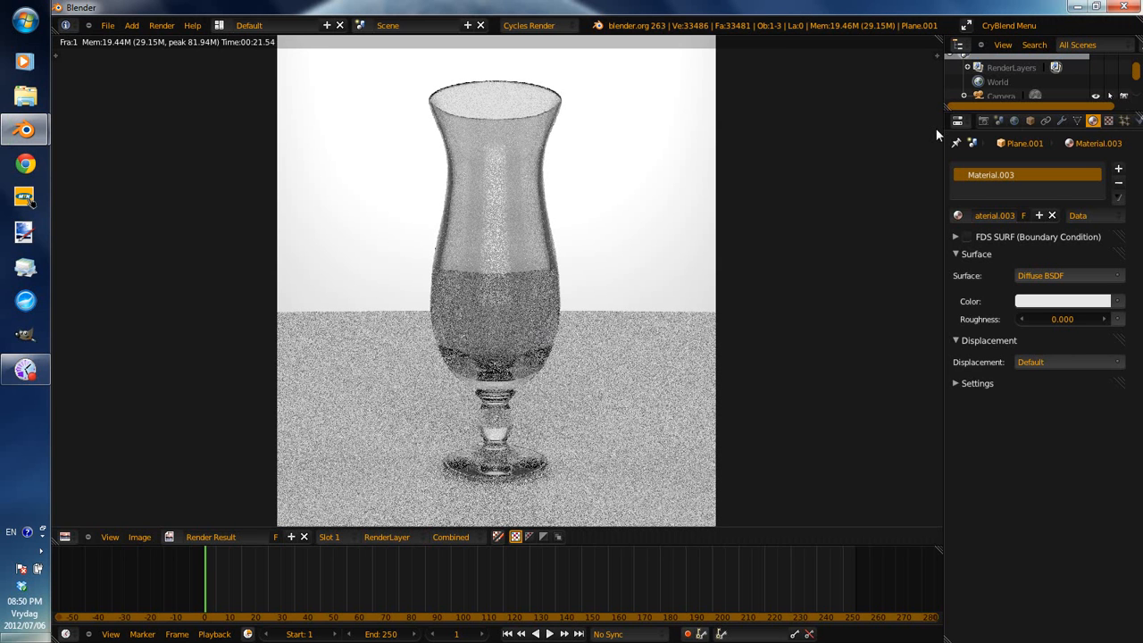
Set the Cycles integrator's render samples to 100.
click(984, 120)
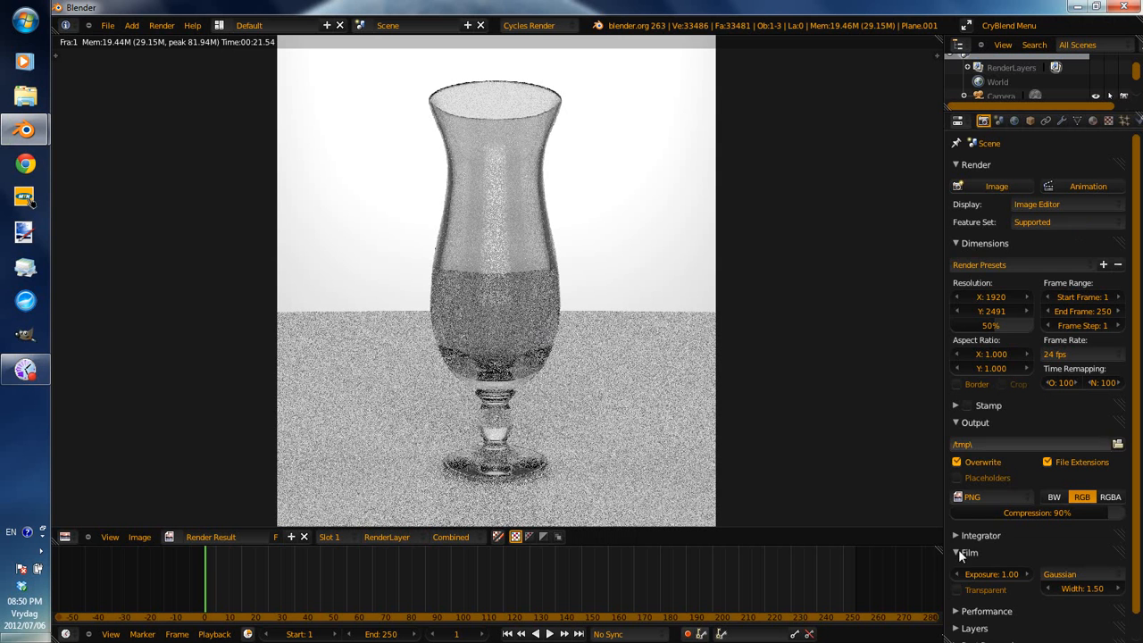
click(956, 535)
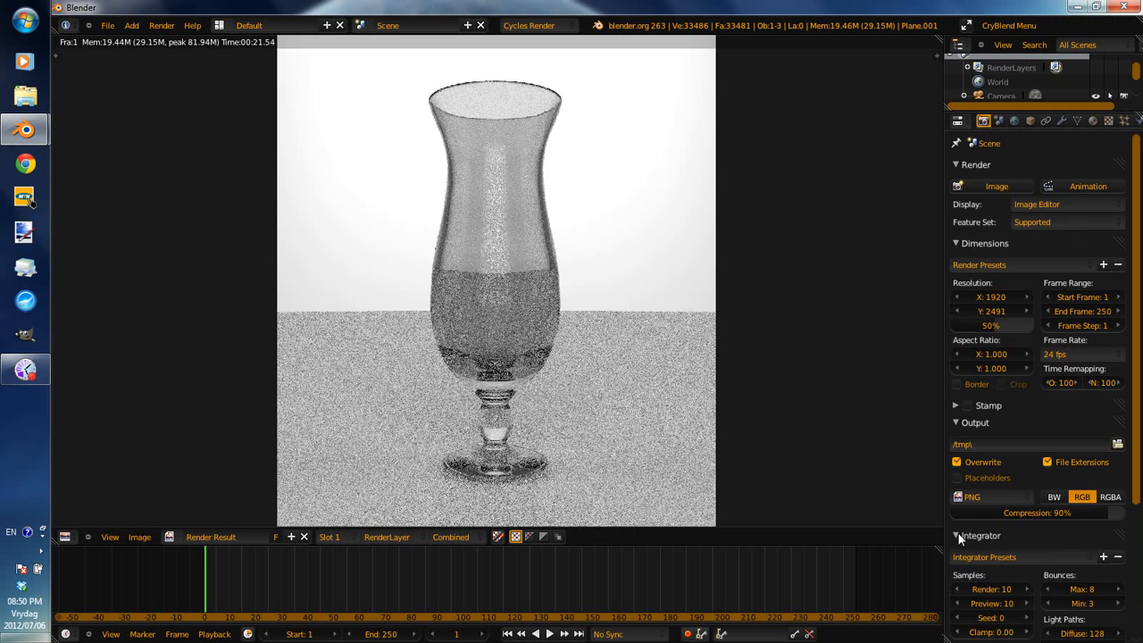
click(991, 584)
text(100)
key(Return)
scroll(729, 377, down, 1)
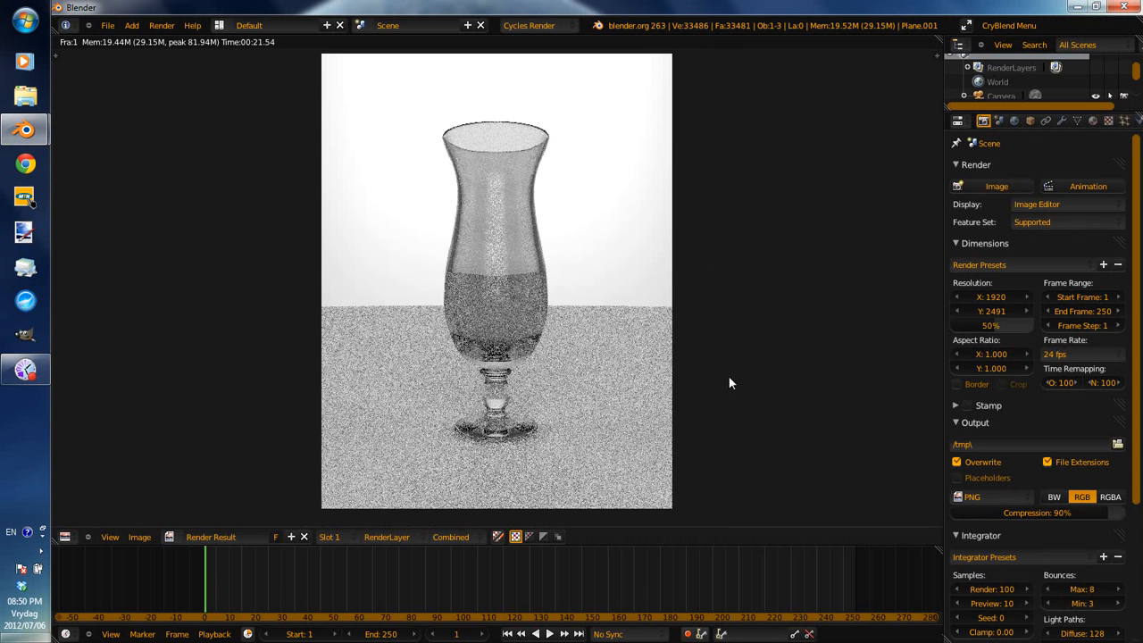
scroll(729, 382, up, 1)
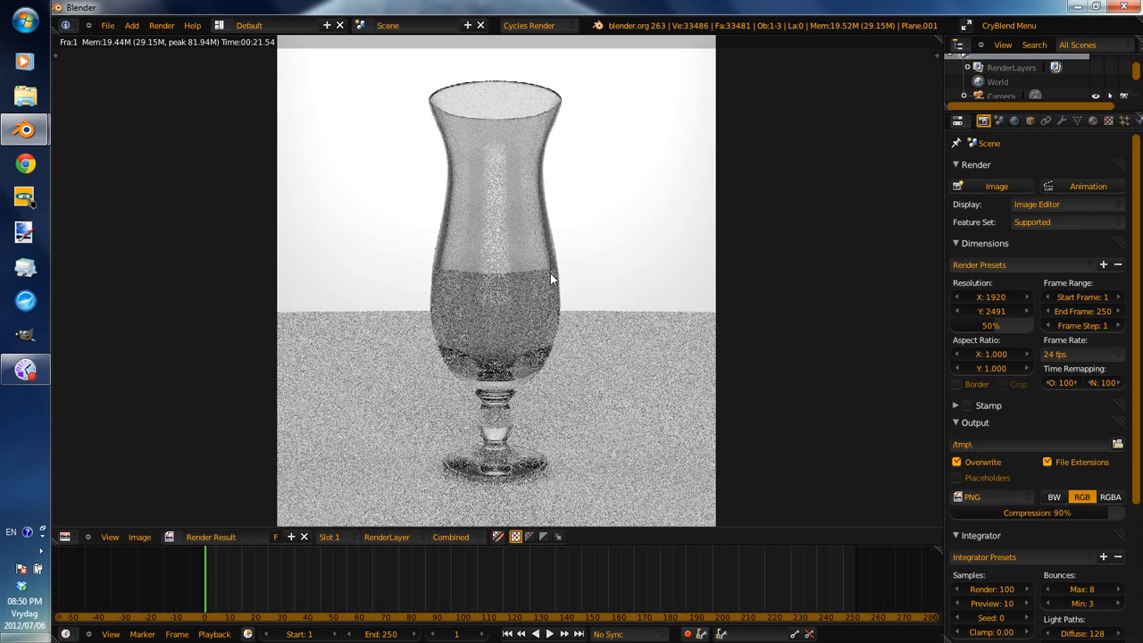
Render the full image of the glass scene through the camera.
key(F12)
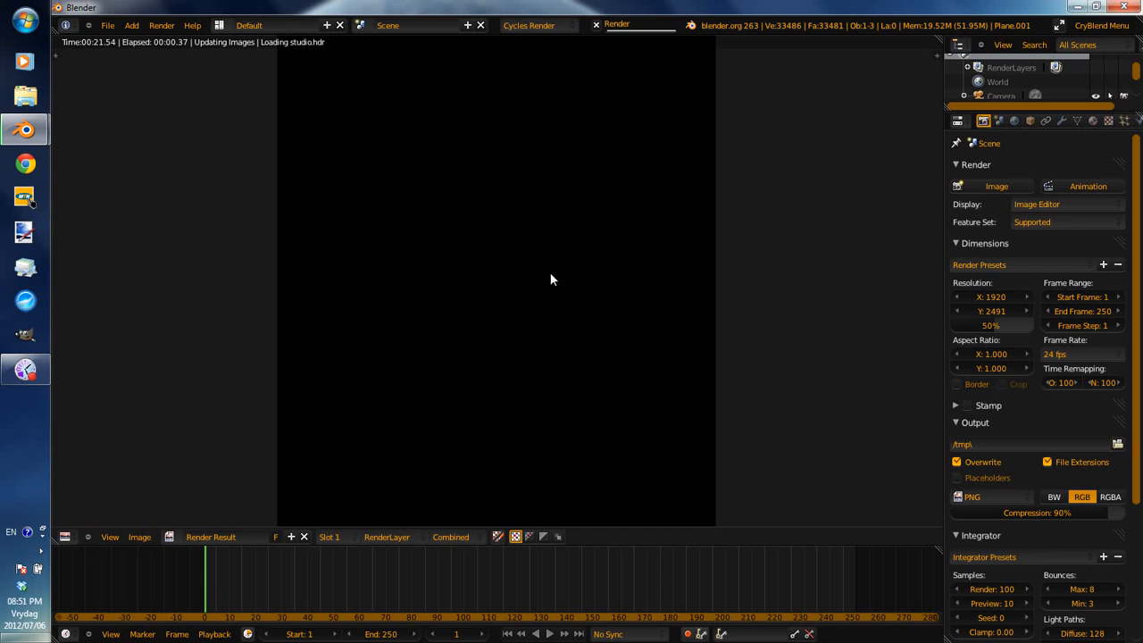
click(25, 369)
click(549, 150)
click(548, 150)
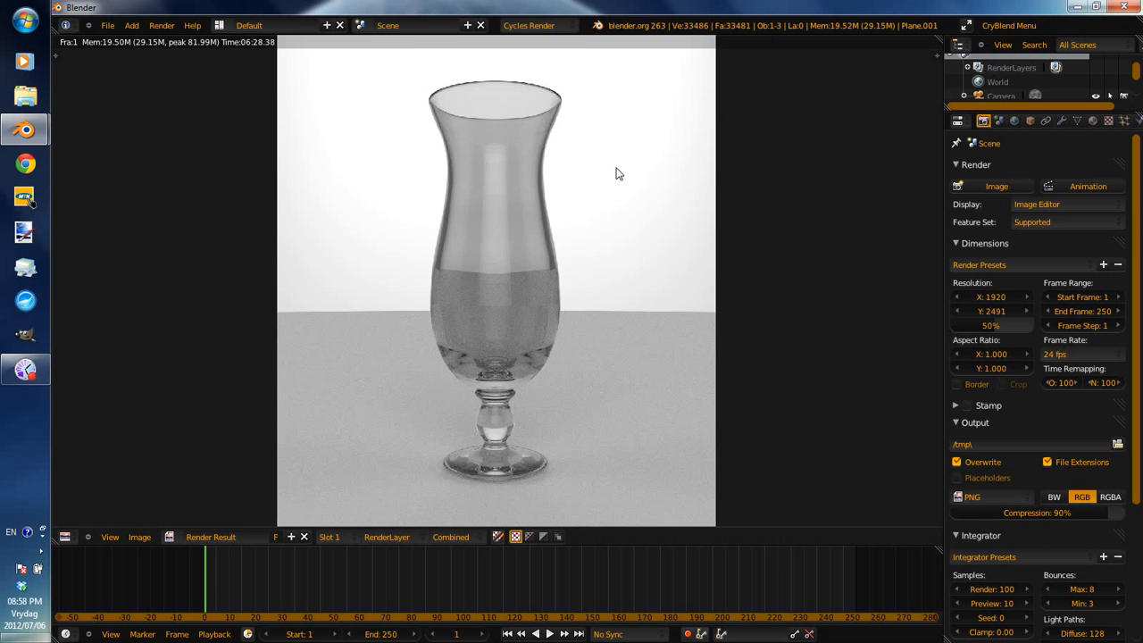
Examine the finished render up close along the glass body, from the upper body down to the bottom of the bowl.
scroll(620, 172, up, 1)
scroll(572, 109, up, 1)
middle_drag(570, 119, 568, 382)
scroll(561, 496, up, 1)
scroll(562, 495, up, 1)
middle_drag(561, 487, 584, 191)
middle_drag(601, 242, 599, 322)
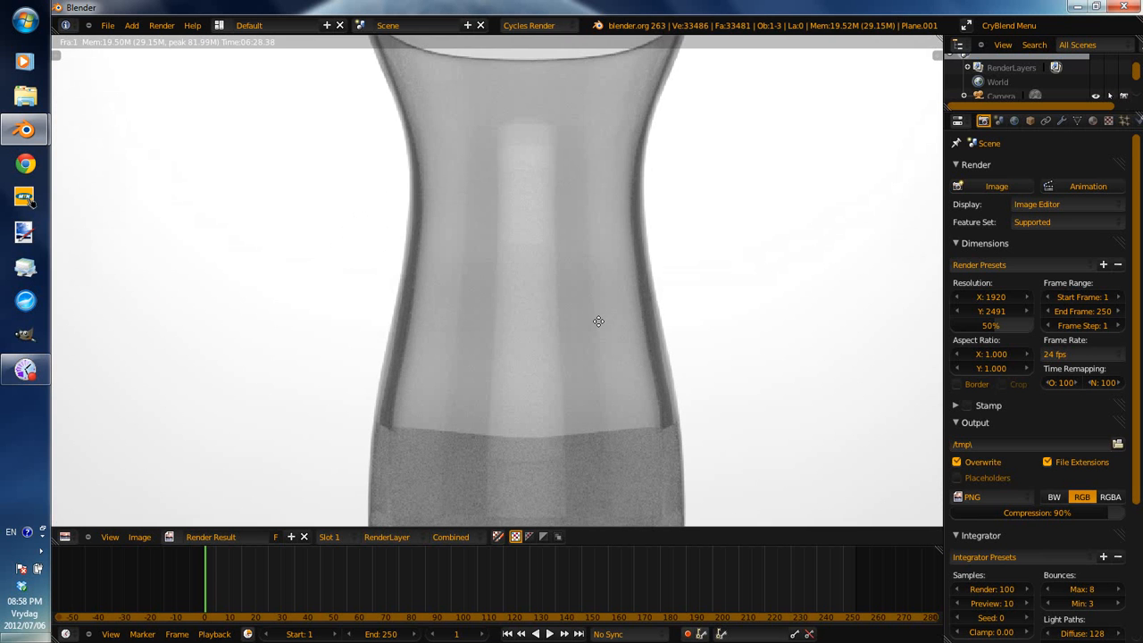
scroll(599, 324, up, 2)
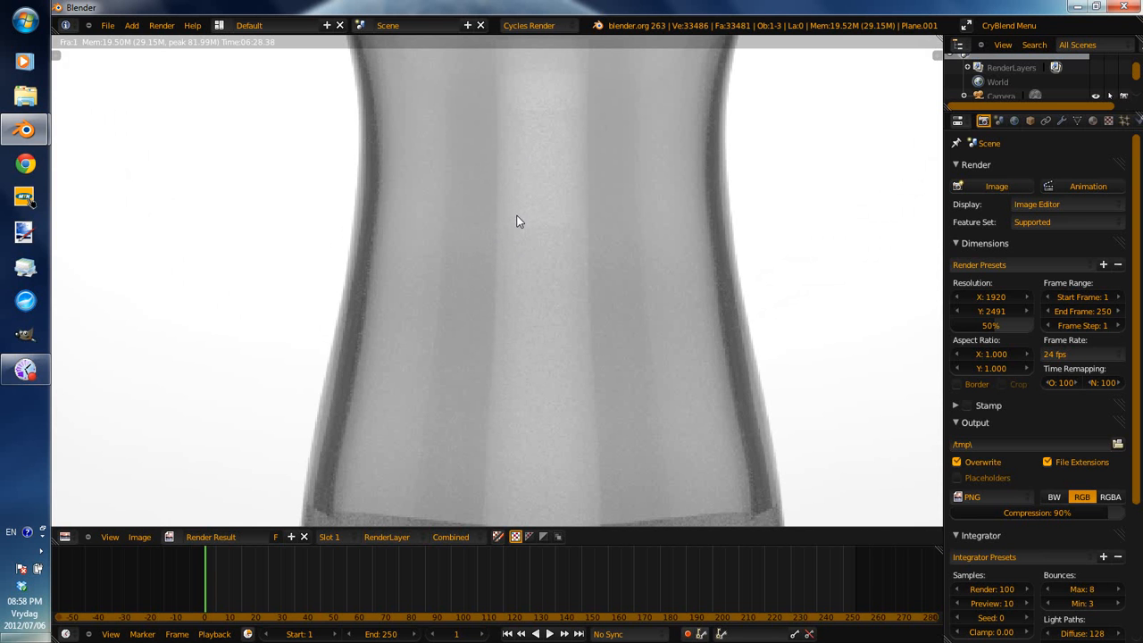
scroll(541, 219, up, 2)
middle_drag(543, 224, 539, 252)
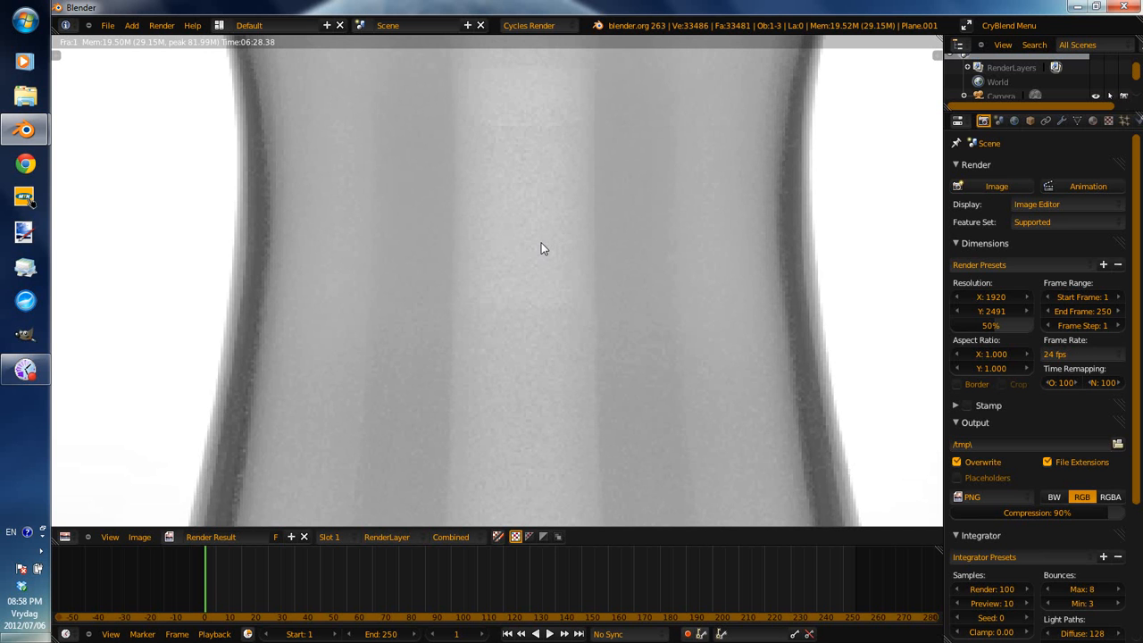
middle_drag(698, 438, 669, 53)
middle_drag(633, 451, 581, 320)
middle_drag(548, 488, 506, 91)
middle_drag(568, 473, 594, 382)
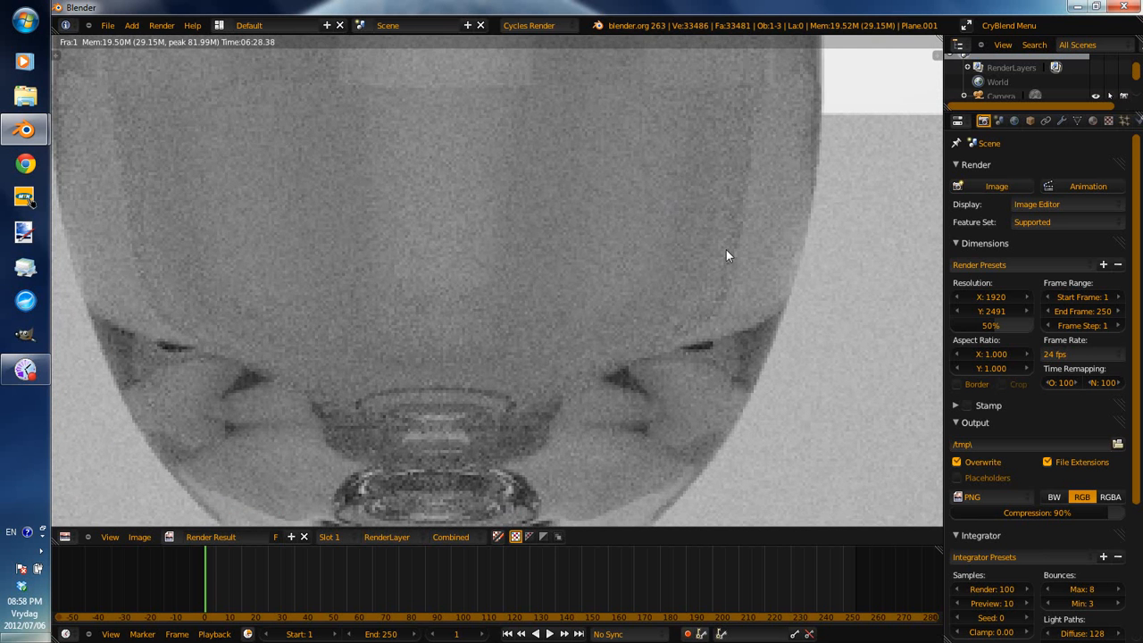
Examine the rendered glass's foot on the ground plane, its rim, and the overall composition.
scroll(646, 273, down, 3)
scroll(676, 288, down, 4)
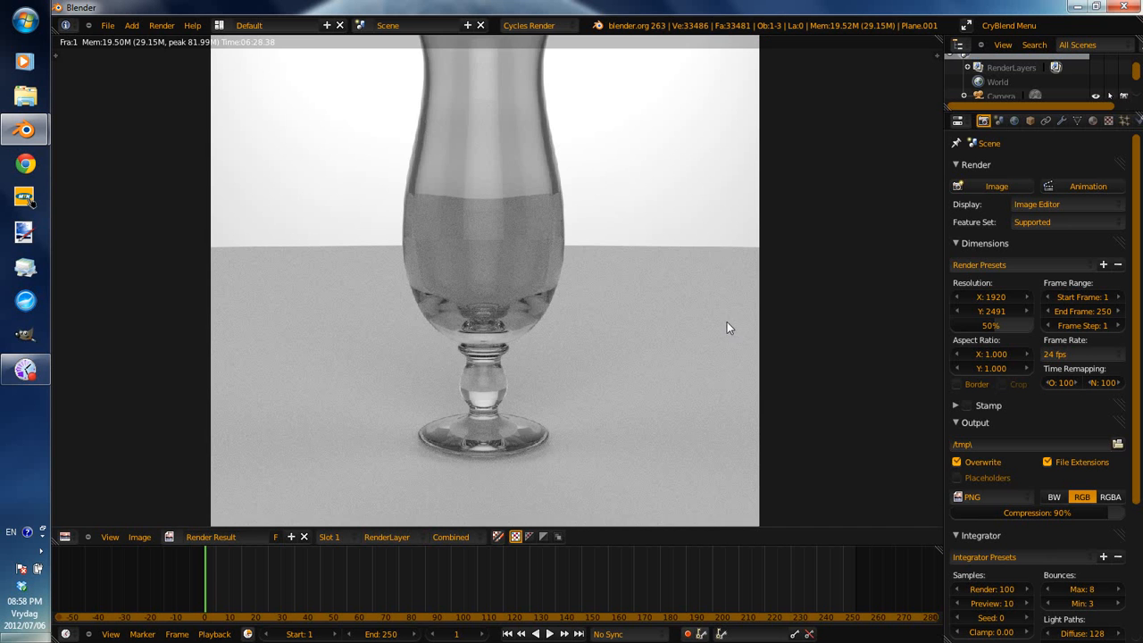
middle_drag(724, 294, 747, 331)
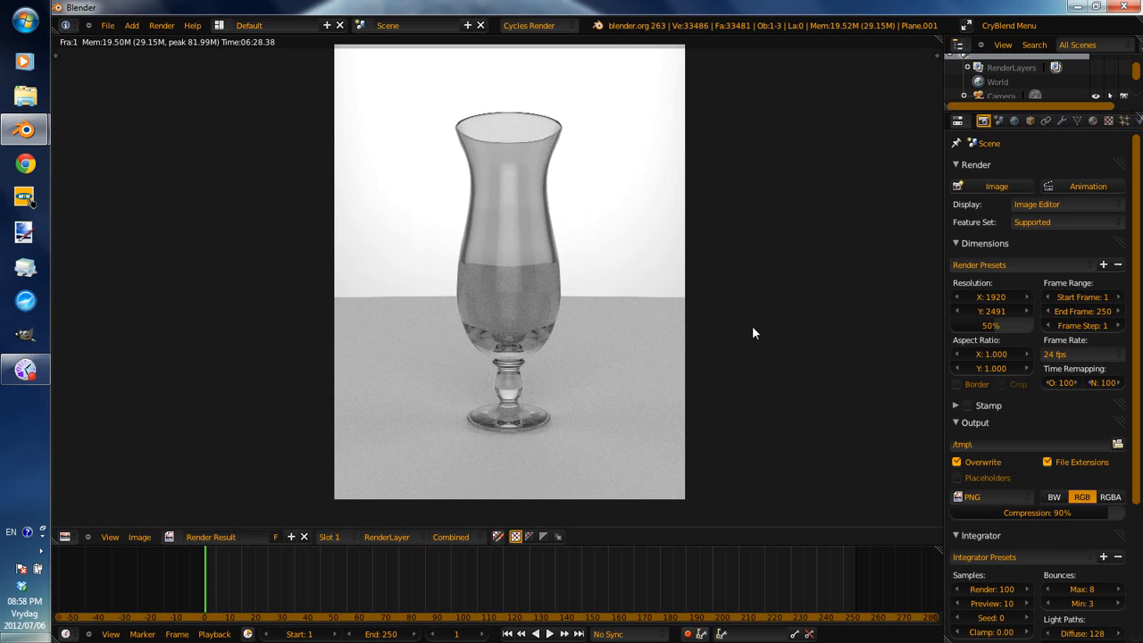
scroll(634, 376, up, 2)
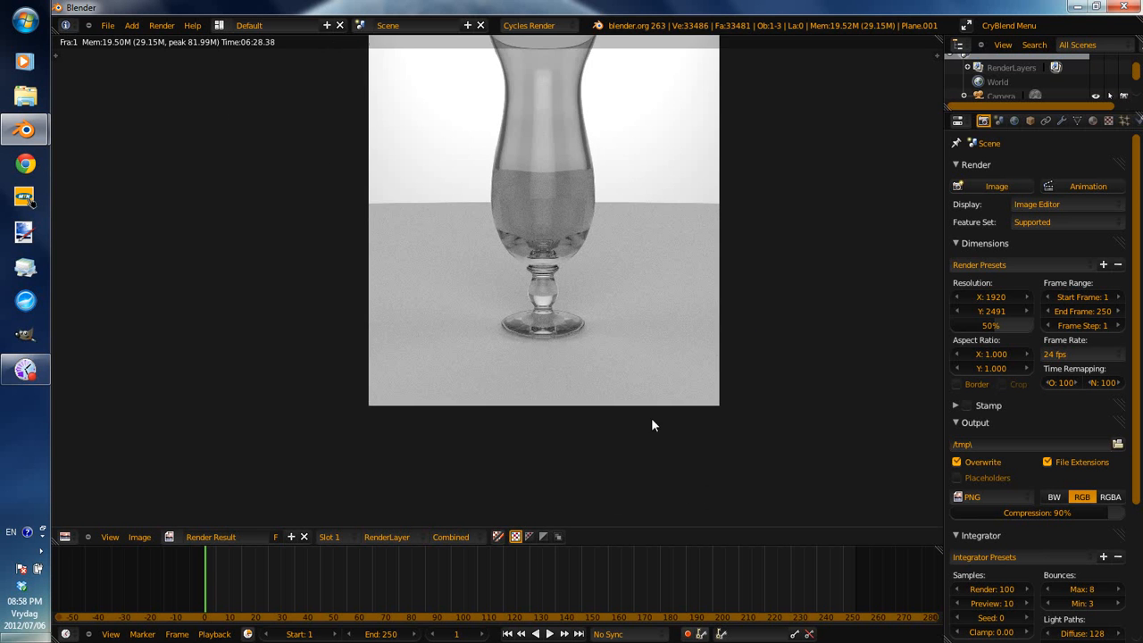
scroll(748, 384, up, 2)
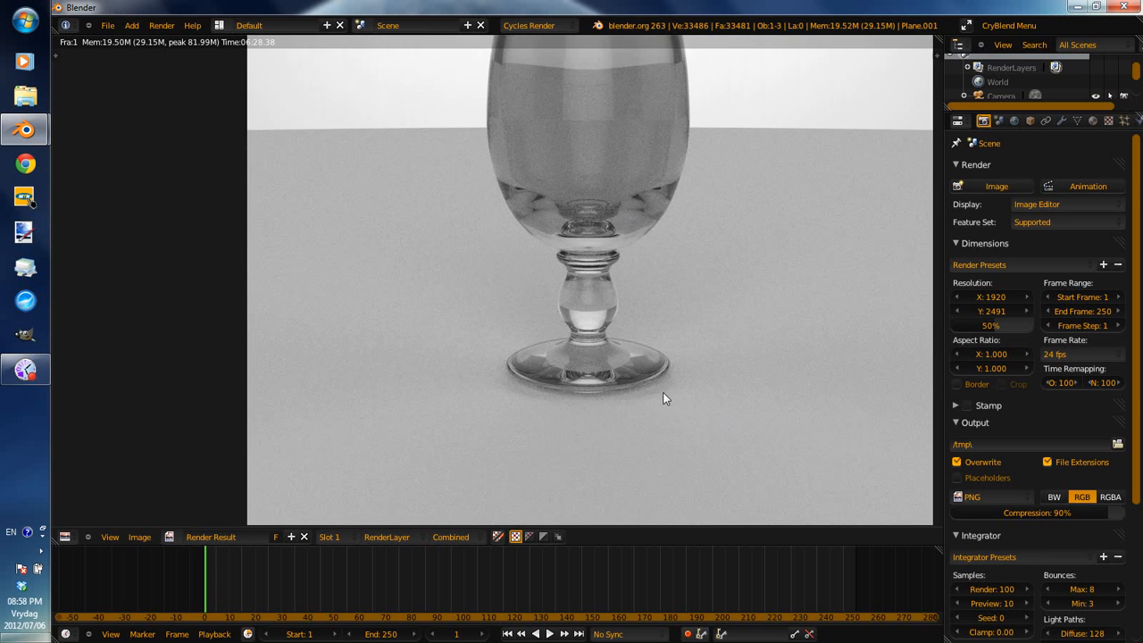
scroll(652, 391, up, 1)
middle_drag(645, 386, 557, 71)
scroll(557, 67, up, 2)
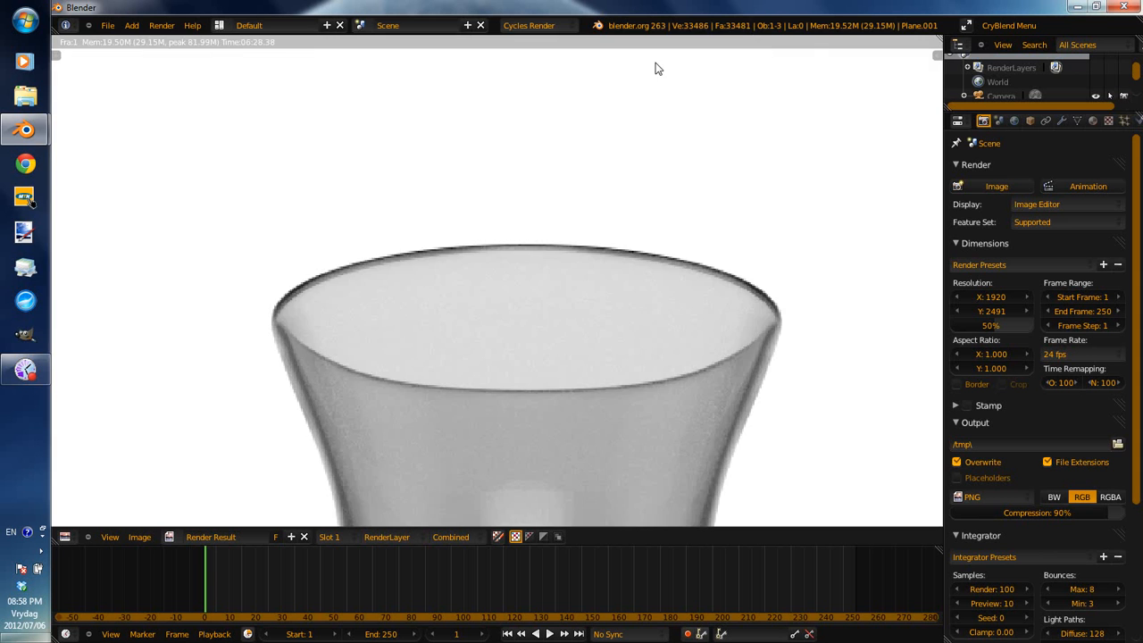
scroll(636, 183, down, 4)
middle_drag(547, 311, 592, 140)
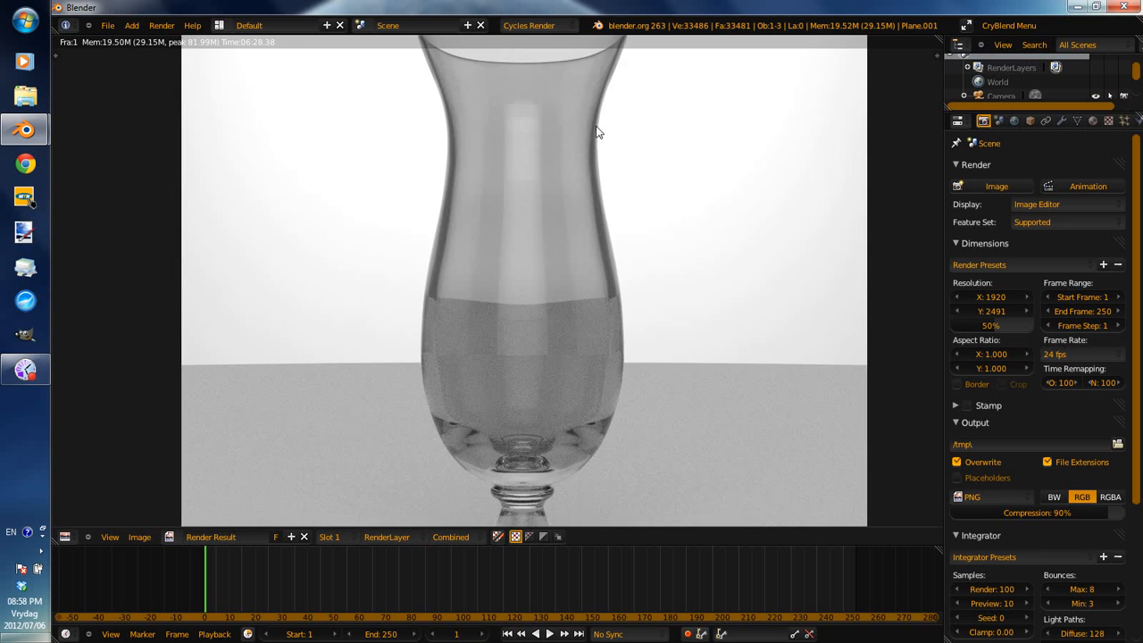
scroll(643, 143, down, 2)
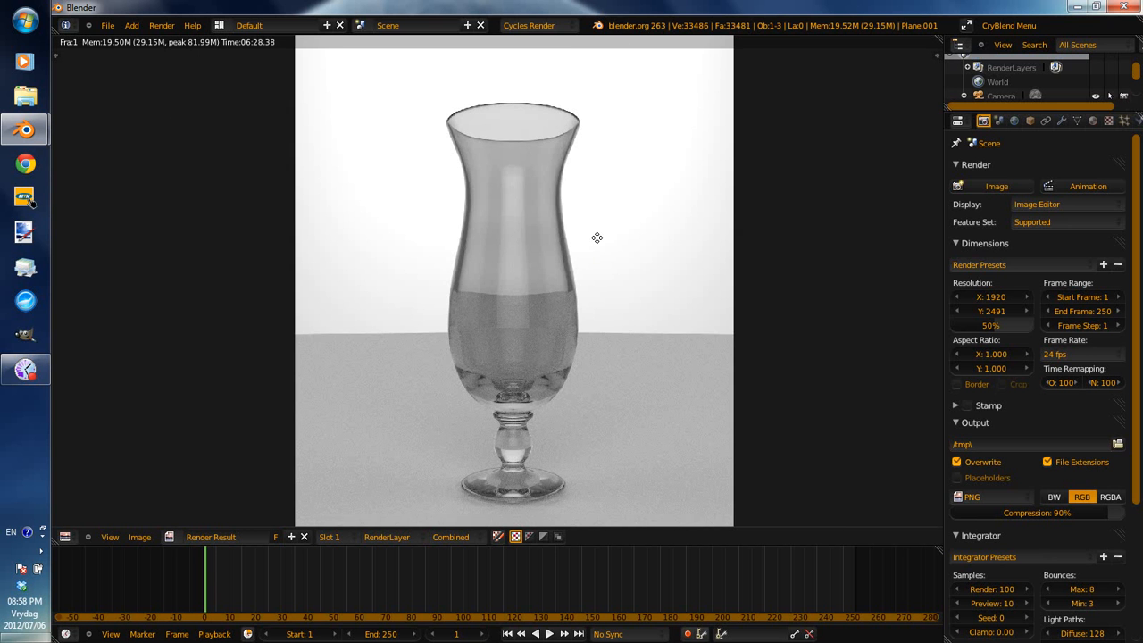
middle_drag(597, 238, 599, 237)
scroll(599, 232, up, 1)
scroll(600, 229, down, 2)
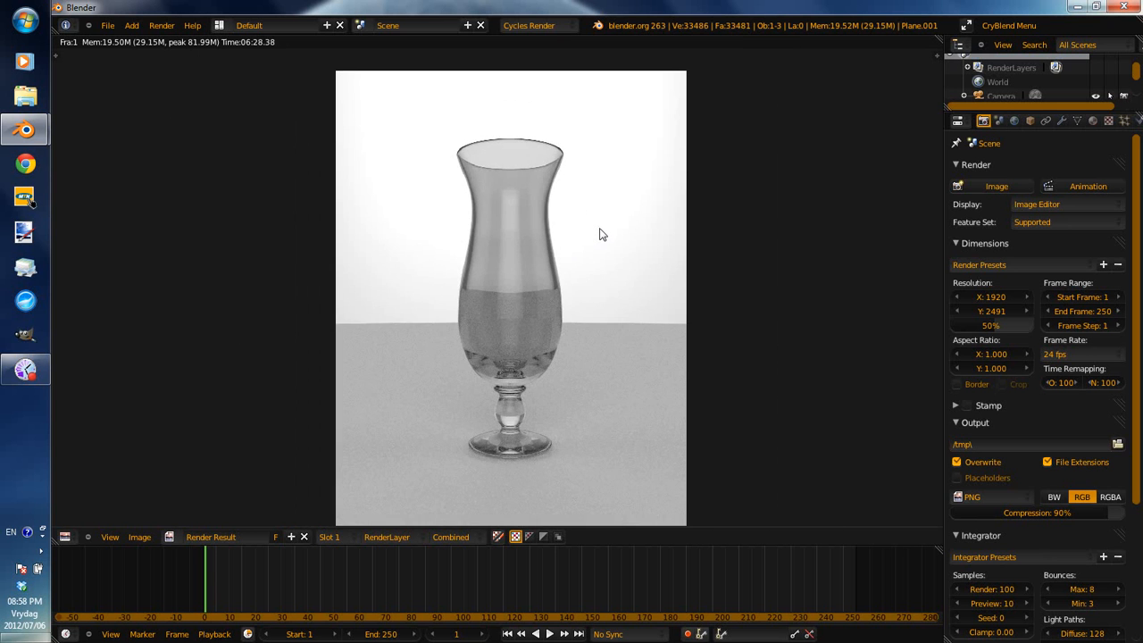
middle_drag(556, 244, 557, 232)
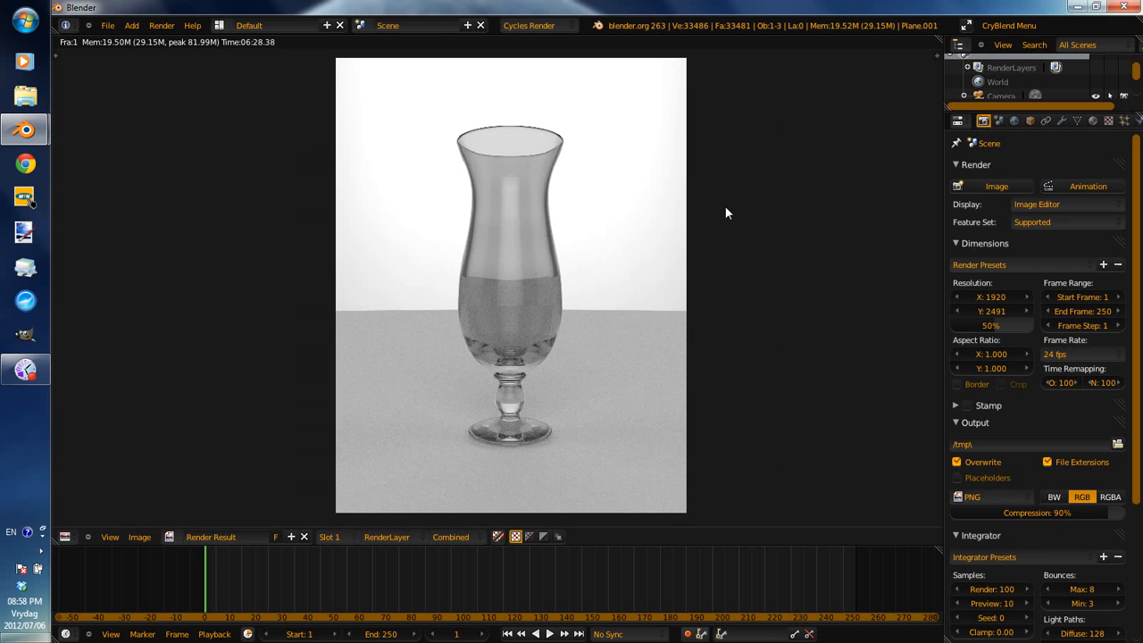